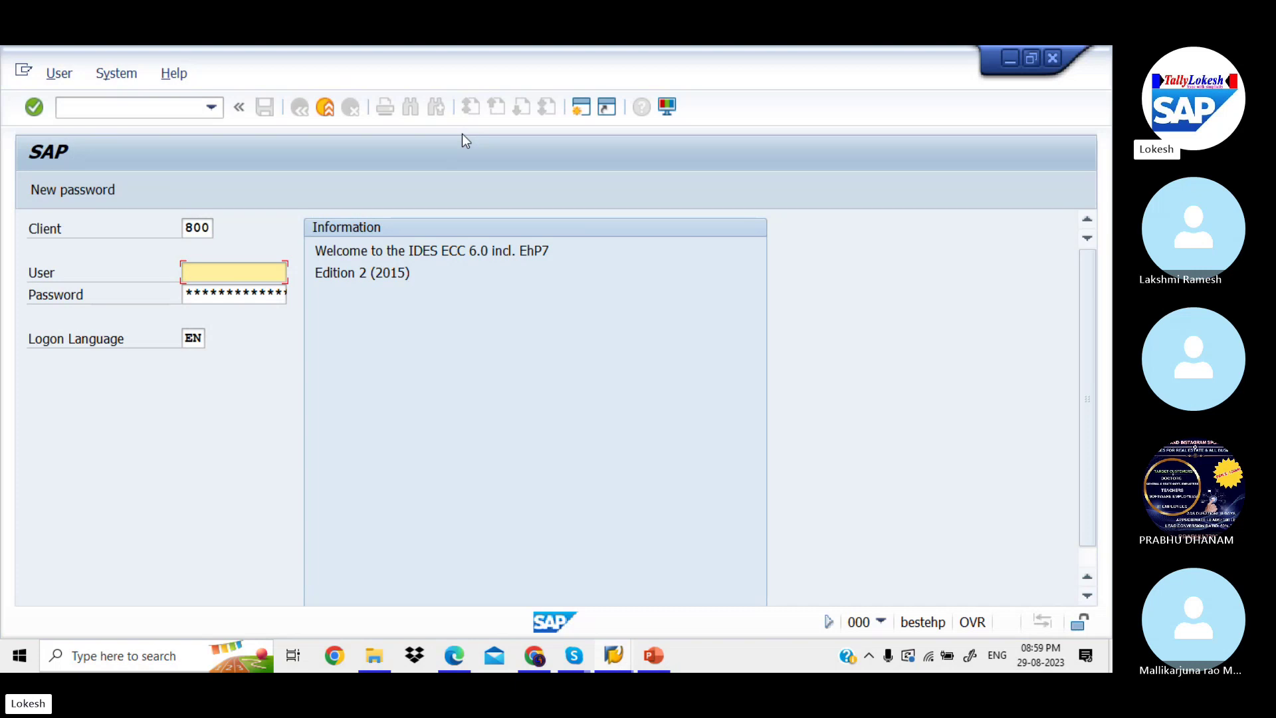
Log on to SAP client 800 as user FIUSER42 with the account password.
{"action": "type", "text": "F"}
{"action": "key", "text": "Down"}
{"action": "key", "text": "Tab"}
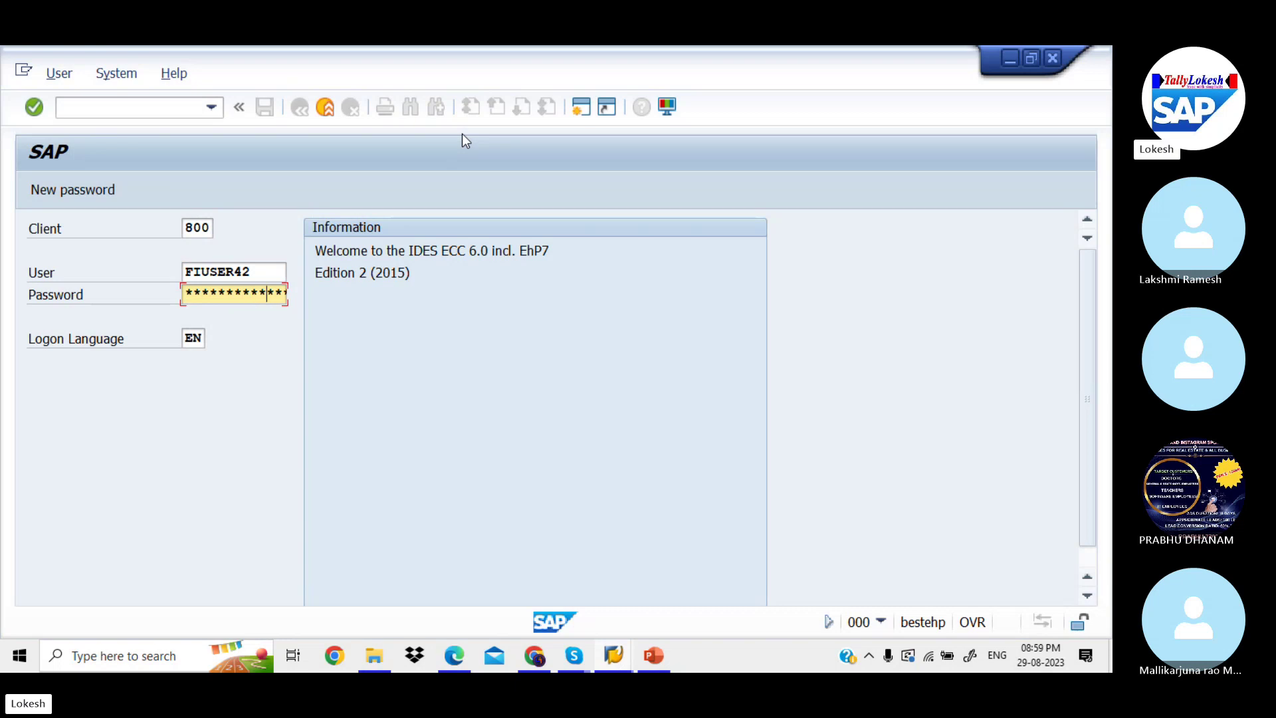
{"action": "key", "text": "Return"}
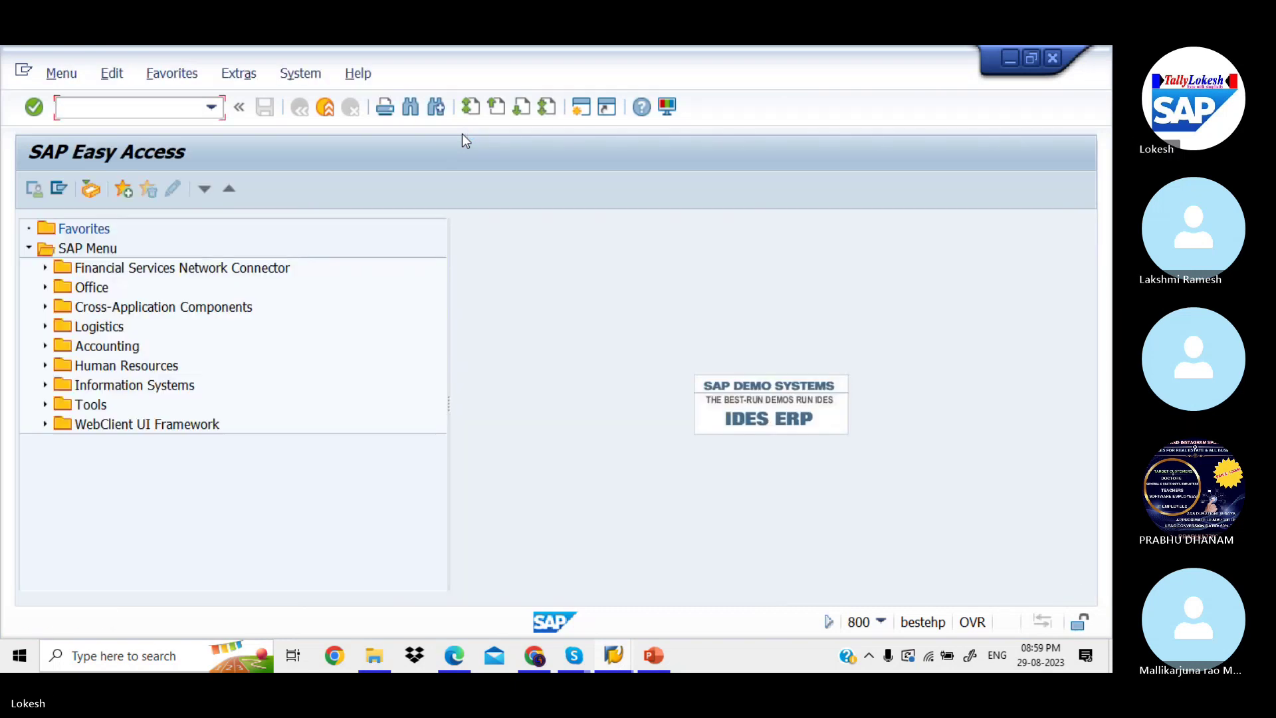
Open transaction FS00 and expand the OTHER INCOME account group for company code HCL1.
{"action": "type", "text": "F"}
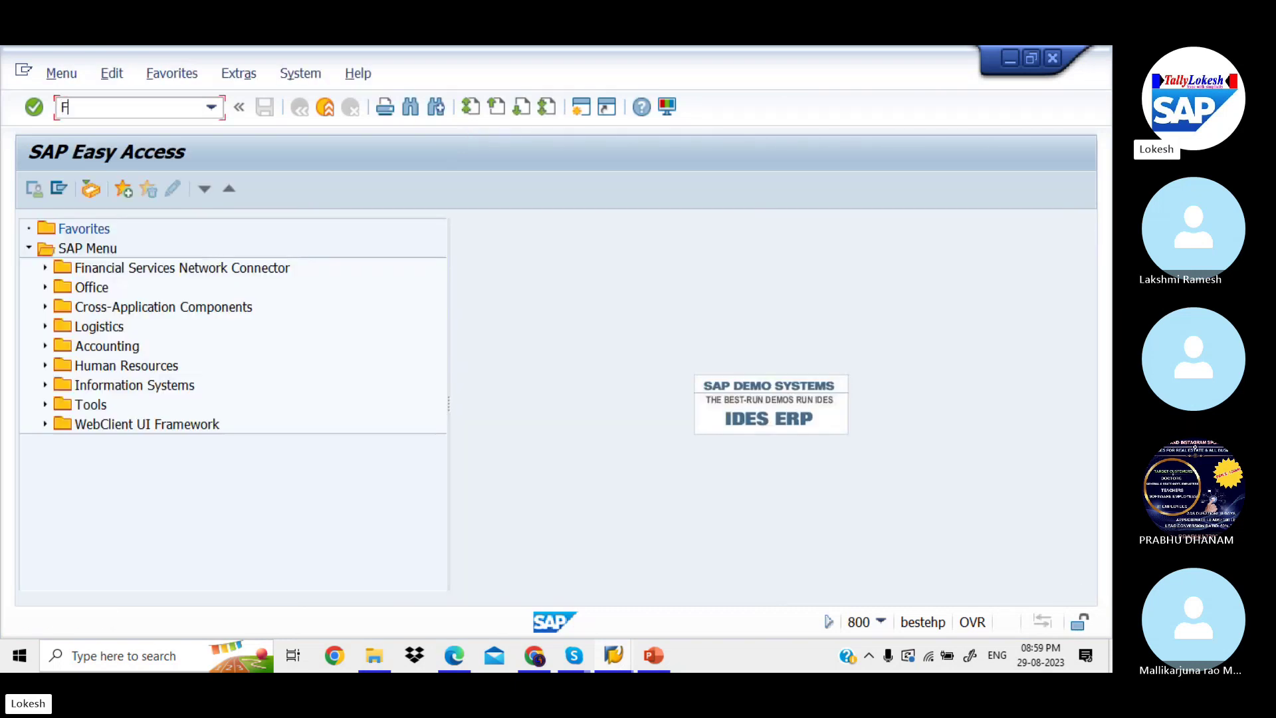
{"action": "type", "text": "S00"}
{"action": "key", "text": "Return"}
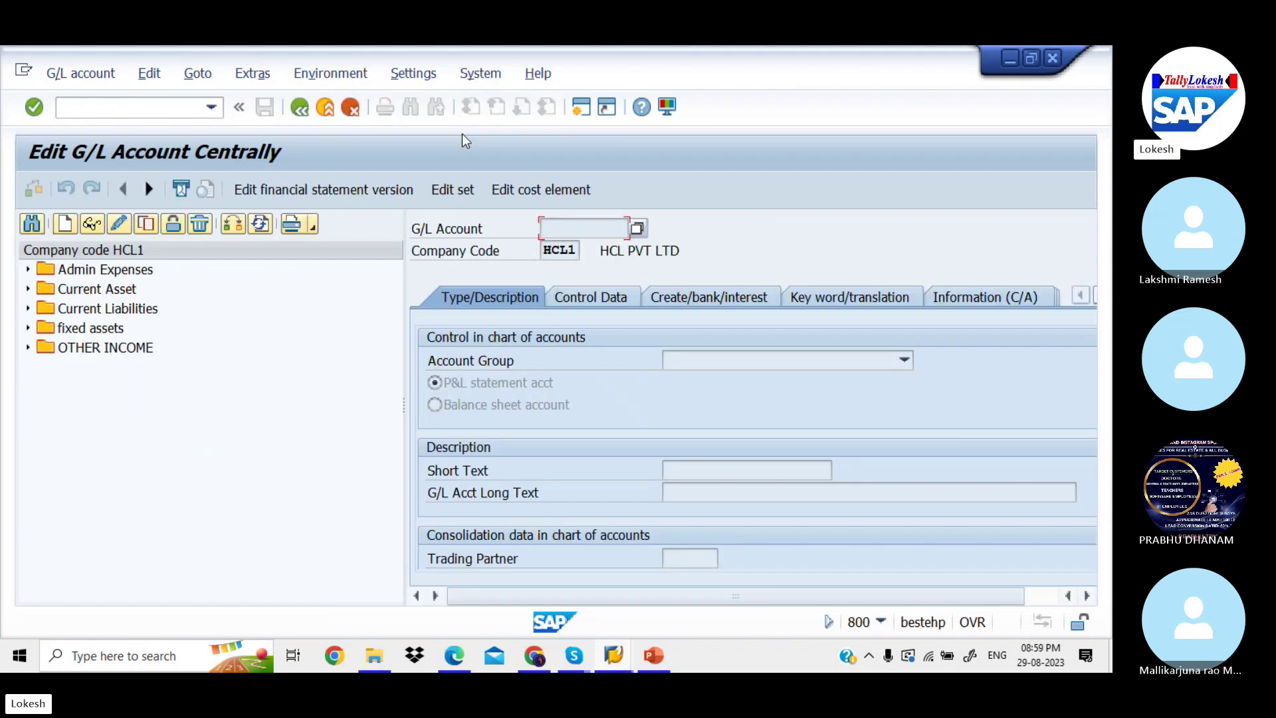
{"action": "left_click", "coordinate": [28, 349]}
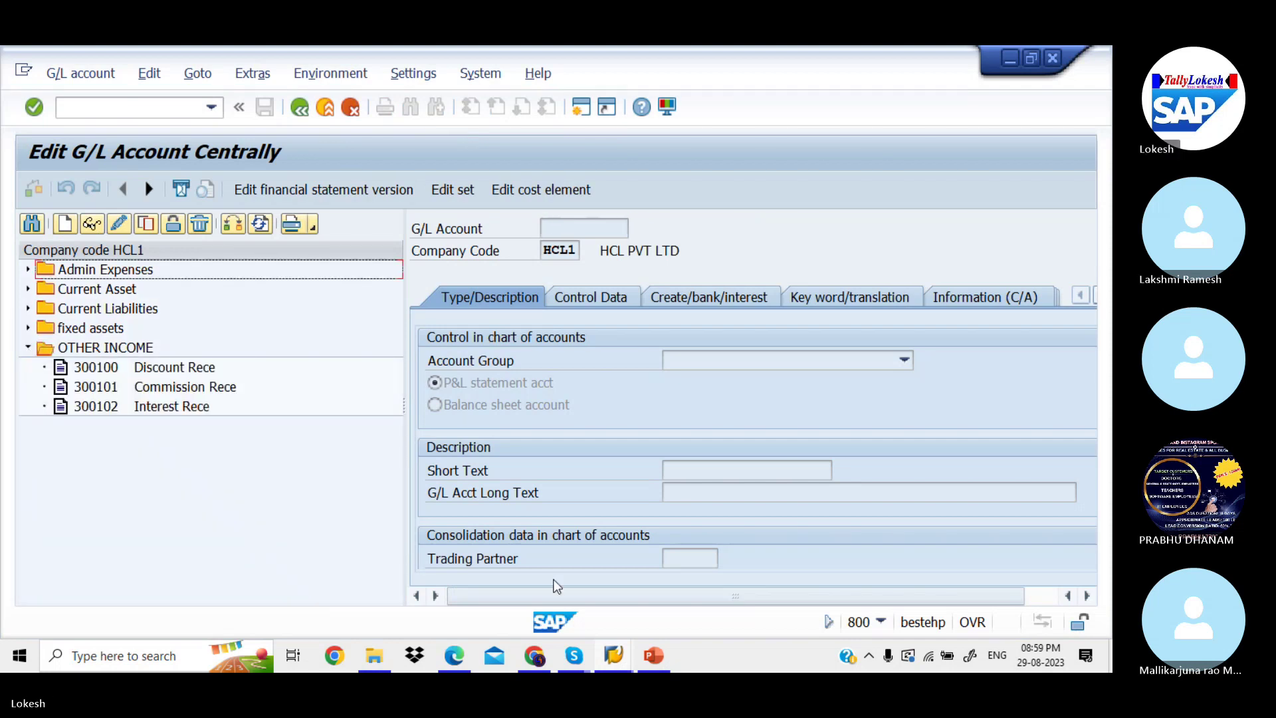
Switch to the Accounts-Payable-Configirations PDF in Edge, check the required G/L accounts table, and return to the SAP G/L account editor.
{"action": "left_click", "coordinate": [455, 657]}
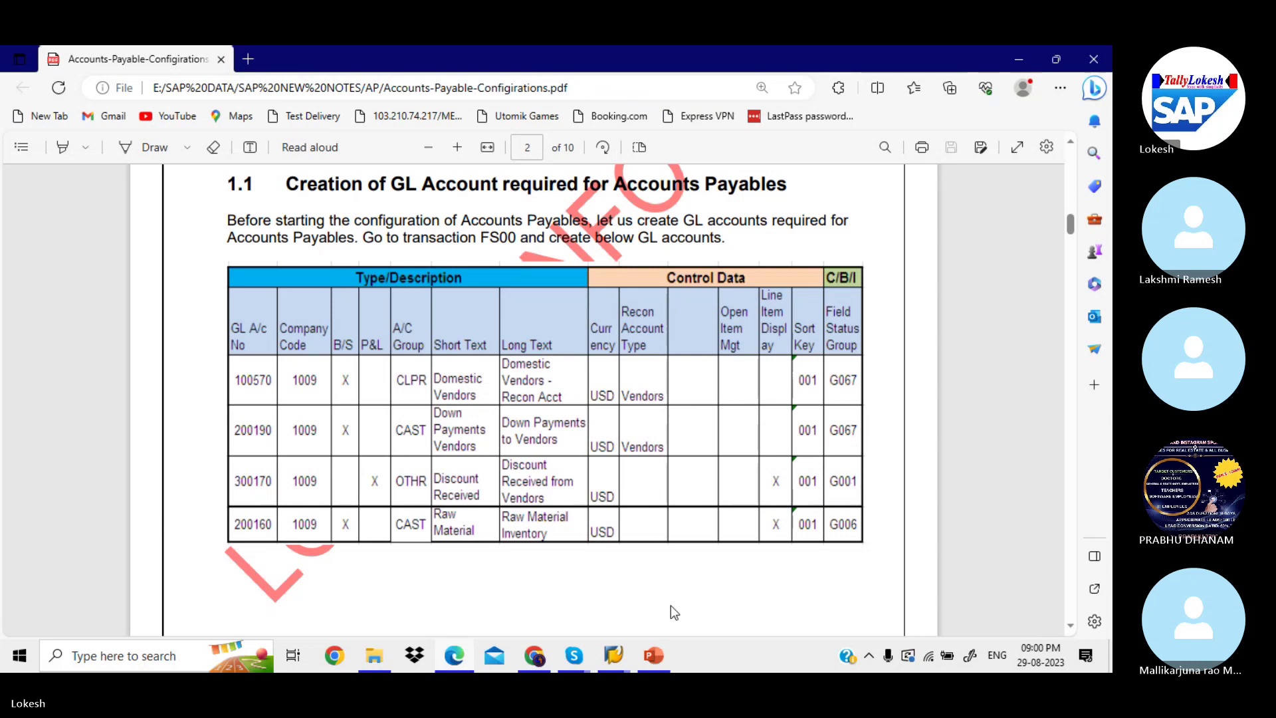
{"action": "left_click", "coordinate": [615, 657]}
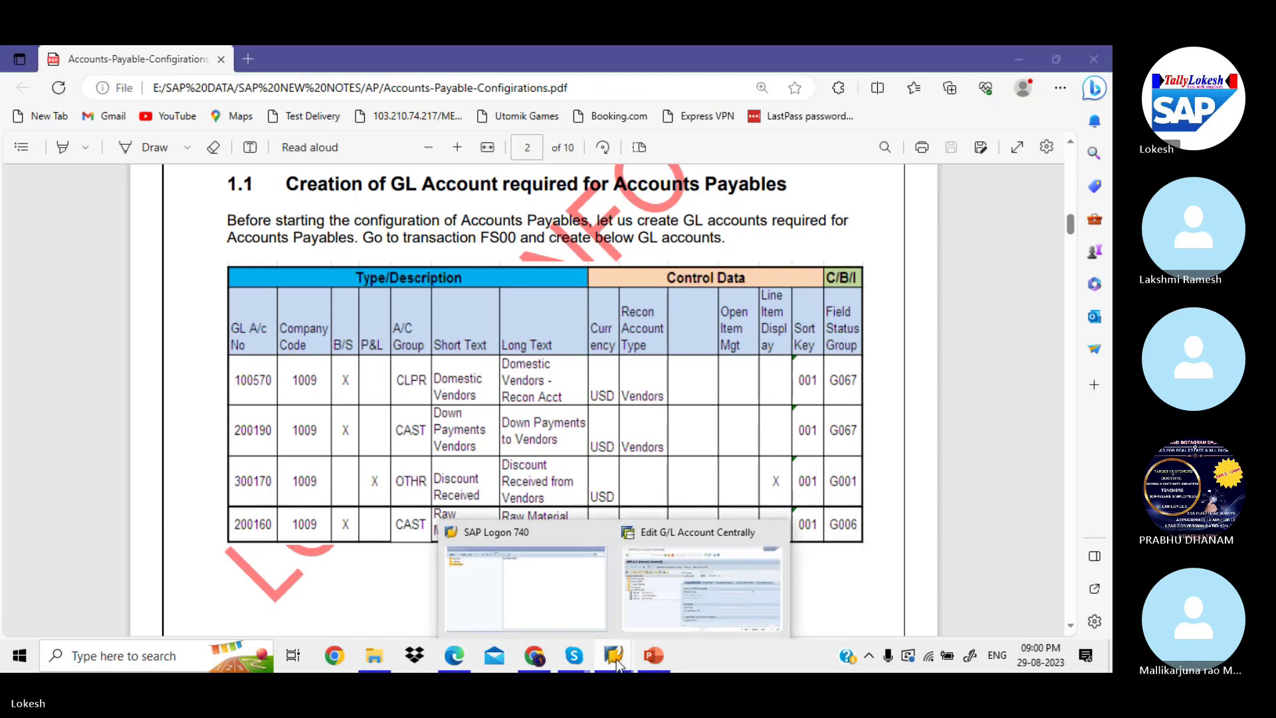
{"action": "left_click", "coordinate": [665, 581]}
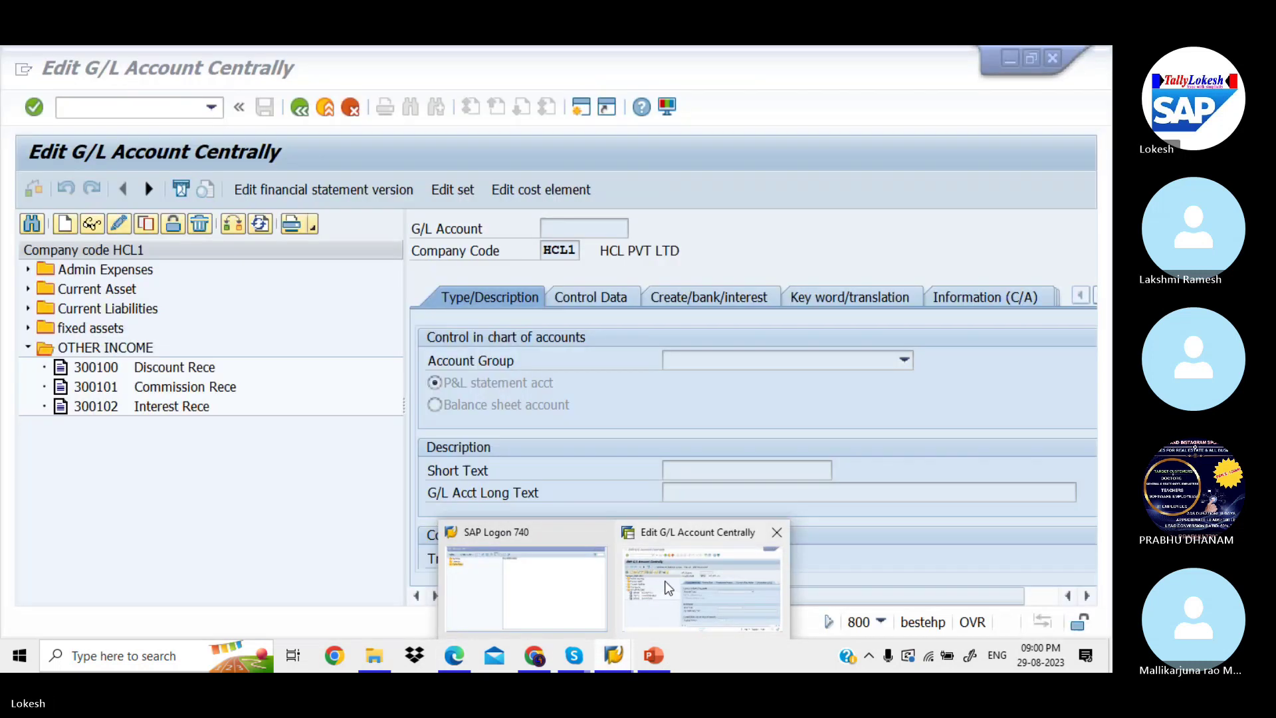
Copy G/L account 300102 Interest Rece as new account 300103 in company code HCL1.
{"action": "left_click", "coordinate": [179, 369]}
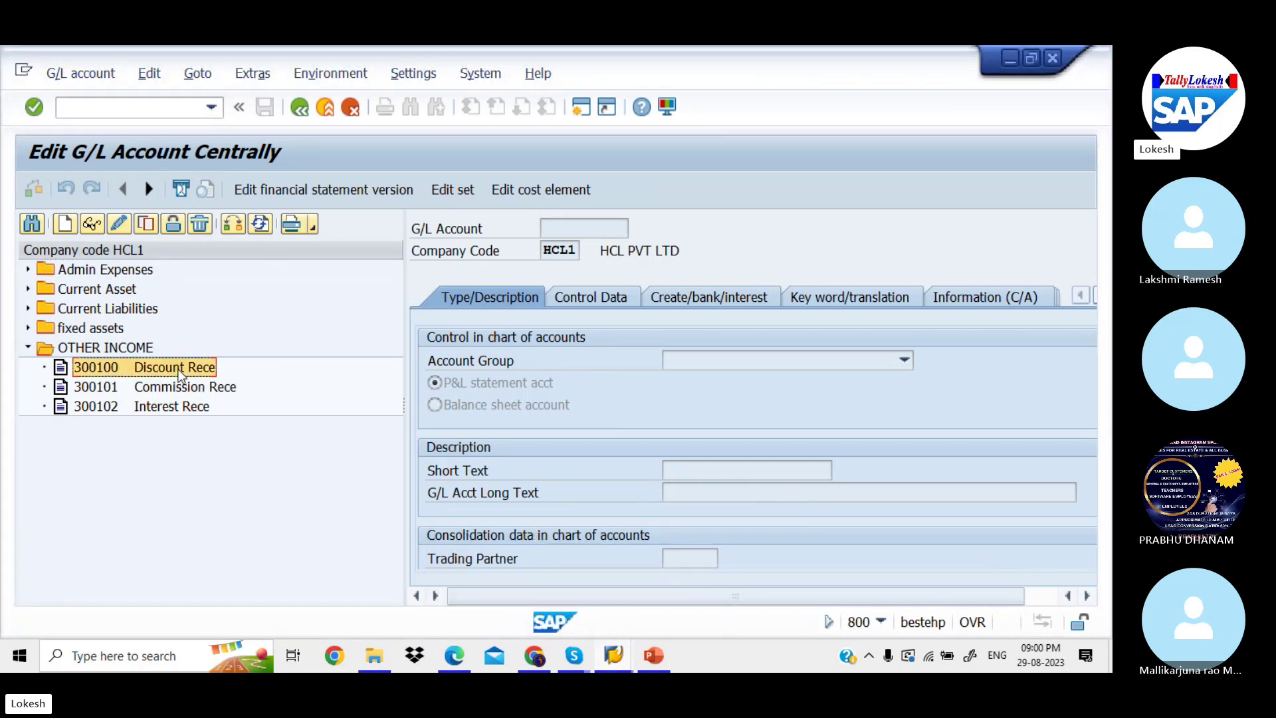
{"action": "left_click", "coordinate": [105, 408]}
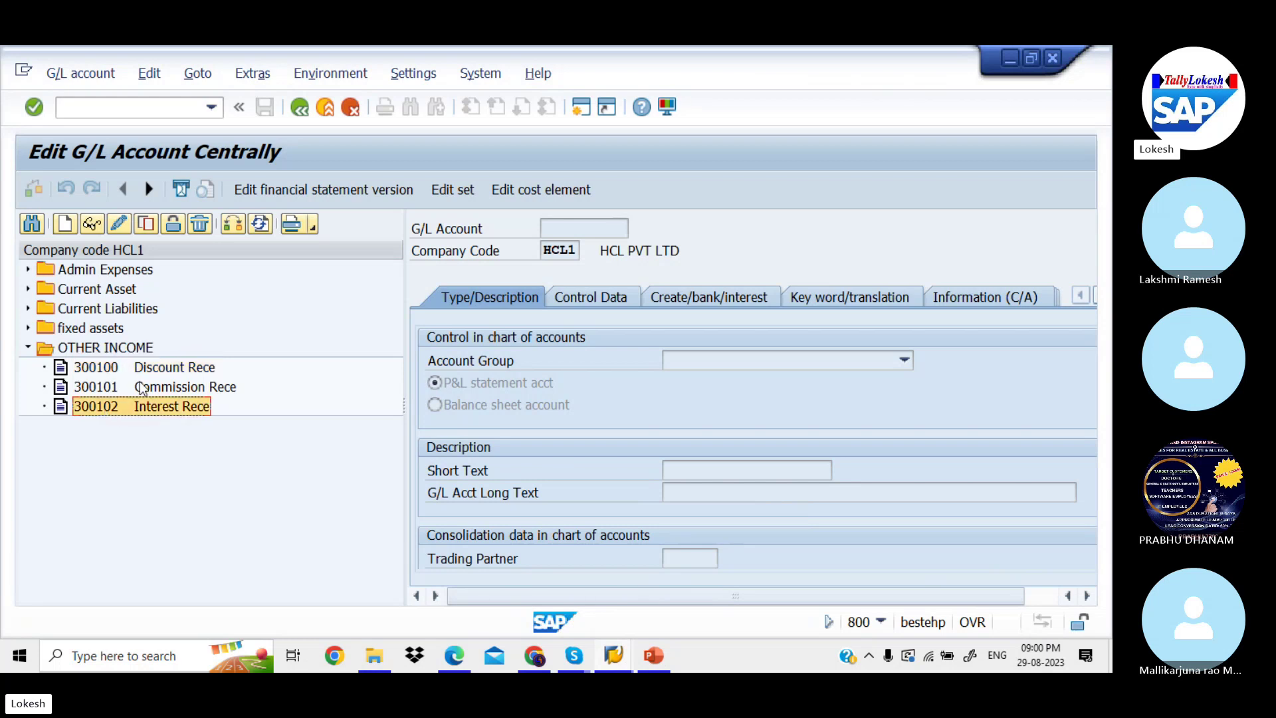
{"action": "left_click", "coordinate": [187, 369]}
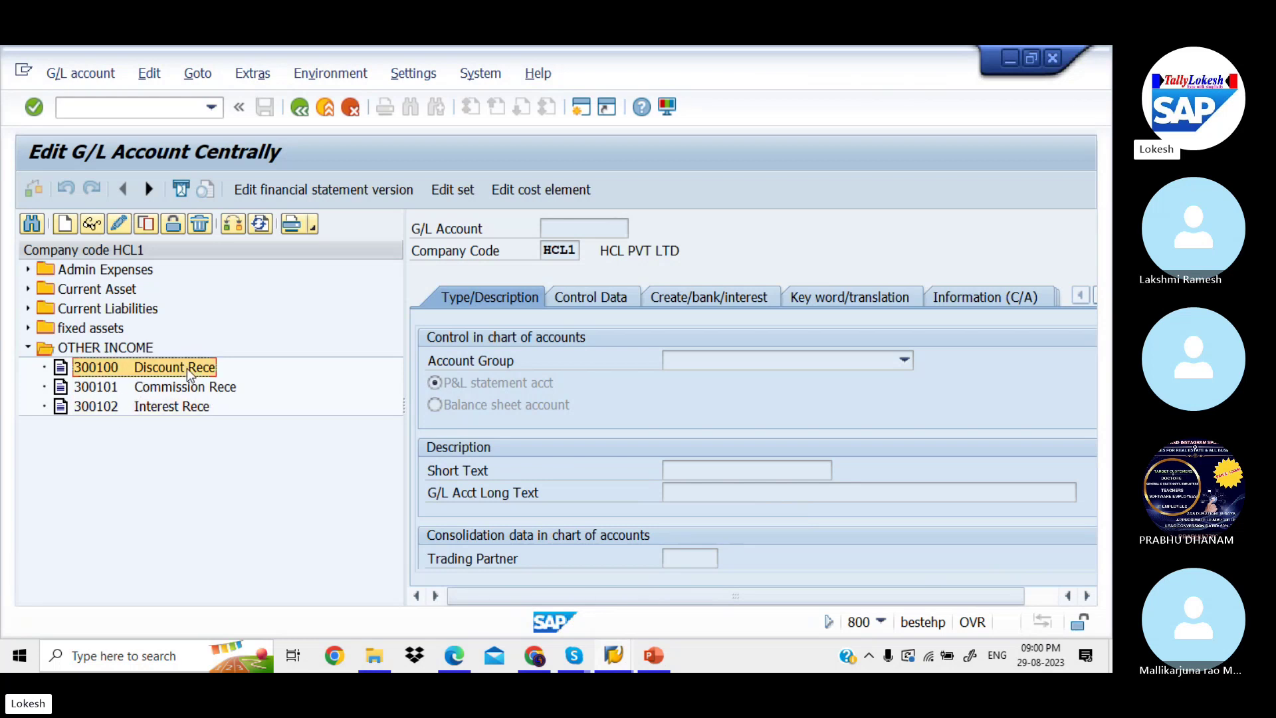
{"action": "left_click", "coordinate": [117, 404]}
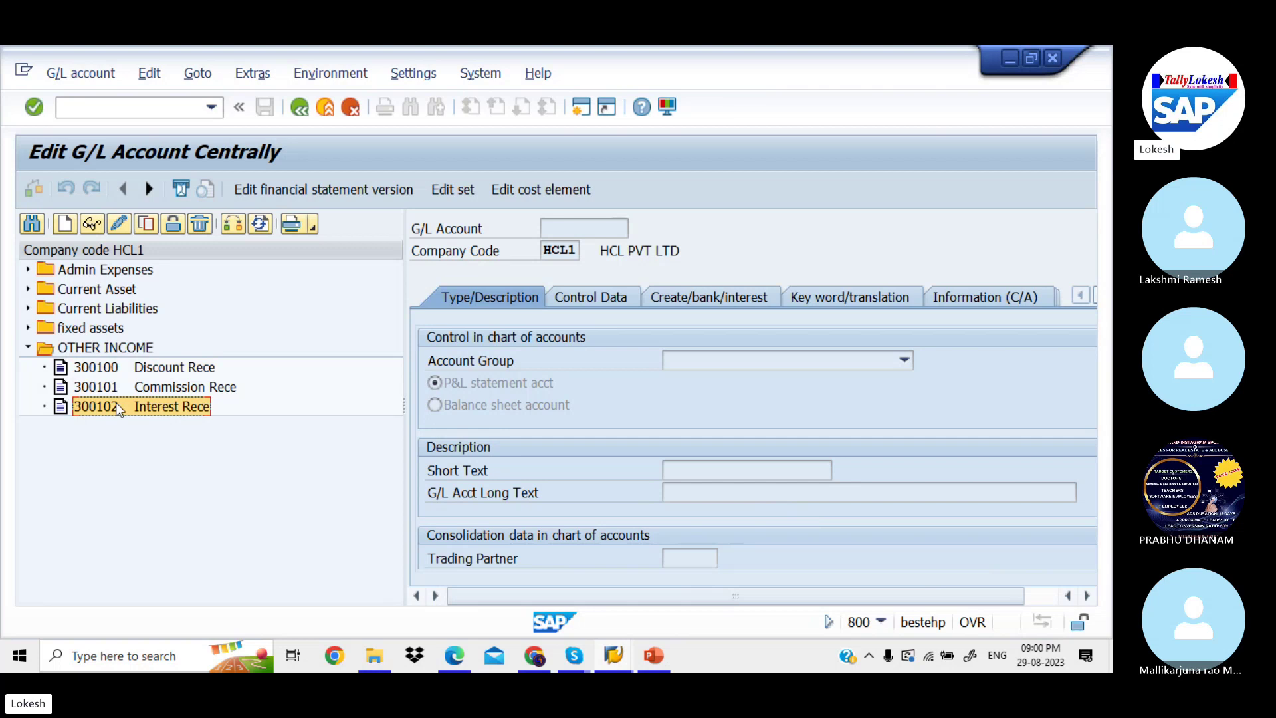
{"action": "right_click", "coordinate": [116, 403]}
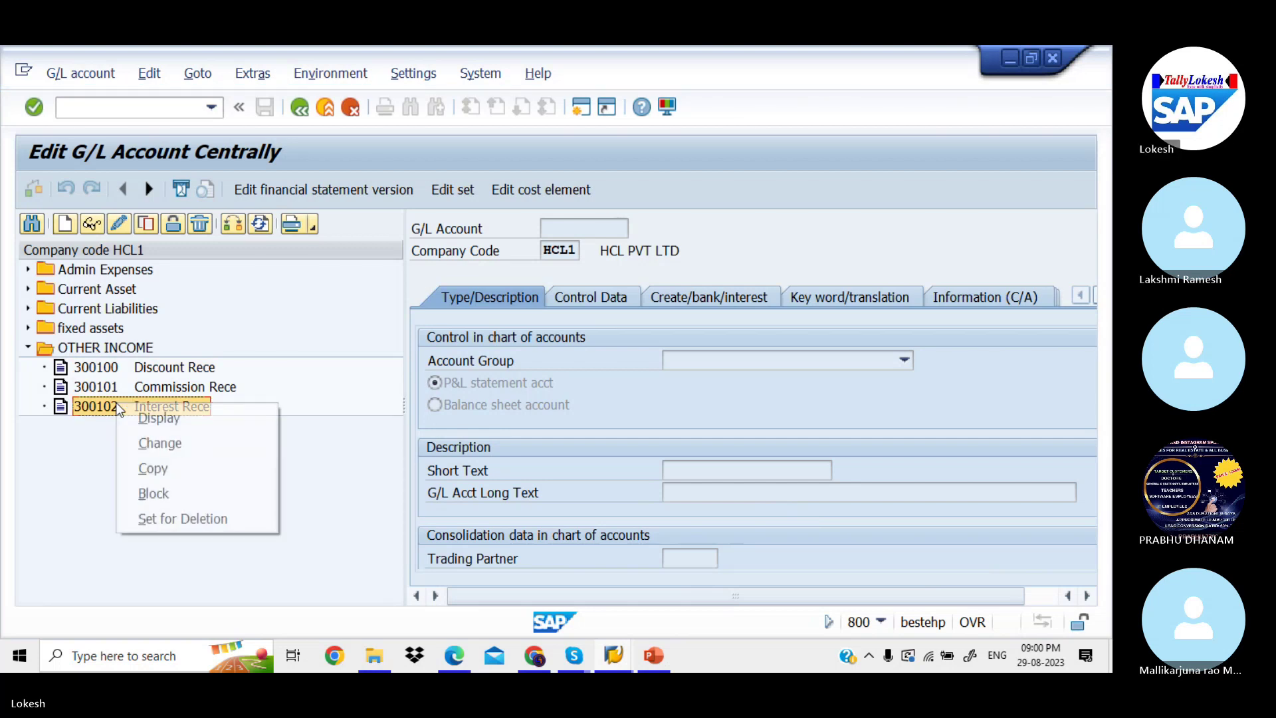
{"action": "left_click", "coordinate": [197, 475]}
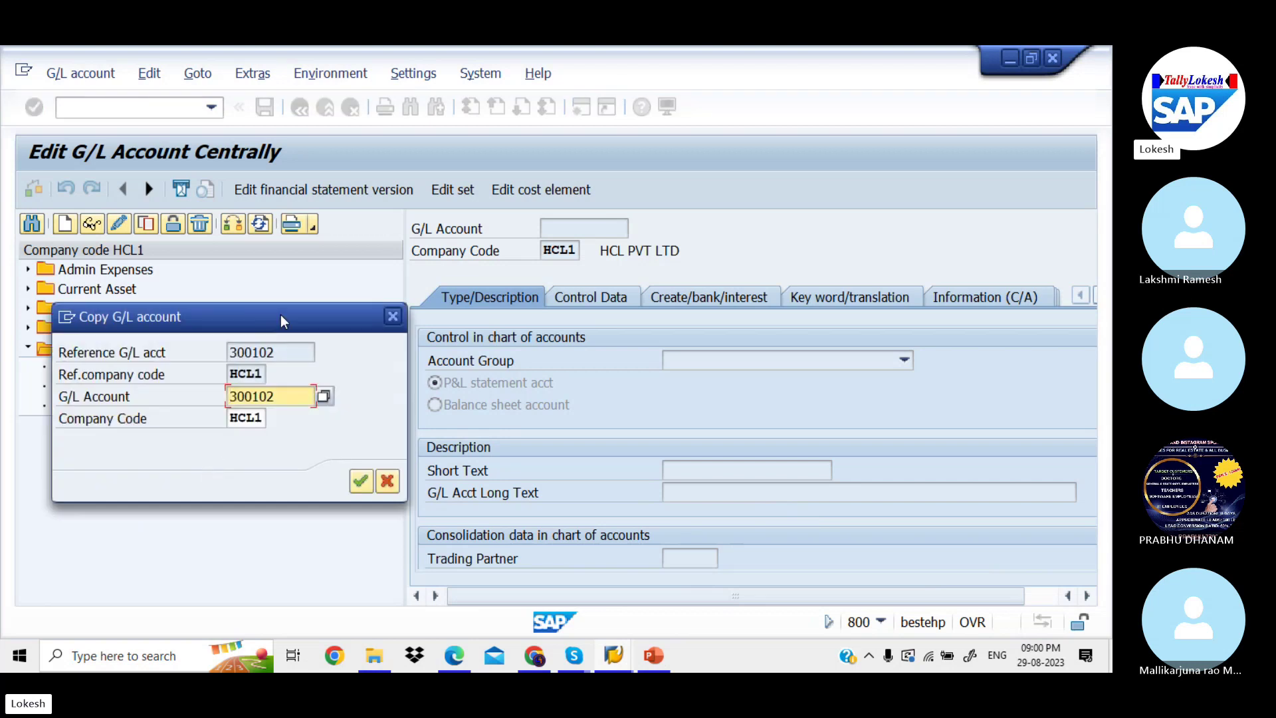
{"action": "left_click_drag", "start_coordinate": [280, 314], "coordinate": [440, 385]}
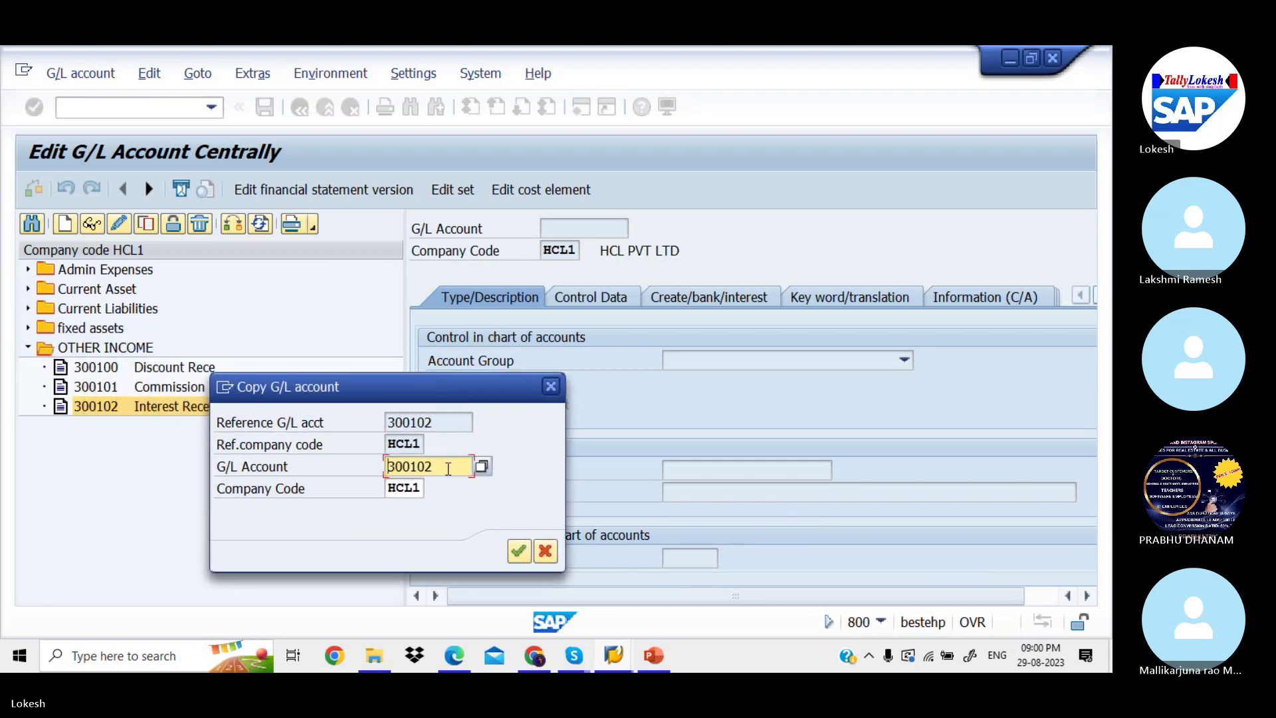
{"action": "type", "text": "300103"}
{"action": "key", "text": "Return"}
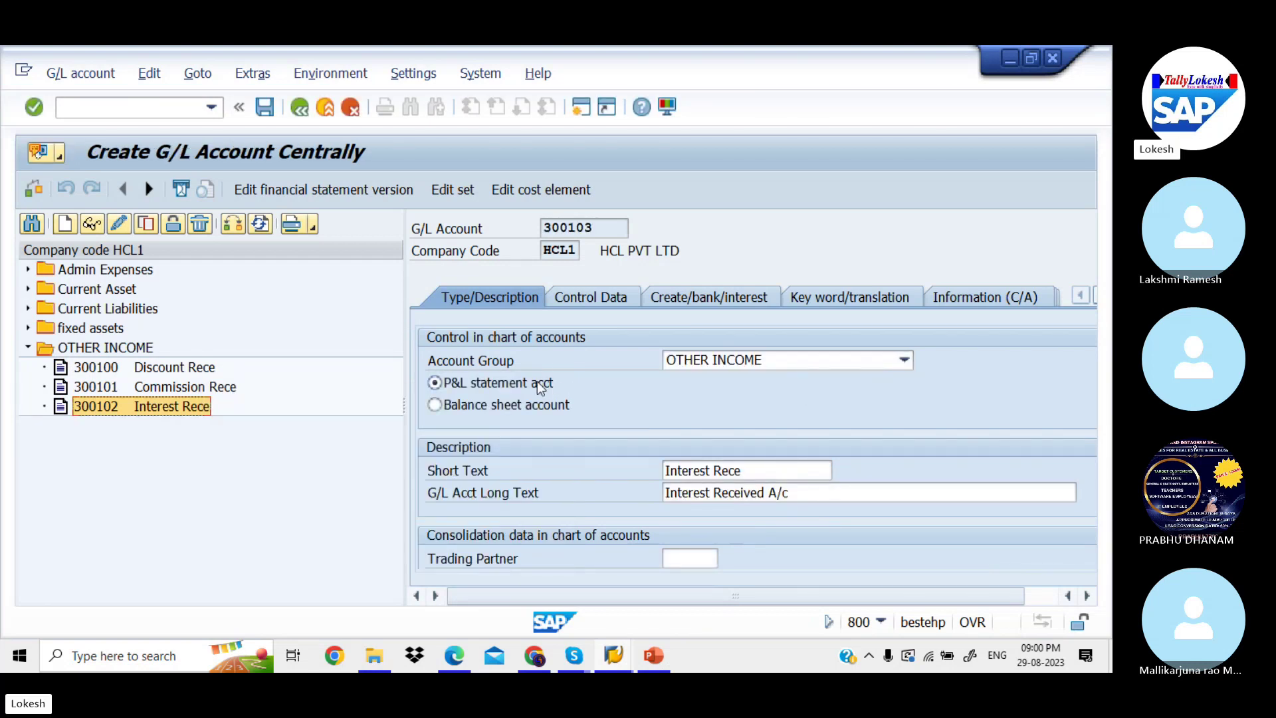
Set the new account's short text to "Cash Discount Rec" and its long text to "Cash Discount Rec A/c".
{"action": "left_click_drag", "start_coordinate": [762, 468], "coordinate": [600, 455]}
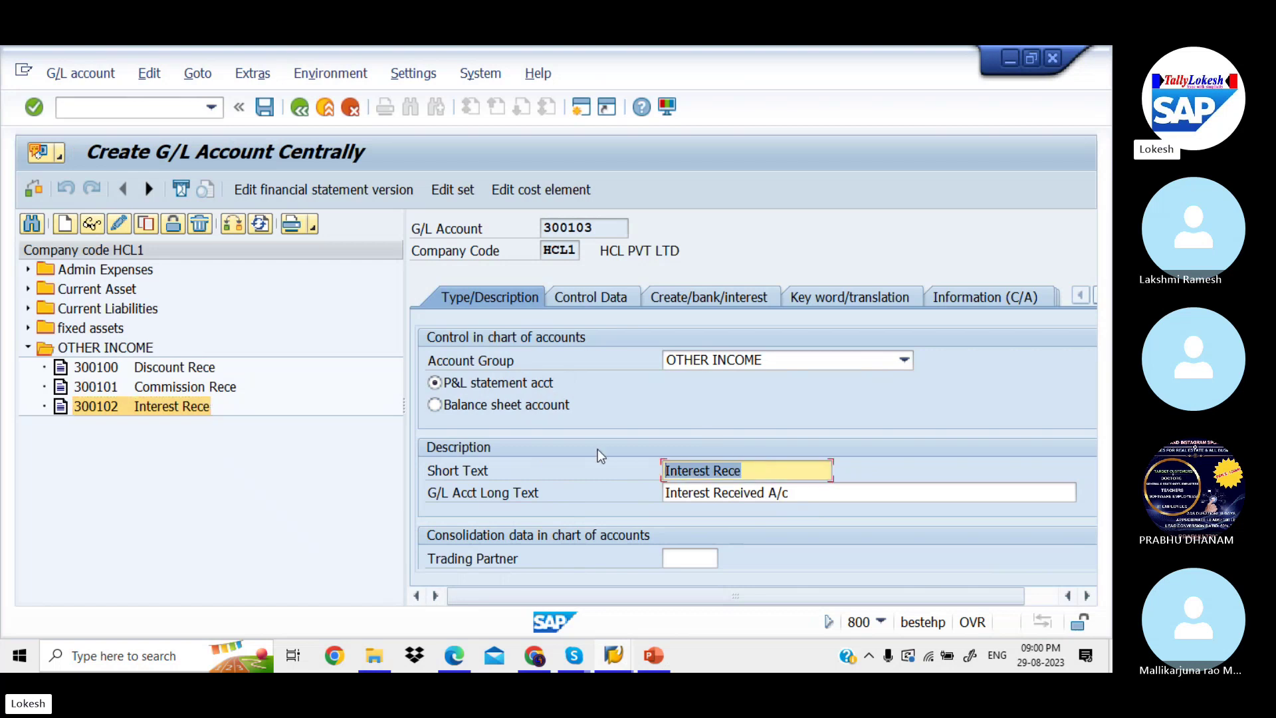
{"action": "type", "text": "Ca"}
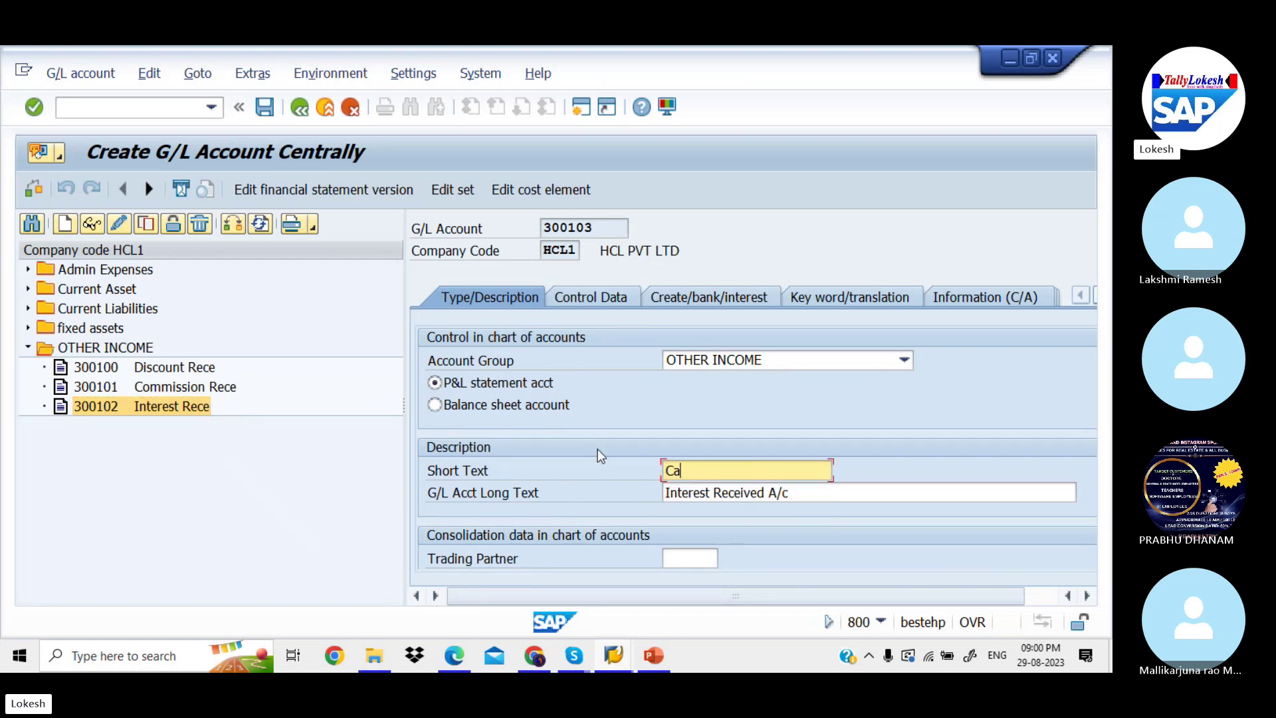
{"action": "type", "text": "sh Discount Rece"}
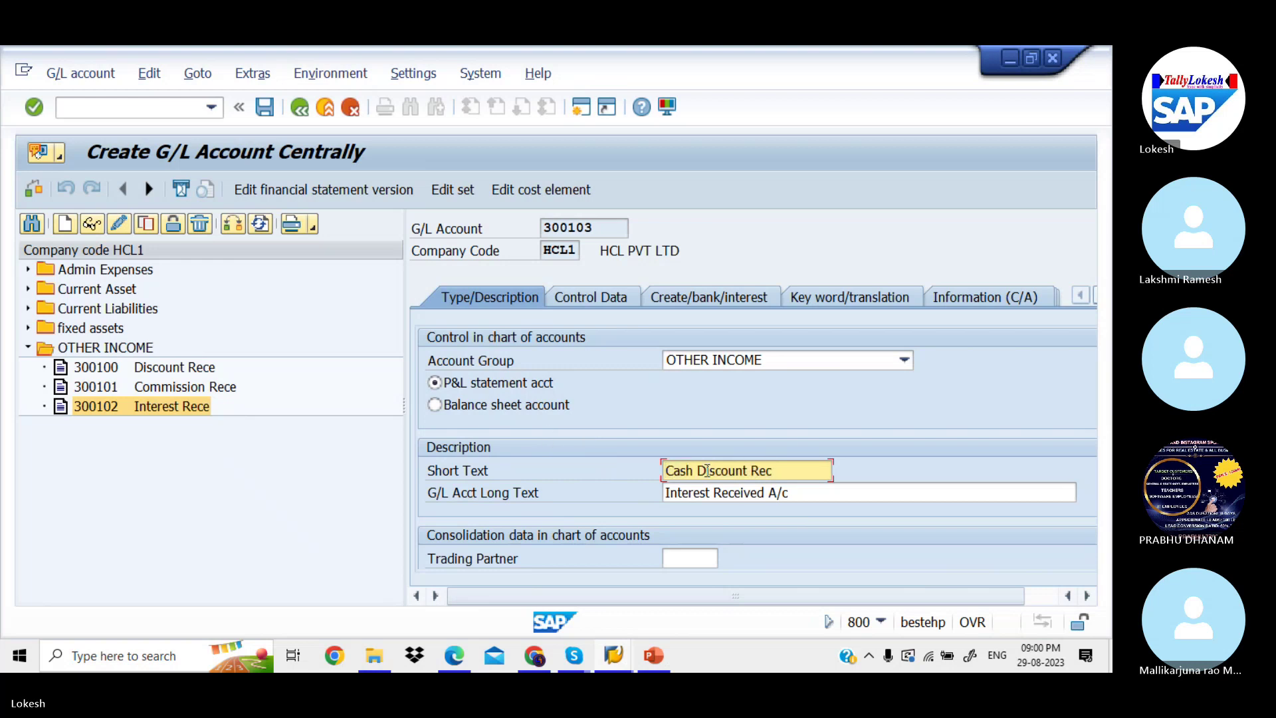
{"action": "left_click_drag", "start_coordinate": [801, 499], "coordinate": [501, 496]}
{"action": "key", "text": "ctrl+v"}
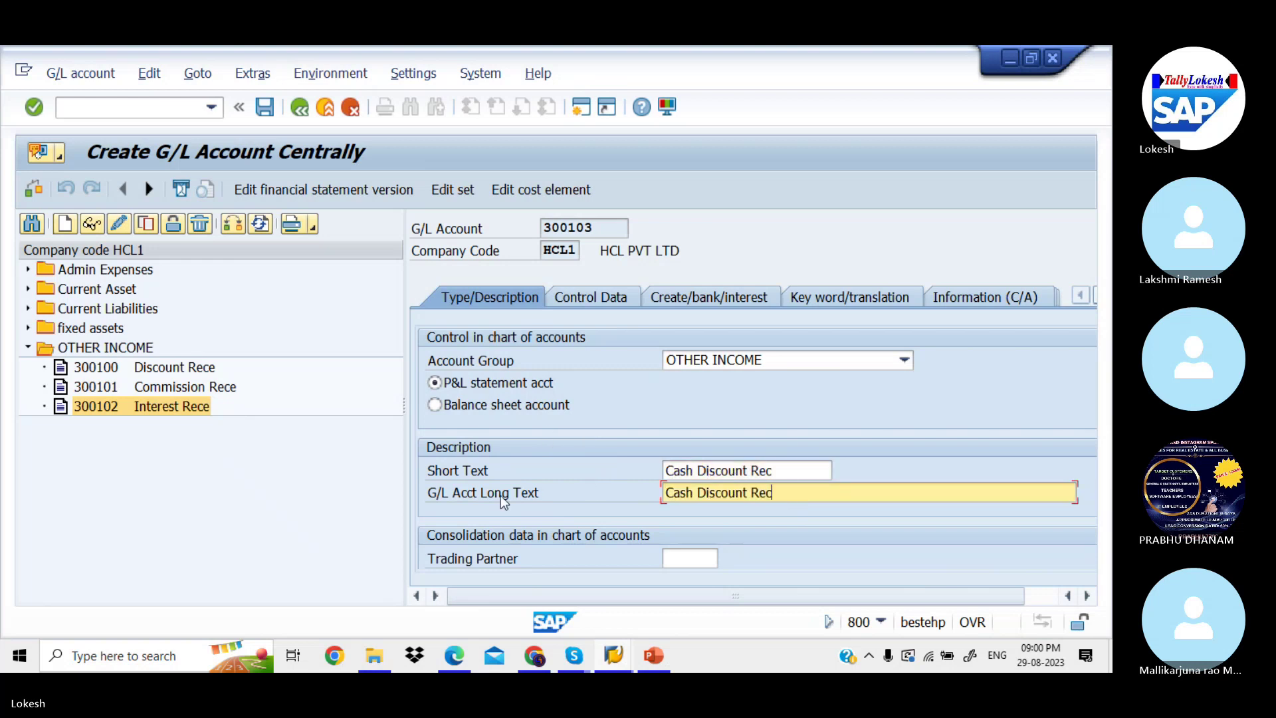
{"action": "type", "text": "A/c"}
Review the control data and document creation settings of account 300103, and save the account.
{"action": "left_click", "coordinate": [592, 298]}
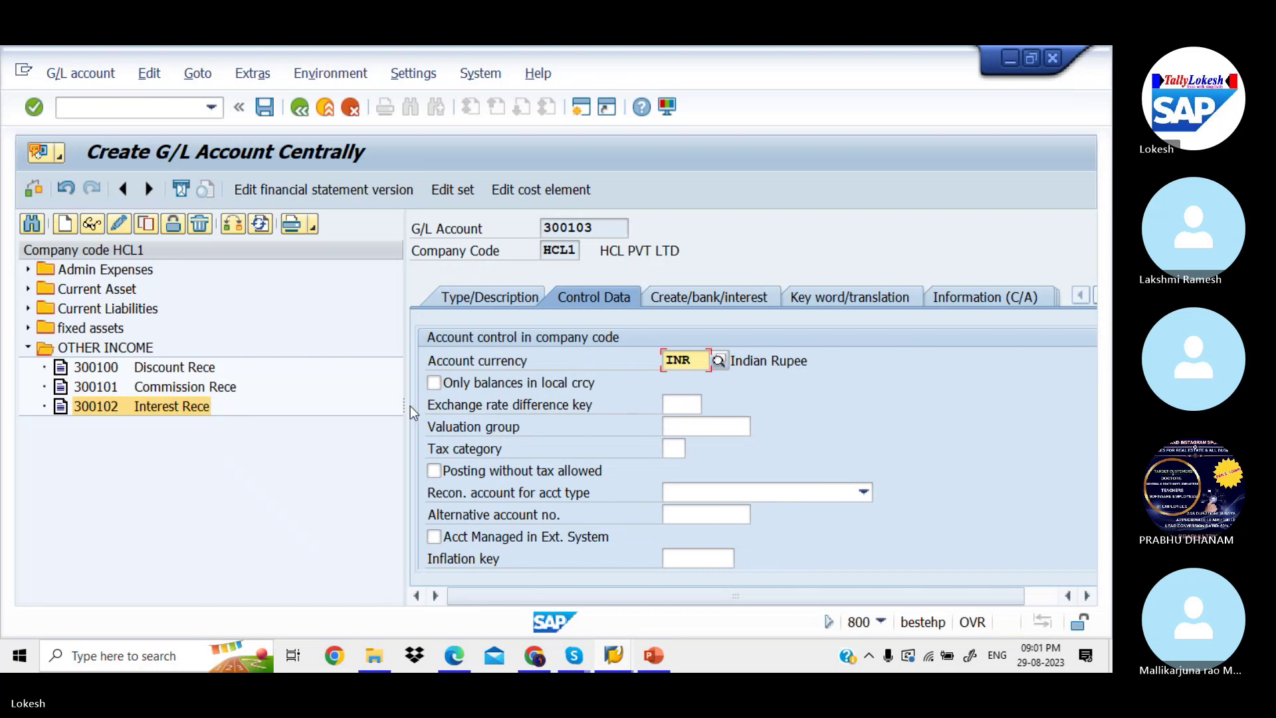
{"action": "left_click_drag", "start_coordinate": [404, 403], "coordinate": [327, 403]}
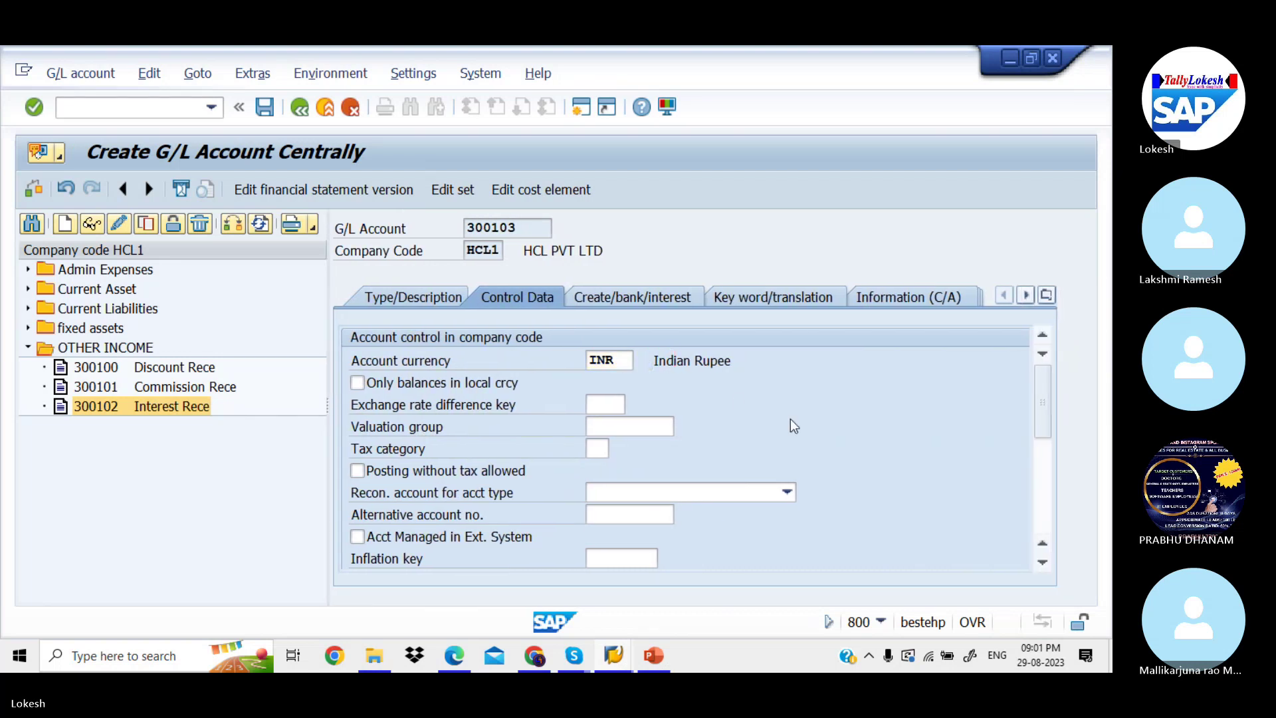
{"action": "left_click_drag", "start_coordinate": [1043, 378], "coordinate": [1043, 484]}
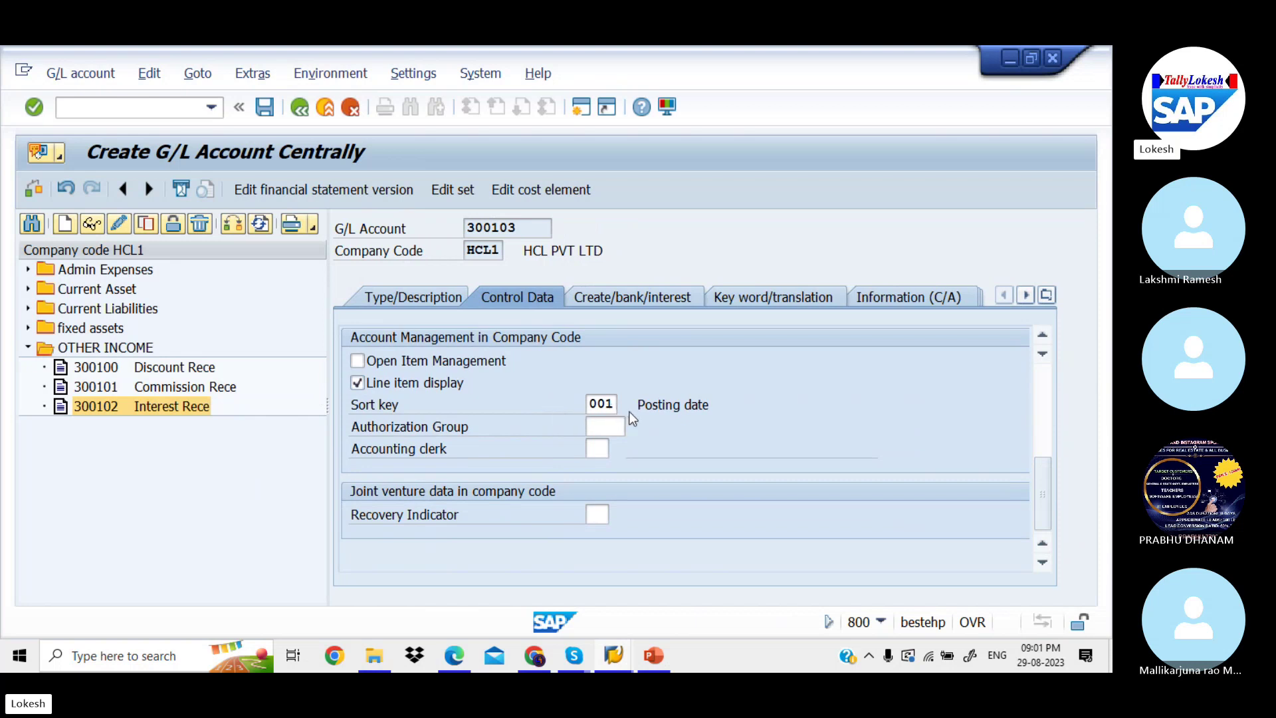
{"action": "left_click", "coordinate": [628, 299]}
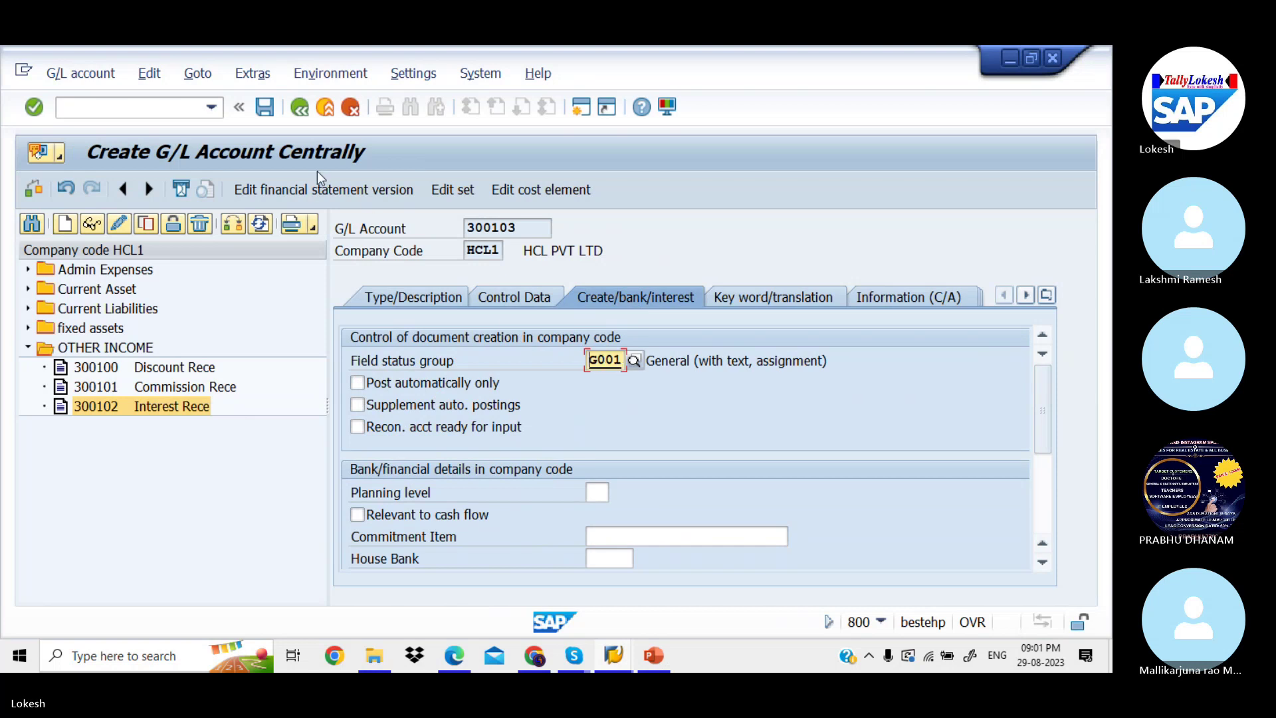
{"action": "left_click", "coordinate": [267, 110]}
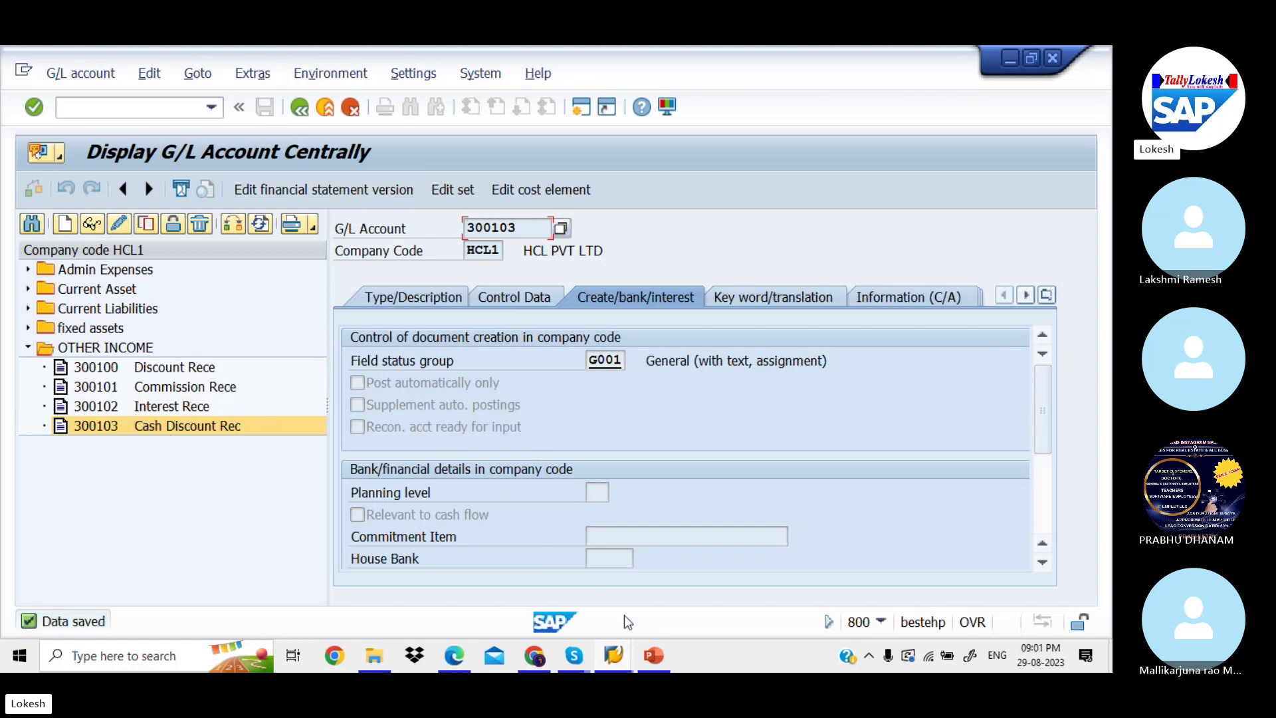
Switch to the Vendor CASH DIS presentation in PowerPoint, check the transaction code for cash discount received configuration, and return to SAP.
{"action": "left_click", "coordinate": [654, 656]}
{"action": "key", "text": "Page_Down"}
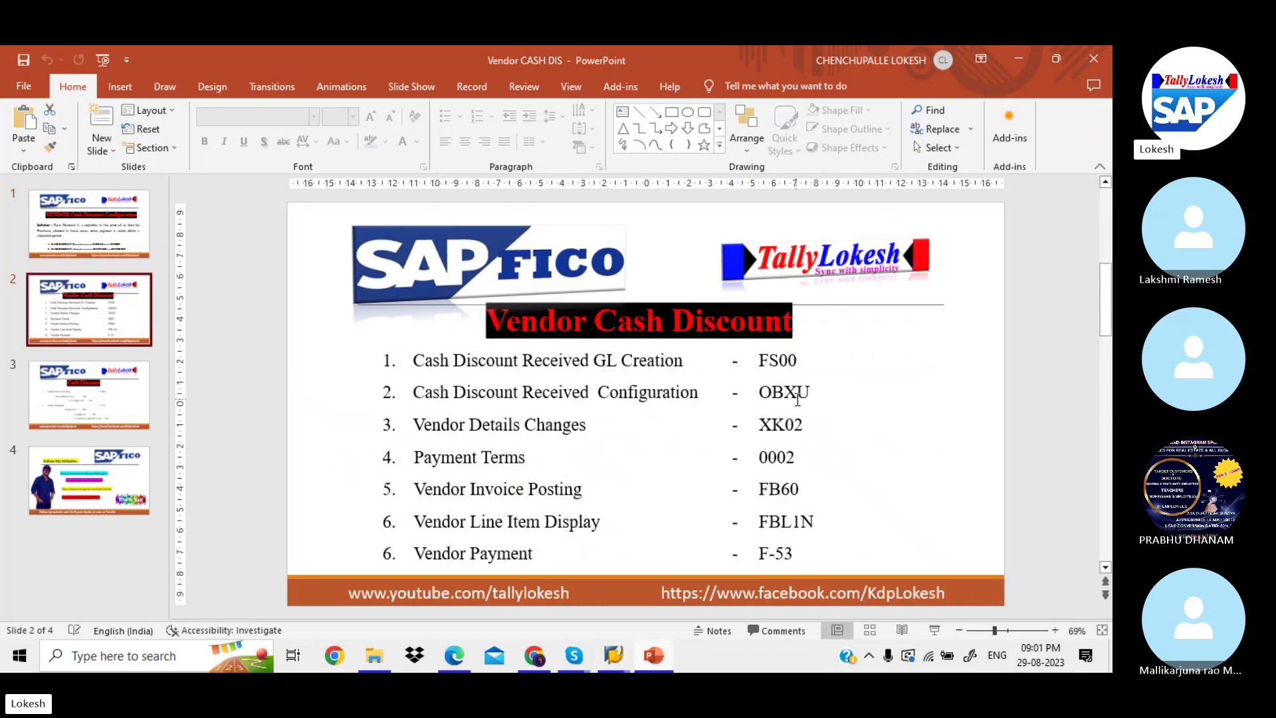
{"action": "key", "text": "alt+Tab"}
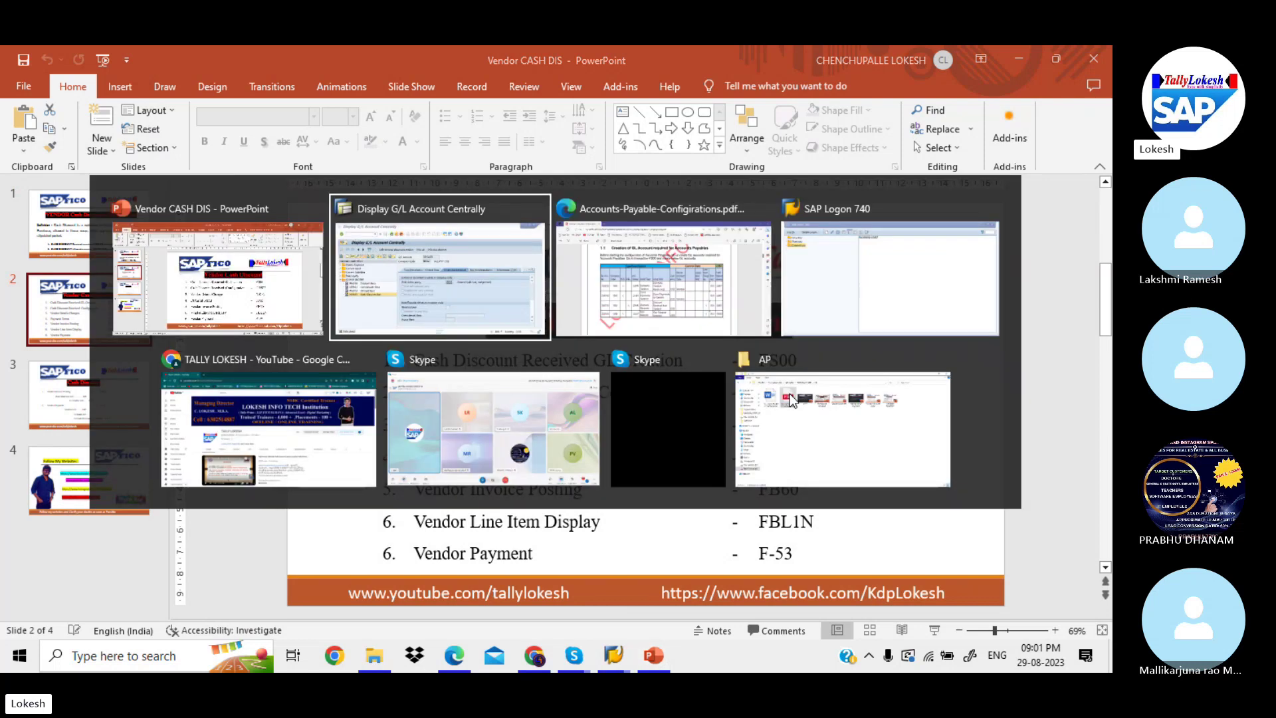
Open transaction OBXU for chart of accounts HCL1 and request the posting keys for cash discount received, saving the rules first.
{"action": "left_click", "coordinate": [173, 110]}
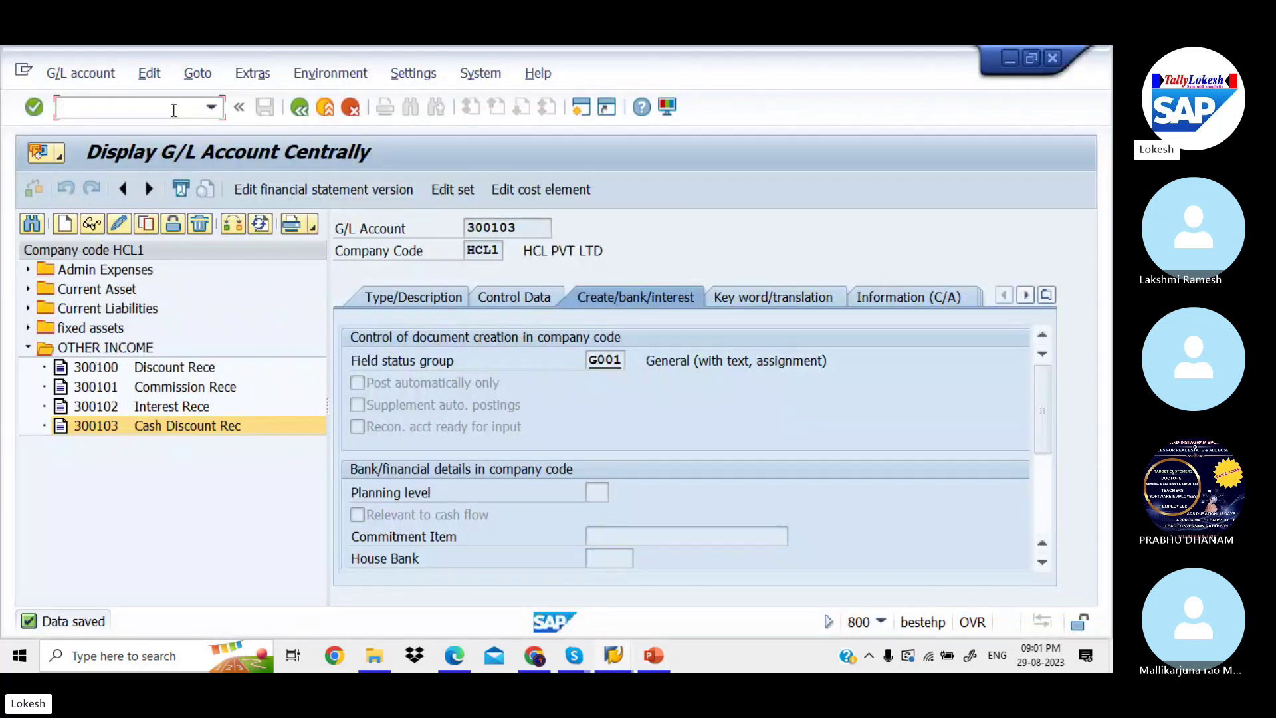
{"action": "type", "text": "/nfsp0"}
{"action": "key", "text": "Return"}
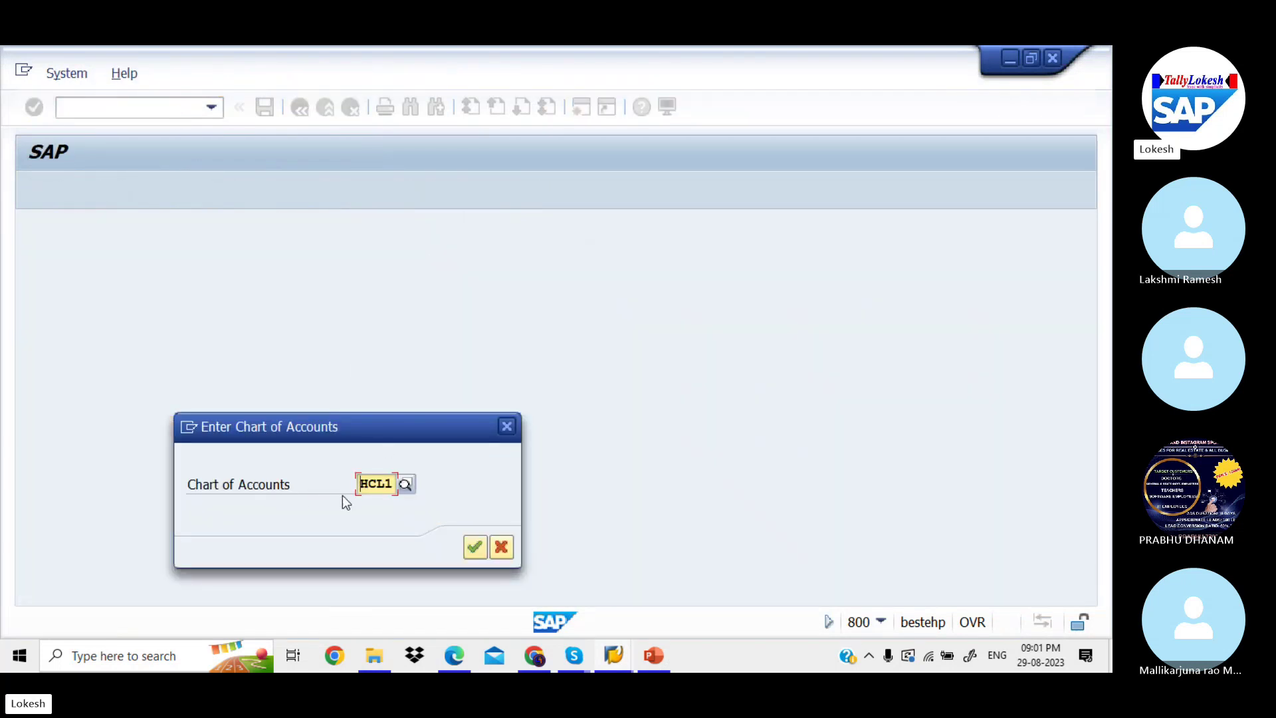
{"action": "left_click", "coordinate": [474, 546]}
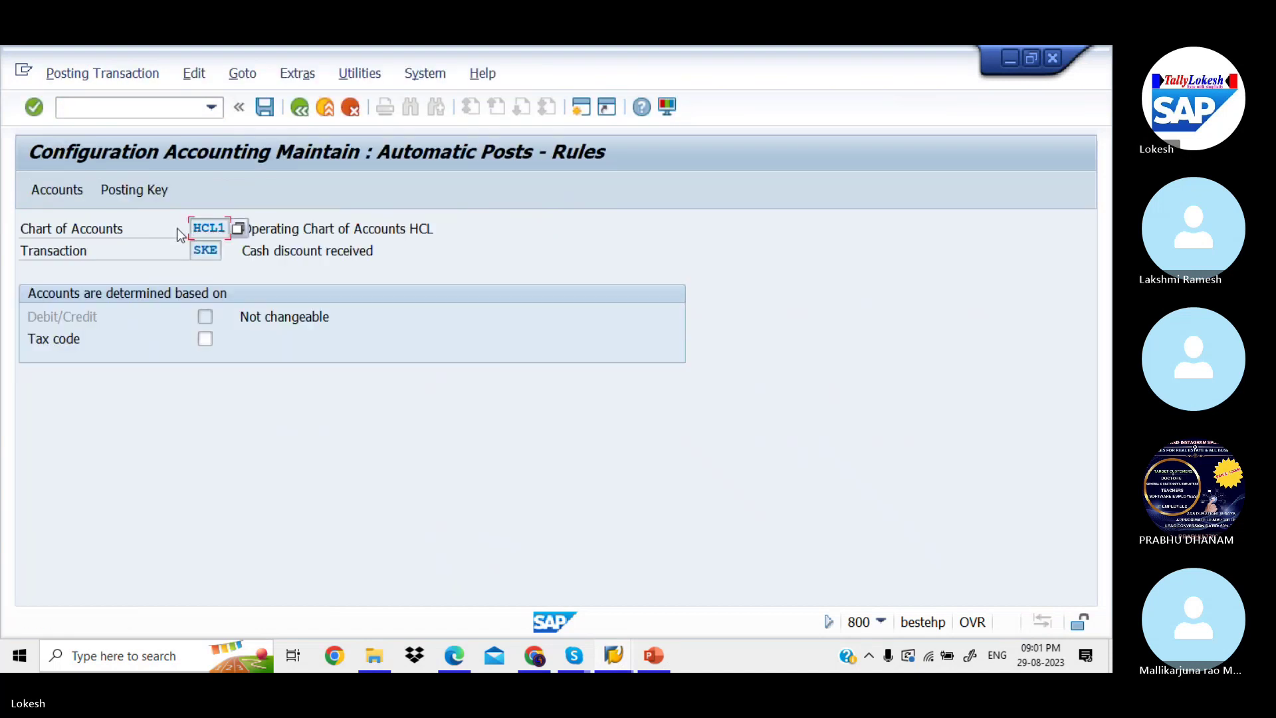
{"action": "left_click", "coordinate": [144, 188]}
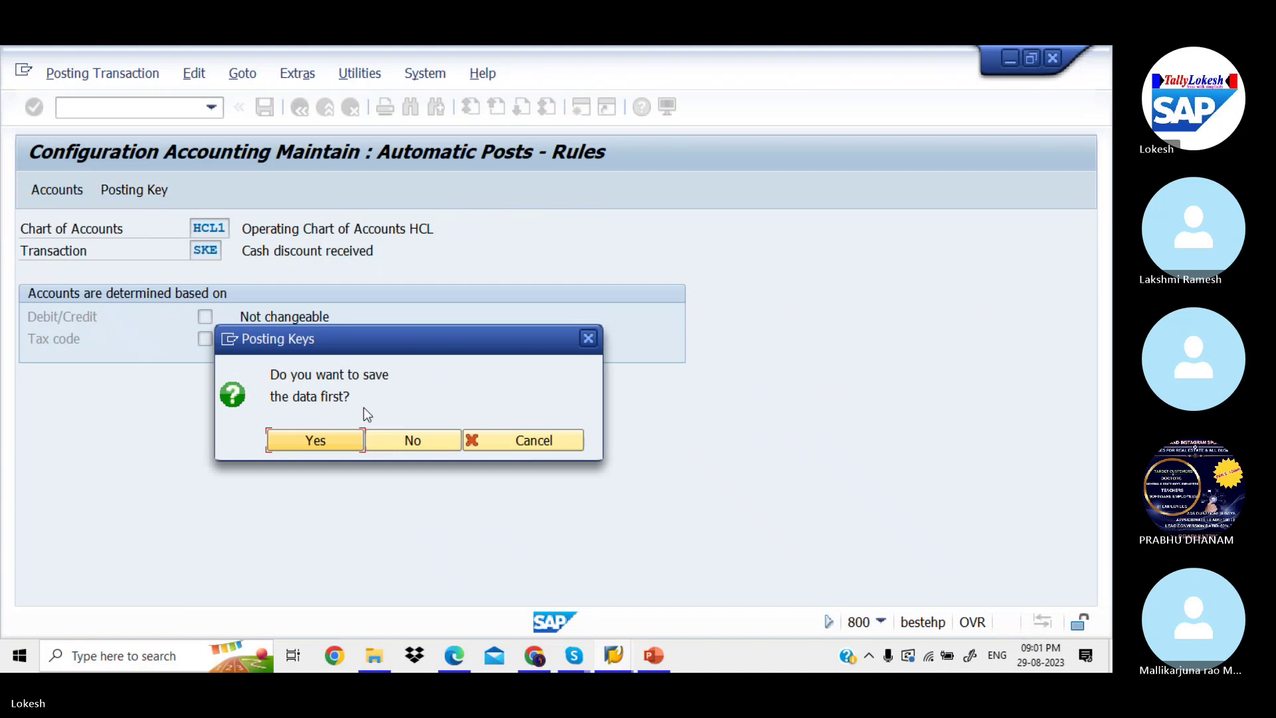
{"action": "left_click", "coordinate": [344, 440]}
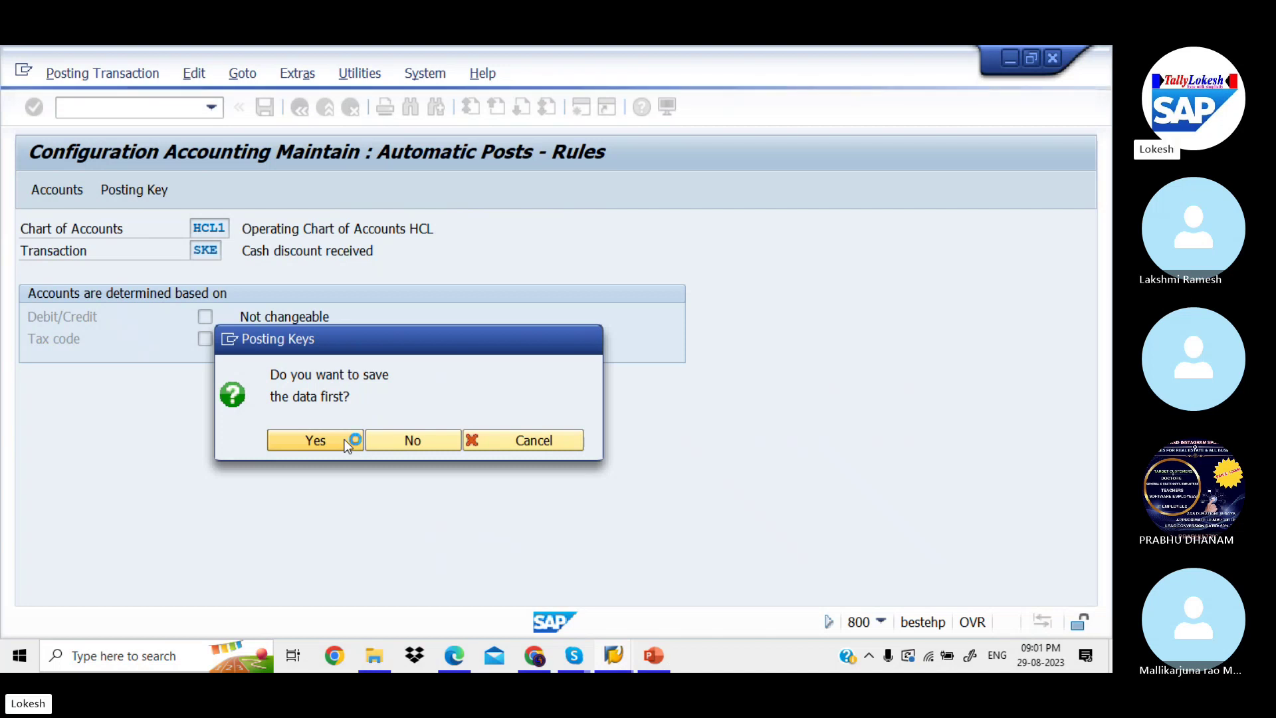
Switch to SAP Logon 740 and open a new connection to the EHP7 system.
{"action": "left_click", "coordinate": [619, 649]}
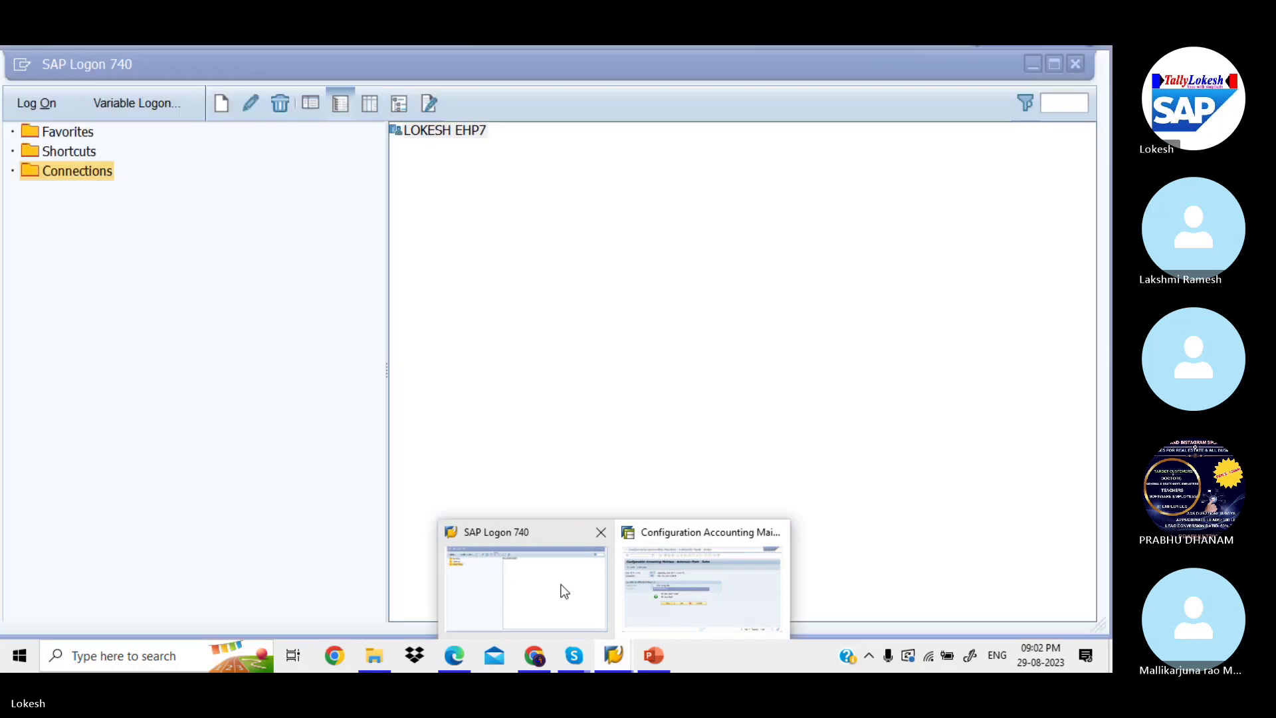
{"action": "left_click", "coordinate": [562, 590]}
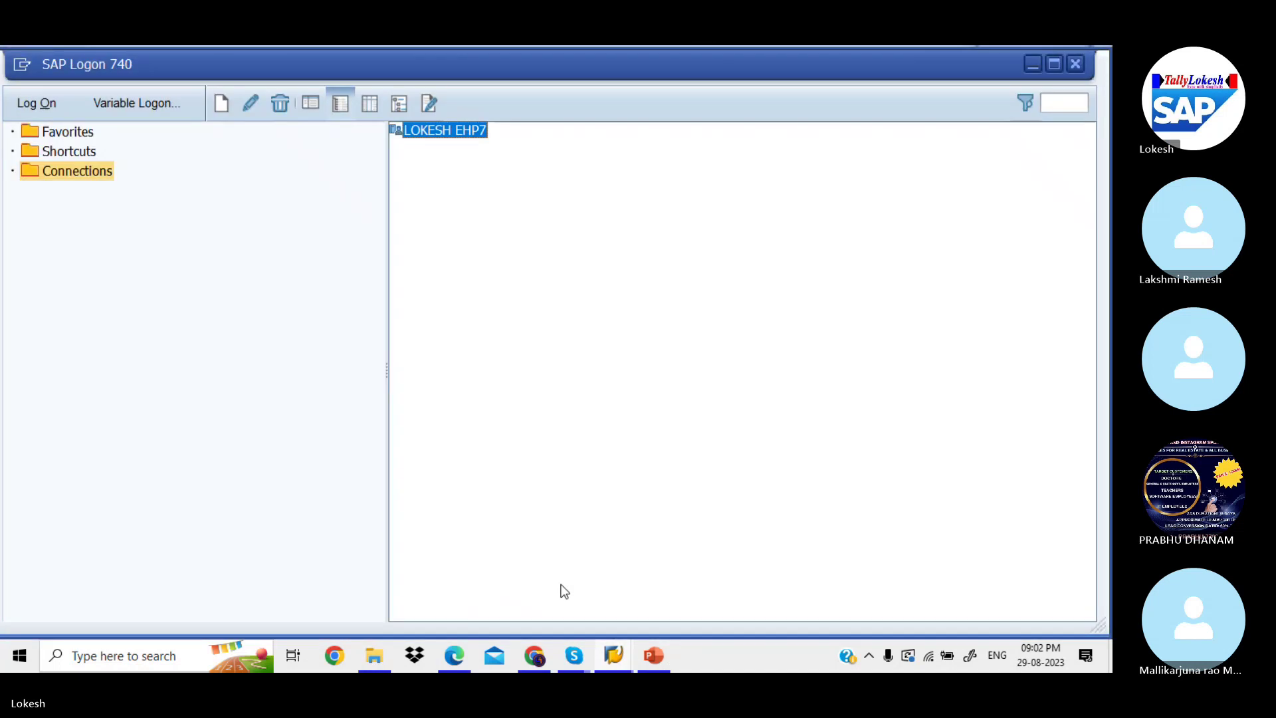
{"action": "double_click", "coordinate": [444, 130]}
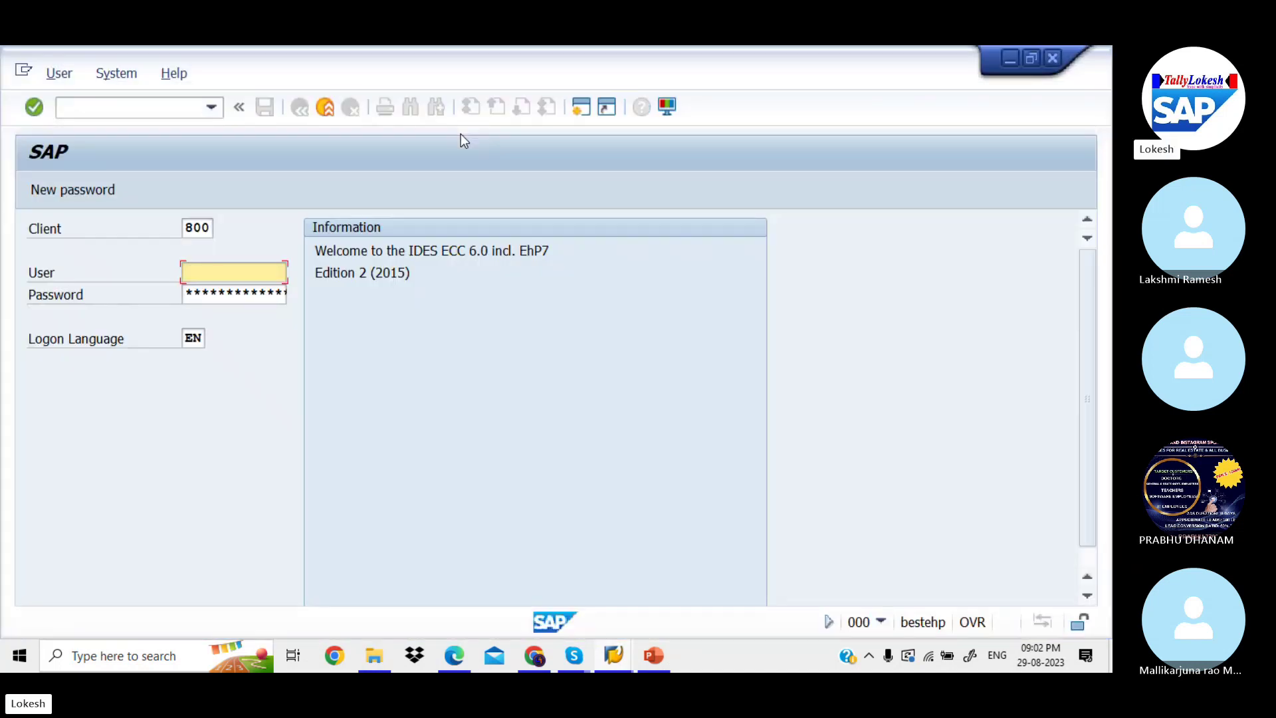
Log on to client 800 with the stored user ID and account password, ending any other logons in the system.
{"action": "key", "text": "Down"}
{"action": "key", "text": "Tab"}
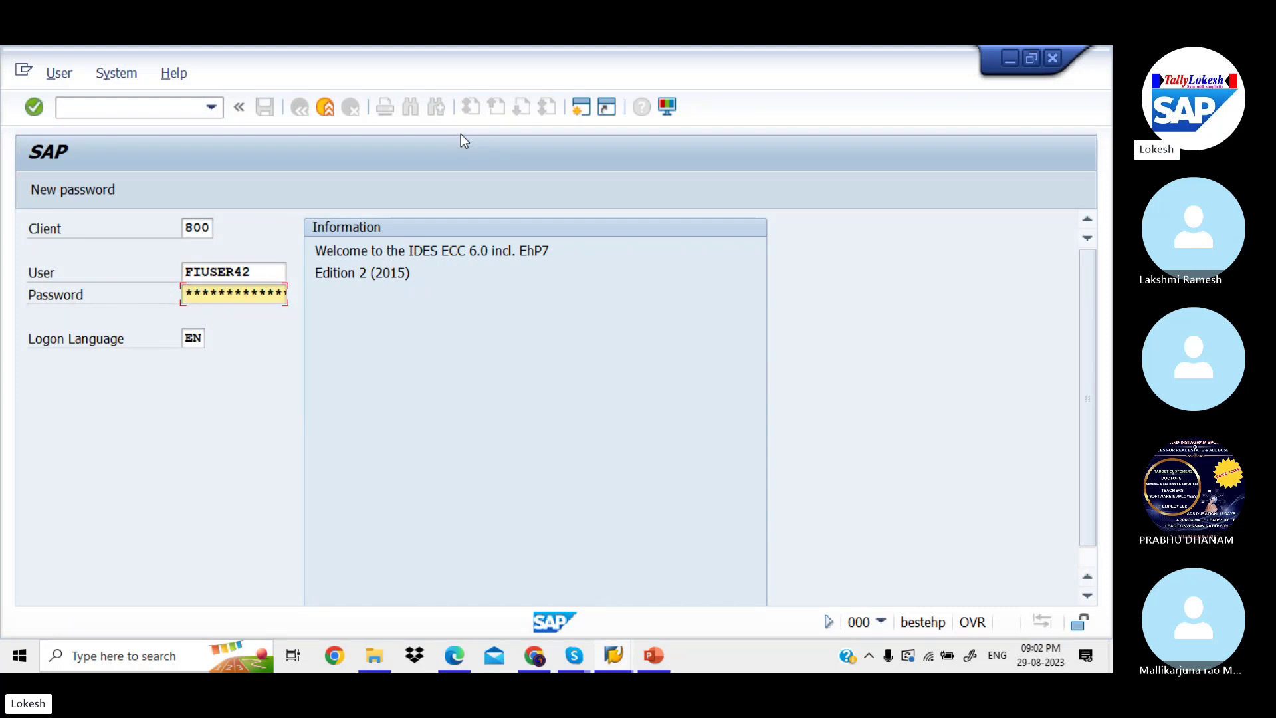
{"action": "type", "text": "*"}
{"action": "key", "text": "Return"}
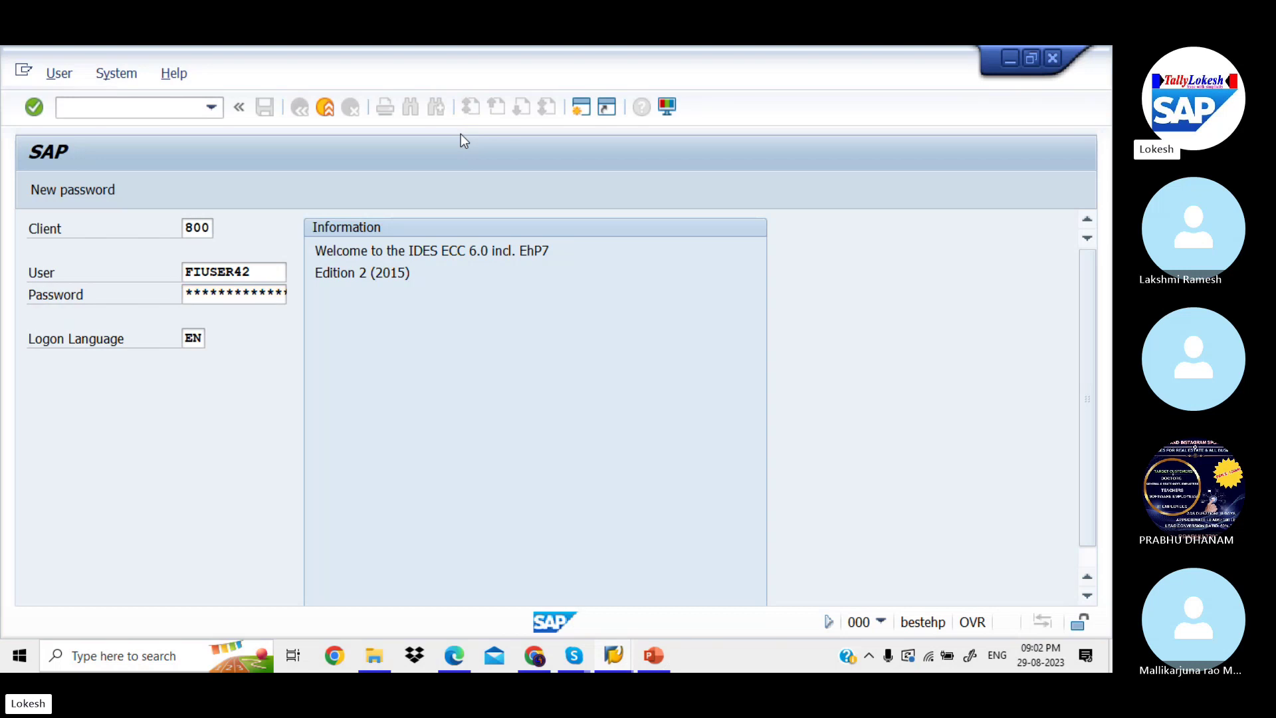
{"action": "left_click", "coordinate": [127, 492]}
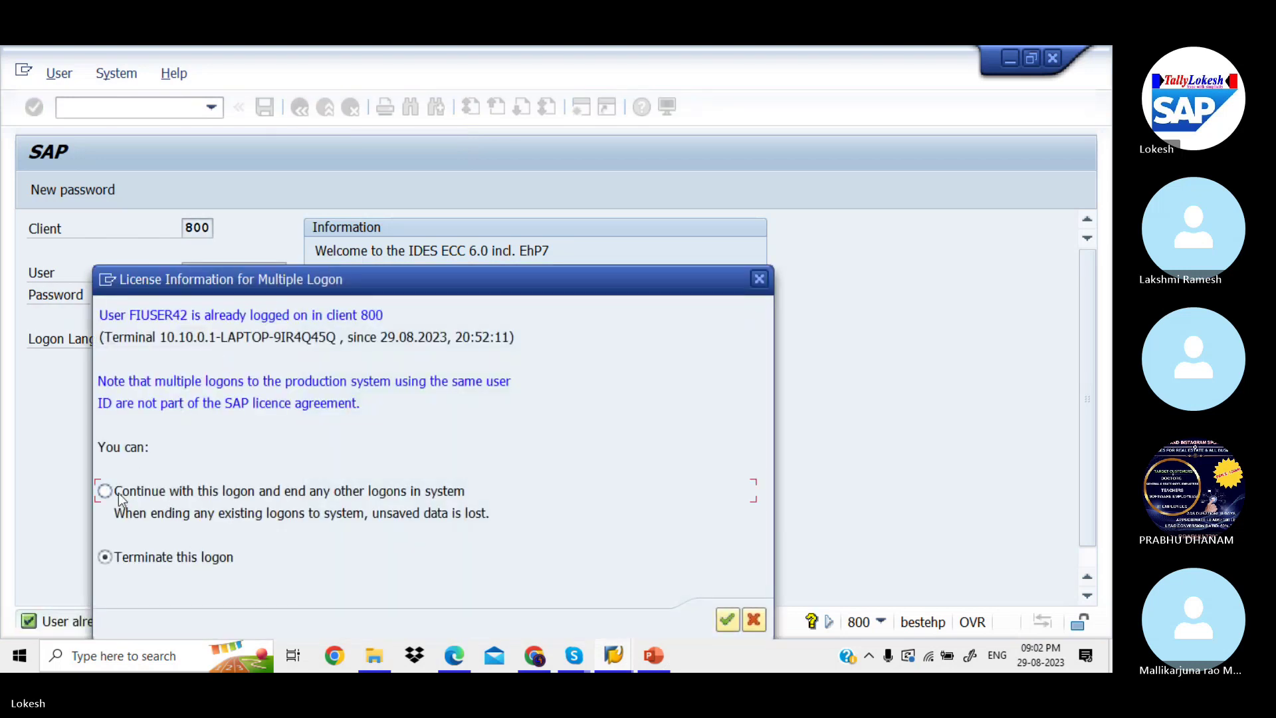
{"action": "left_click", "coordinate": [726, 619]}
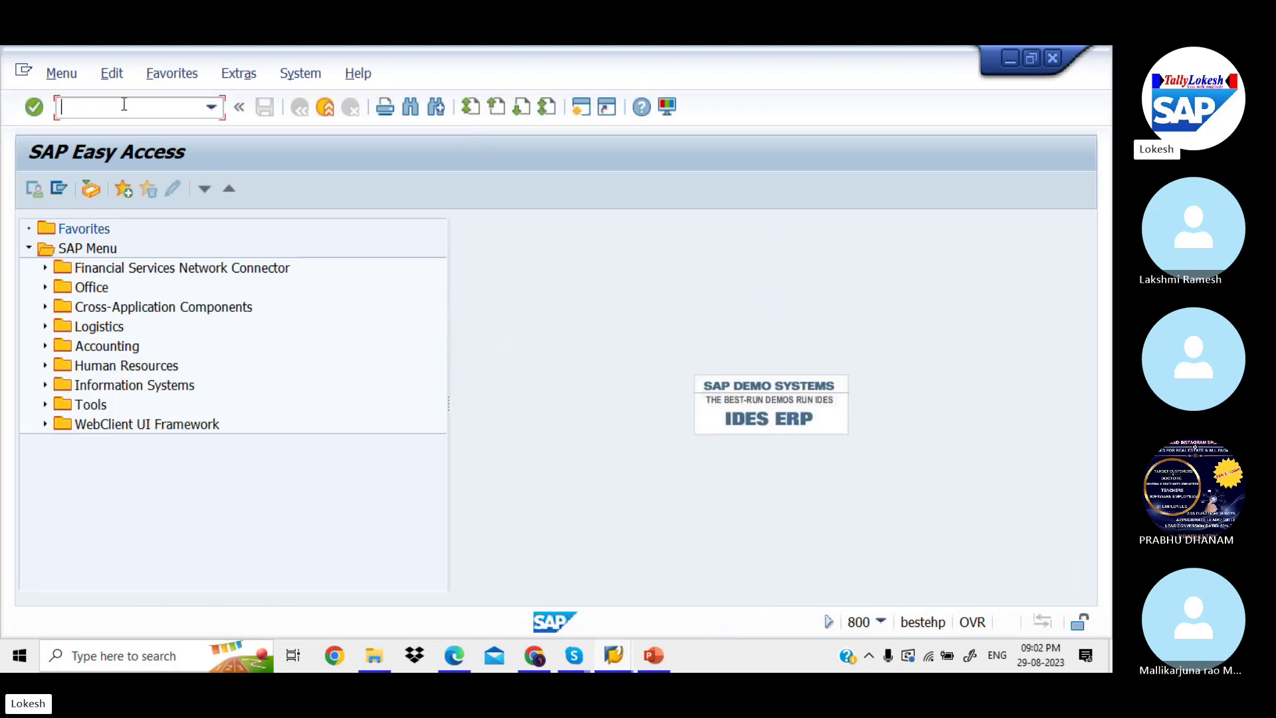
Open transaction OBXU for the operating chart of accounts HCL1.
{"action": "type", "text": "OBXU"}
{"action": "key", "text": "Return"}
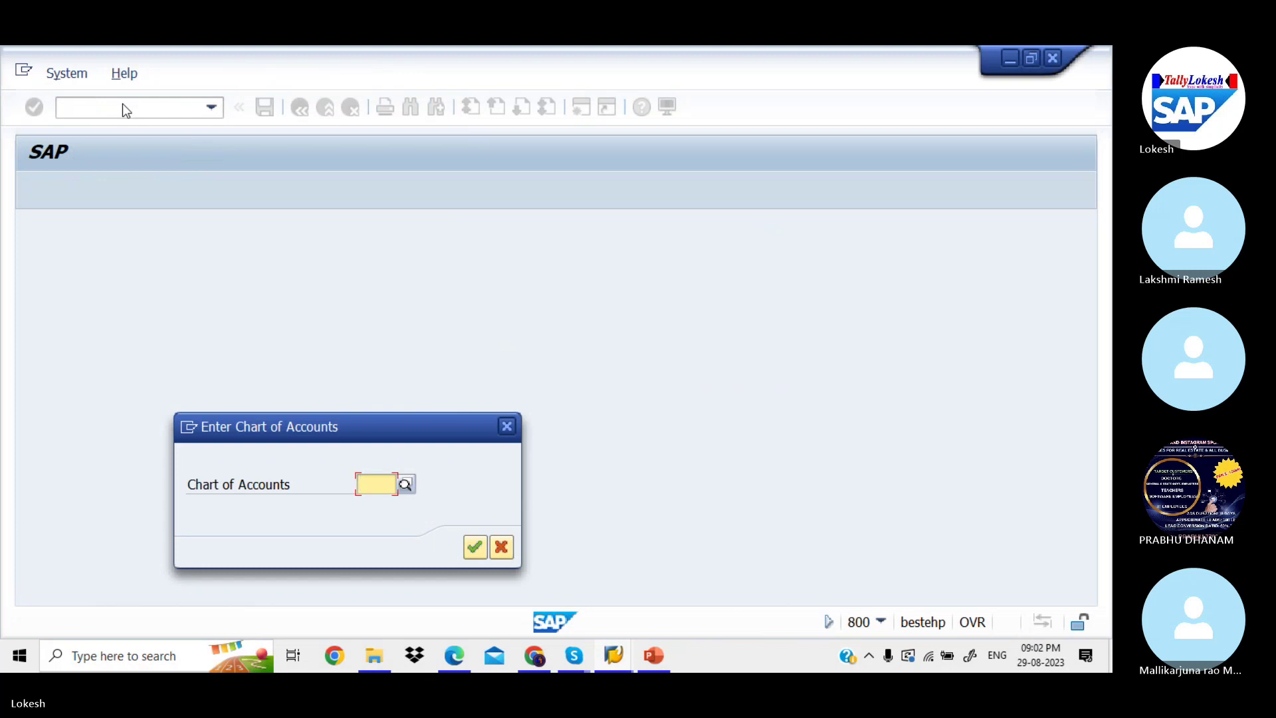
{"action": "type", "text": "HCL1"}
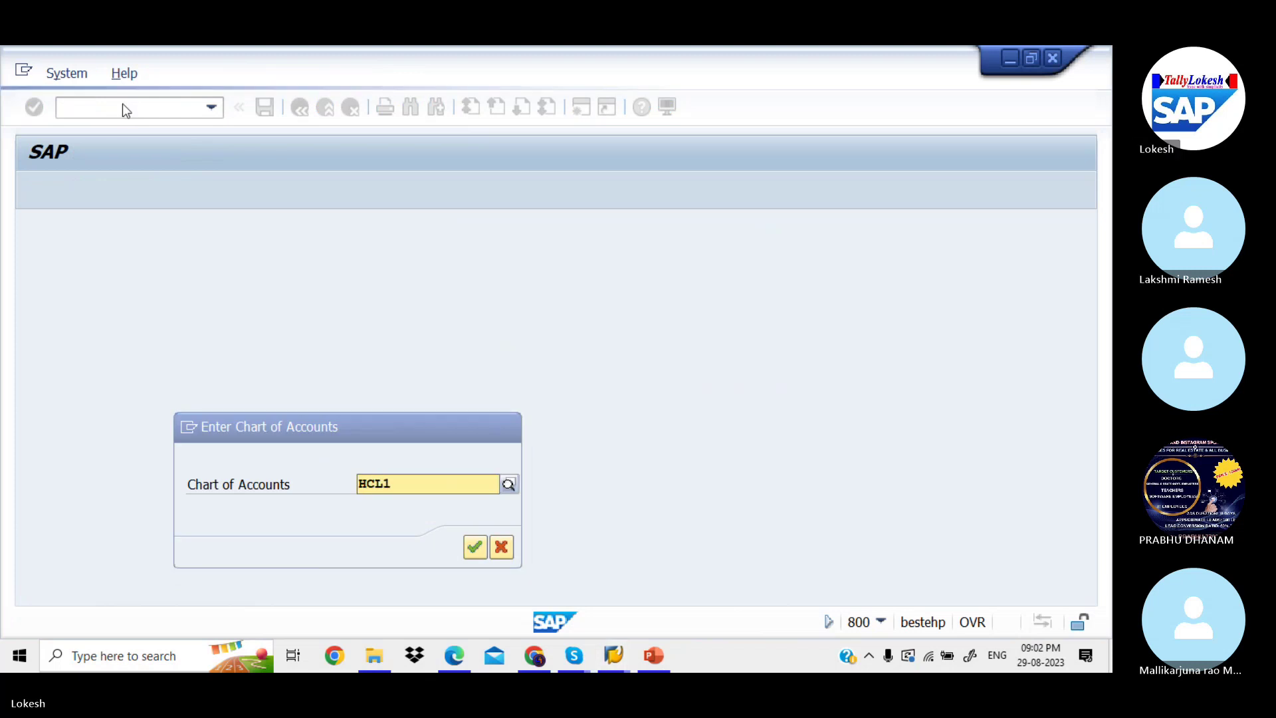
{"action": "key", "text": "F4"}
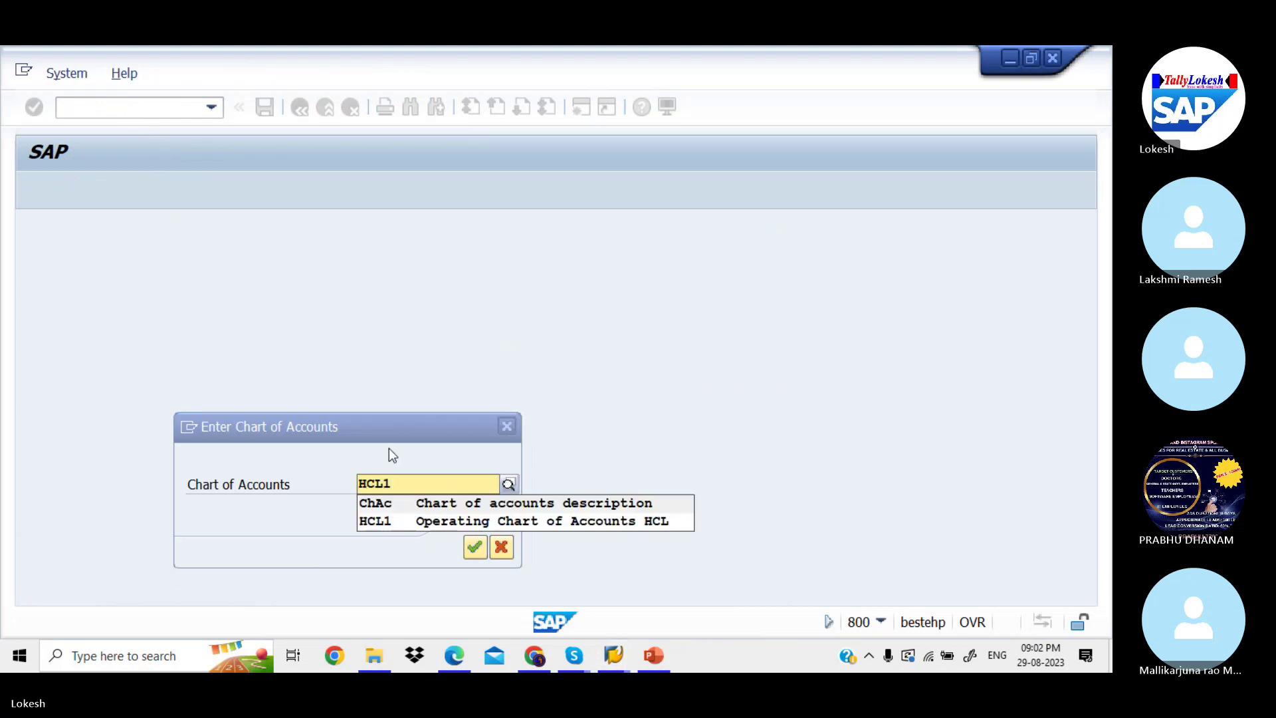
{"action": "left_click", "coordinate": [413, 522]}
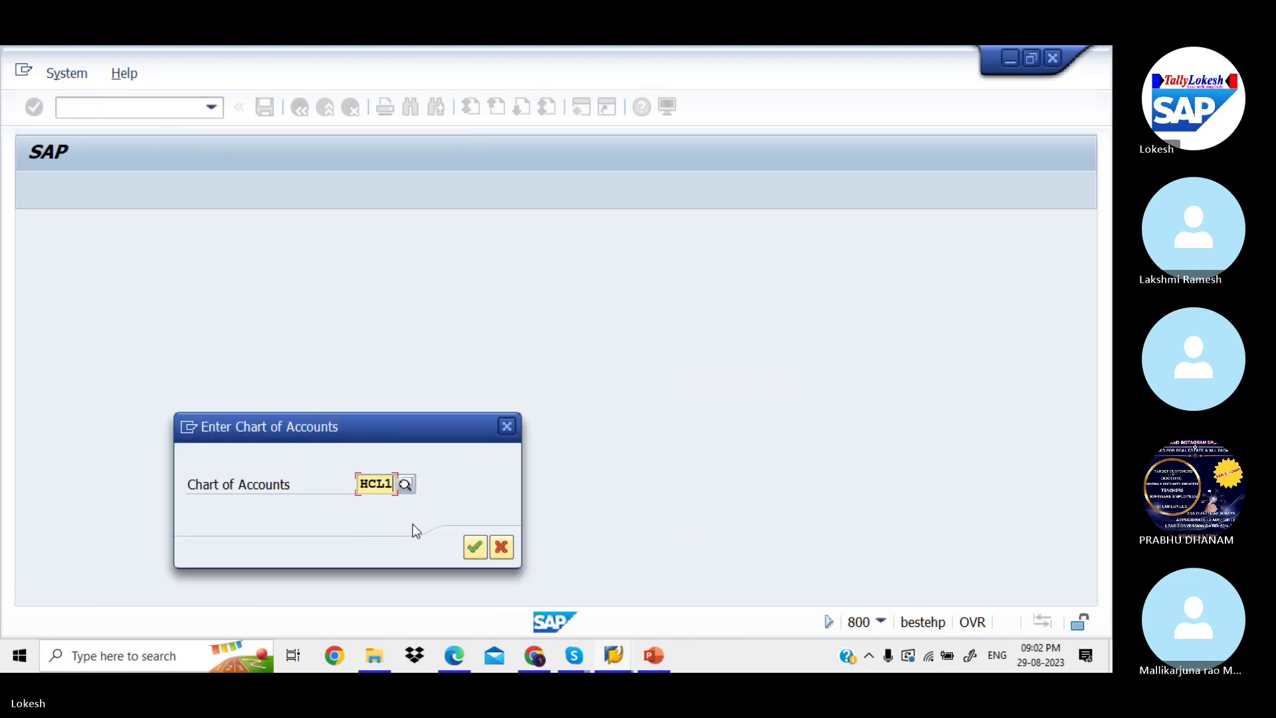
{"action": "left_click", "coordinate": [476, 547]}
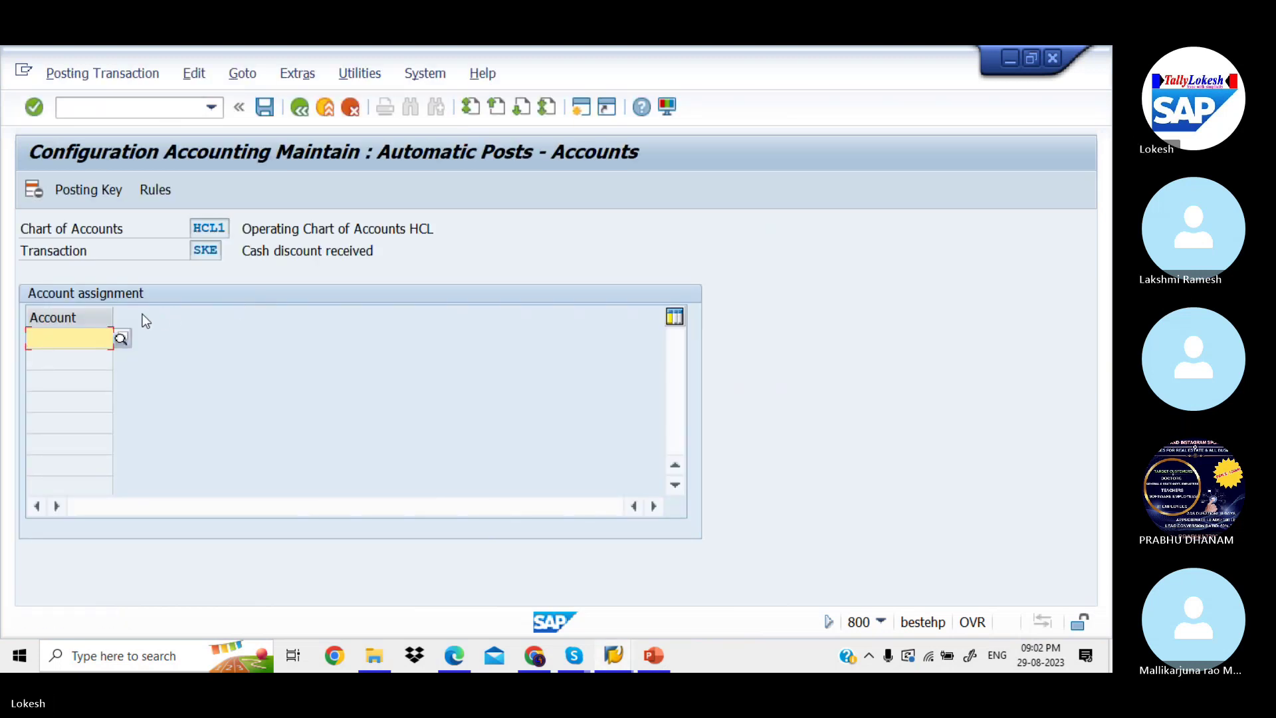
Assign G/L account 300103, Cash Discount Rec A/c, to cash discount received and save it in customizing request MAHK912132.
{"action": "left_click", "coordinate": [122, 339]}
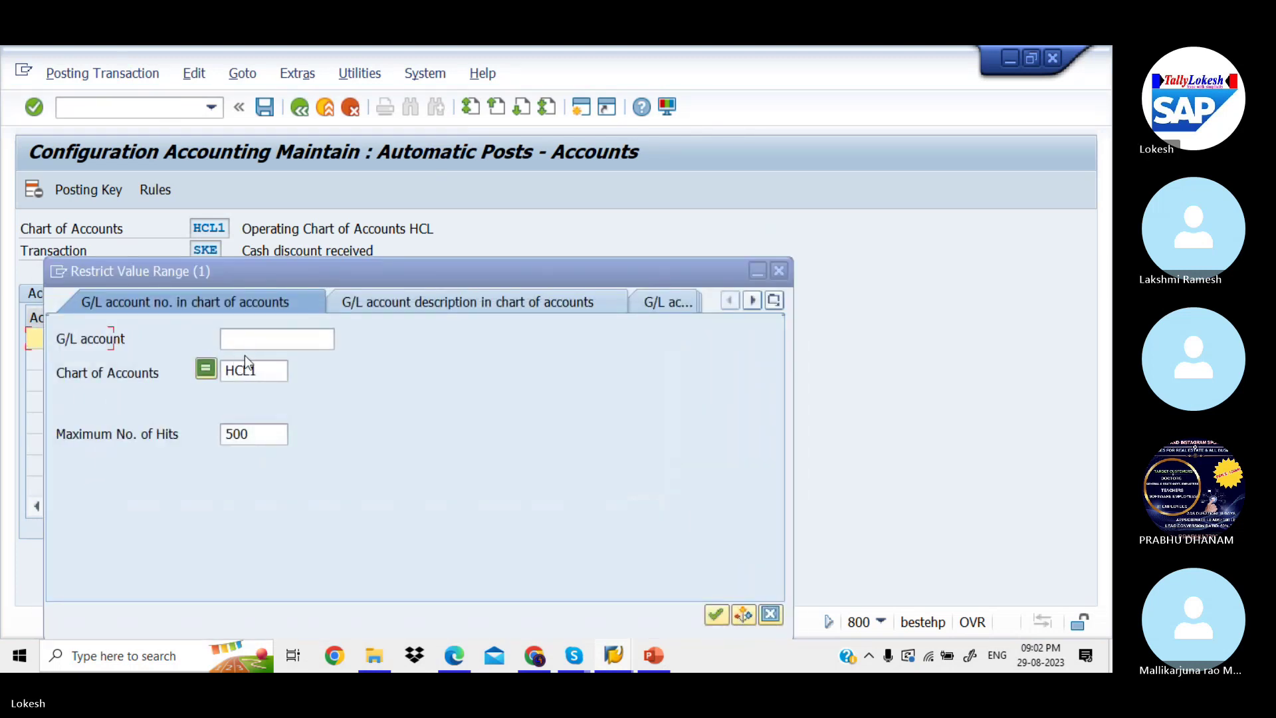
{"action": "left_click", "coordinate": [273, 333]}
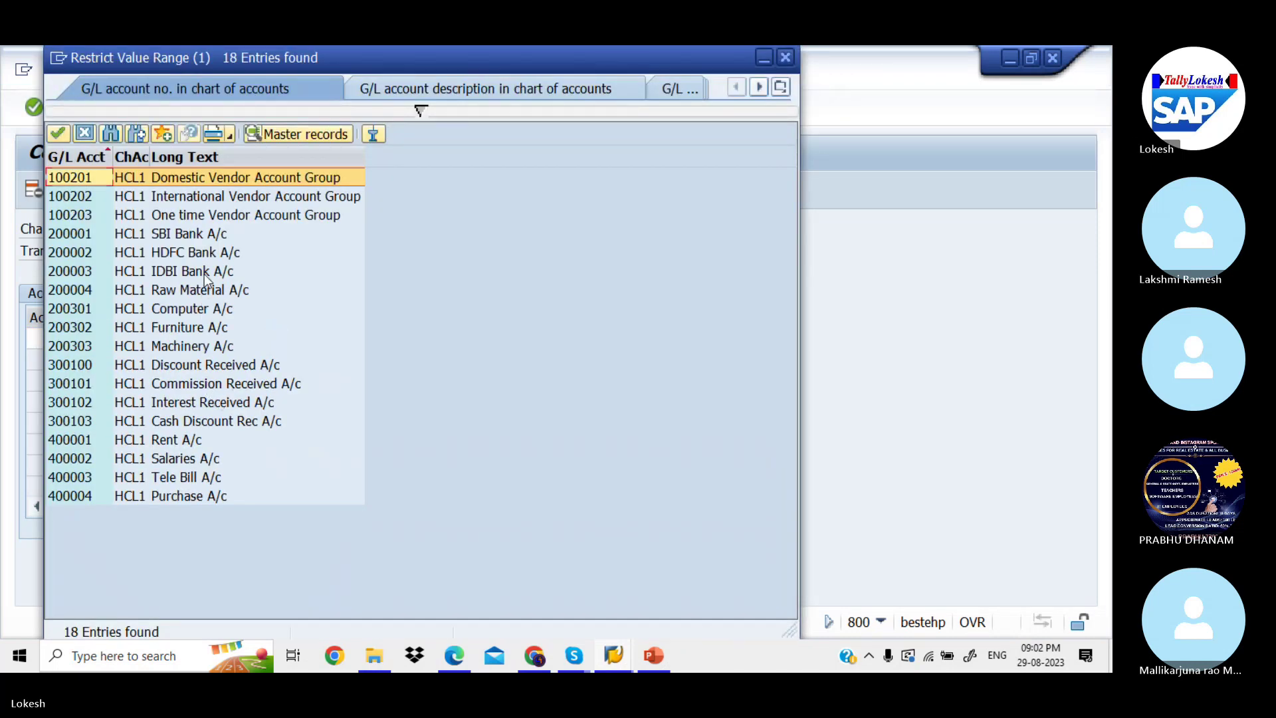
{"action": "left_click", "coordinate": [218, 425]}
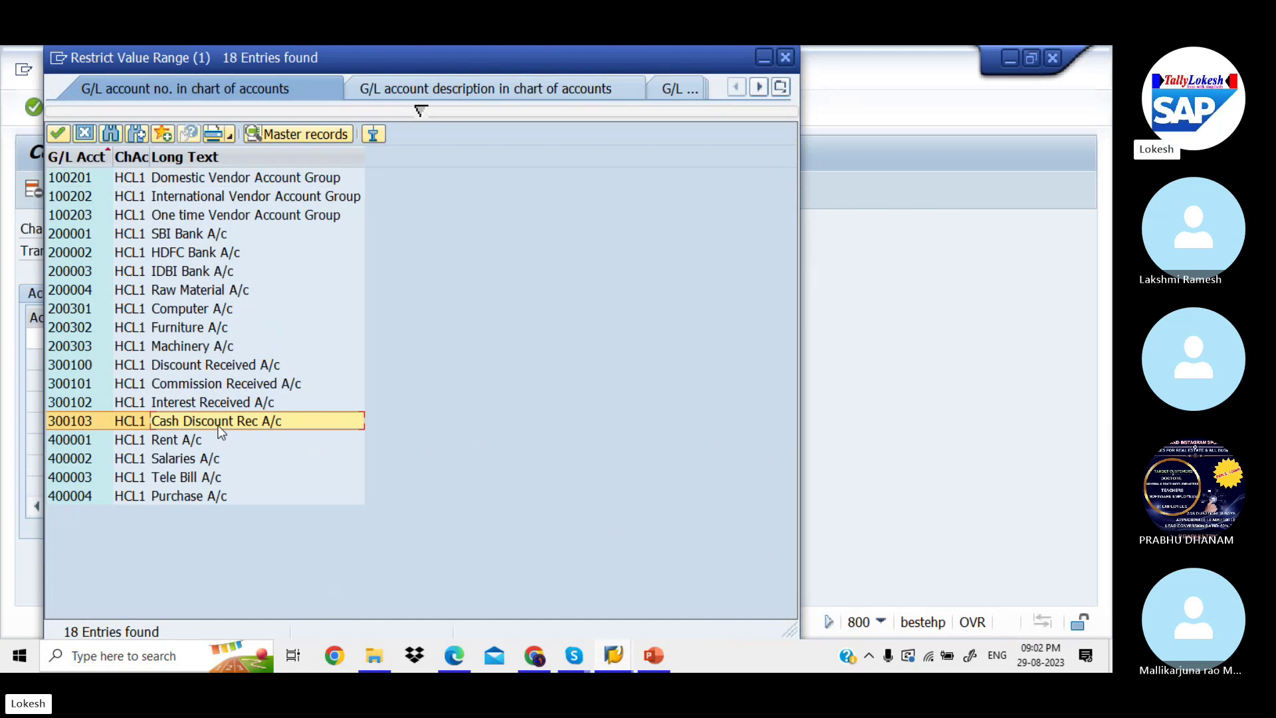
{"action": "double_click", "coordinate": [219, 424]}
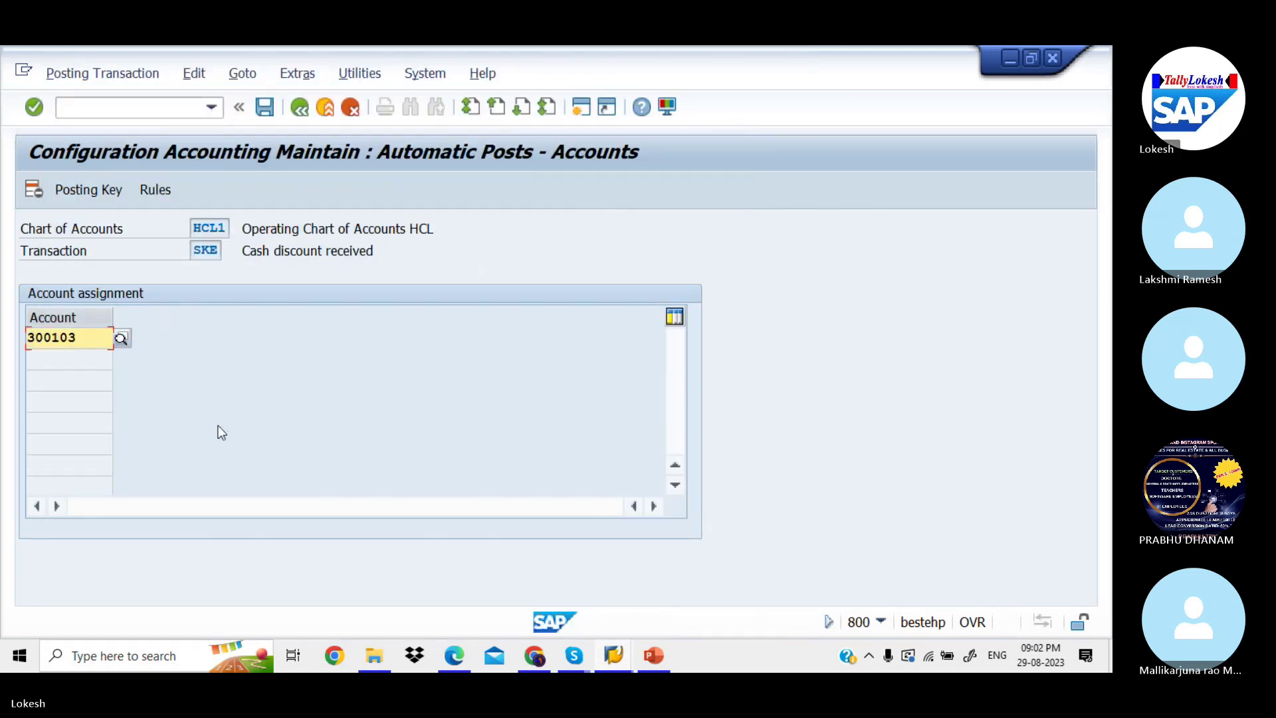
{"action": "left_click", "coordinate": [263, 113]}
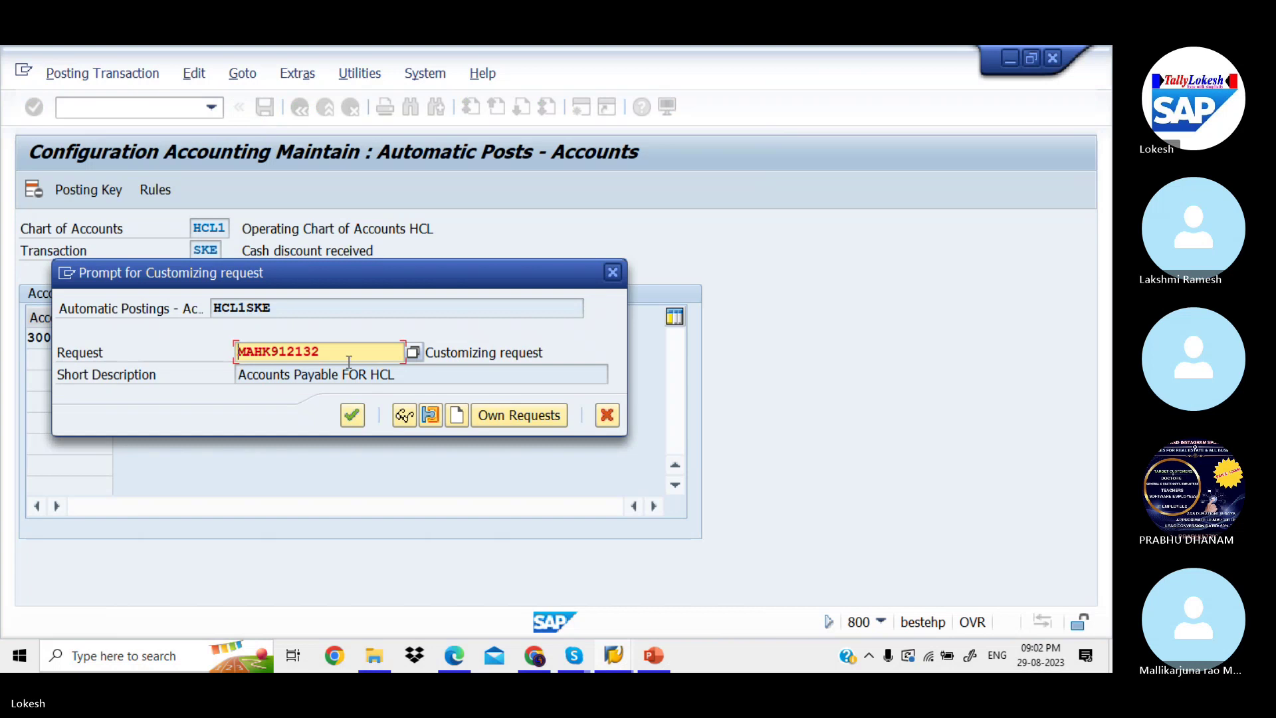
{"action": "left_click", "coordinate": [353, 418]}
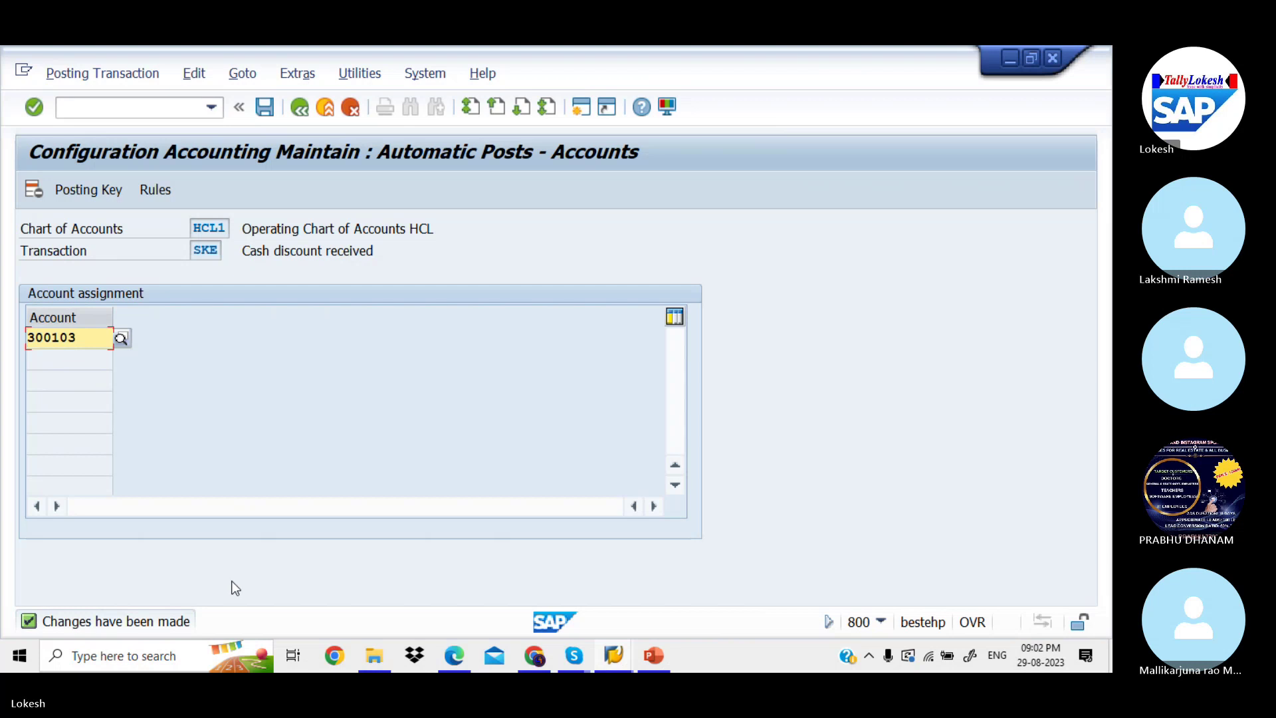
Switch to the Vendor CASH DIS presentation in PowerPoint, check the transaction code for vendor details changes, and return to SAP.
{"action": "key", "text": "alt+Tab"}
{"action": "key", "text": "alt+Tab"}
{"action": "key", "text": "alt+Tab"}
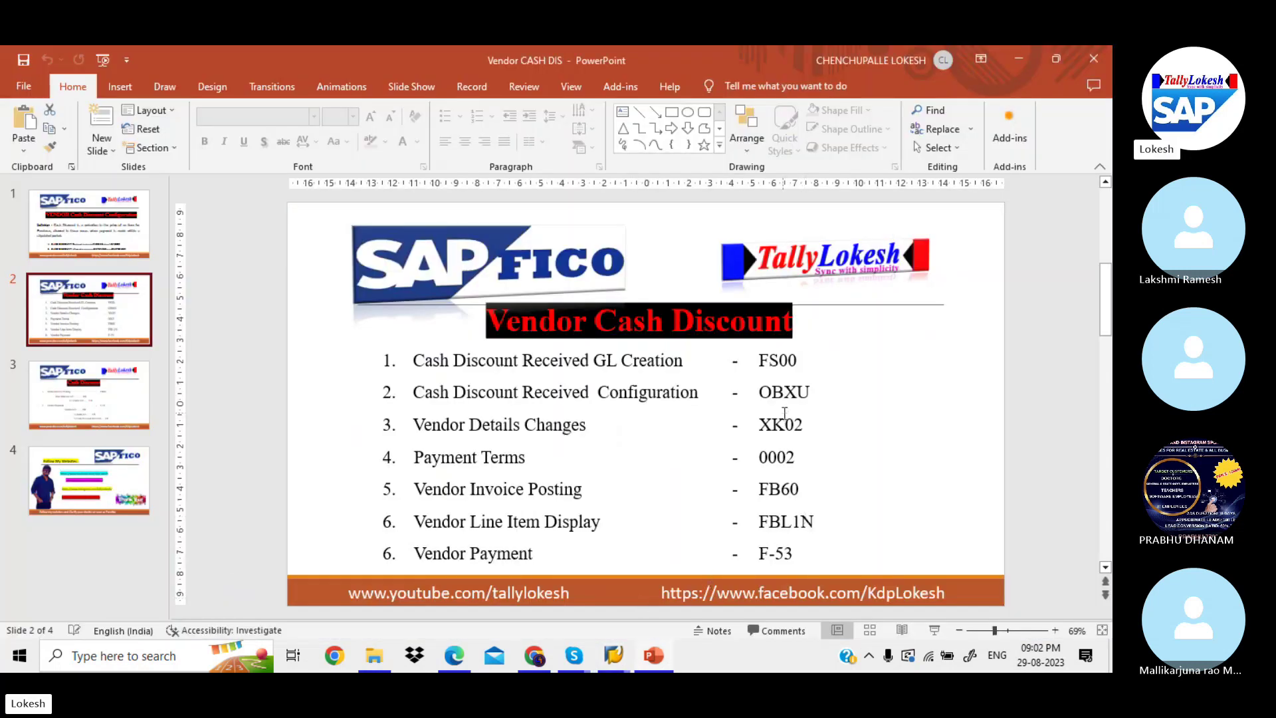
{"action": "key", "text": "alt+Tab"}
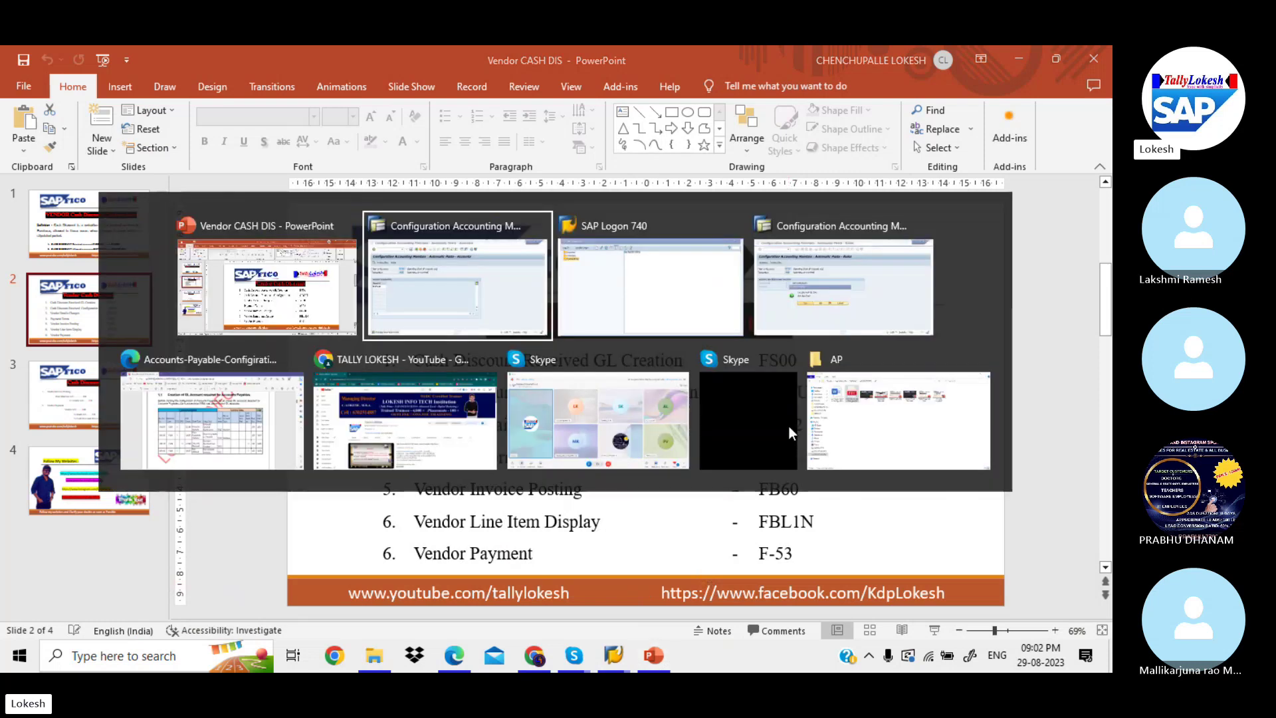
Open the change vendor transaction XK02 and enter company code HCL1.
{"action": "left_click", "coordinate": [176, 104]}
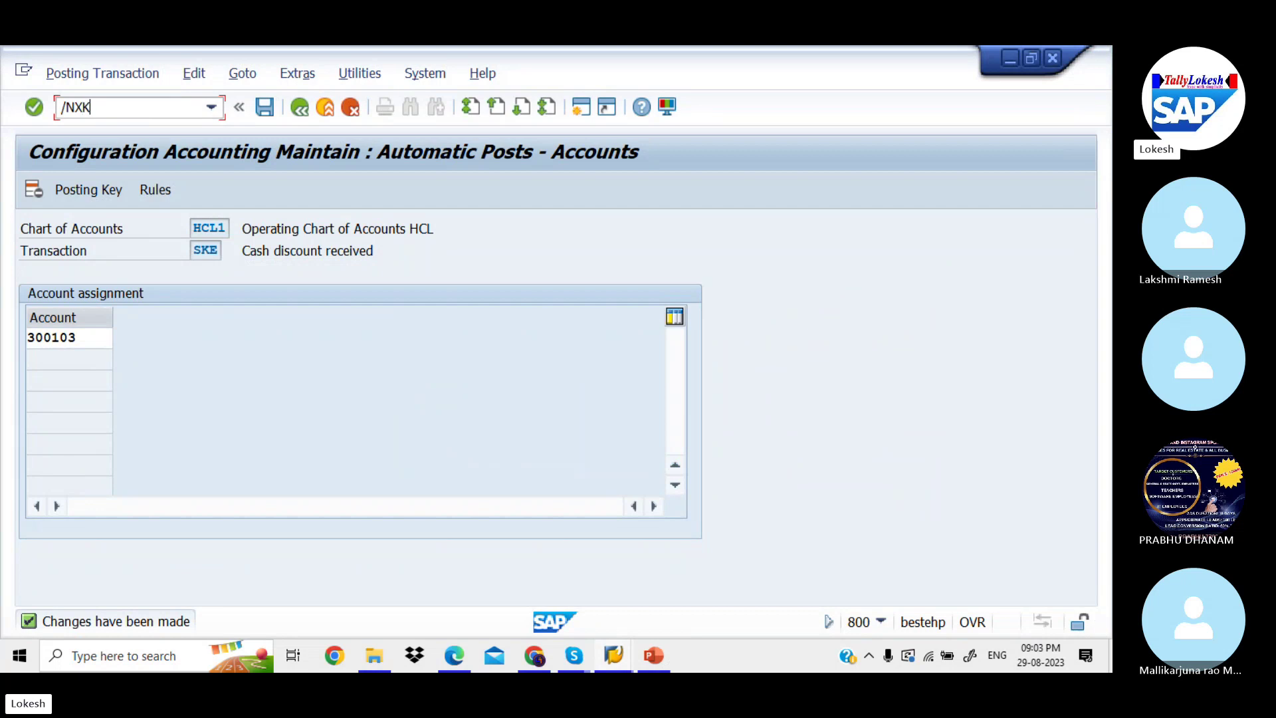
{"action": "key", "text": "Return"}
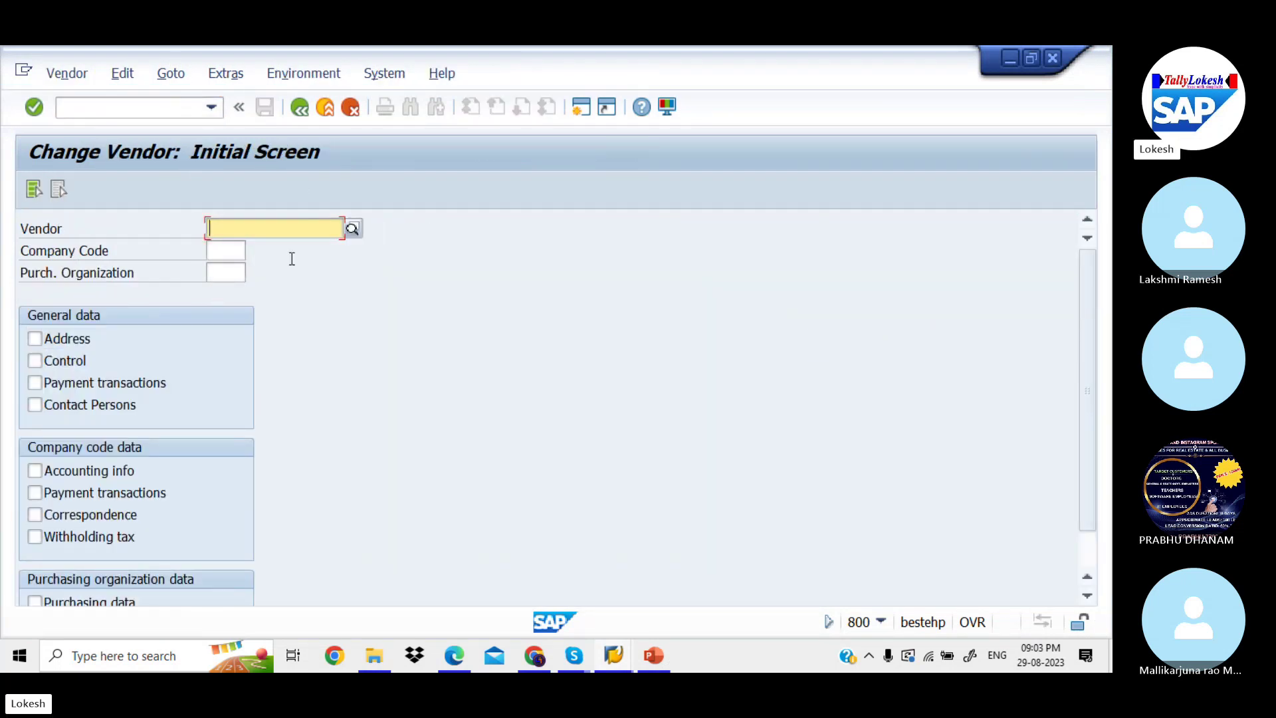
{"action": "left_click", "coordinate": [240, 250]}
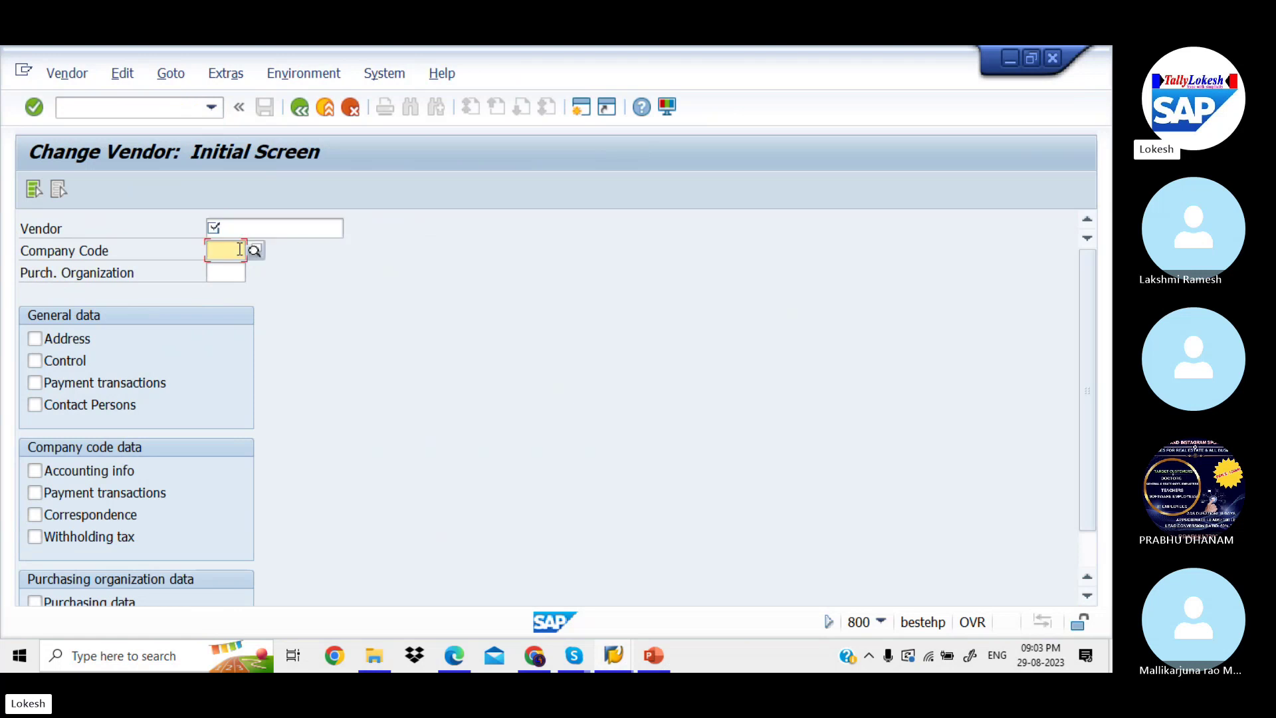
{"action": "type", "text": "HCL1"}
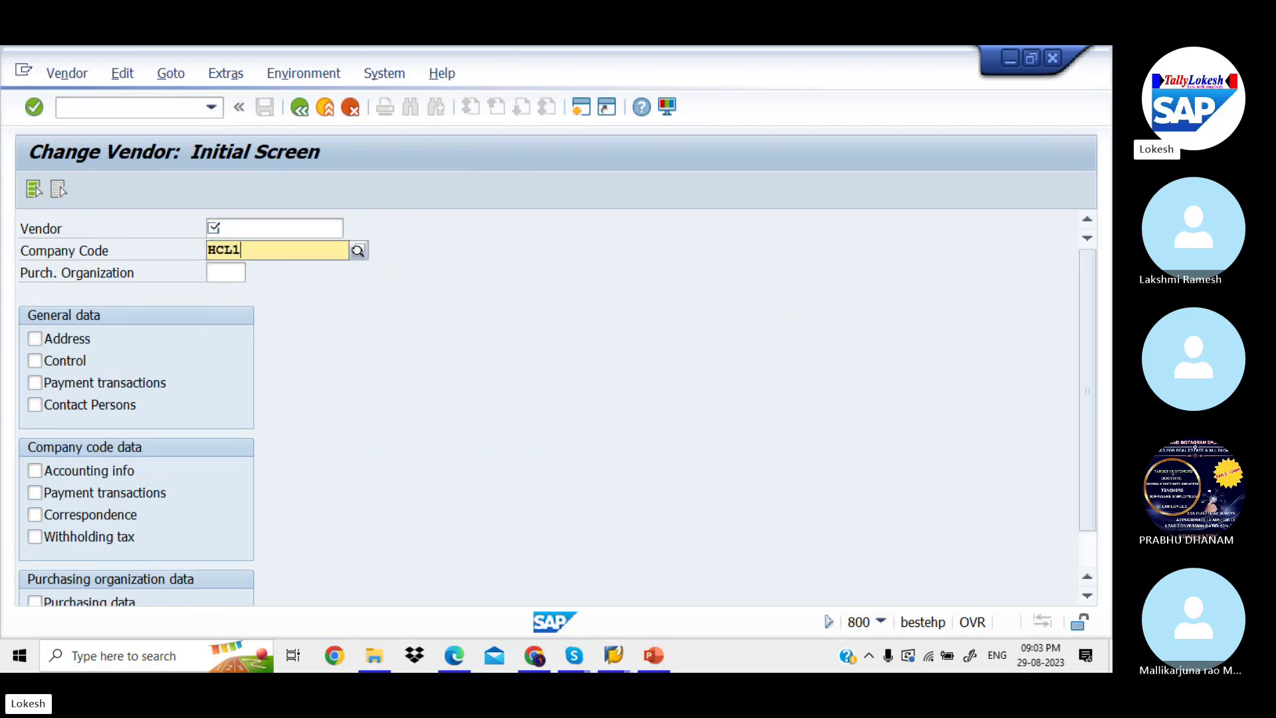
{"action": "key", "text": "Tab"}
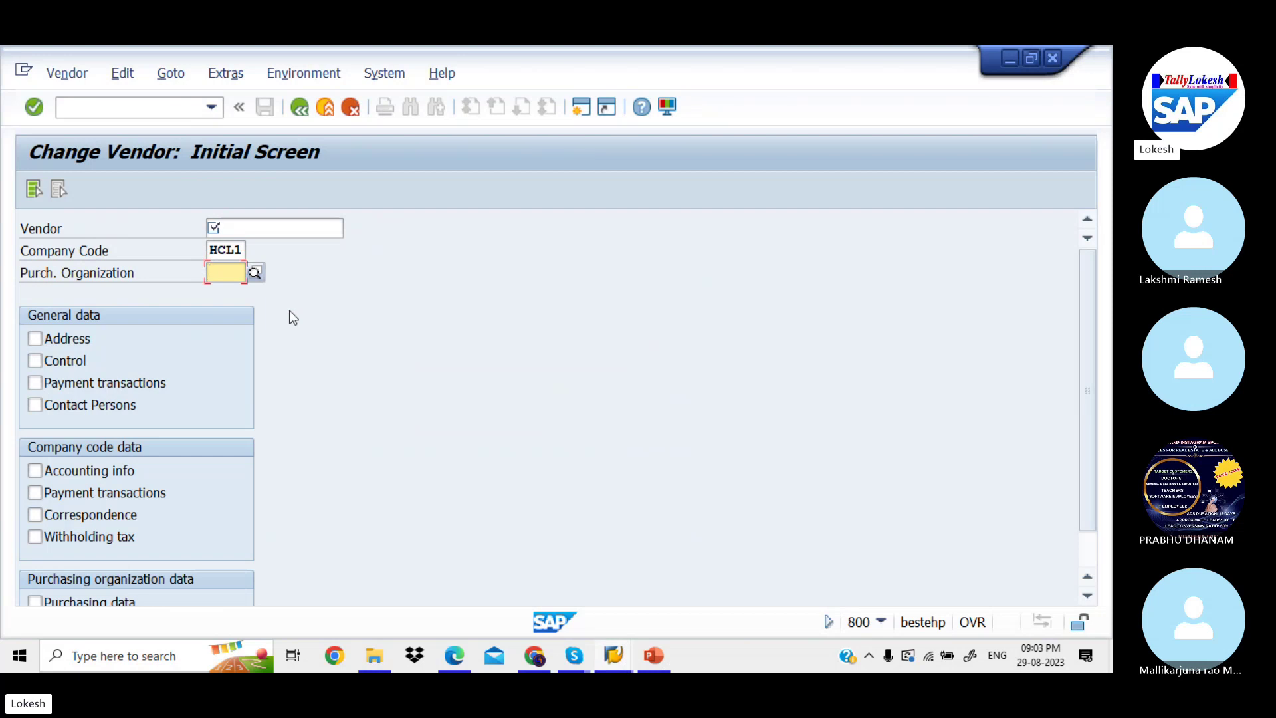
{"action": "key", "text": "Return"}
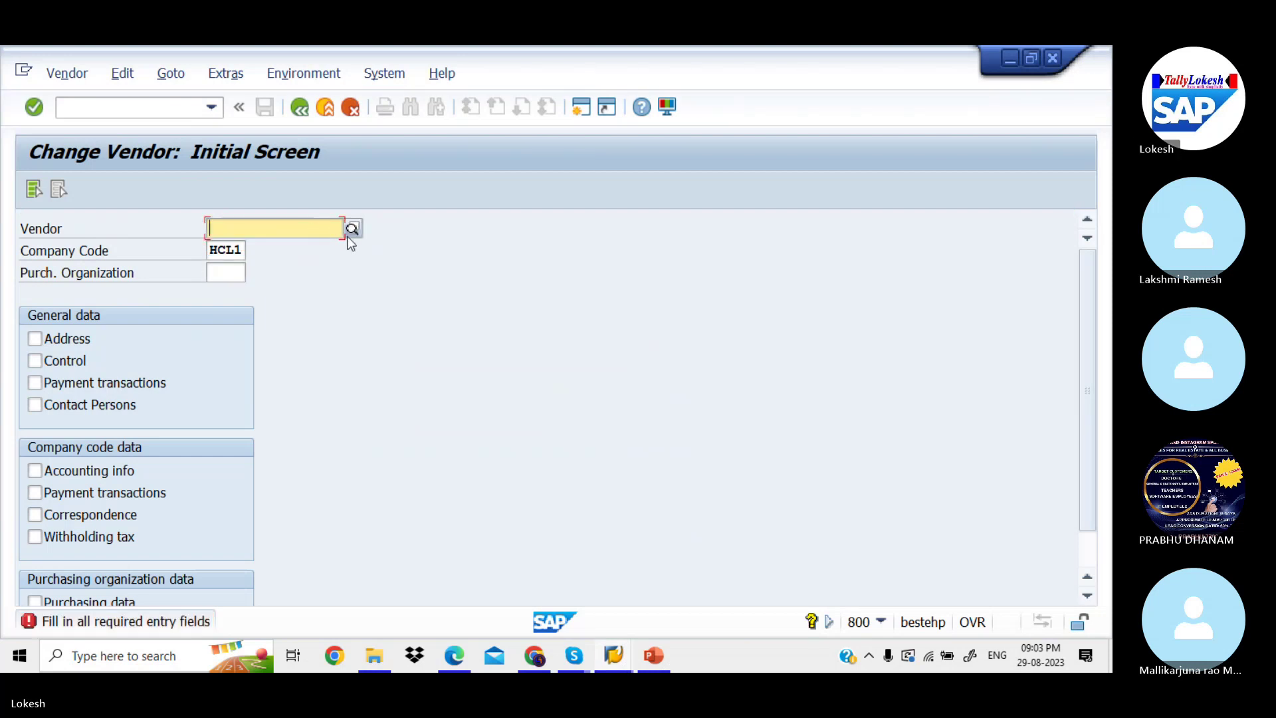
Find the HCL1 vendor PRIIYA PVT LTD in Banglore and select all its general and company code data views.
{"action": "key", "text": "Return"}
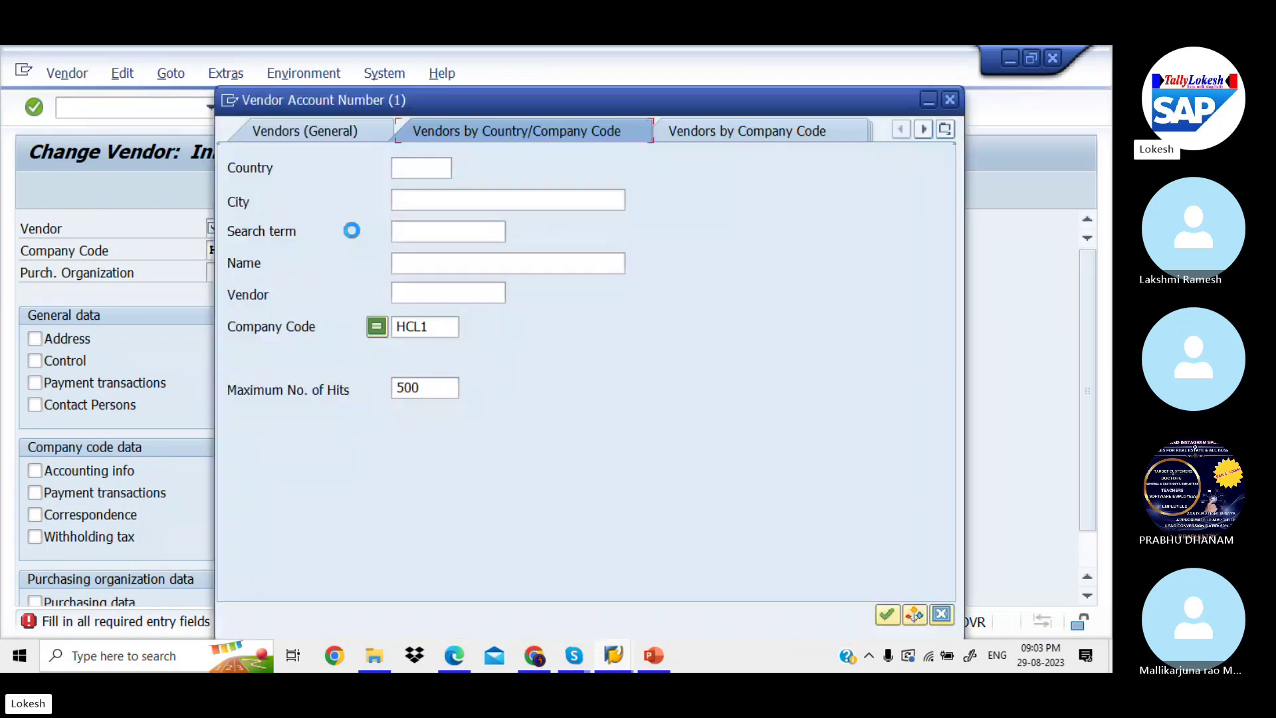
{"action": "key", "text": "Return"}
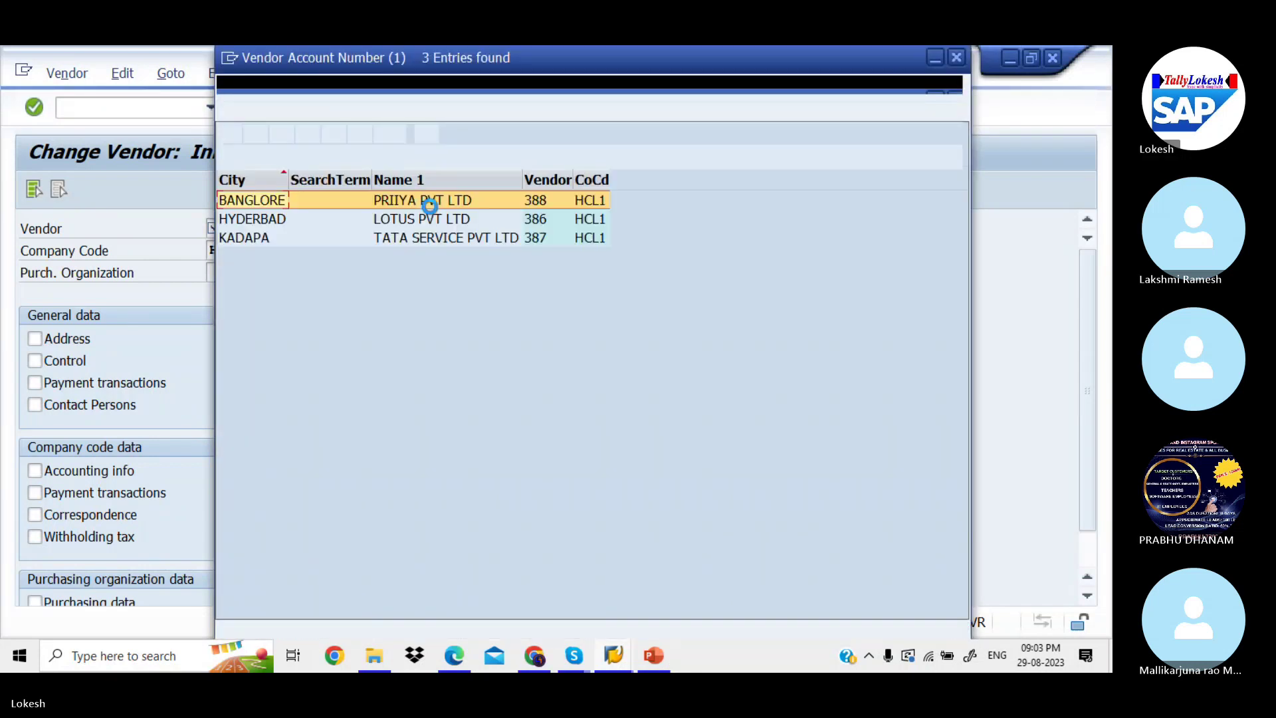
{"action": "double_click", "coordinate": [429, 203]}
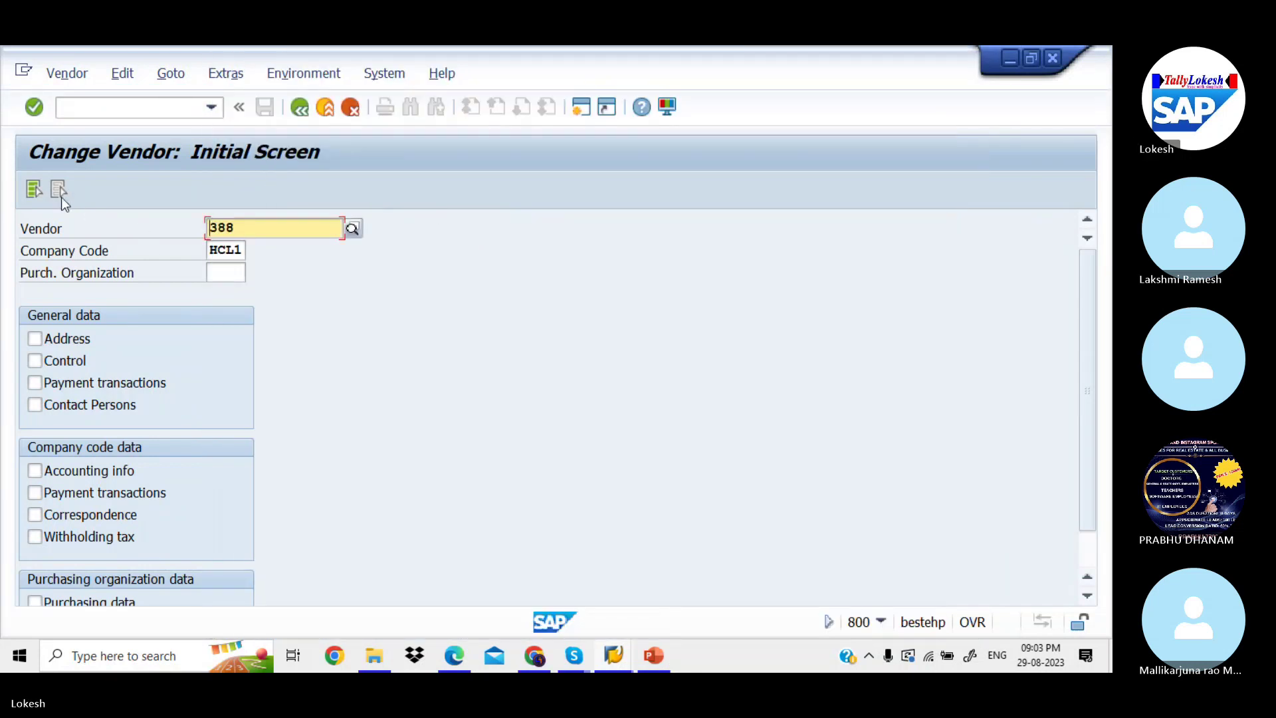
{"action": "left_click", "coordinate": [35, 189]}
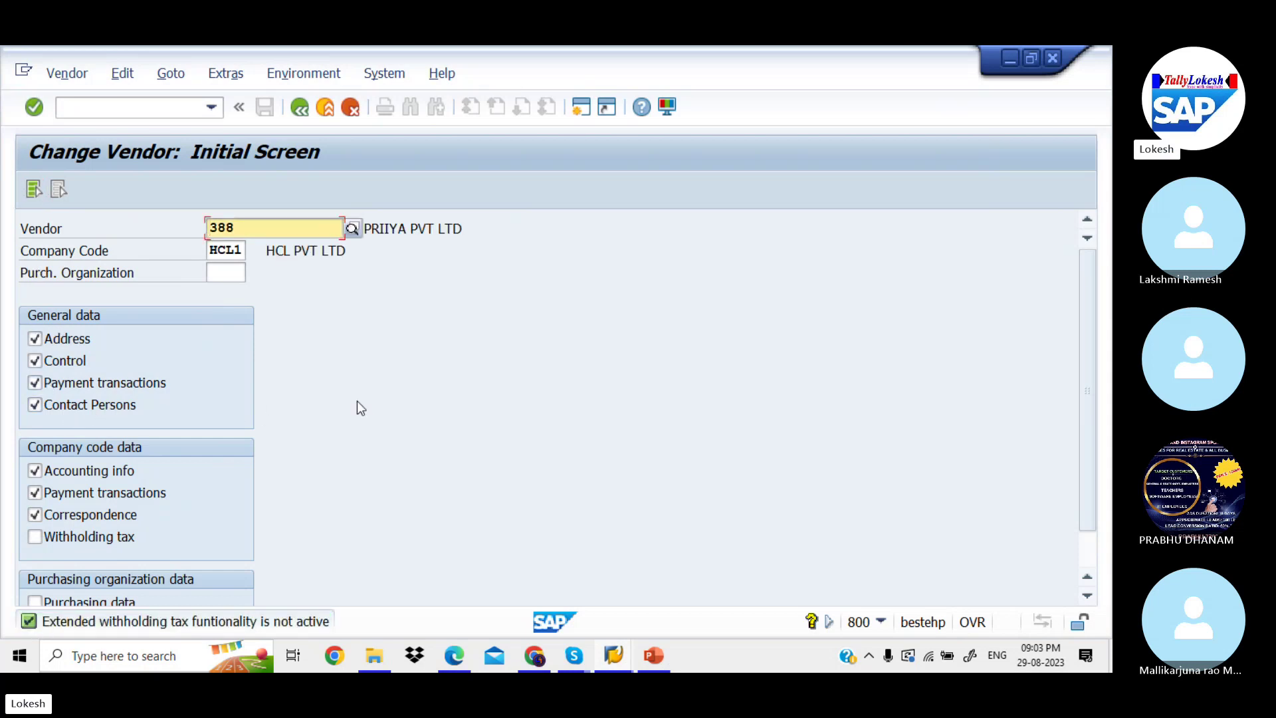
Open the Payment transactions Accounting view of the vendor PRIIYA PVT LTD in company code HCL1.
{"action": "key", "text": "Return"}
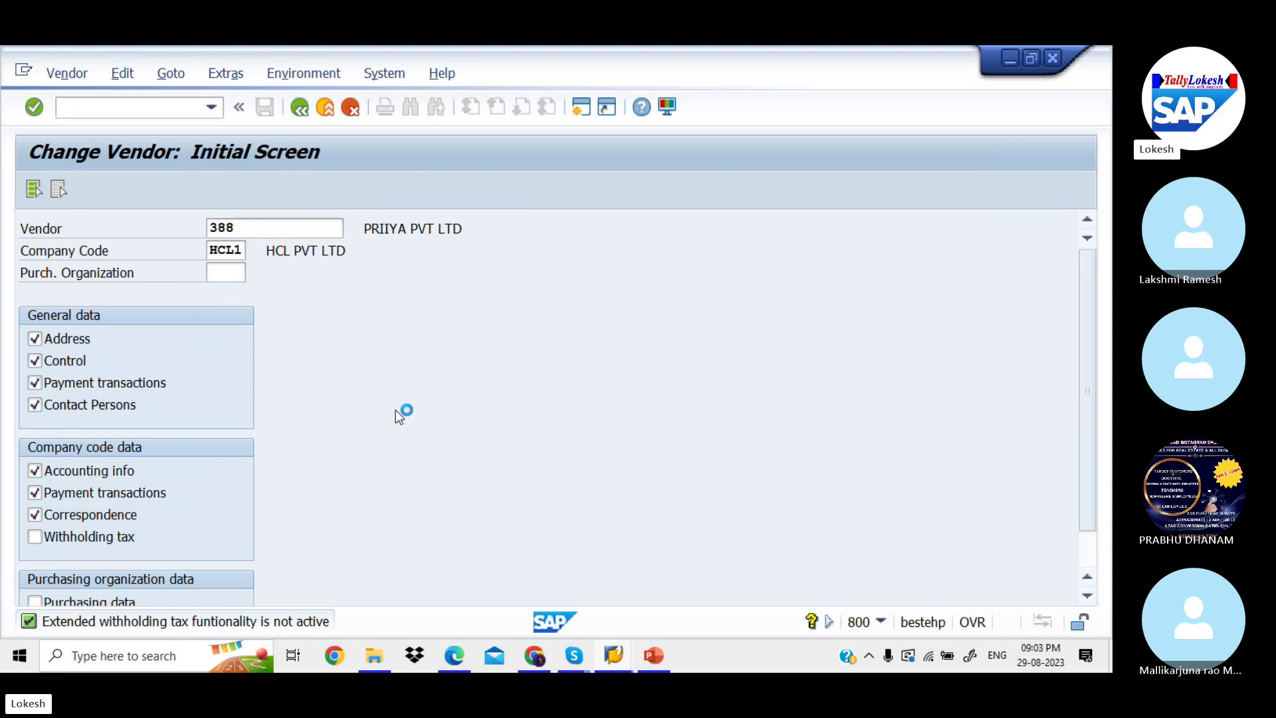
{"action": "key", "text": "Return"}
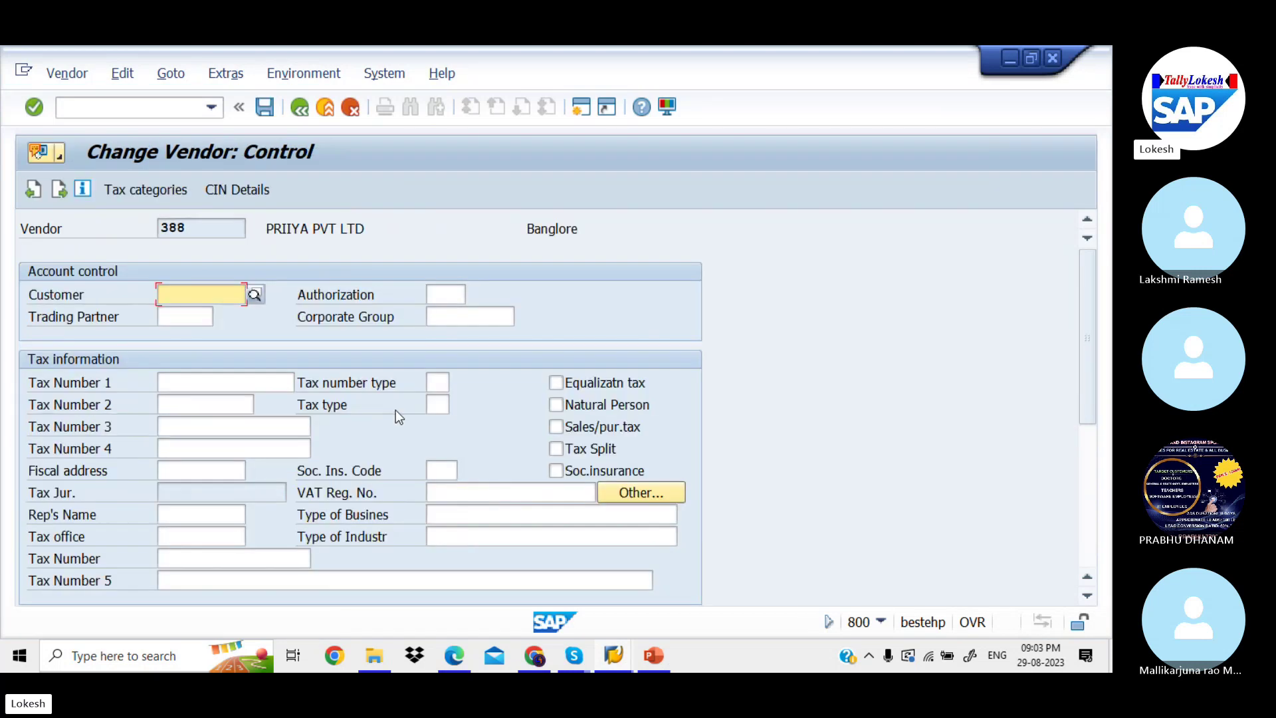
{"action": "key", "text": "Return"}
{"action": "key", "text": "Return"}
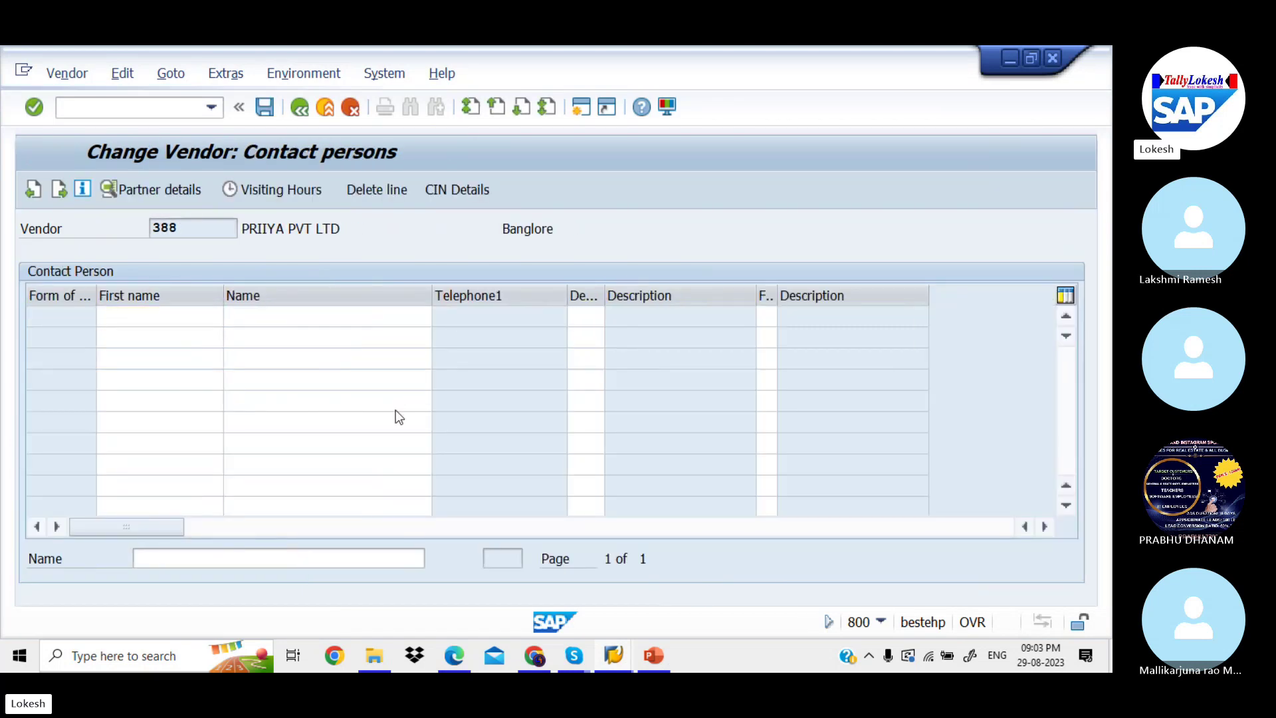
{"action": "key", "text": "Return"}
{"action": "key", "text": "Return"}
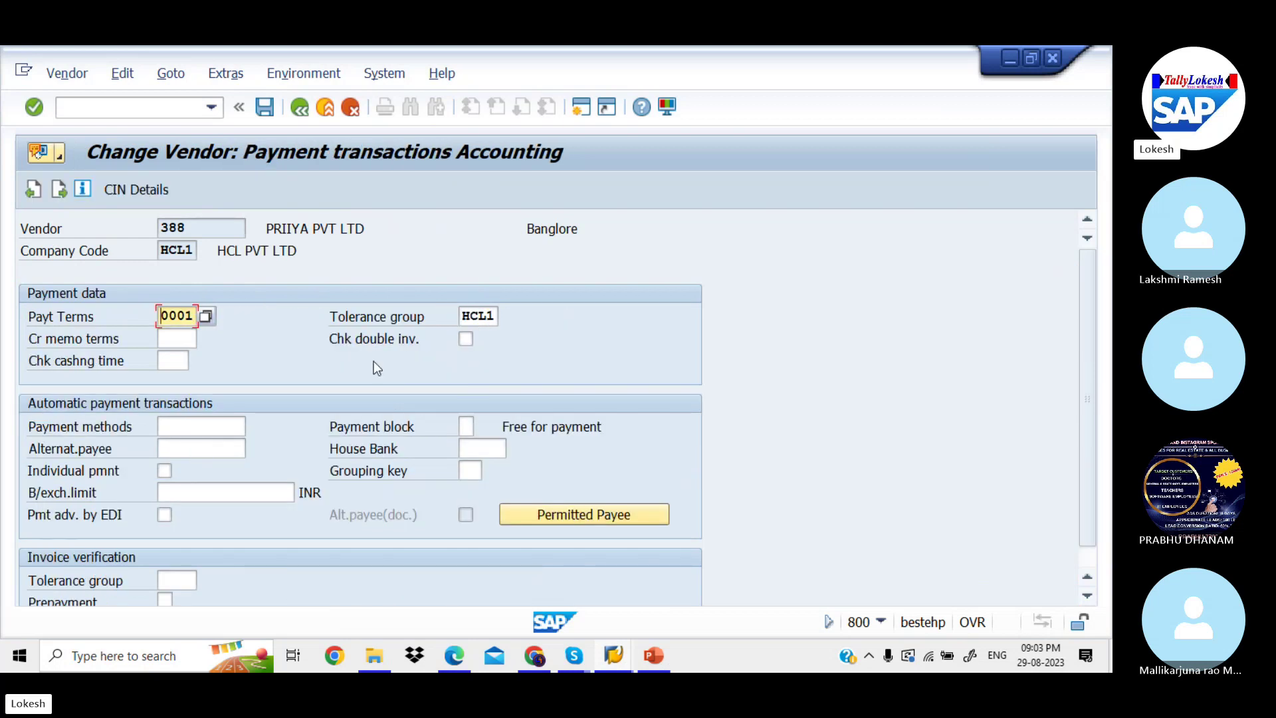
Examine the due dates and cash discount percentages in the list of available payment terms.
{"action": "left_click", "coordinate": [205, 315]}
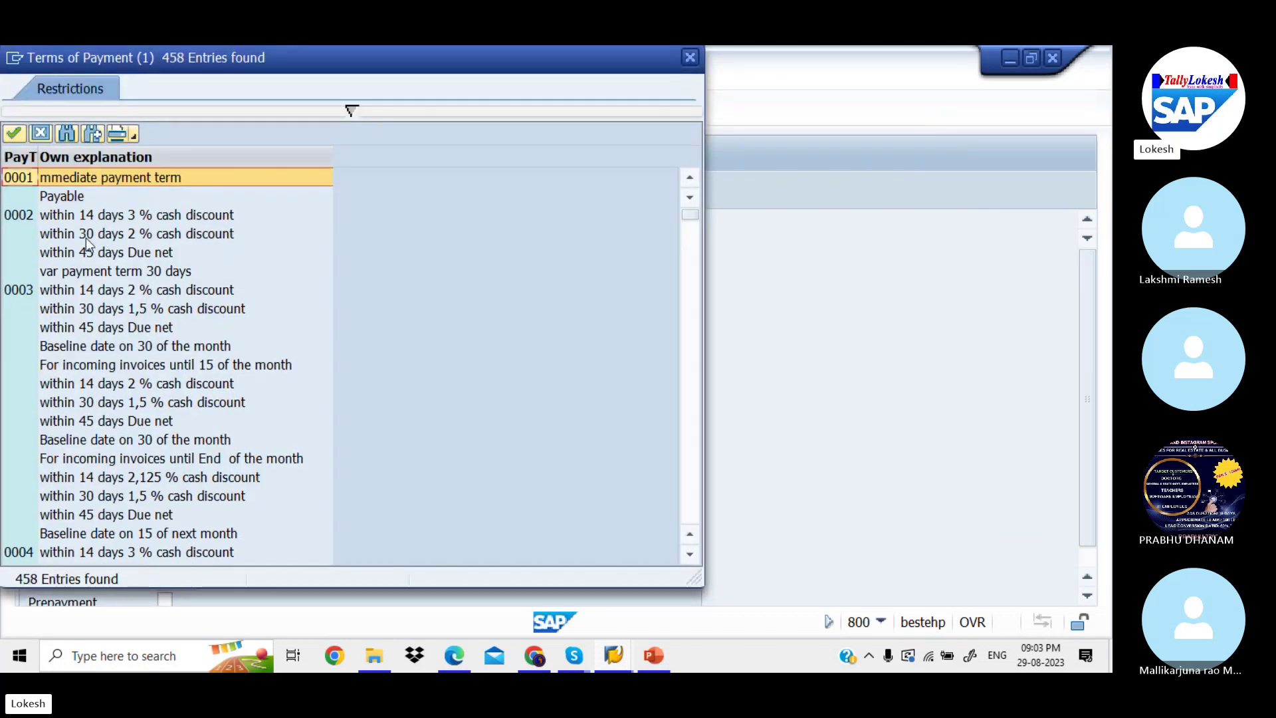
{"action": "key", "text": "Down"}
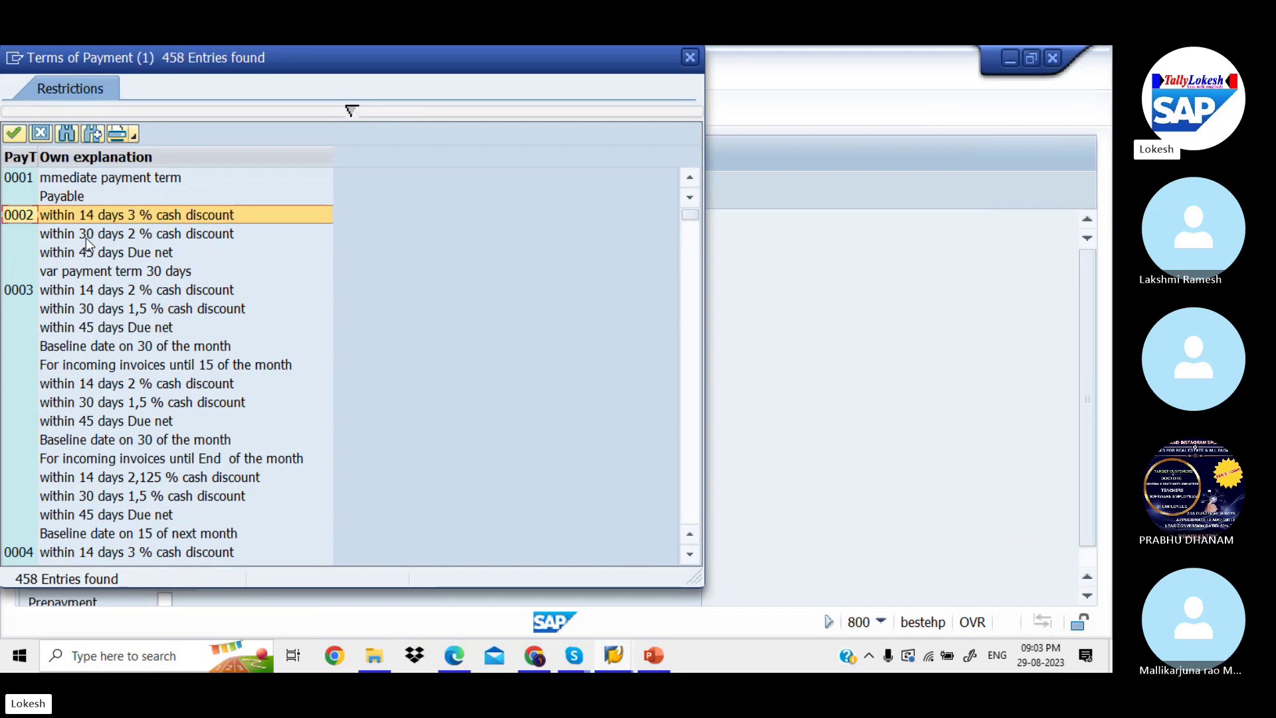
{"action": "left_click", "coordinate": [224, 233]}
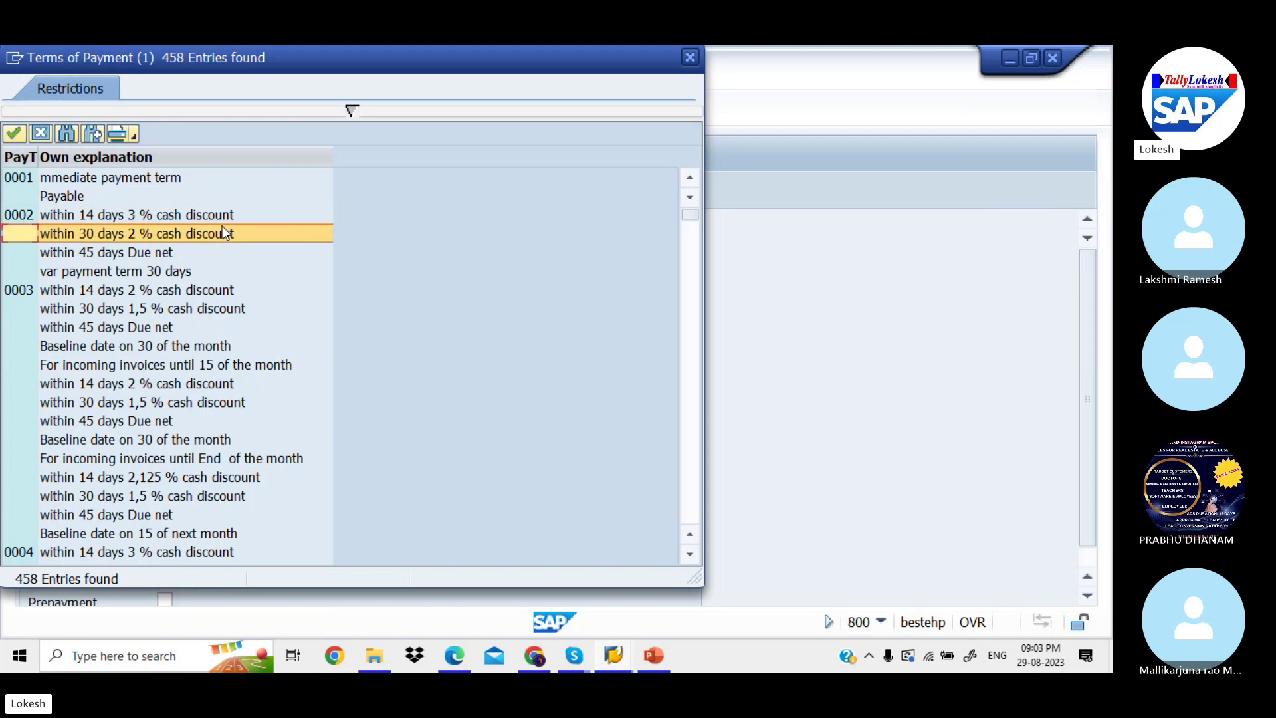
{"action": "key", "text": "Down"}
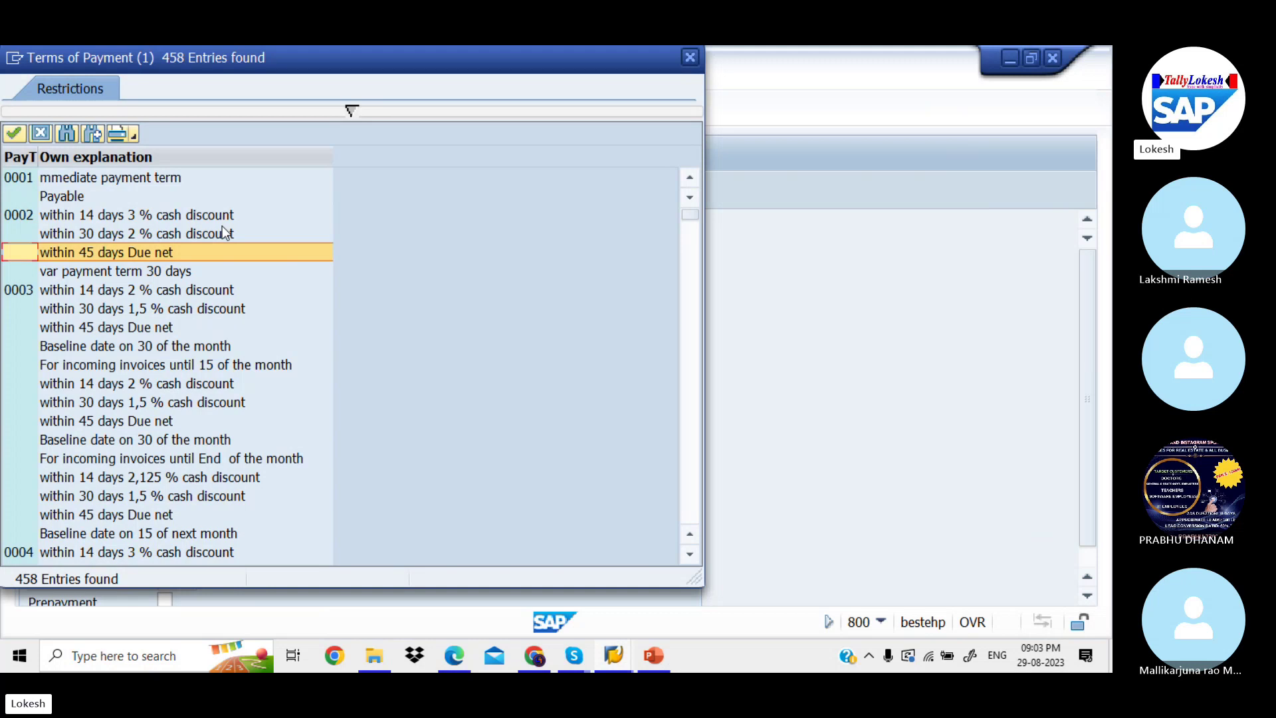
{"action": "key", "text": "Down"}
{"action": "key", "text": "Down"}
{"action": "key", "text": "Down"}
{"action": "key", "text": "Down"}
{"action": "key", "text": "Down"}
{"action": "key", "text": "Down"}
{"action": "key", "text": "Down"}
{"action": "key", "text": "Down"}
{"action": "key", "text": "Down"}
{"action": "key", "text": "Down"}
{"action": "key", "text": "Down"}
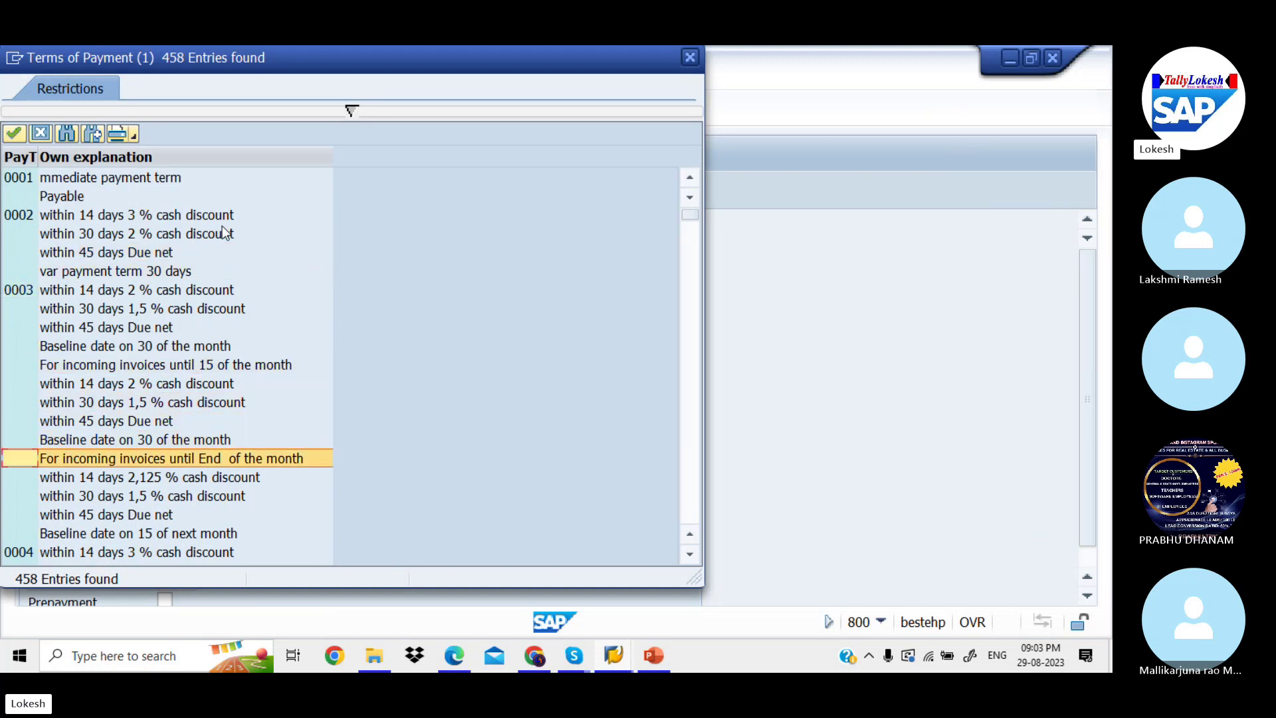
{"action": "key", "text": "Down"}
{"action": "key", "text": "Down"}
{"action": "key", "text": "Down"}
{"action": "key", "text": "Down"}
{"action": "key", "text": "Down"}
{"action": "key", "text": "Down"}
{"action": "key", "text": "Down"}
{"action": "key", "text": "Down"}
{"action": "key", "text": "Down"}
{"action": "key", "text": "Down"}
{"action": "key", "text": "Down"}
{"action": "key", "text": "Down"}
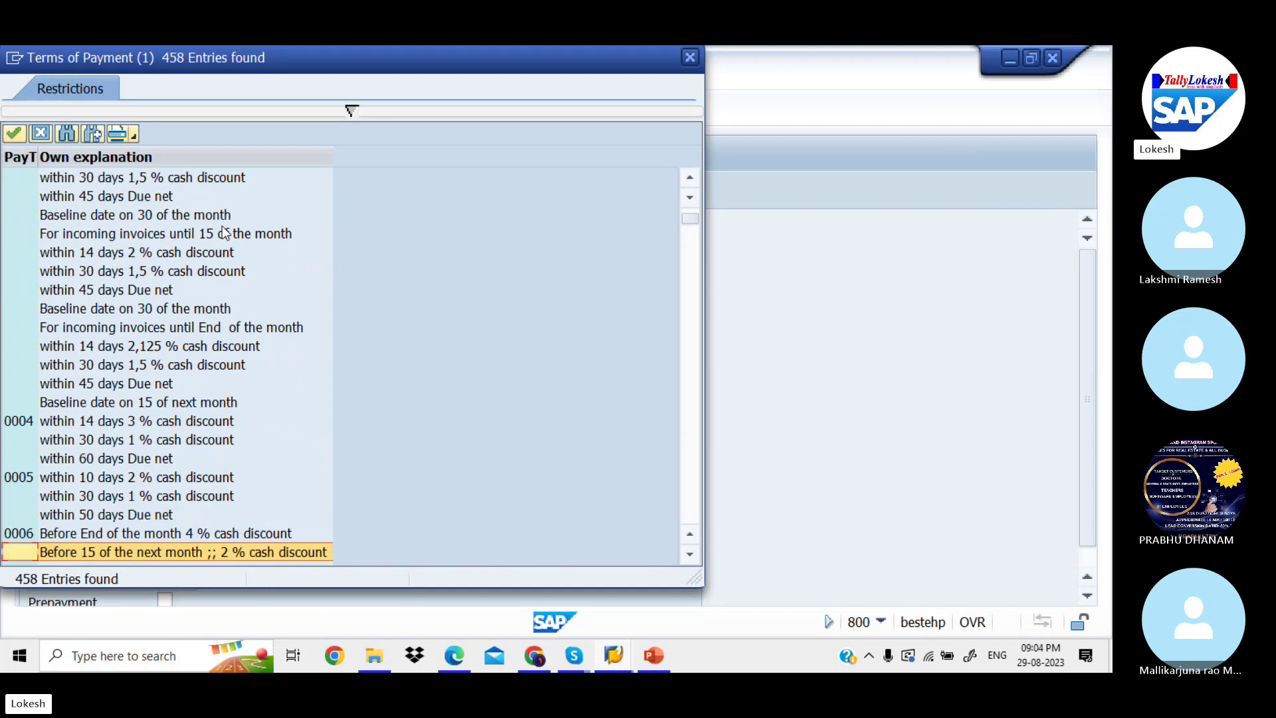
{"action": "key", "text": "Down"}
{"action": "key", "text": "Down"}
{"action": "key", "text": "Down"}
{"action": "key", "text": "Down"}
{"action": "key", "text": "Down"}
{"action": "key", "text": "Down"}
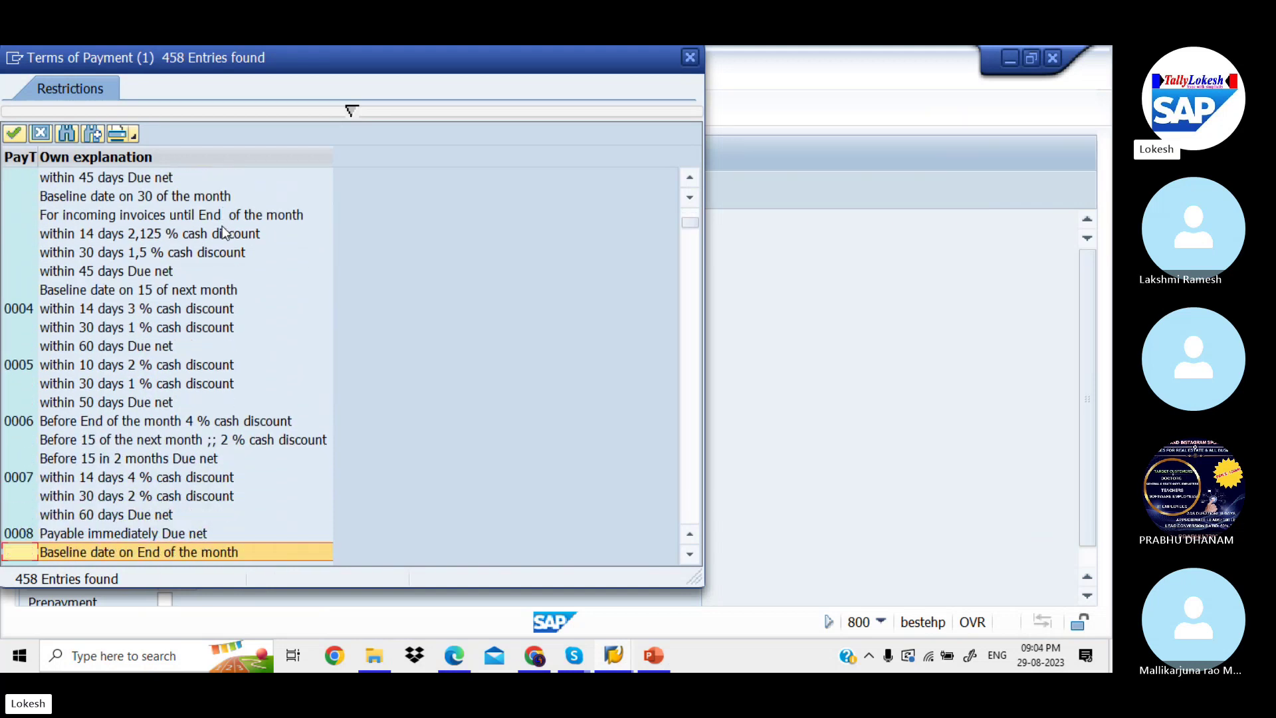
{"action": "key", "text": "Down"}
{"action": "key", "text": "Down"}
{"action": "key", "text": "Down"}
{"action": "key", "text": "Down"}
{"action": "key", "text": "Down"}
{"action": "key", "text": "Down"}
{"action": "key", "text": "Down"}
{"action": "key", "text": "Down"}
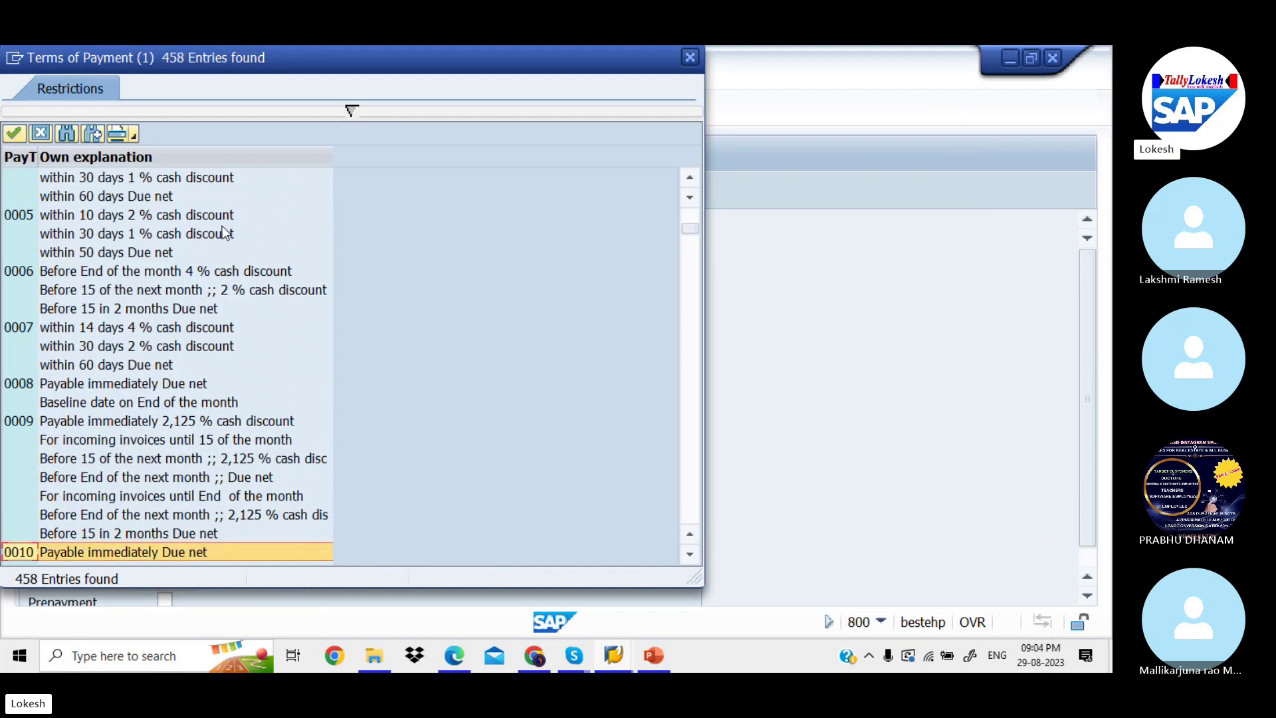
{"action": "key", "text": "Down"}
{"action": "key", "text": "Down"}
{"action": "key", "text": "Down"}
{"action": "key", "text": "Down"}
{"action": "key", "text": "Down"}
{"action": "key", "text": "Down"}
{"action": "key", "text": "Down"}
{"action": "key", "text": "Down"}
{"action": "key", "text": "Down"}
{"action": "key", "text": "Down"}
{"action": "key", "text": "Down"}
{"action": "key", "text": "Down"}
{"action": "key", "text": "Down"}
{"action": "key", "text": "Down"}
{"action": "key", "text": "Down"}
{"action": "key", "text": "Down"}
{"action": "key", "text": "Down"}
{"action": "key", "text": "Down"}
{"action": "key", "text": "Down"}
{"action": "key", "text": "Down"}
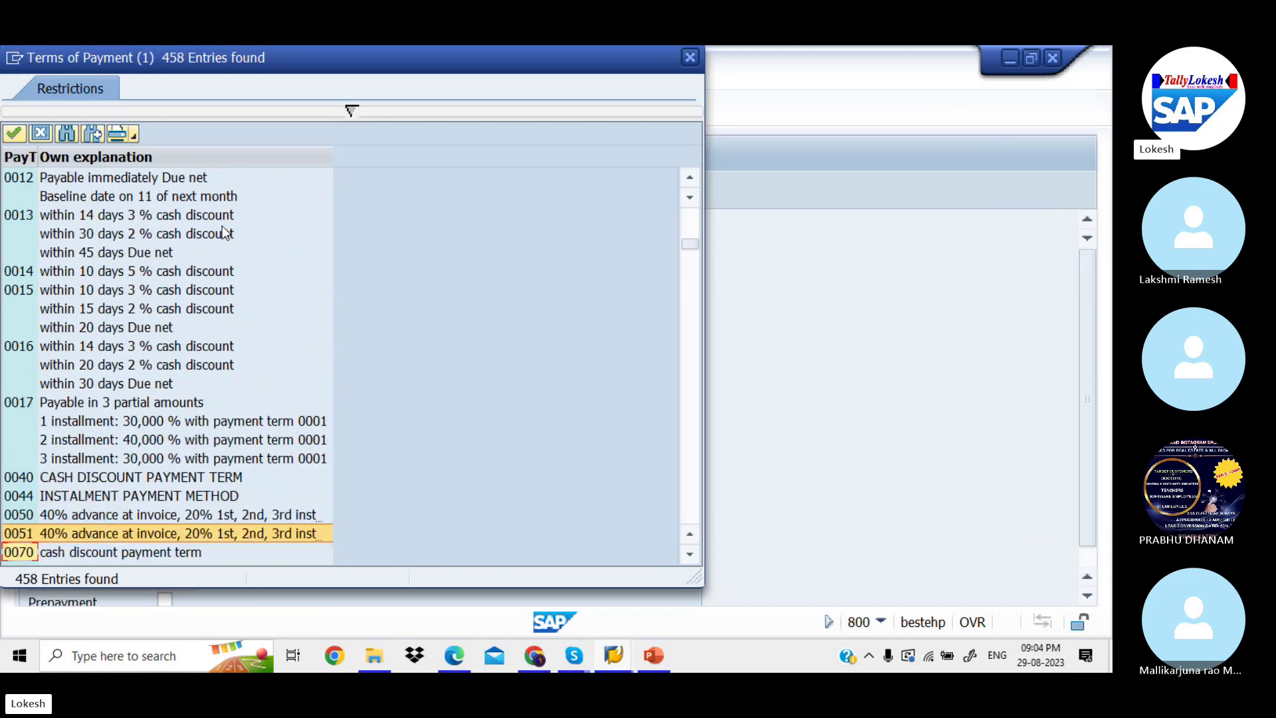
{"action": "key", "text": "Down"}
{"action": "key", "text": "Down"}
{"action": "key", "text": "Down"}
{"action": "key", "text": "Down"}
{"action": "key", "text": "Down"}
{"action": "key", "text": "Down"}
{"action": "key", "text": "Down"}
{"action": "key", "text": "Down"}
{"action": "key", "text": "Down"}
{"action": "key", "text": "Down"}
{"action": "key", "text": "Down"}
{"action": "key", "text": "Down"}
{"action": "key", "text": "Down"}
{"action": "key", "text": "Down"}
{"action": "key", "text": "Down"}
{"action": "key", "text": "Down"}
{"action": "key", "text": "Down"}
{"action": "key", "text": "Down"}
{"action": "key", "text": "Down"}
{"action": "key", "text": "Down"}
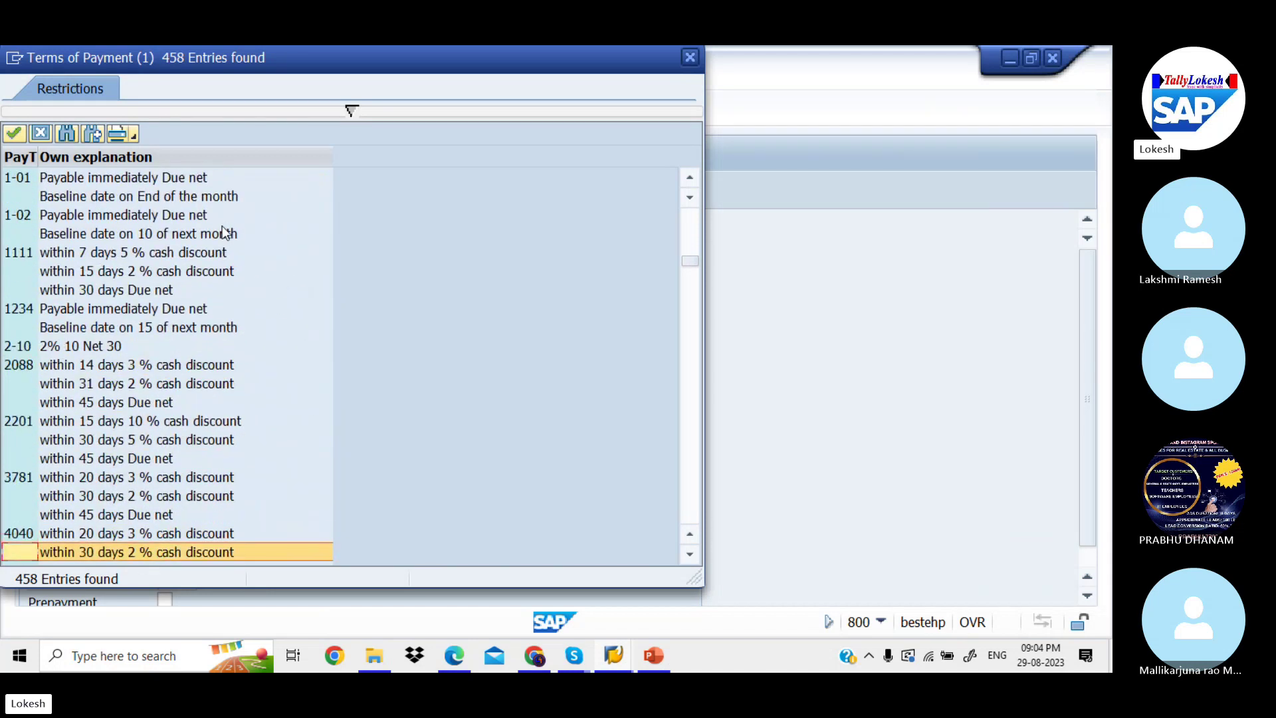
{"action": "key", "text": "Up"}
{"action": "key", "text": "Up"}
{"action": "key", "text": "Up"}
{"action": "key", "text": "Up"}
{"action": "key", "text": "Up"}
{"action": "key", "text": "Up"}
{"action": "key", "text": "Up"}
{"action": "key", "text": "Up"}
{"action": "key", "text": "Up"}
{"action": "key", "text": "Up"}
{"action": "key", "text": "Up"}
{"action": "key", "text": "Up"}
{"action": "key", "text": "Up"}
{"action": "key", "text": "Up"}
{"action": "key", "text": "Up"}
{"action": "key", "text": "Up"}
{"action": "key", "text": "Up"}
{"action": "key", "text": "Up"}
{"action": "key", "text": "Up"}
{"action": "key", "text": "Up"}
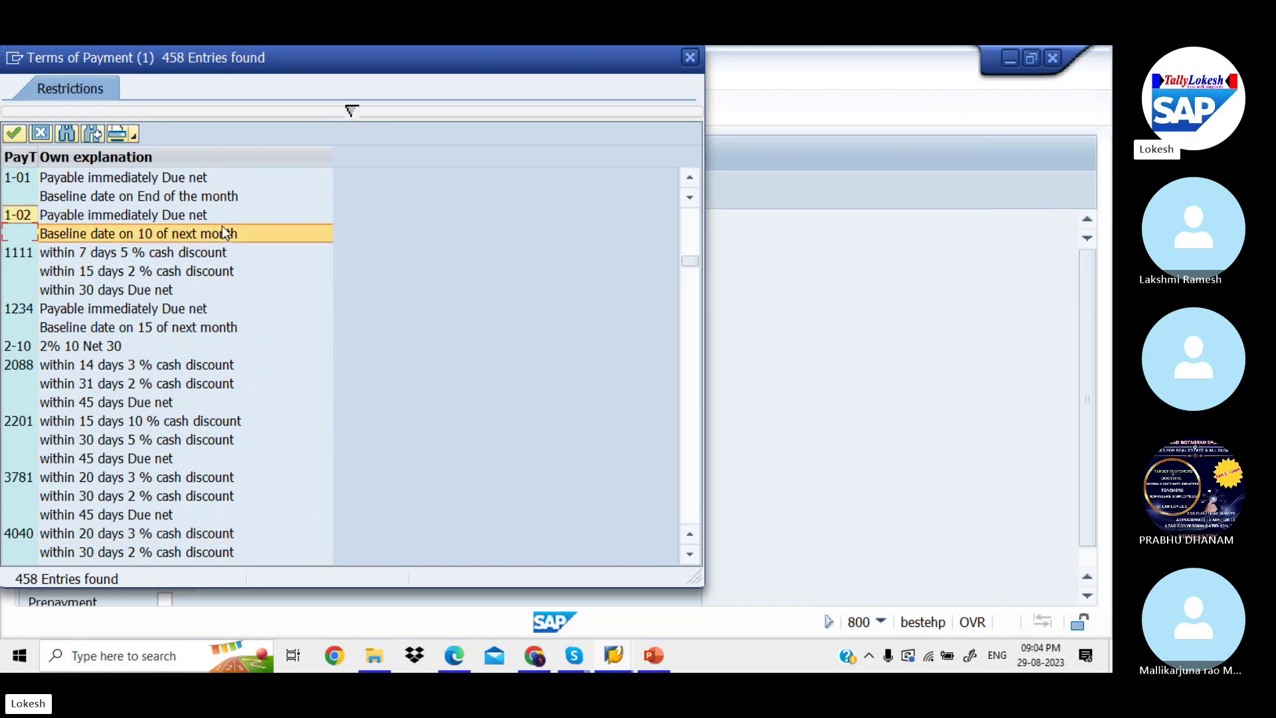
{"action": "key", "text": "Up"}
{"action": "key", "text": "Up"}
{"action": "key", "text": "Up"}
{"action": "key", "text": "Up"}
{"action": "key", "text": "Up"}
{"action": "key", "text": "Up"}
{"action": "key", "text": "Up"}
{"action": "key", "text": "Up"}
{"action": "key", "text": "Up"}
{"action": "key", "text": "Up"}
{"action": "key", "text": "Up"}
{"action": "key", "text": "Up"}
{"action": "key", "text": "Up"}
{"action": "key", "text": "Up"}
{"action": "key", "text": "Up"}
{"action": "key", "text": "Up"}
{"action": "key", "text": "Up"}
{"action": "key", "text": "Up"}
{"action": "key", "text": "Up"}
{"action": "key", "text": "Up"}
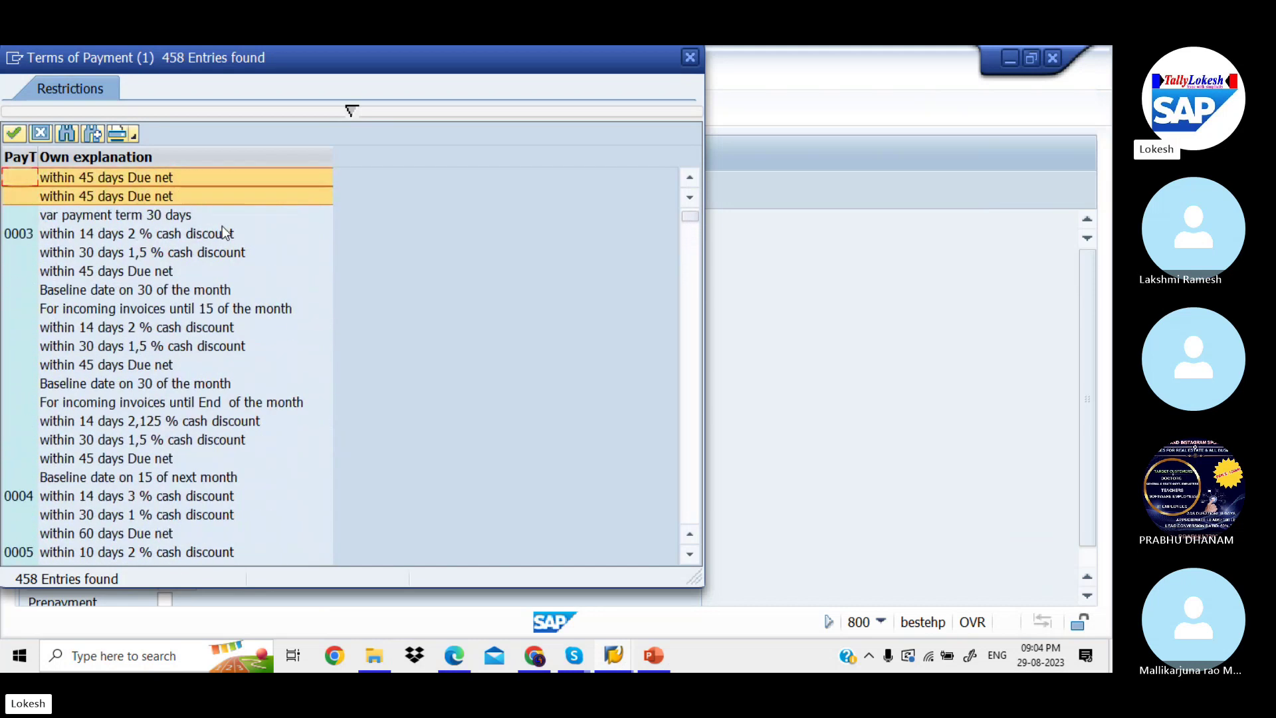
Set the vendor's payment terms to 0002, within 14 days 3 % cash discount, and save the vendor.
{"action": "key", "text": "Down"}
{"action": "key", "text": "Down"}
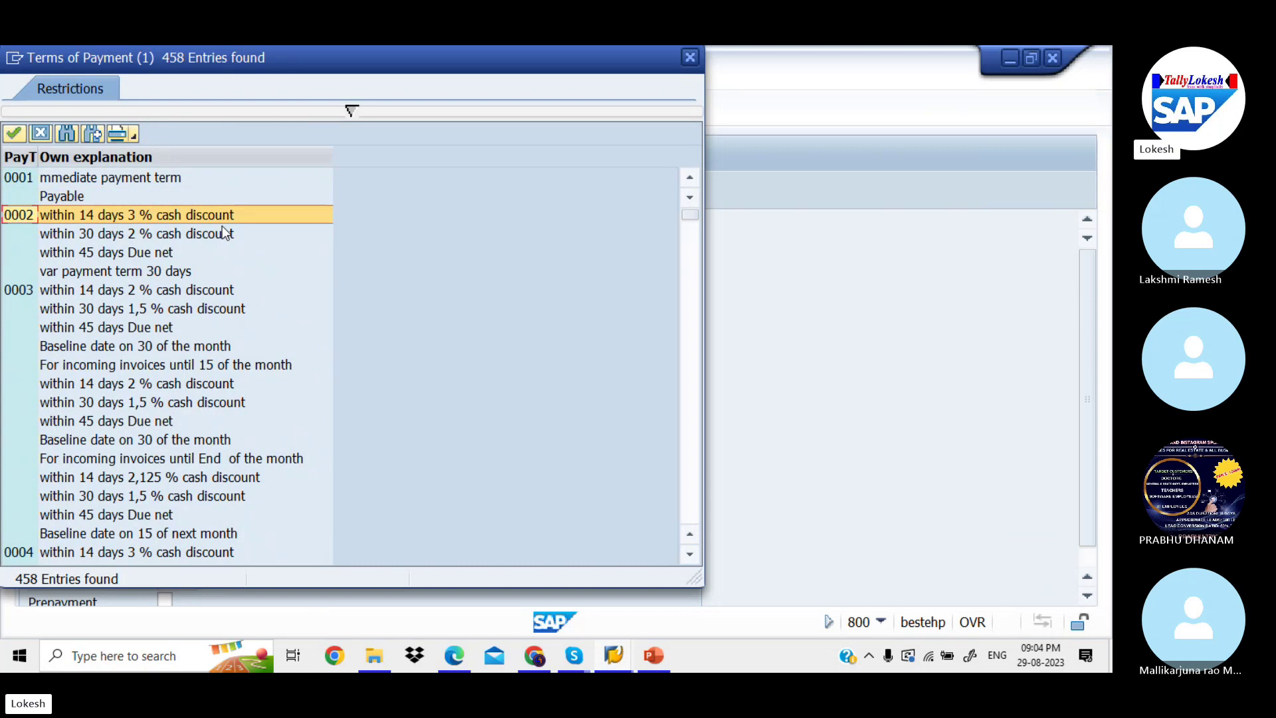
{"action": "double_click", "coordinate": [222, 216]}
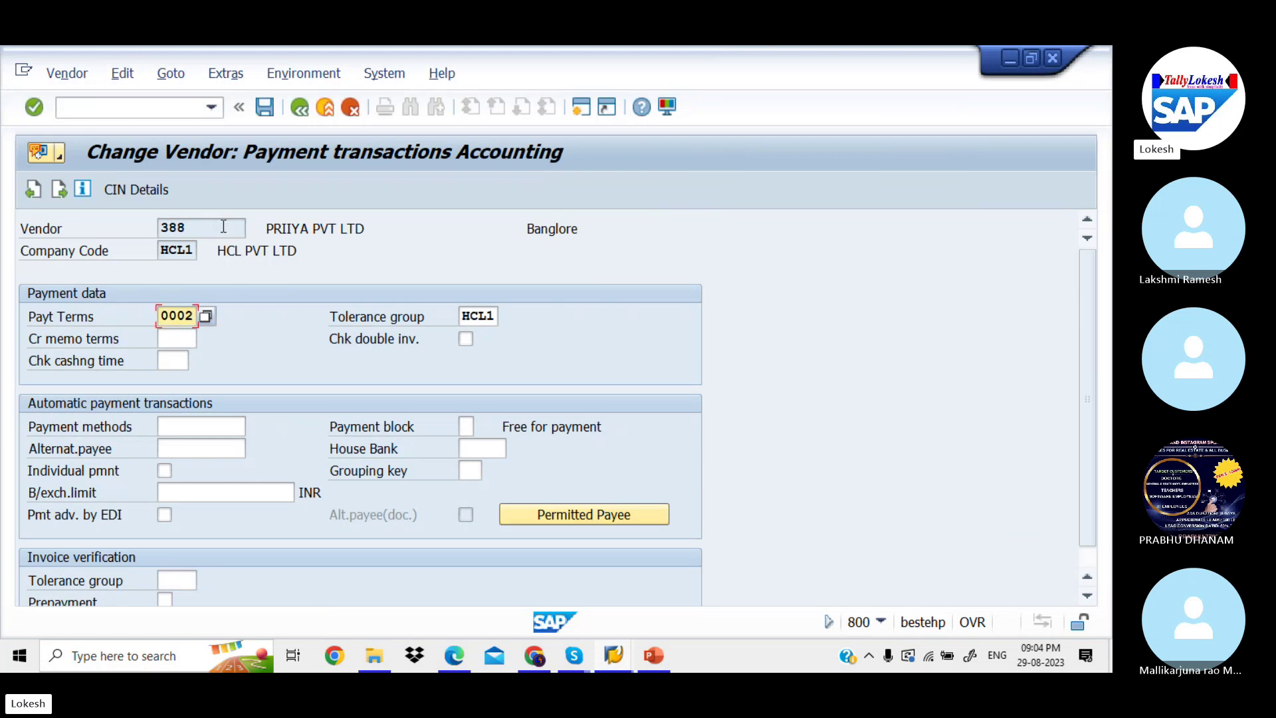
{"action": "left_click", "coordinate": [265, 107]}
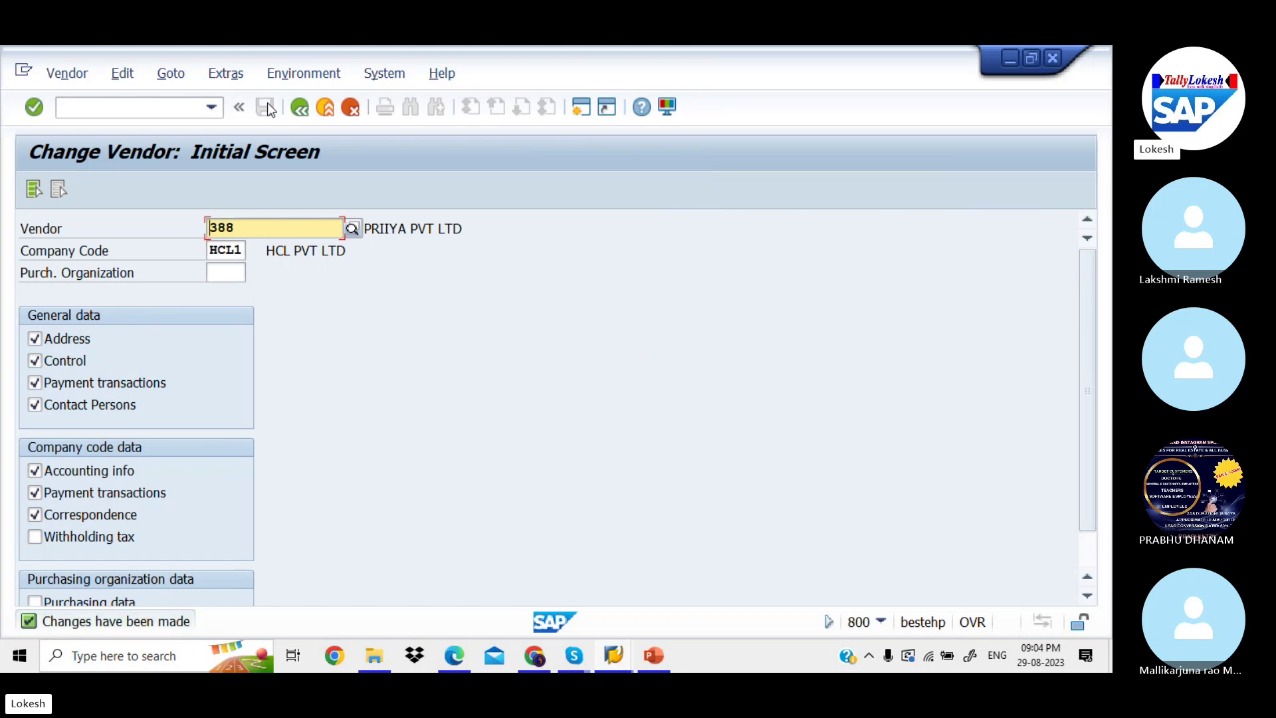
Check the vendor invoice posting code in the PowerPoint presentation, and open transaction FB60 back in SAP.
{"action": "key", "text": "alt+Tab"}
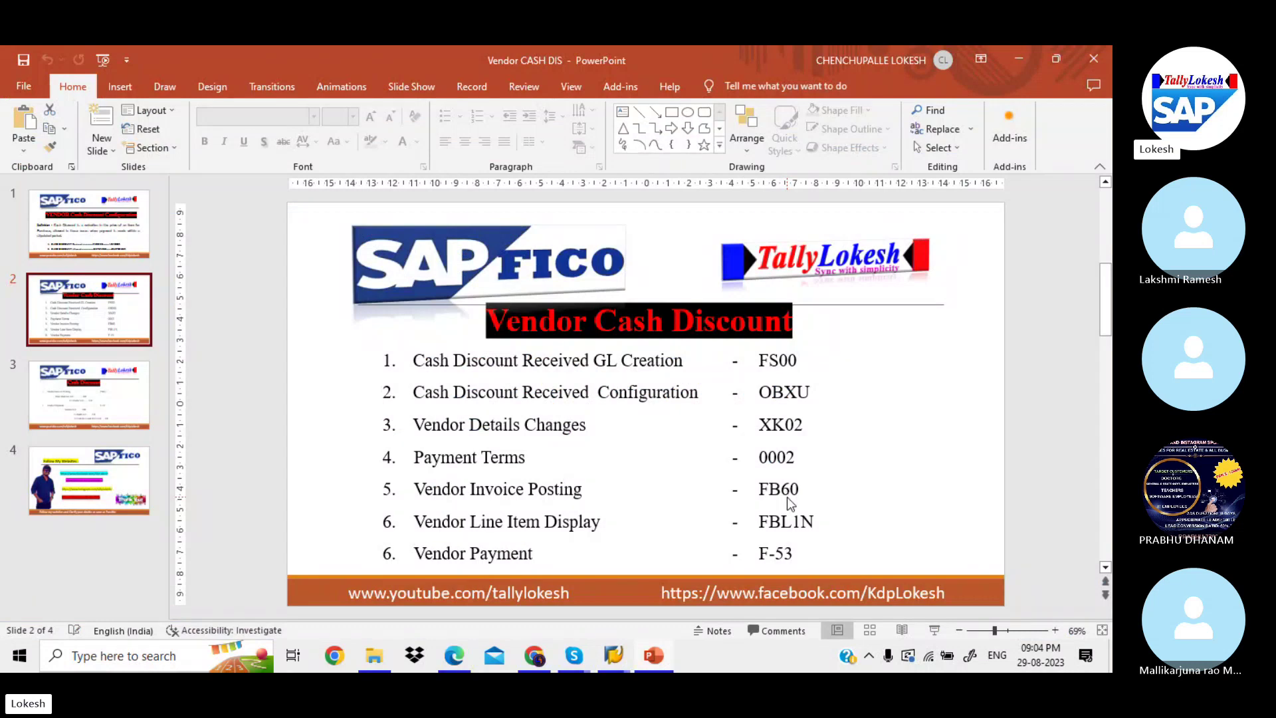
{"action": "key", "text": "alt+Tab"}
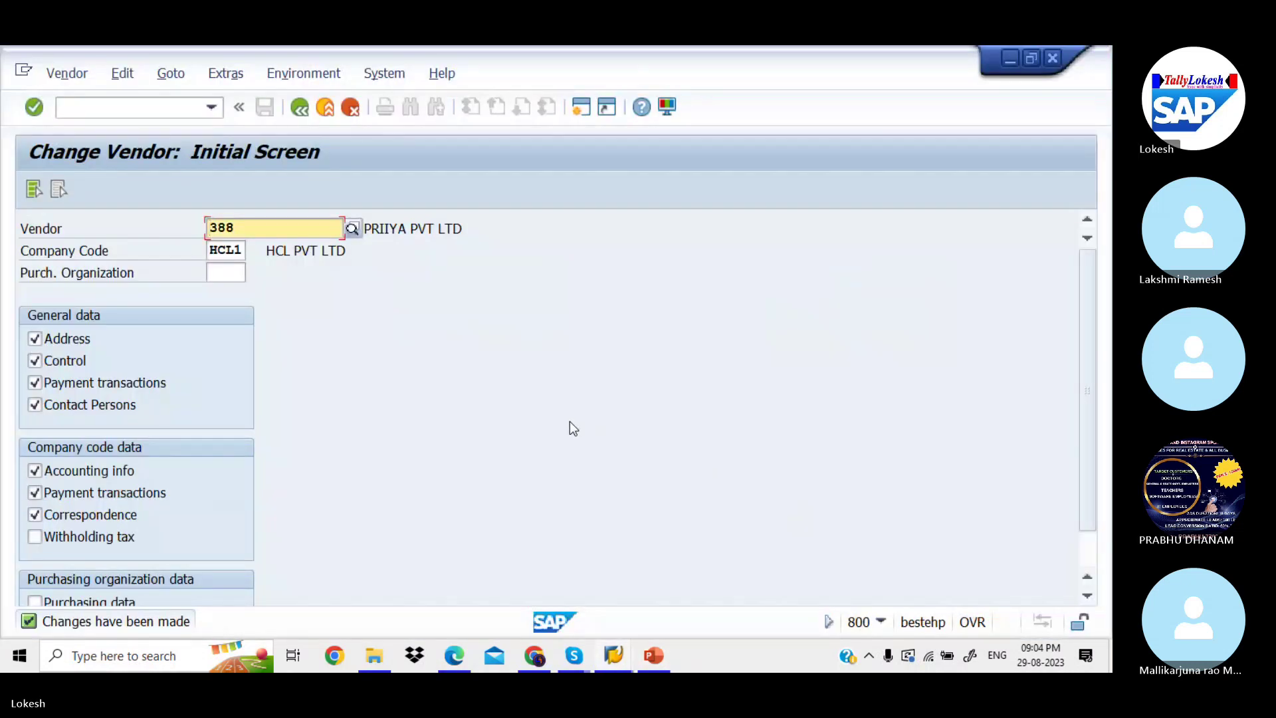
{"action": "left_click", "coordinate": [147, 109]}
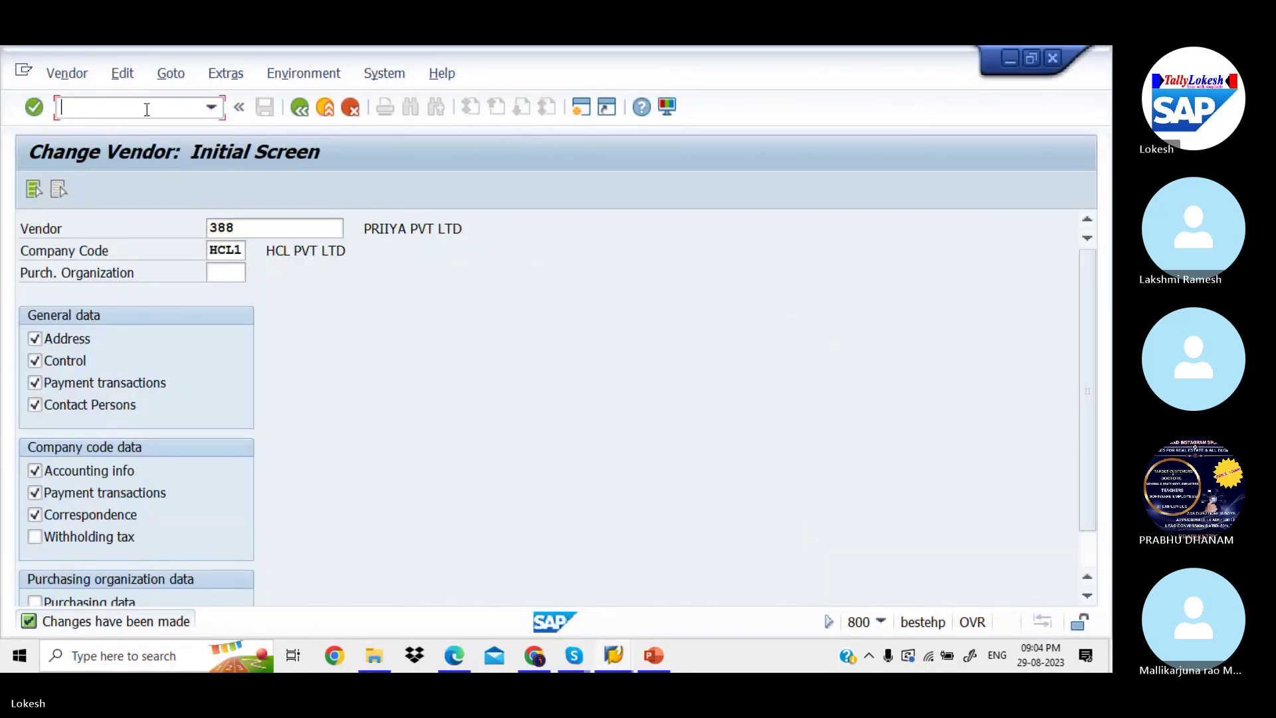
{"action": "type", "text": "/N"}
{"action": "type", "text": "K"}
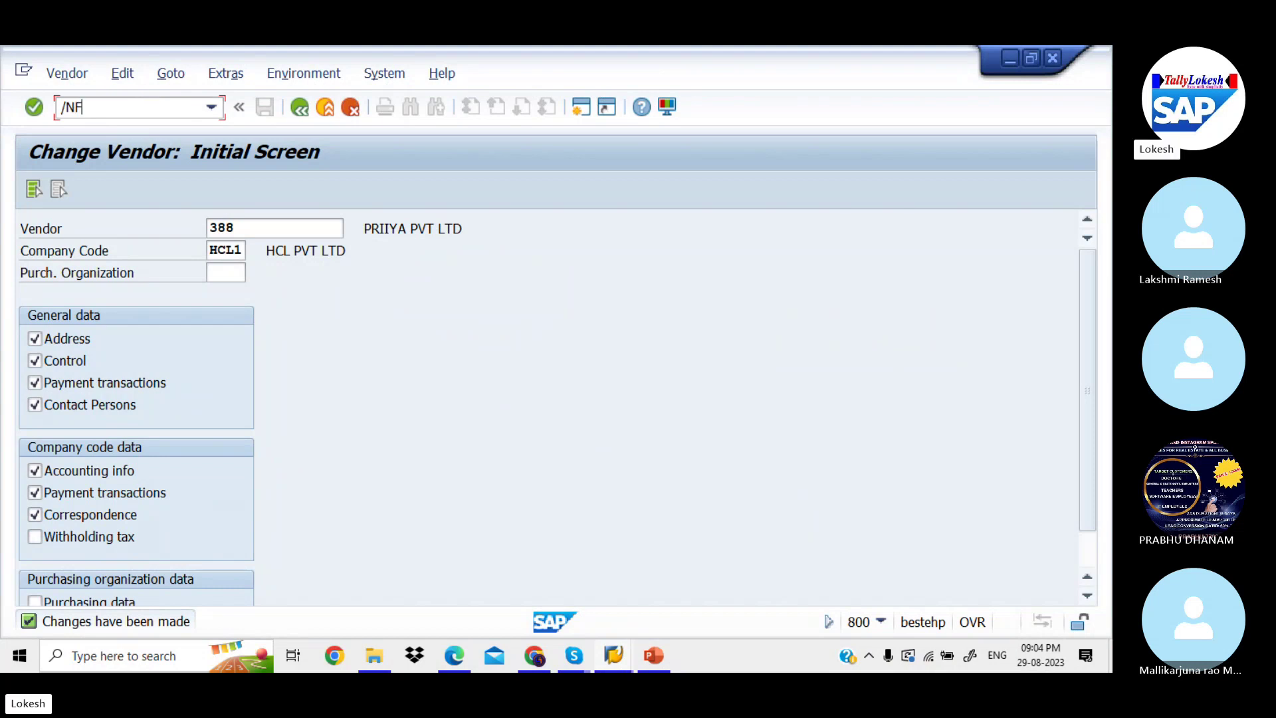
{"action": "key", "text": "Return"}
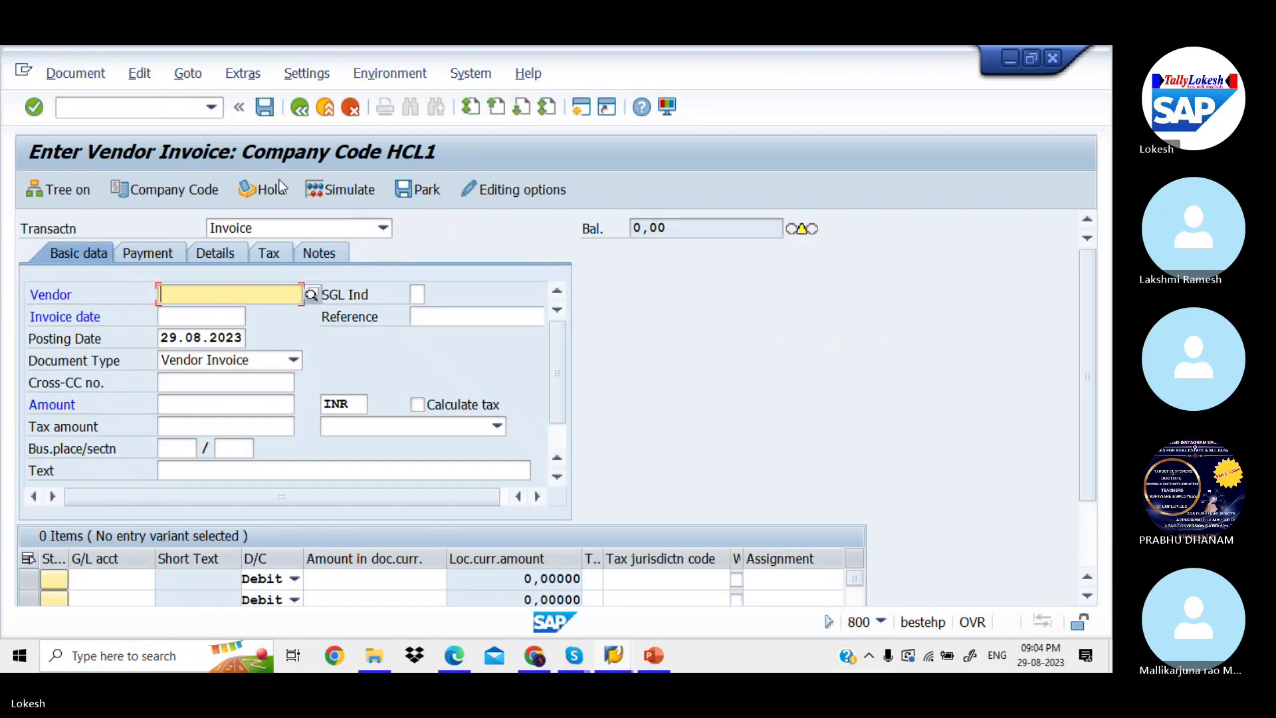
Find the HCL1 vendor PRIIYA PVT LTD in Banglore and enter it as the invoice's vendor.
{"action": "left_click", "coordinate": [311, 296]}
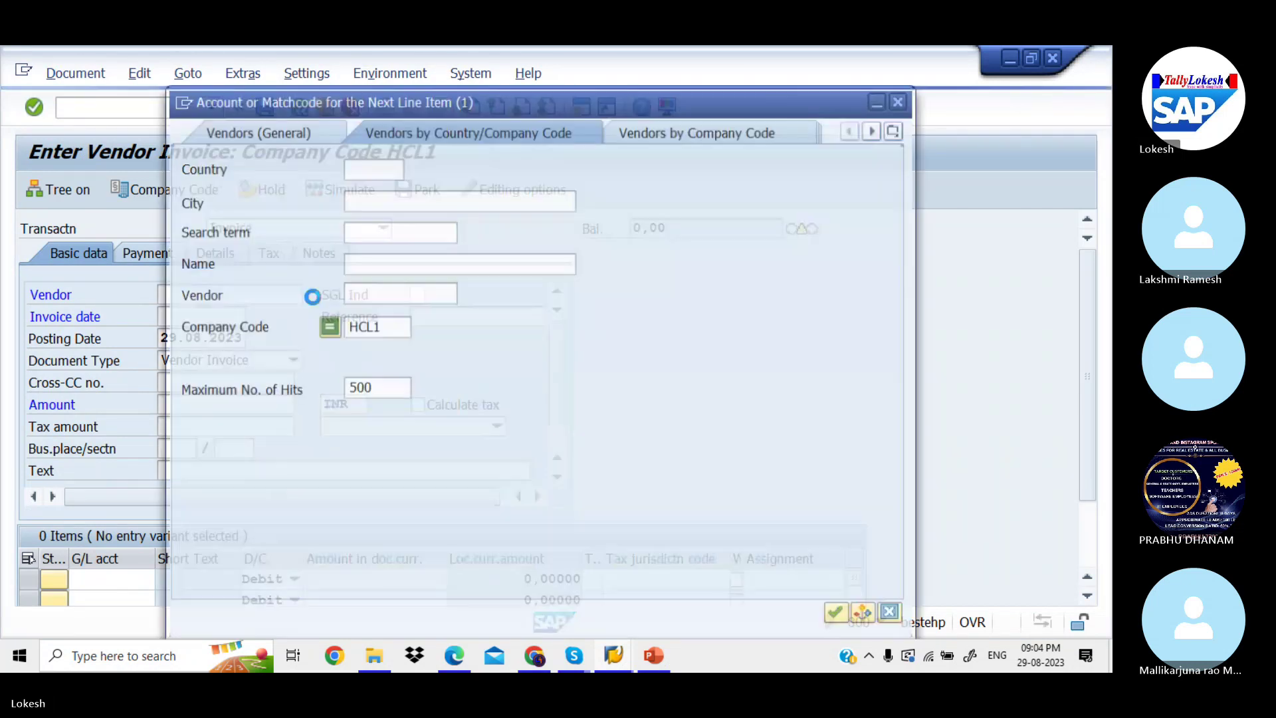
{"action": "key", "text": "Return"}
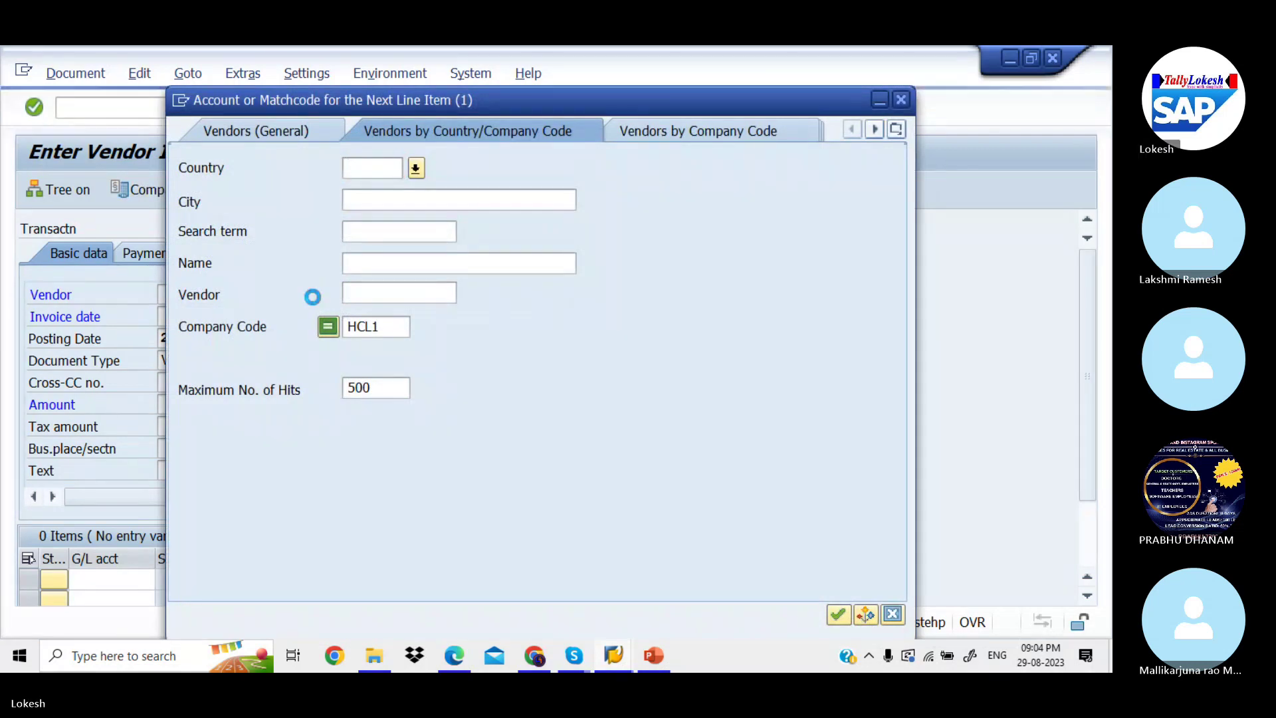
{"action": "key", "text": "Up"}
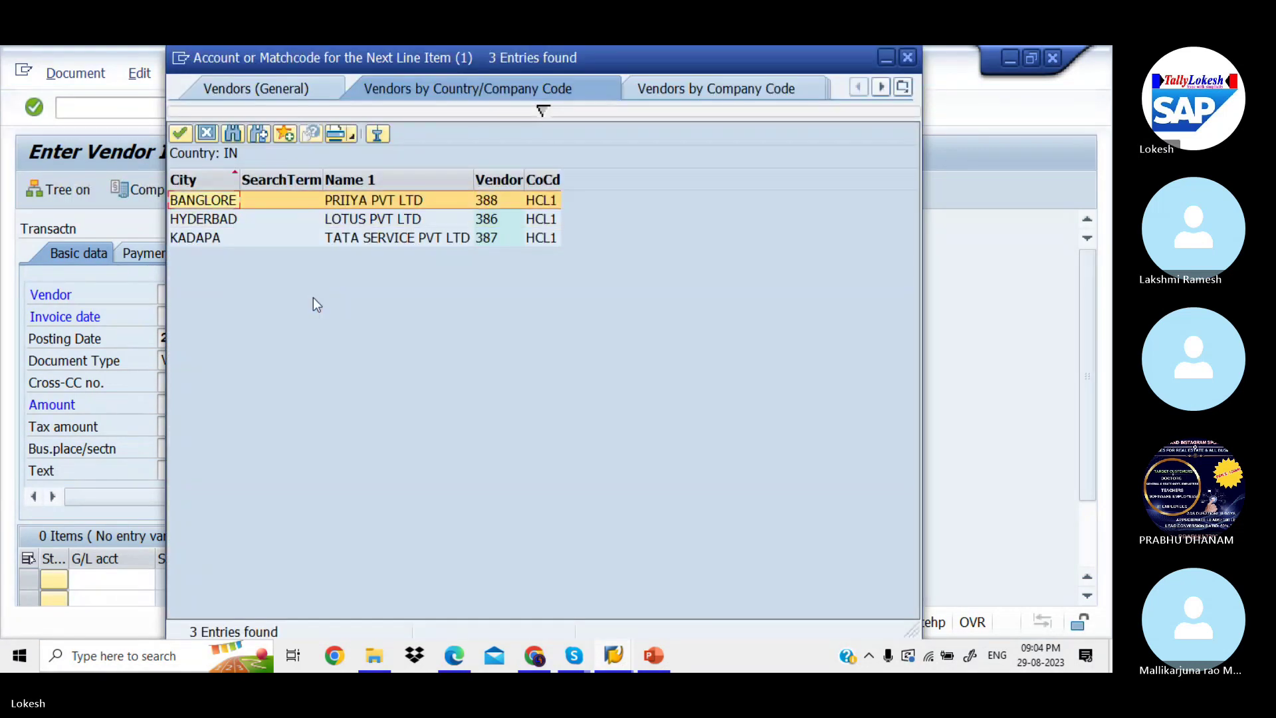
{"action": "key", "text": "Return"}
{"action": "key", "text": "Tab"}
{"action": "key", "text": "Tab"}
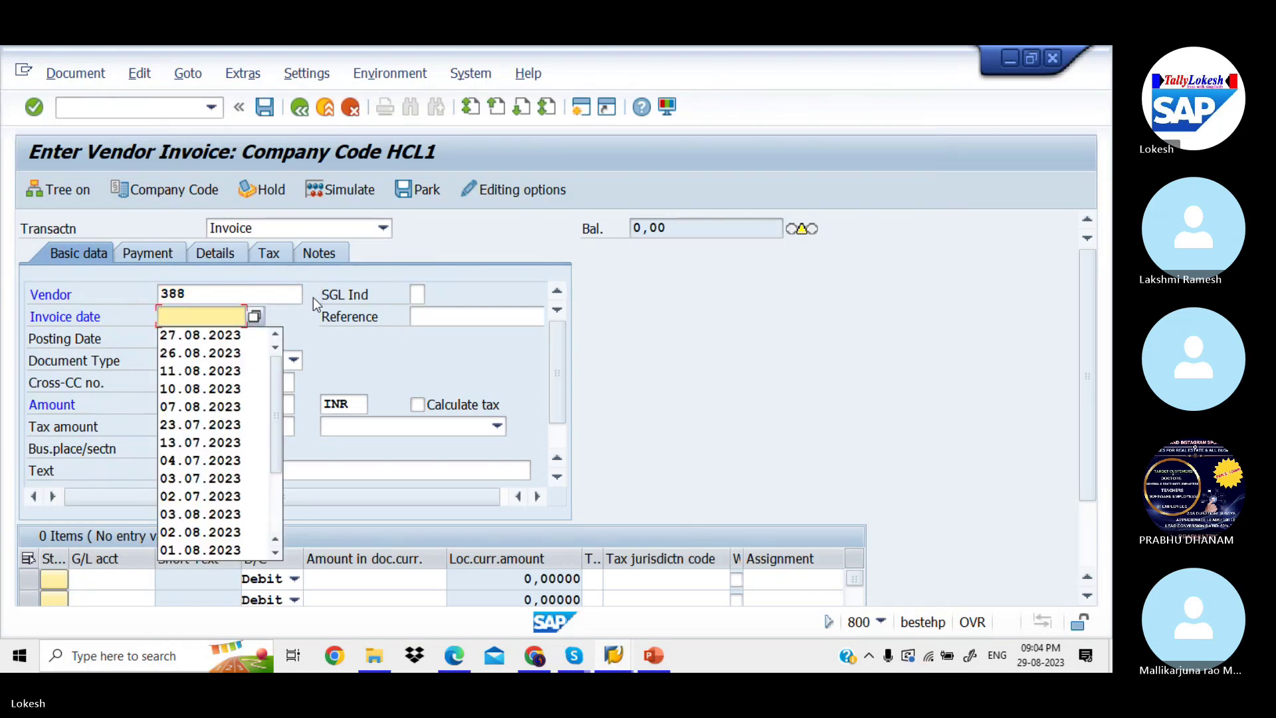
Set the invoice date to 29.08.2023 and the reference to REF-07.
{"action": "type", "text": "29.08"}
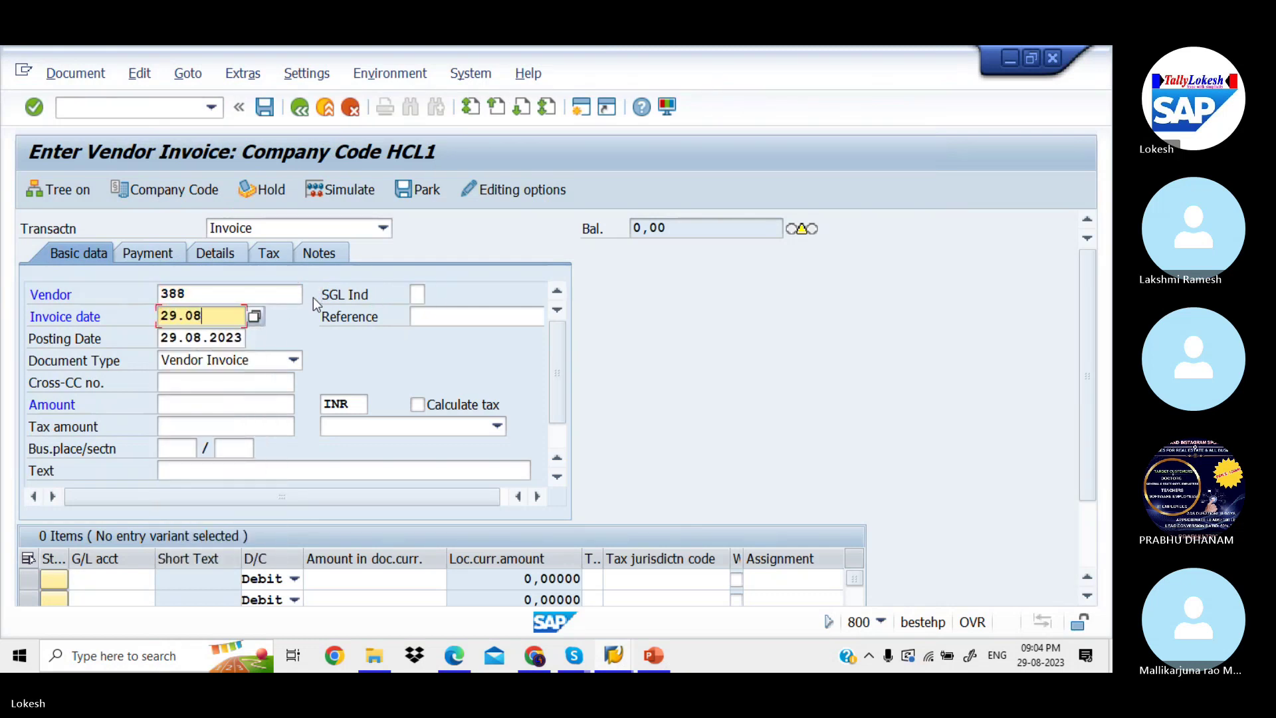
{"action": "type", "text": ".2023"}
{"action": "key", "text": "Tab"}
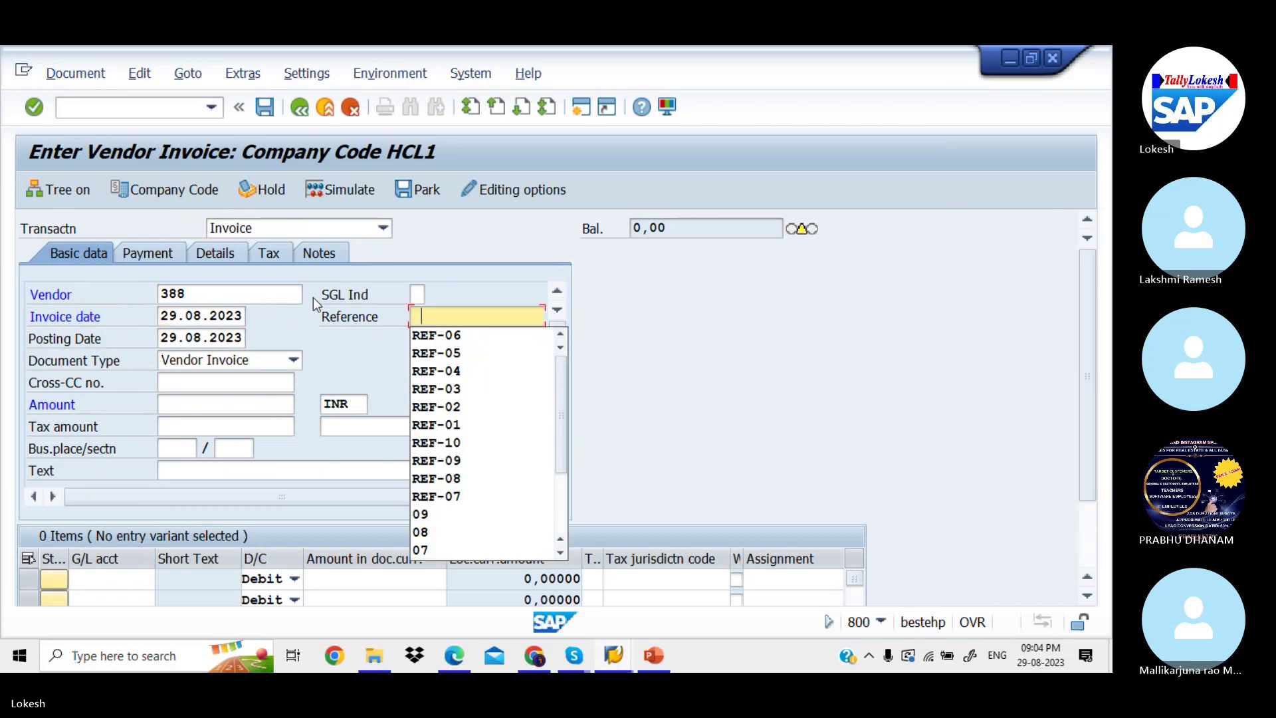
{"action": "key", "text": "Down"}
{"action": "key", "text": "Tab"}
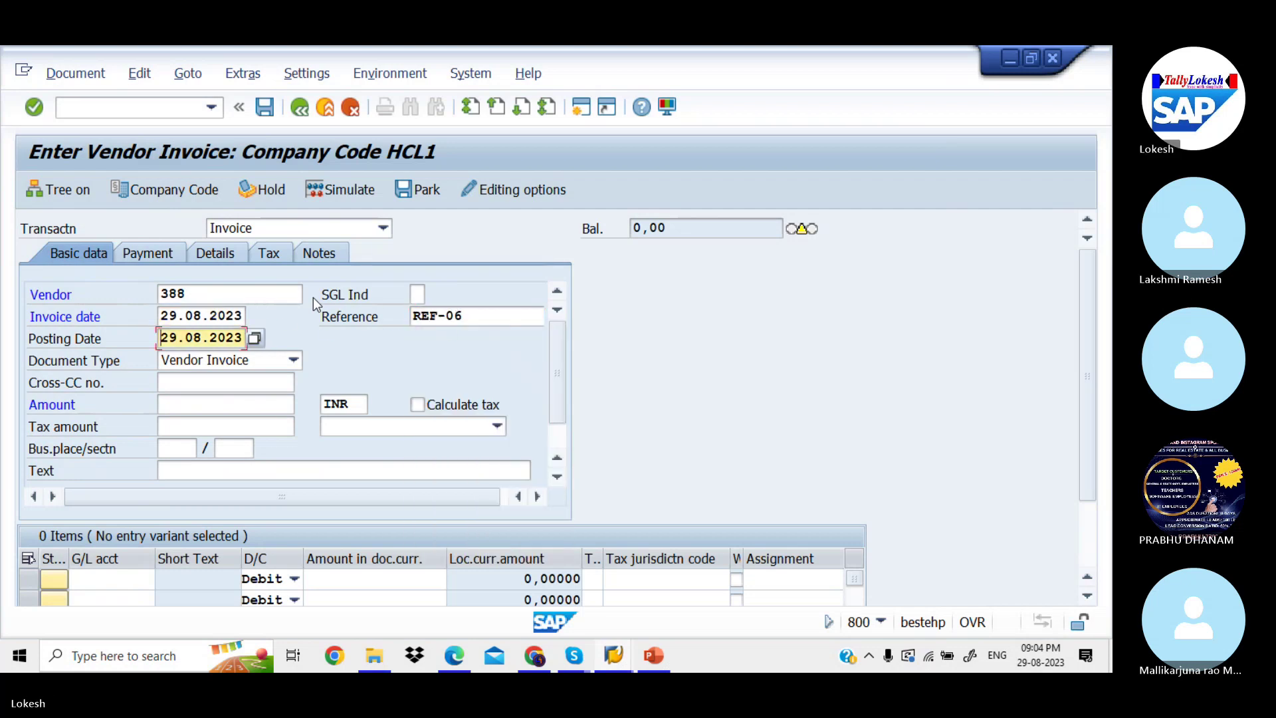
{"action": "left_click", "coordinate": [480, 316]}
{"action": "key", "text": "BackSpace"}
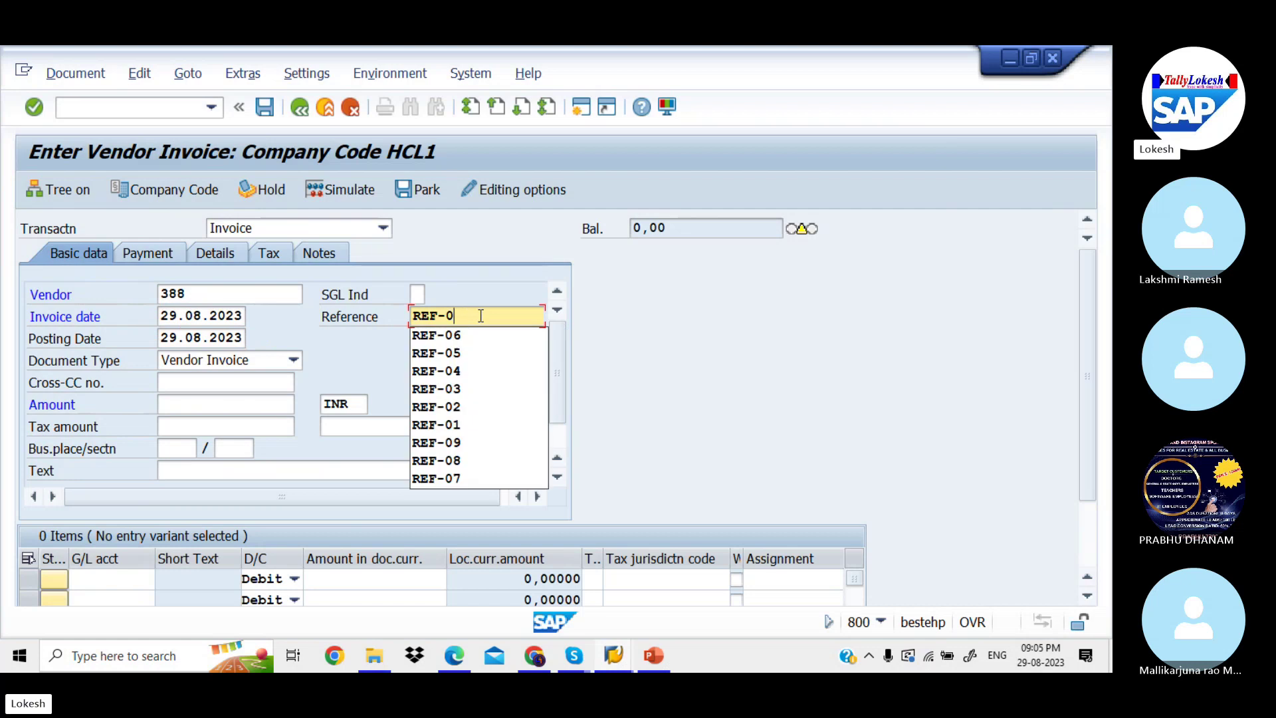
{"action": "type", "text": "7"}
Set the invoice amount to 50000 INR and the text to VENDOR INVOICE.
{"action": "key", "text": "Tab"}
{"action": "key", "text": "Tab"}
{"action": "key", "text": "Tab"}
{"action": "key", "text": "Tab"}
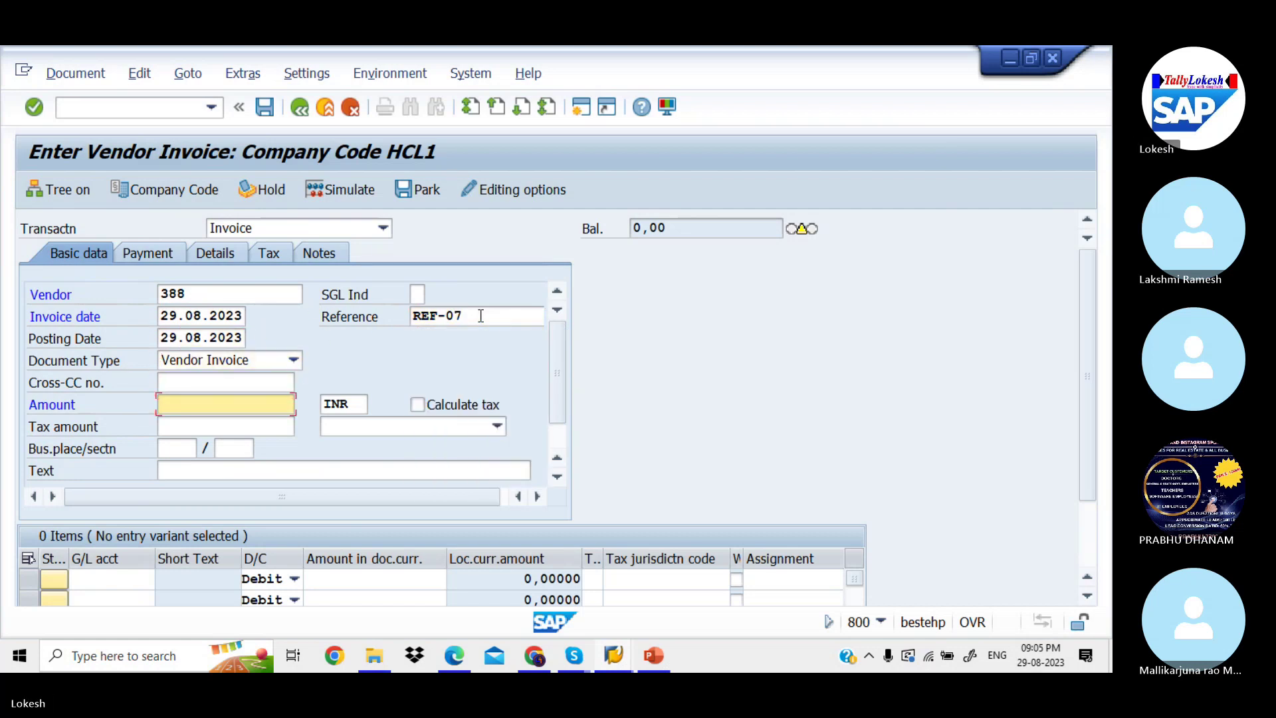
{"action": "key", "text": "Down"}
{"action": "key", "text": "Down"}
{"action": "key", "text": "Down"}
{"action": "key", "text": "Down"}
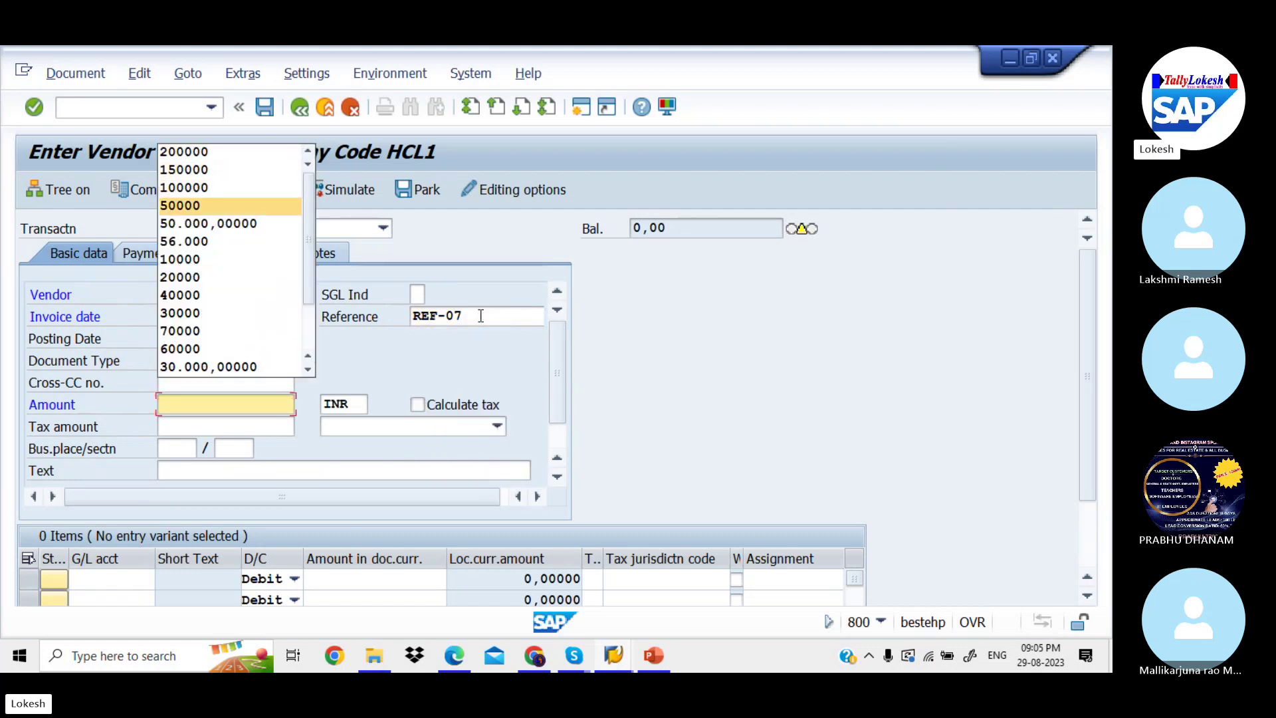
{"action": "key", "text": "Tab"}
{"action": "key", "text": "Tab"}
{"action": "key", "text": "Tab"}
{"action": "key", "text": "Tab"}
{"action": "key", "text": "Tab"}
{"action": "key", "text": "Tab"}
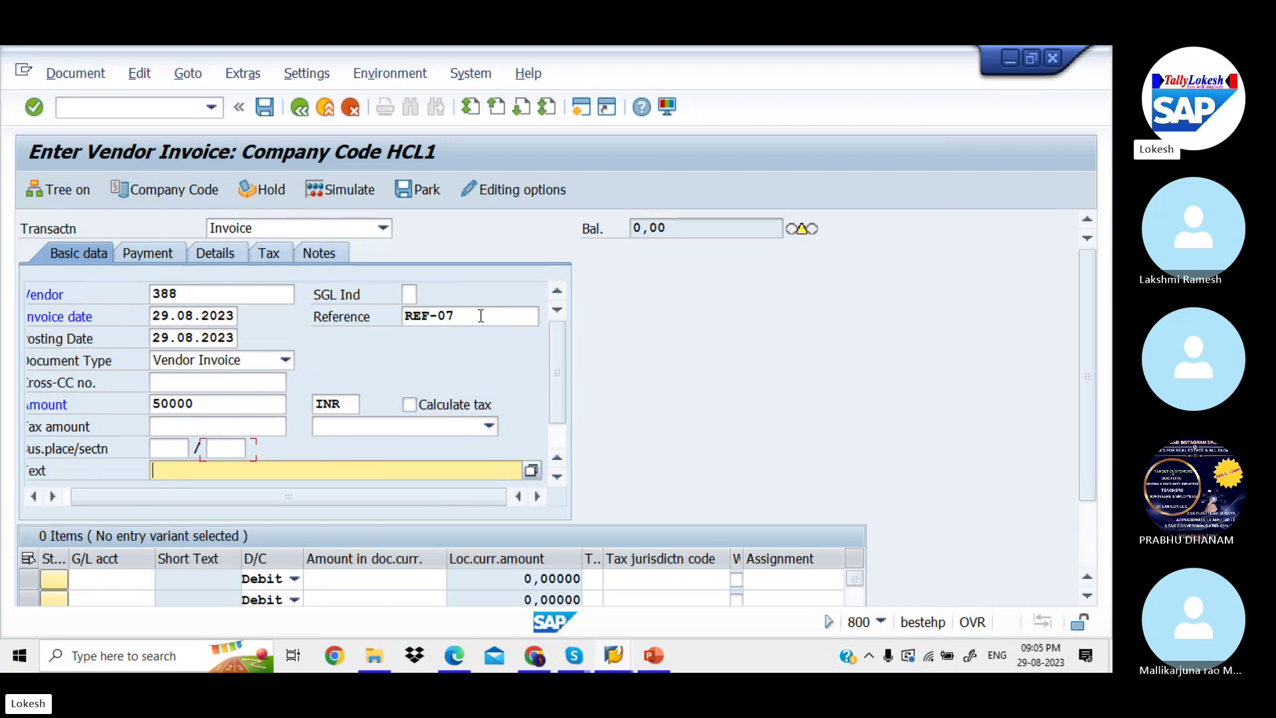
{"action": "key", "text": "Tab"}
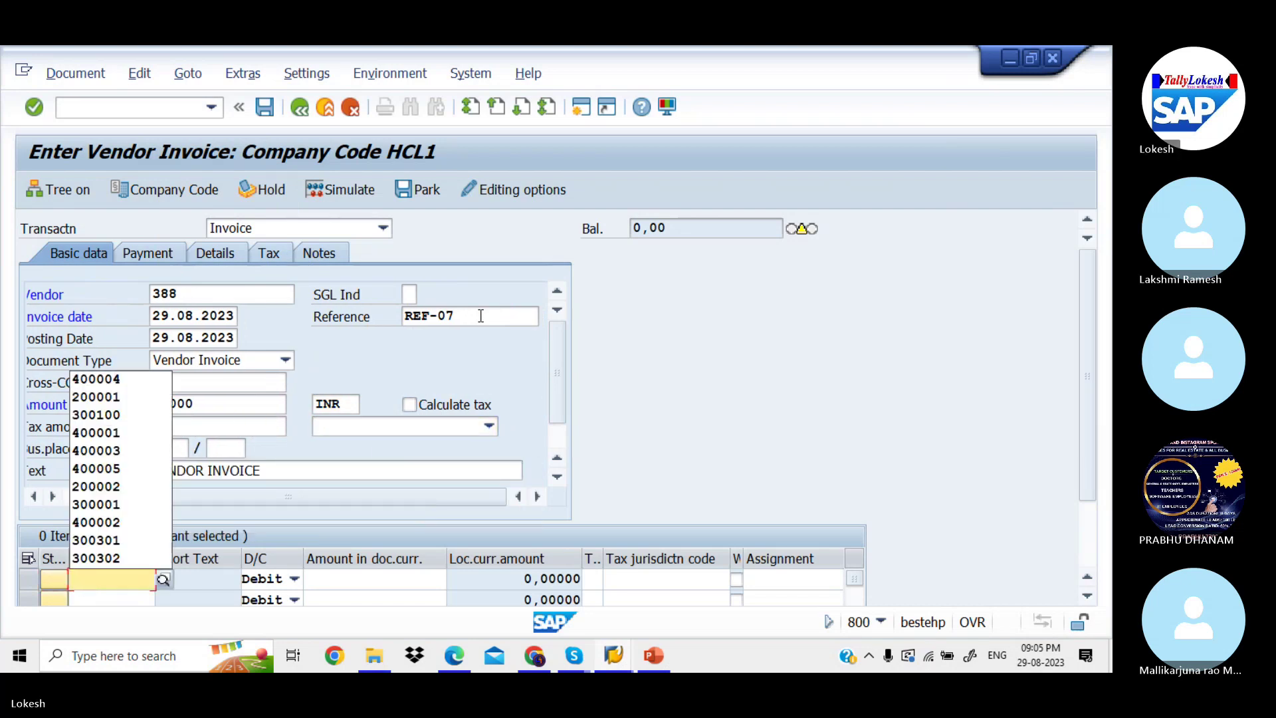
Enter a debit line item for G/L account 400004 with an amount of 50000.
{"action": "key", "text": "Tab"}
{"action": "key", "text": "Tab"}
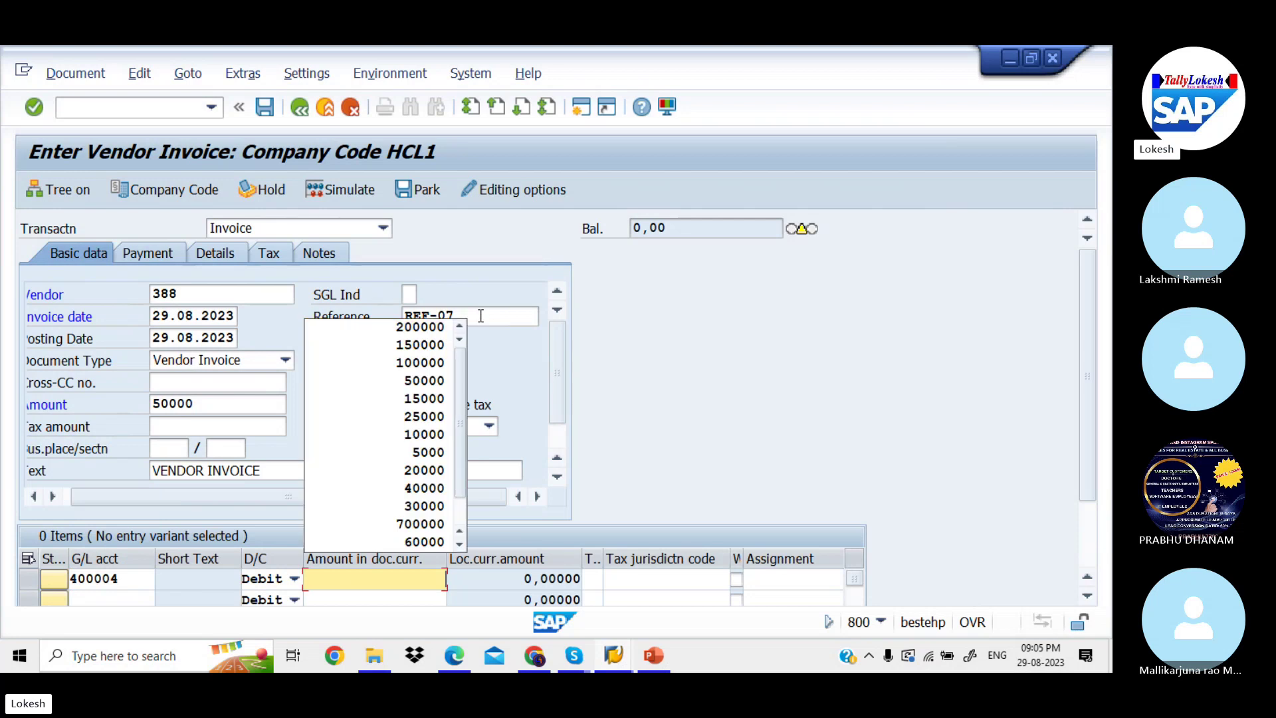
{"action": "key", "text": "Down"}
{"action": "key", "text": "Down"}
{"action": "key", "text": "Down"}
{"action": "key", "text": "Tab"}
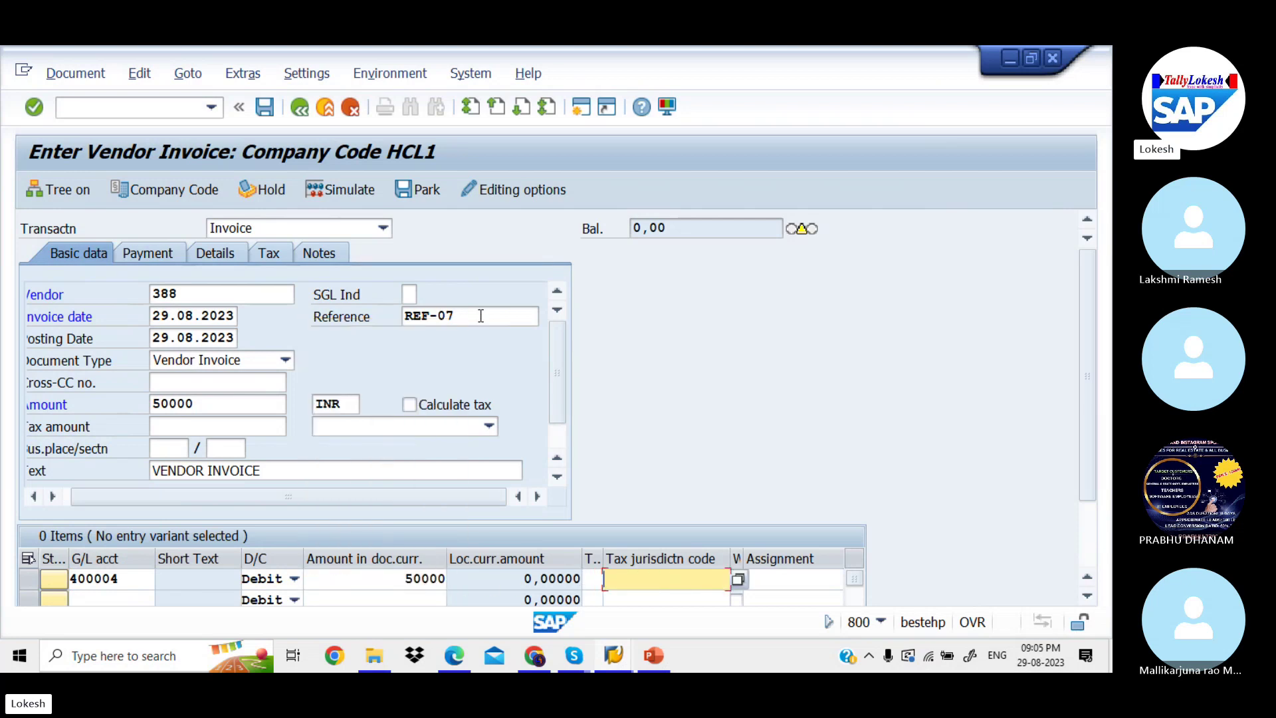
Validate the invoice entries, then simulate and post the vendor invoice.
{"action": "key", "text": "Return"}
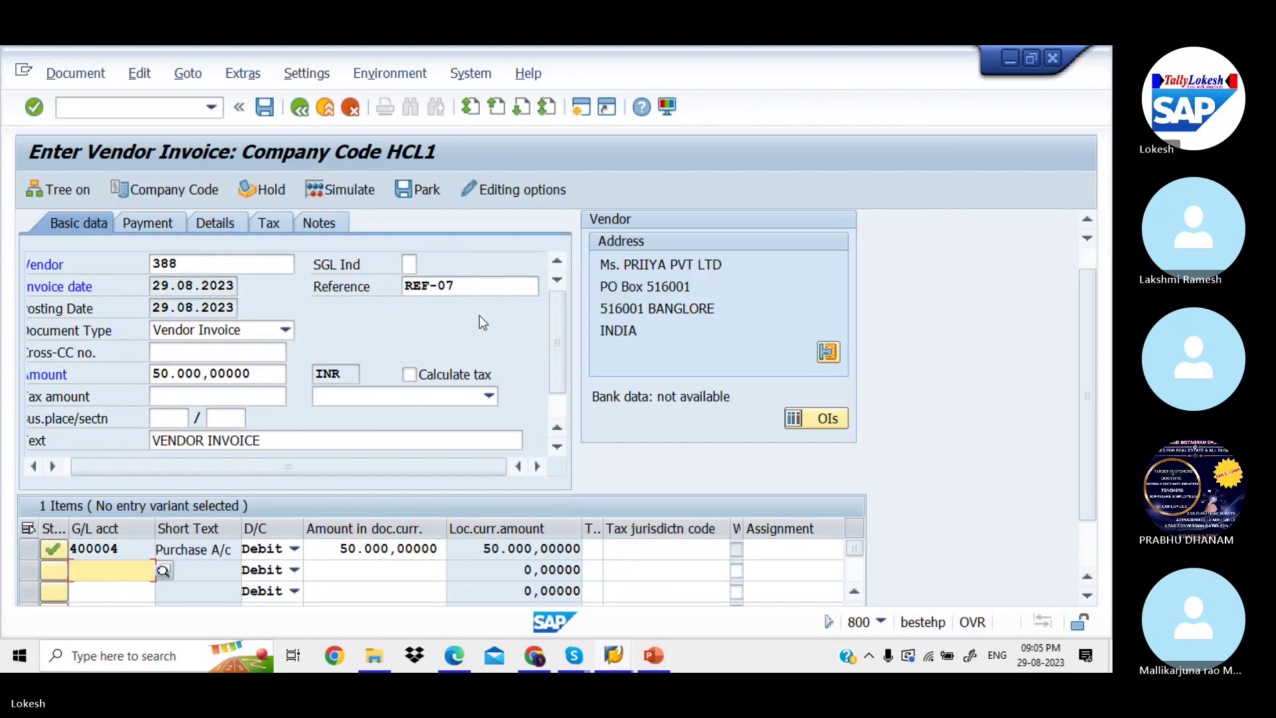
{"action": "left_click", "coordinate": [368, 187]}
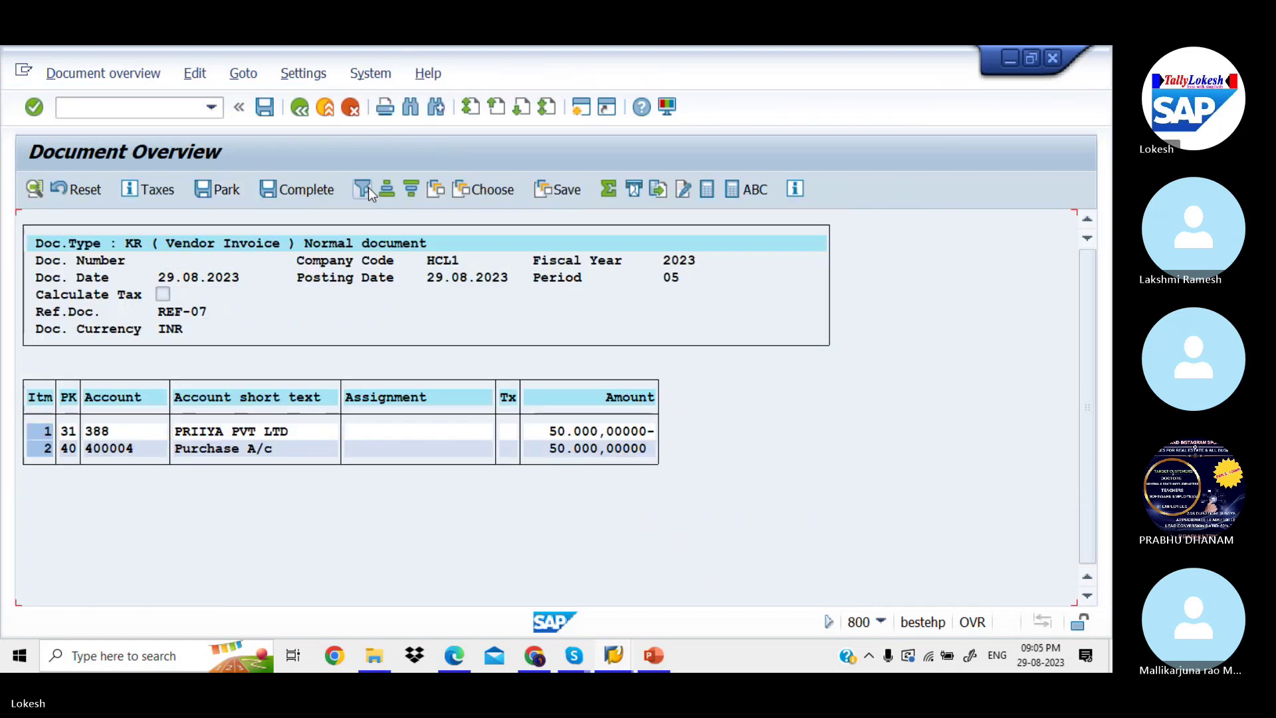
{"action": "left_click", "coordinate": [268, 113]}
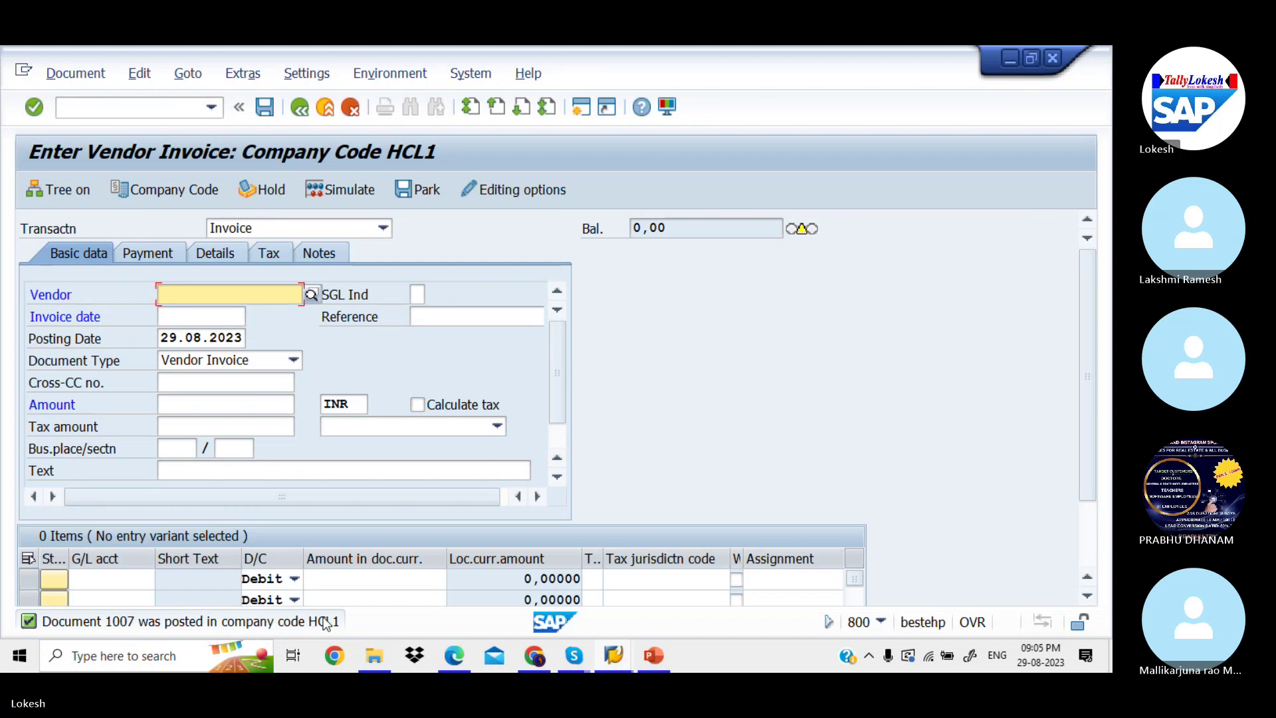
Check the vendor line item display code in the PowerPoint presentation, and run FBL1N in SAP for the vendor's open items in HCL1.
{"action": "key", "text": "alt+Tab"}
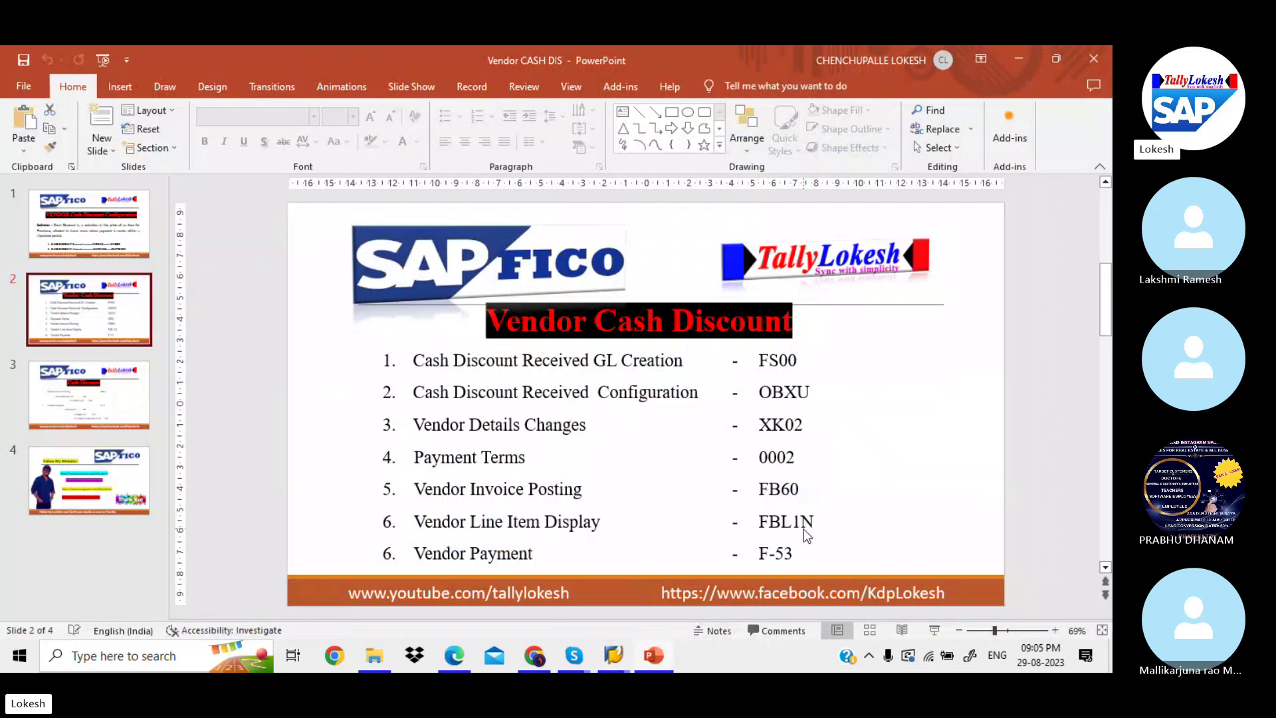
{"action": "key", "text": "alt+Tab"}
{"action": "left_click", "coordinate": [100, 115]}
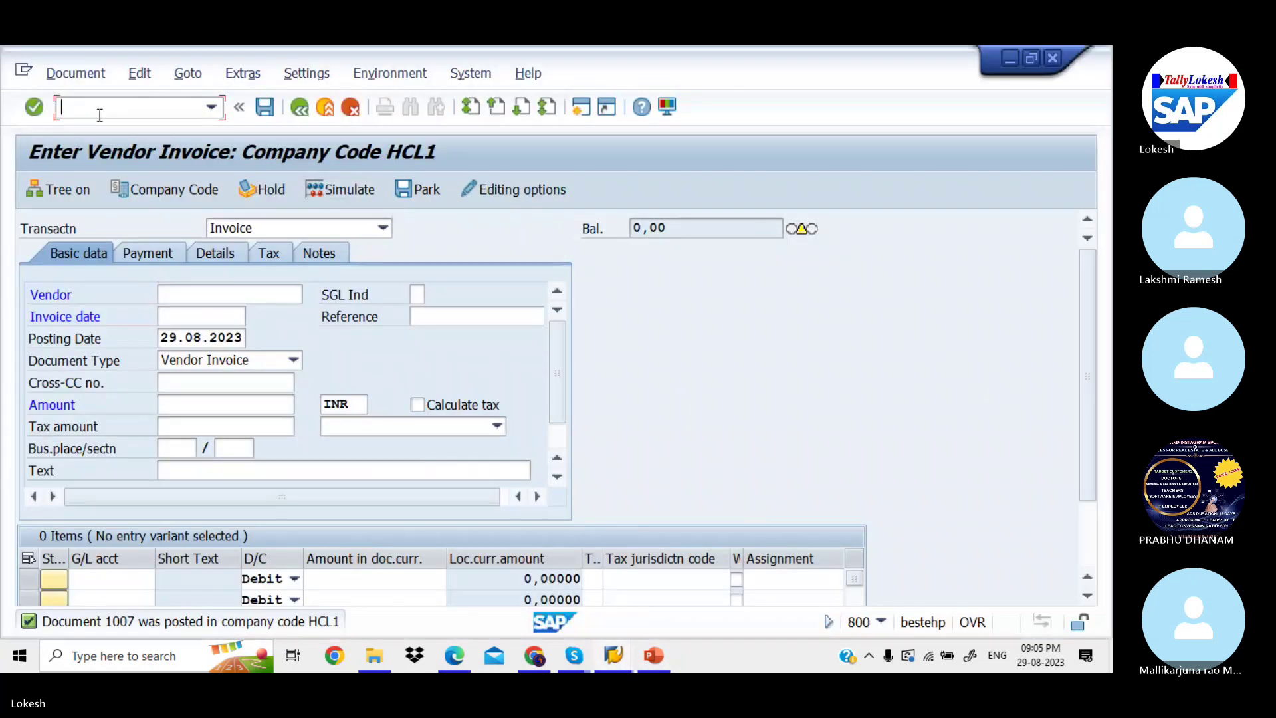
{"action": "type", "text": "/N"}
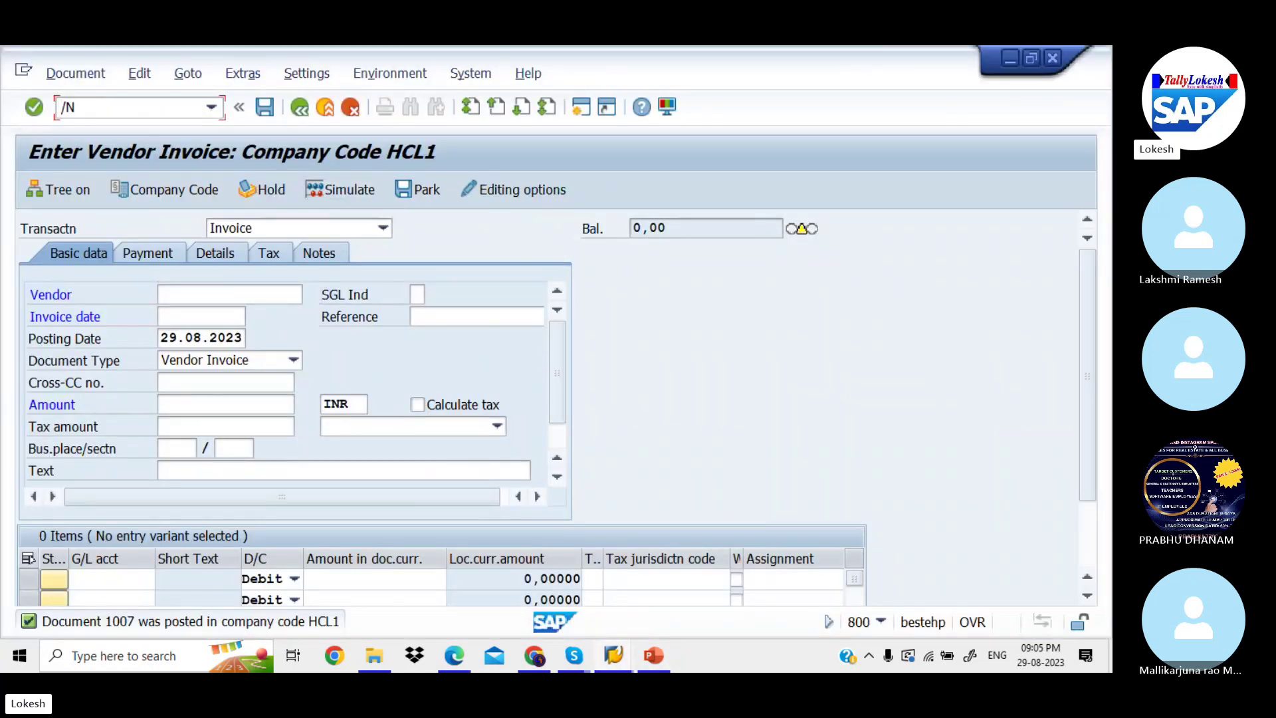
{"action": "type", "text": "FBL1N"}
{"action": "key", "text": "Return"}
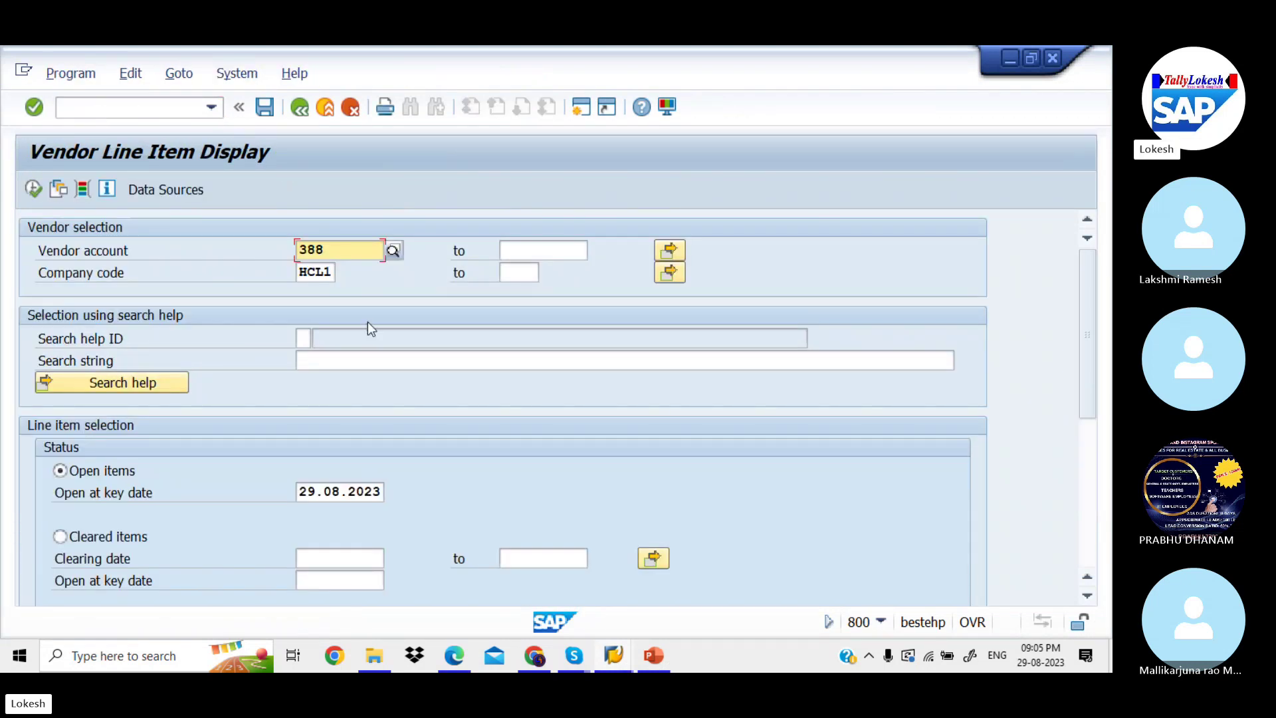
{"action": "left_click", "coordinate": [33, 190]}
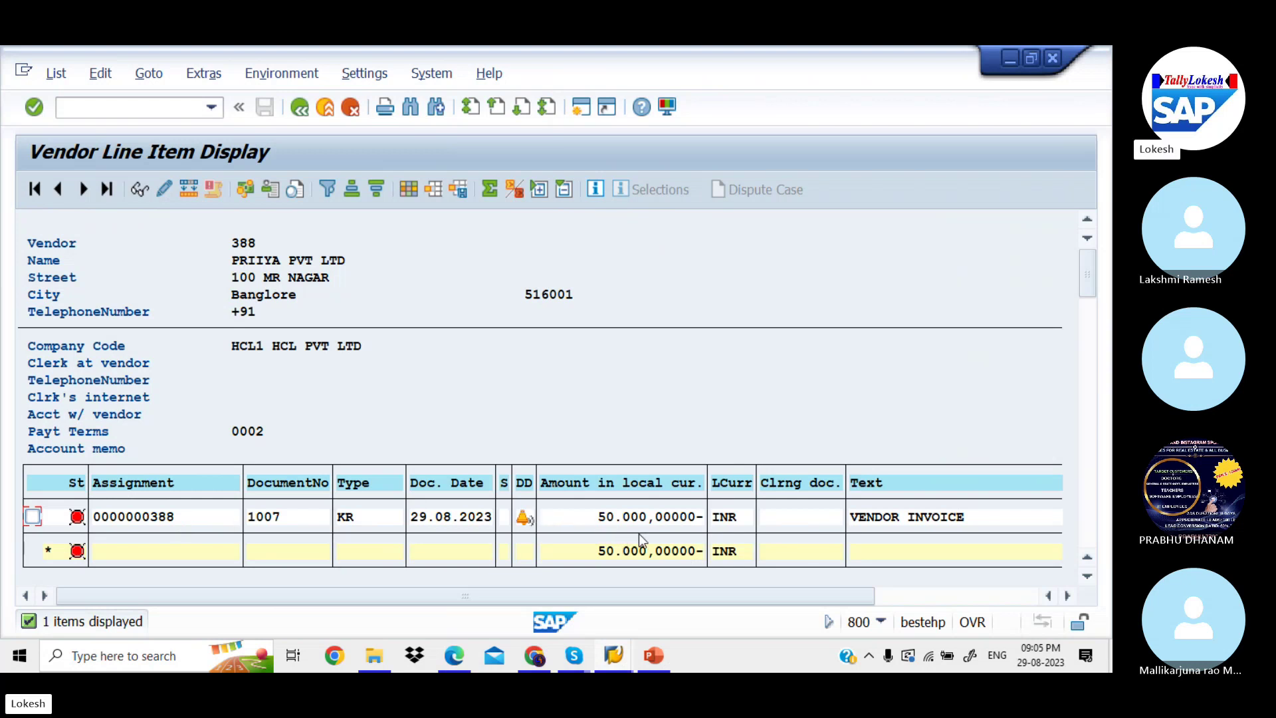
Open a blank workbook in Excel and close Document Recovery, keeping the recovered files for viewing later.
{"action": "left_click", "coordinate": [169, 650]}
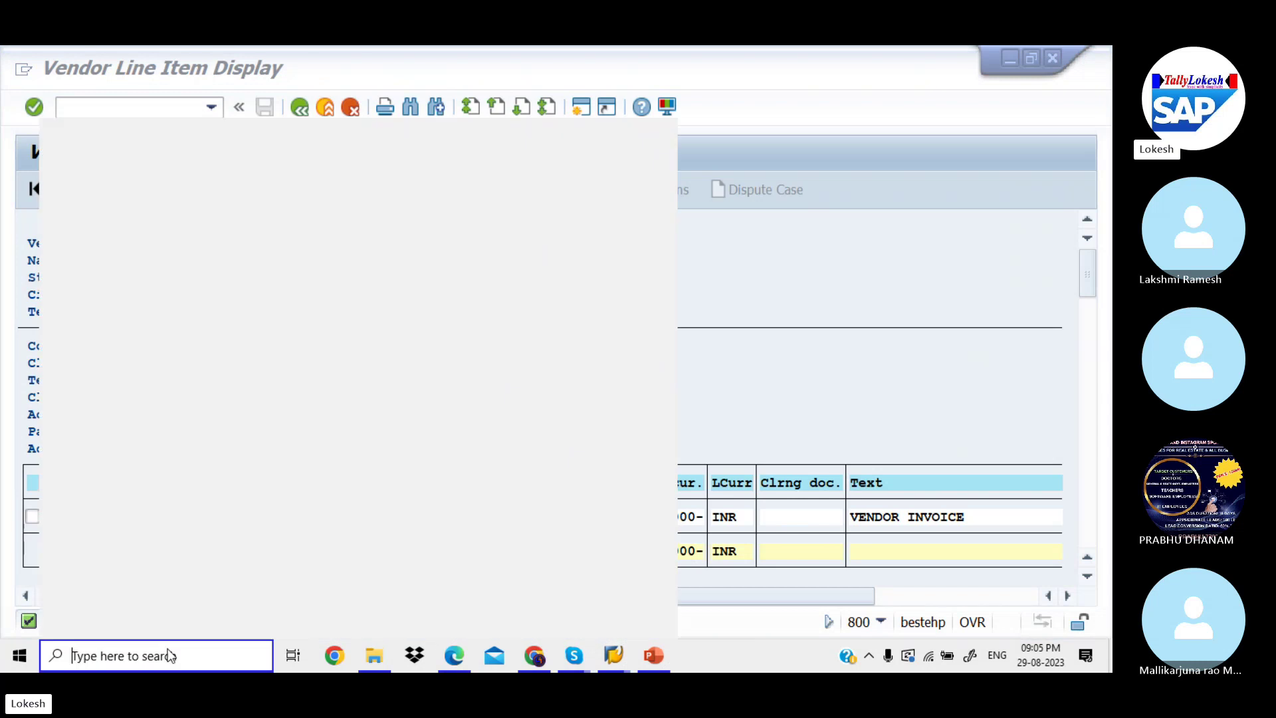
{"action": "type", "text": "EX"}
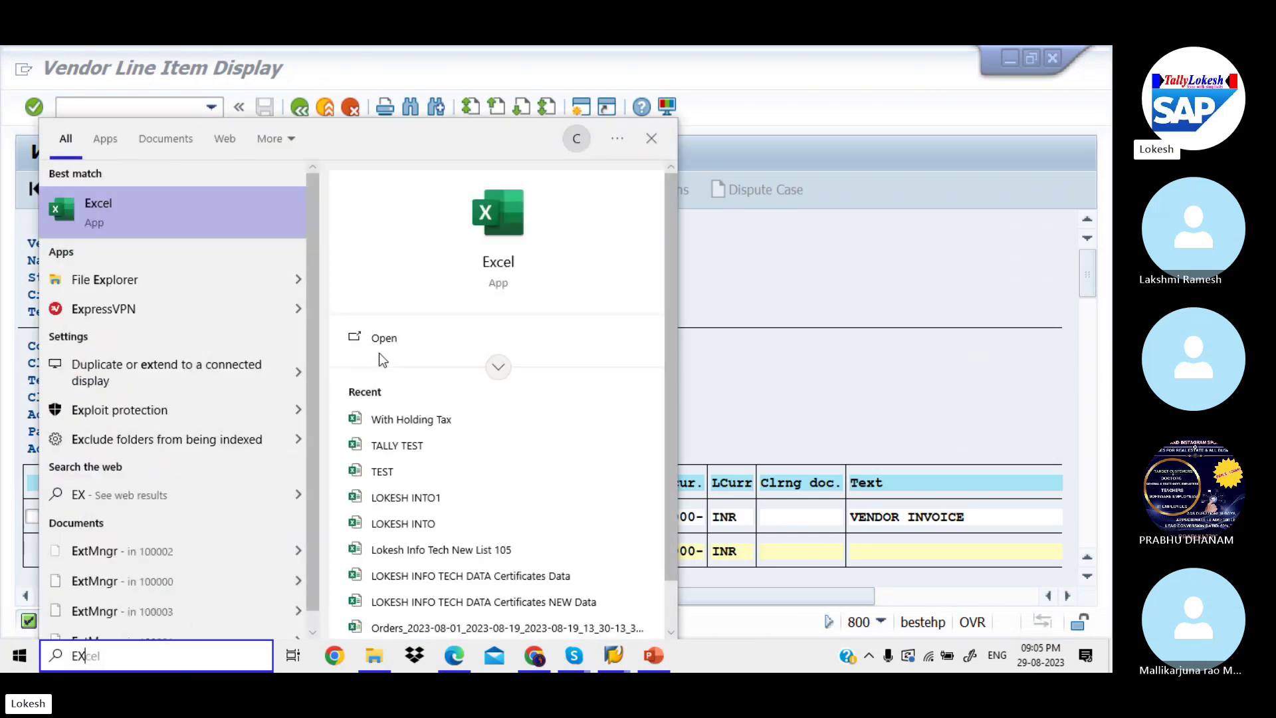
{"action": "left_click", "coordinate": [397, 338]}
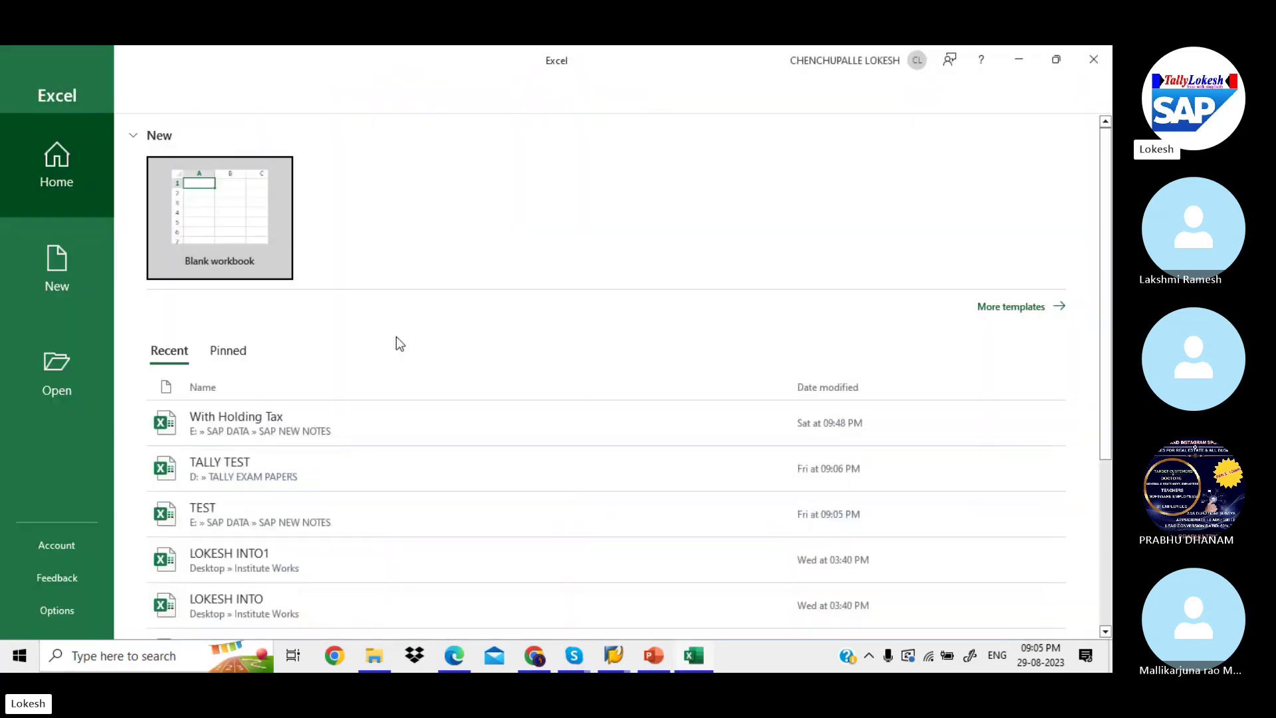
{"action": "left_click", "coordinate": [248, 230]}
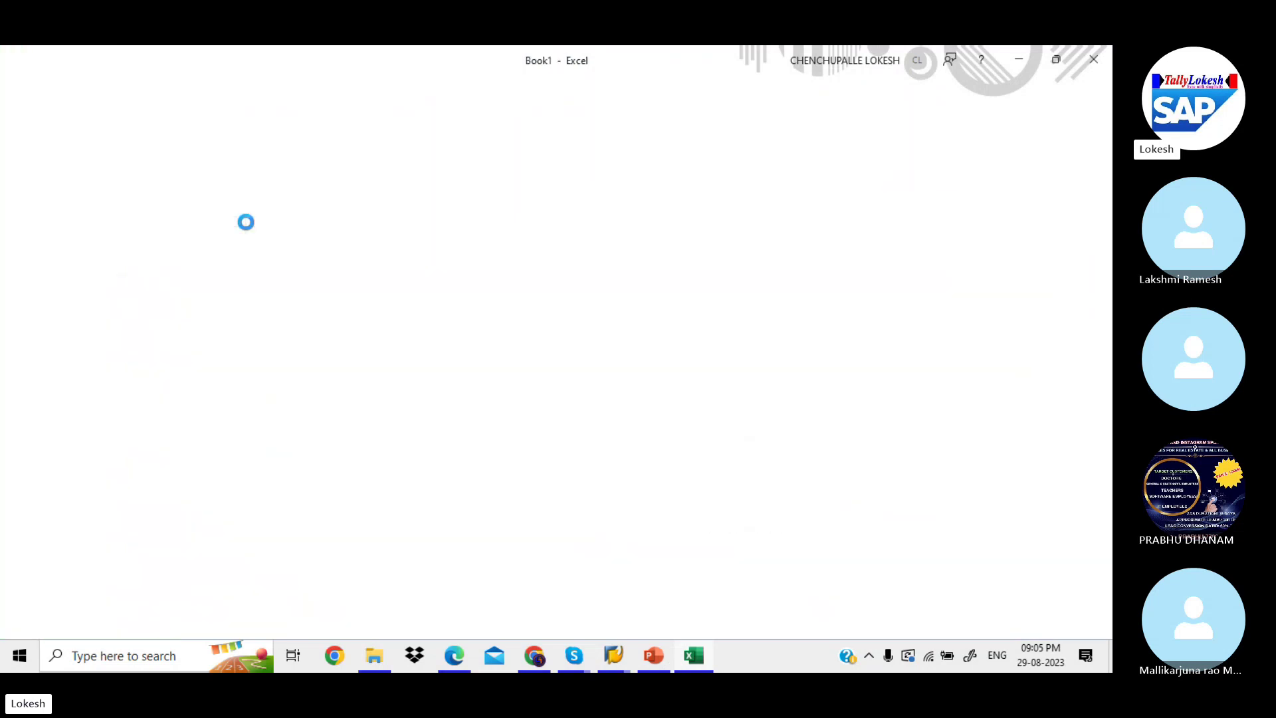
{"action": "left_click", "coordinate": [199, 604]}
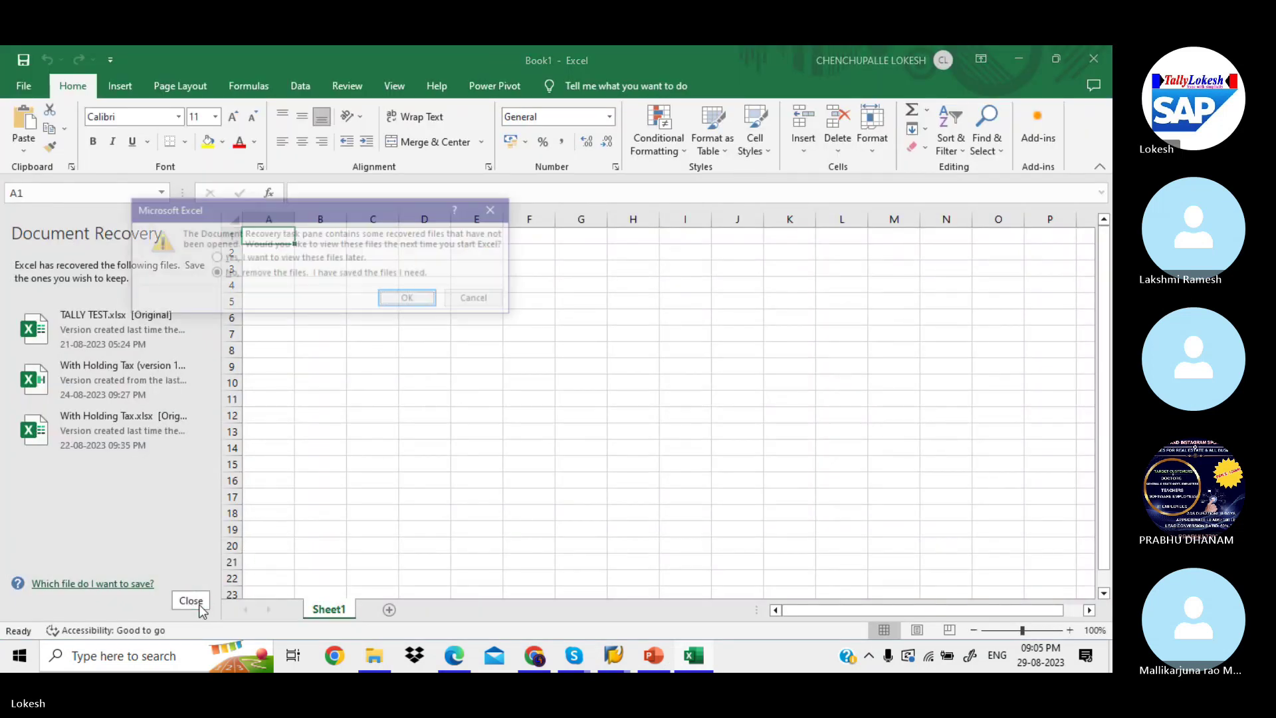
{"action": "left_click", "coordinate": [215, 259]}
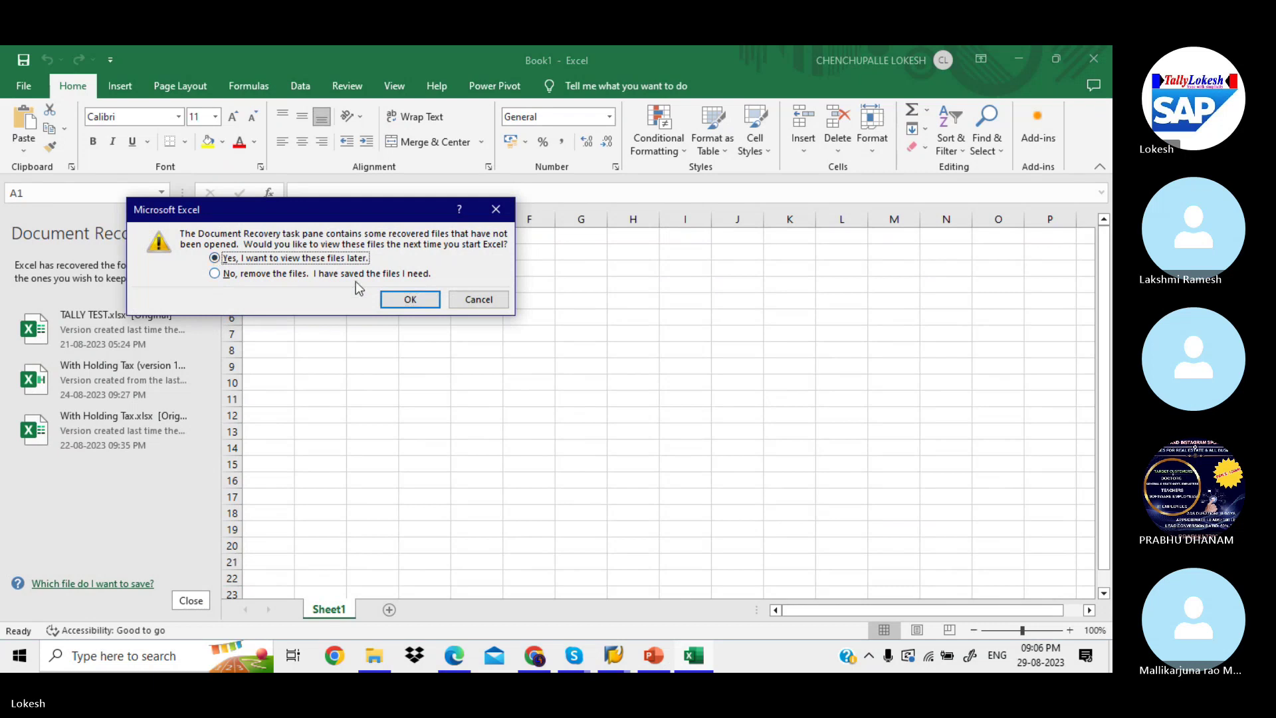
{"action": "left_click", "coordinate": [401, 299]}
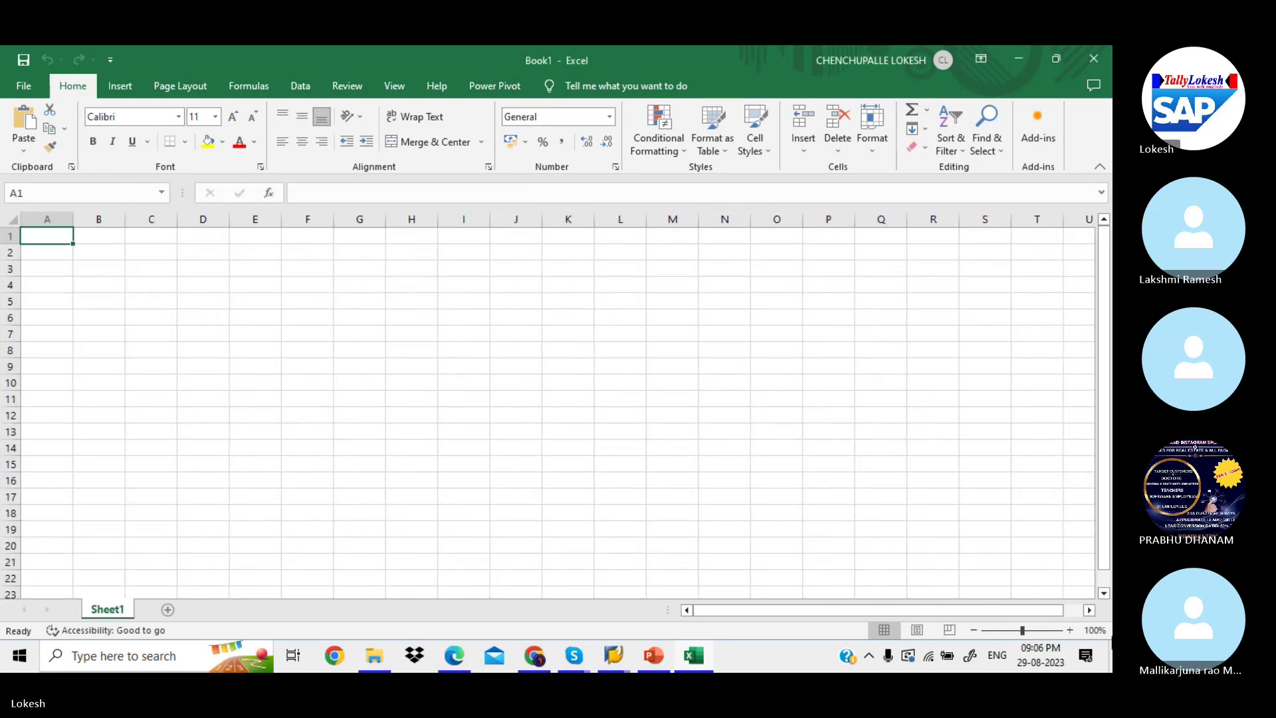
Enter the invoice amount 50000 in cell D4 and the discount rate 3% in cell E4.
{"action": "left_click", "coordinate": [1069, 629]}
{"action": "left_click", "coordinate": [1069, 629]}
{"action": "left_click", "coordinate": [1069, 630]}
{"action": "left_click", "coordinate": [1069, 630]}
{"action": "left_click", "coordinate": [1070, 629]}
{"action": "left_click", "coordinate": [1069, 629]}
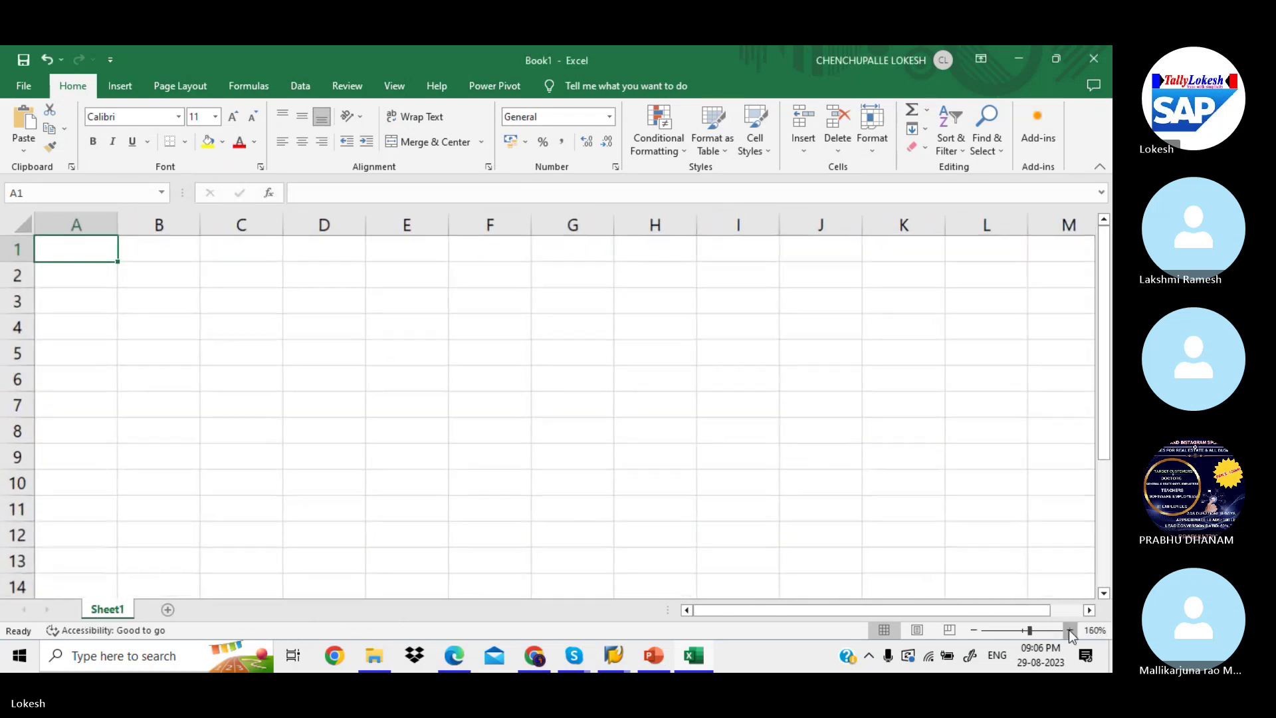
{"action": "left_click", "coordinate": [1069, 630]}
{"action": "left_click", "coordinate": [1070, 630]}
{"action": "left_click", "coordinate": [362, 342]}
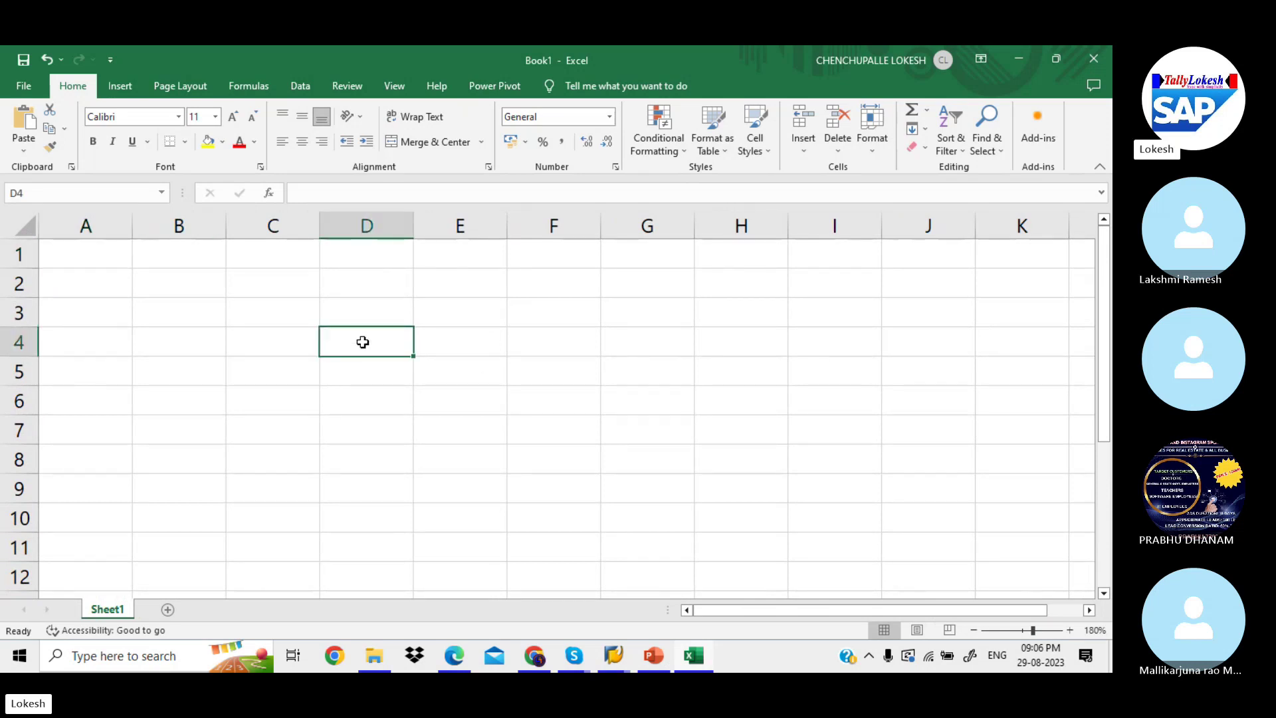
{"action": "type", "text": "50000"}
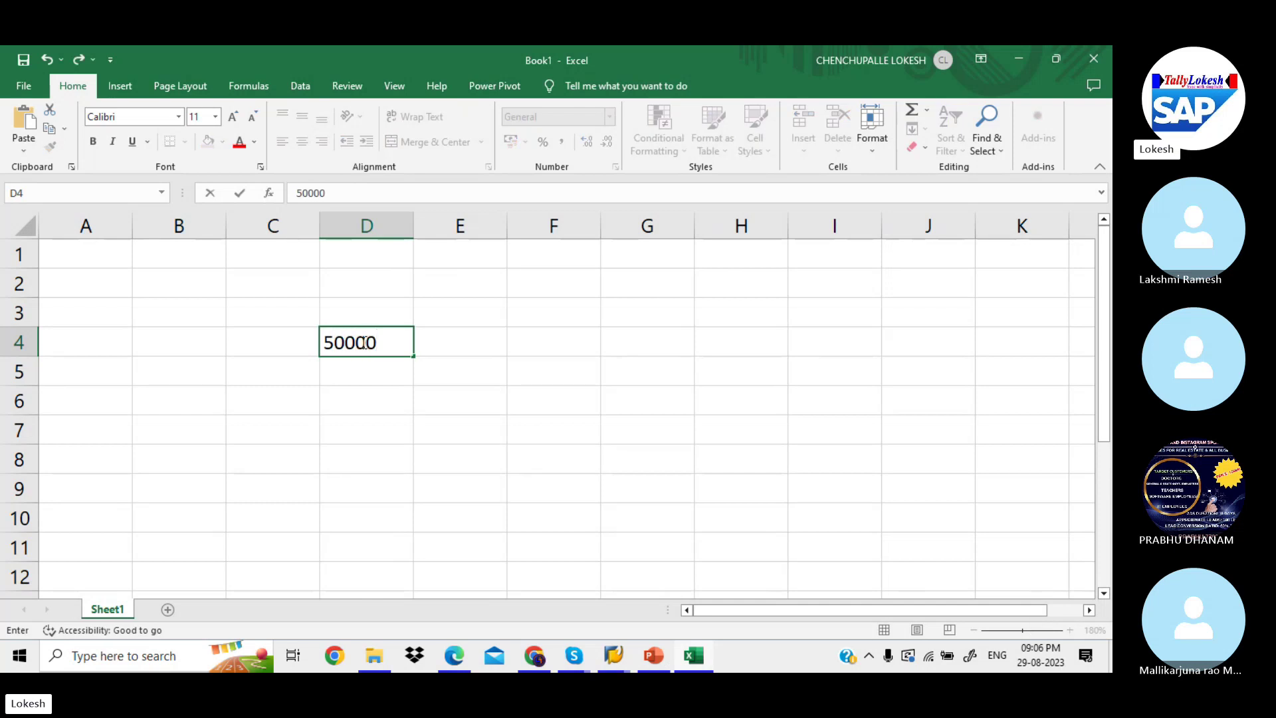
{"action": "key", "text": "Tab"}
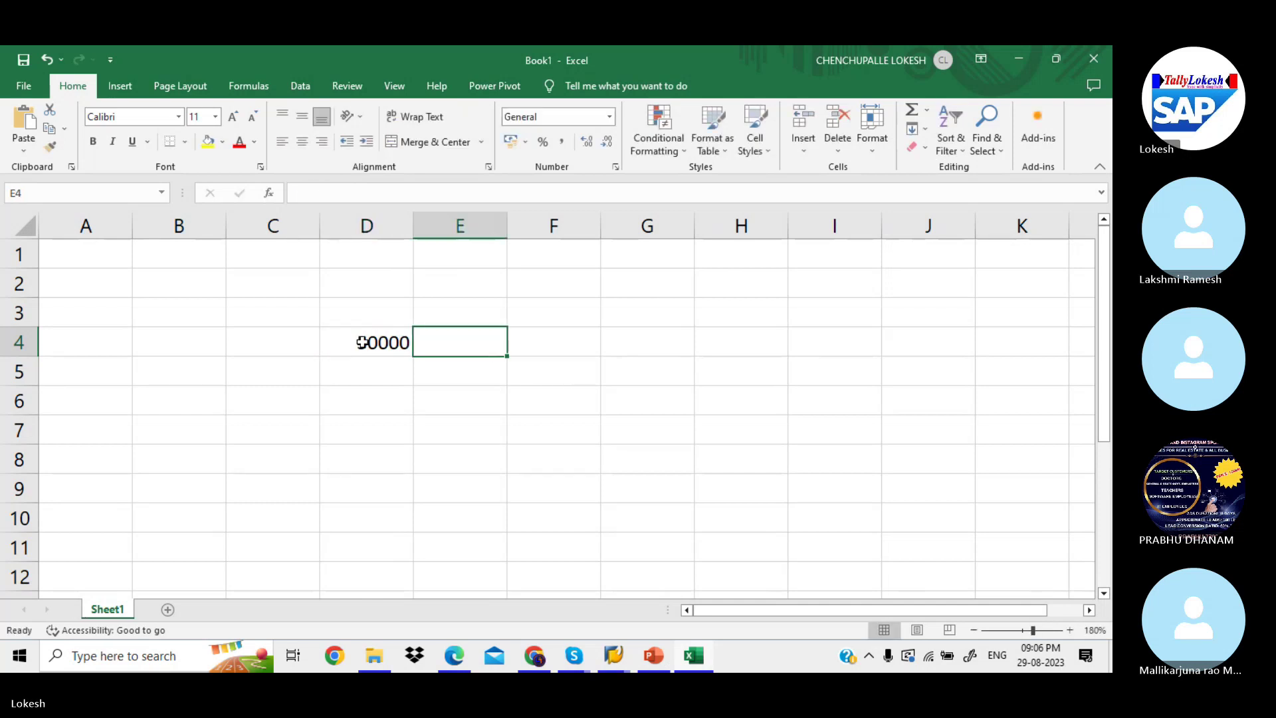
{"action": "type", "text": "3"}
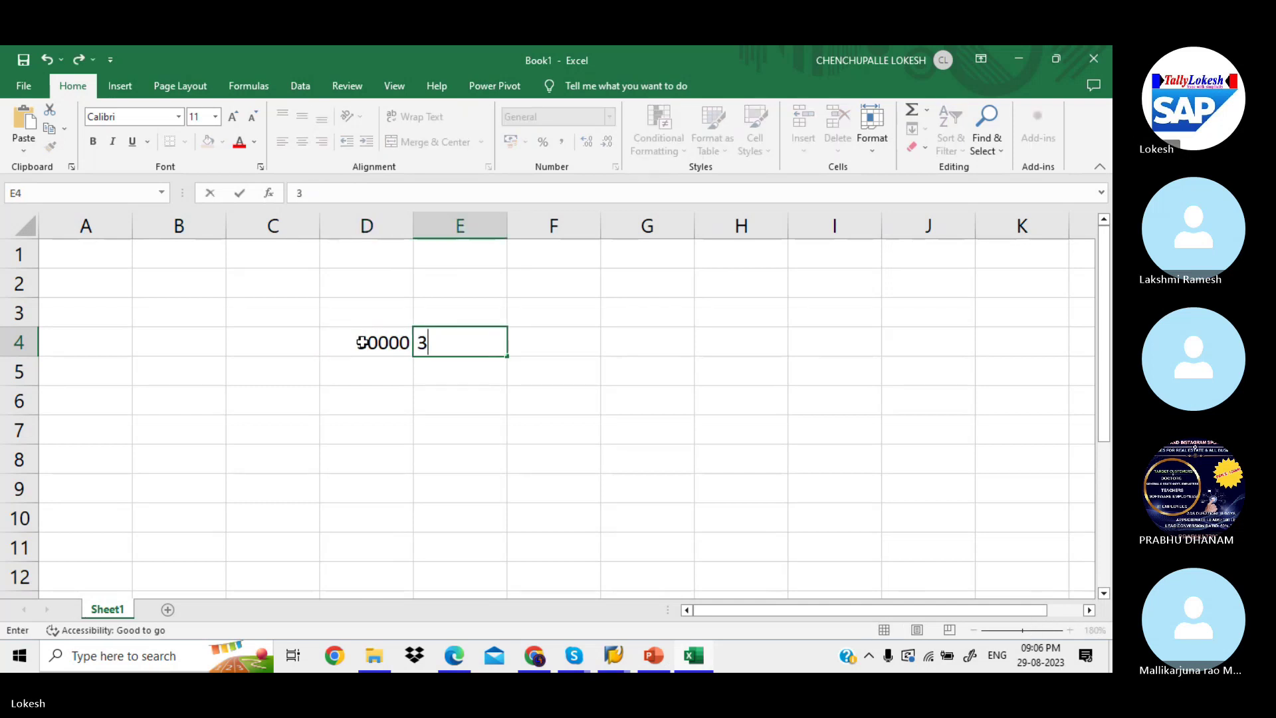
{"action": "type", "text": "5"}
{"action": "key", "text": "BackSpace"}
{"action": "type", "text": "%"}
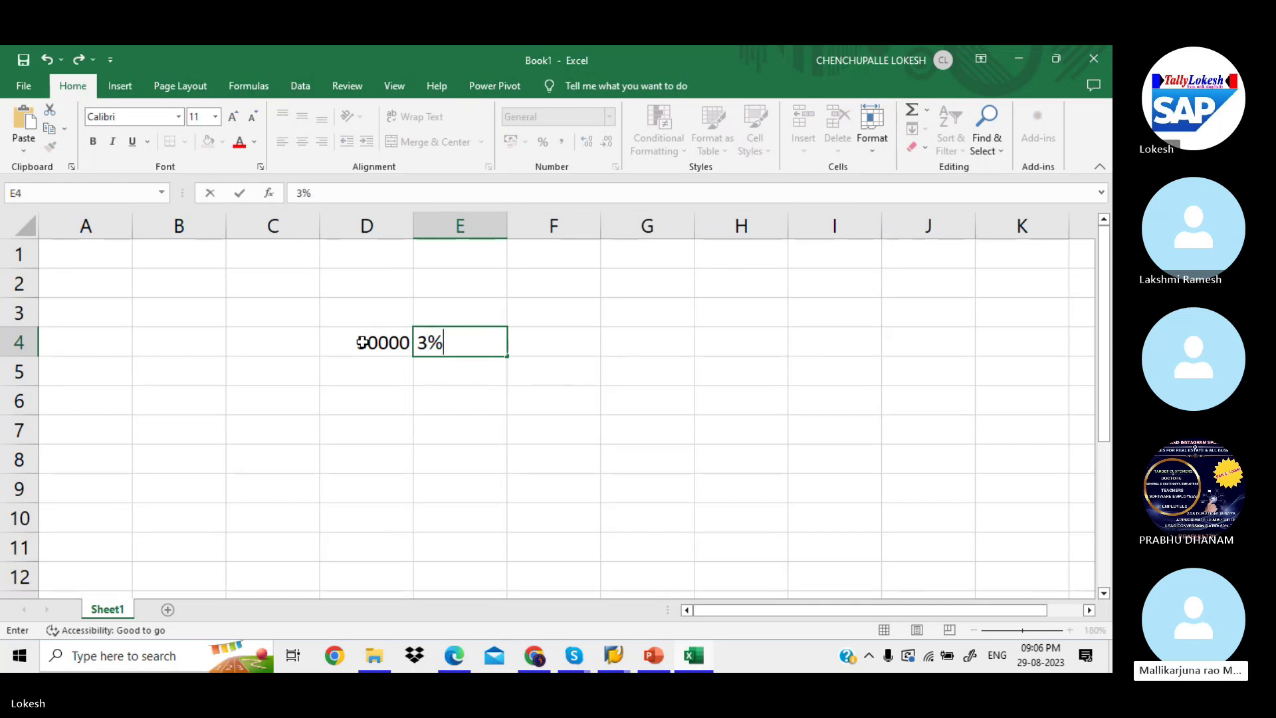
{"action": "key", "text": "Tab"}
Calculate the cash discount in cell F4 with the formula =D4*E4.
{"action": "type", "text": "="}
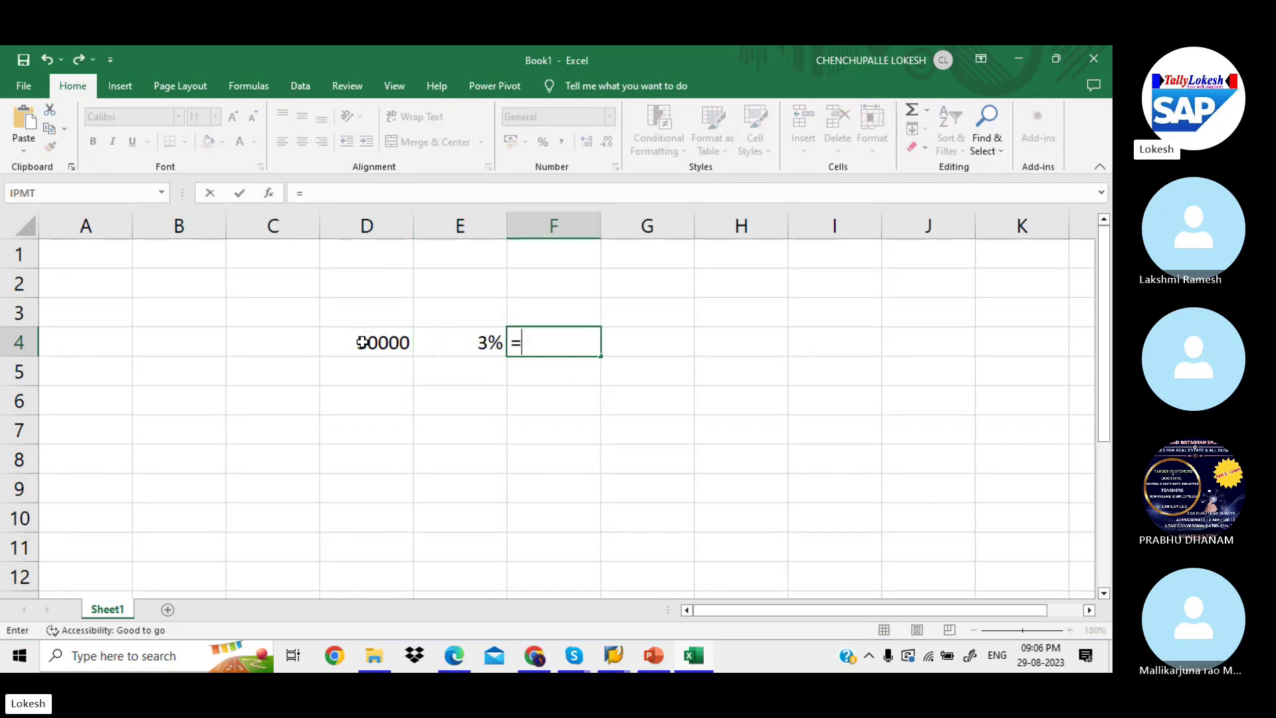
{"action": "left_click", "coordinate": [381, 346]}
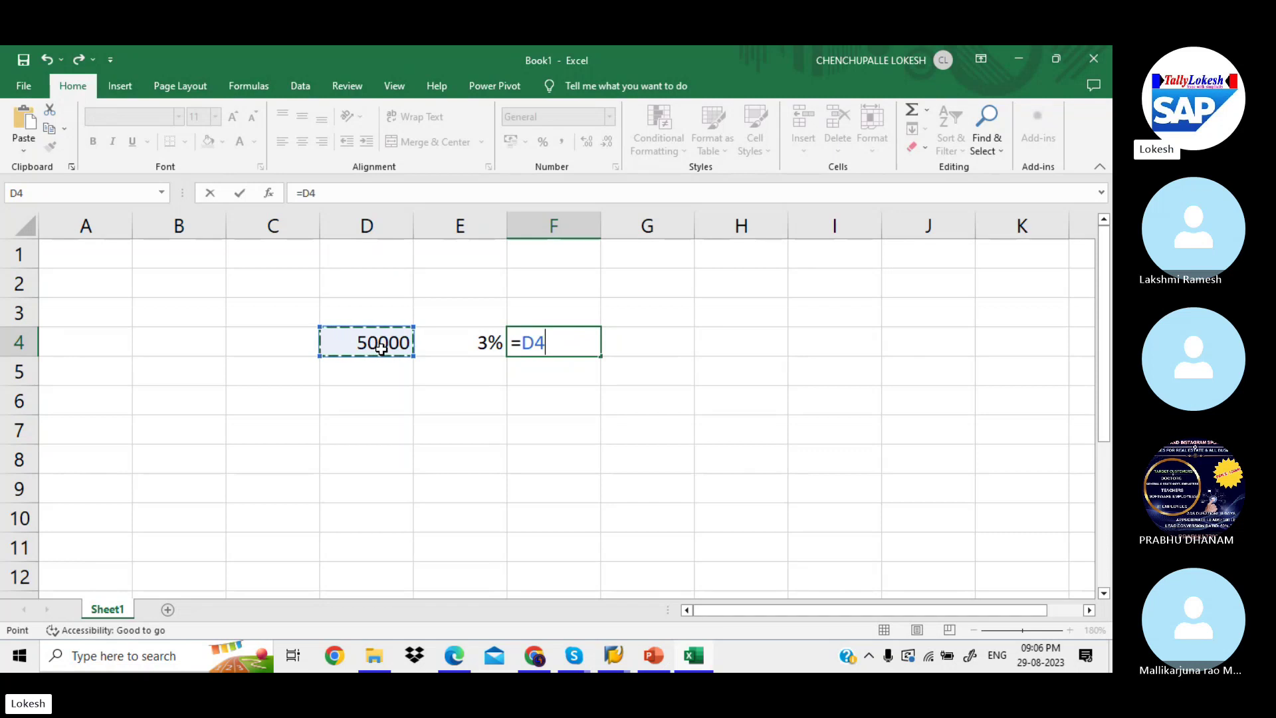
{"action": "type", "text": "*"}
{"action": "left_click", "coordinate": [468, 350]}
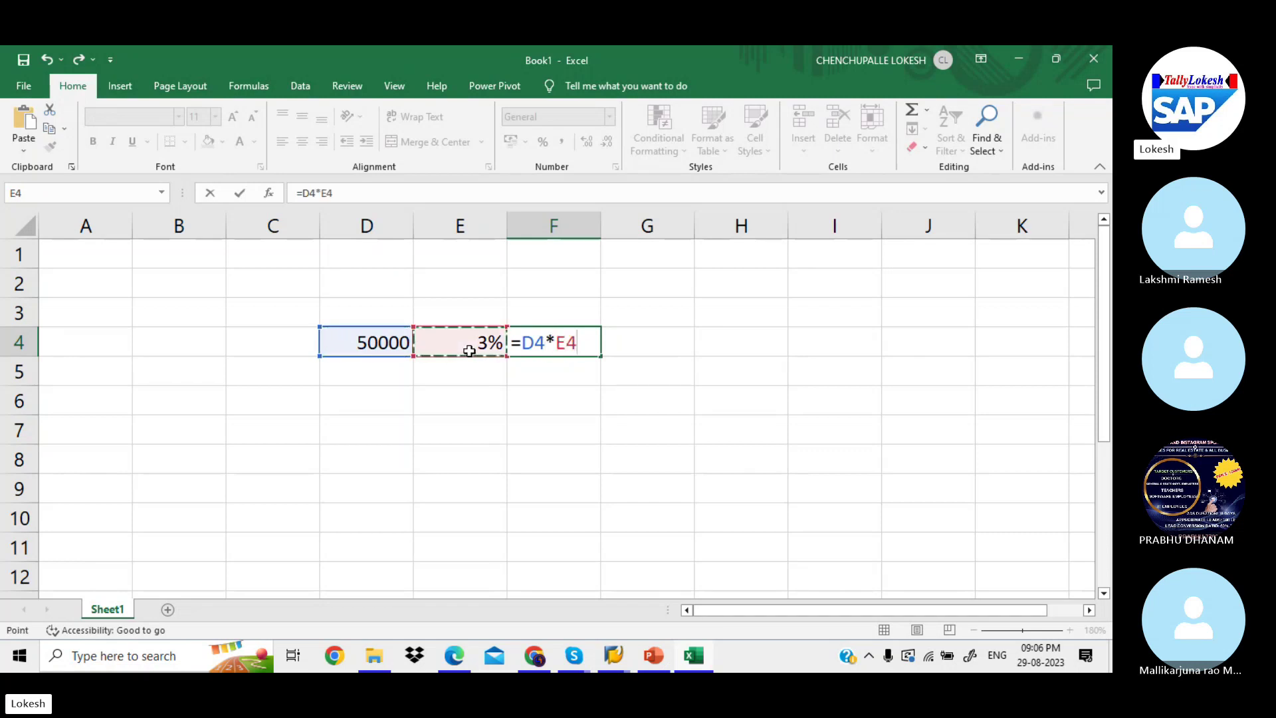
{"action": "key", "text": "Return"}
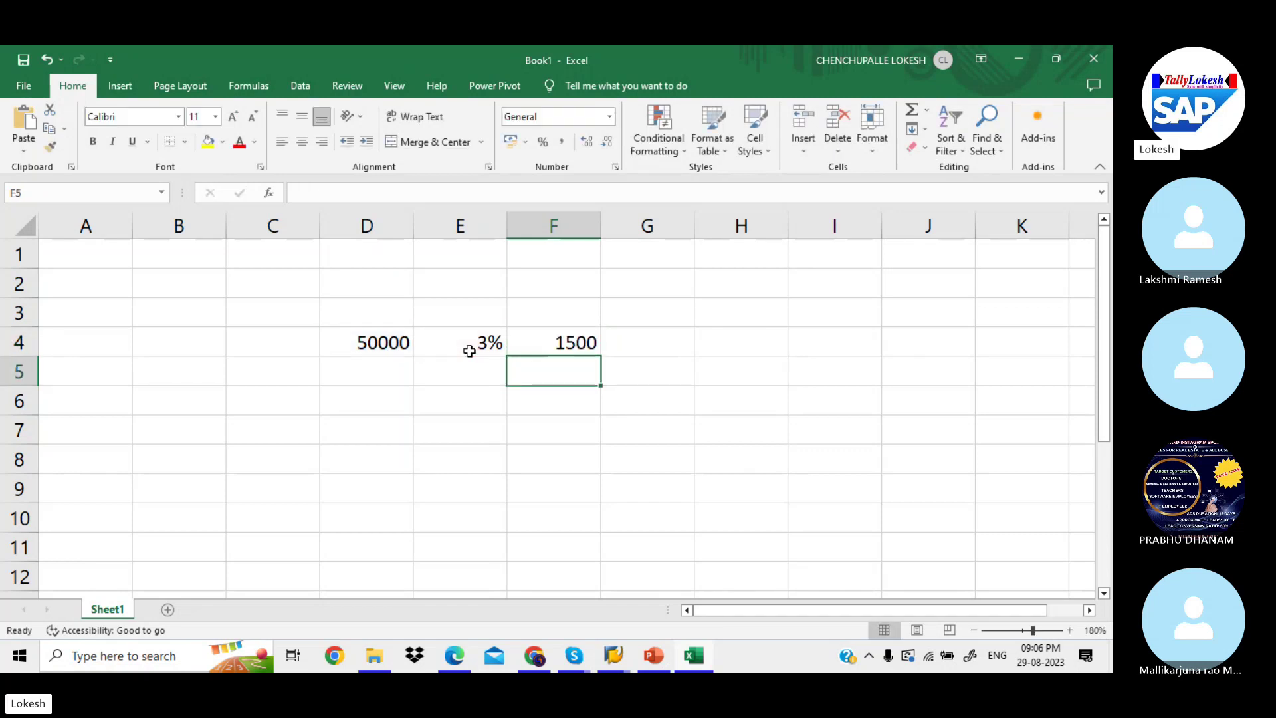
Calculate the net amount payable in cell F5 with the formula =D4-F4, and review it against the invoice amount and discount.
{"action": "left_click", "coordinate": [358, 342]}
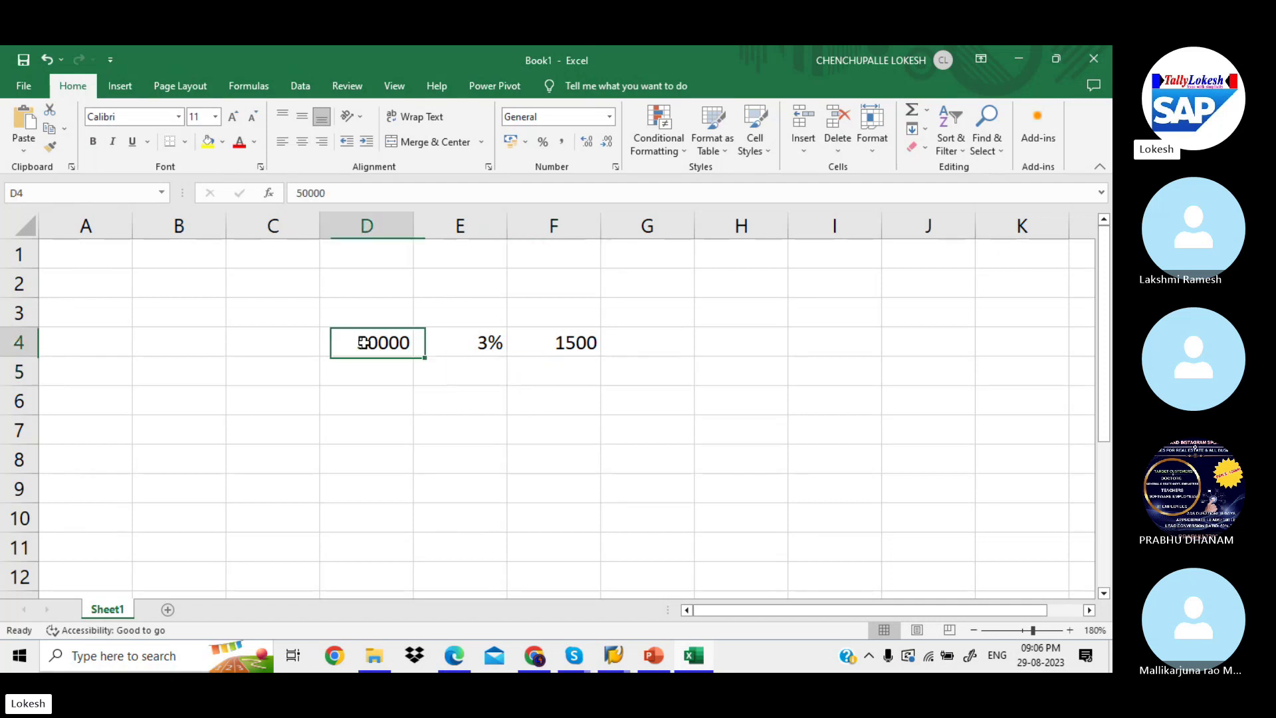
{"action": "left_click", "coordinate": [566, 345]}
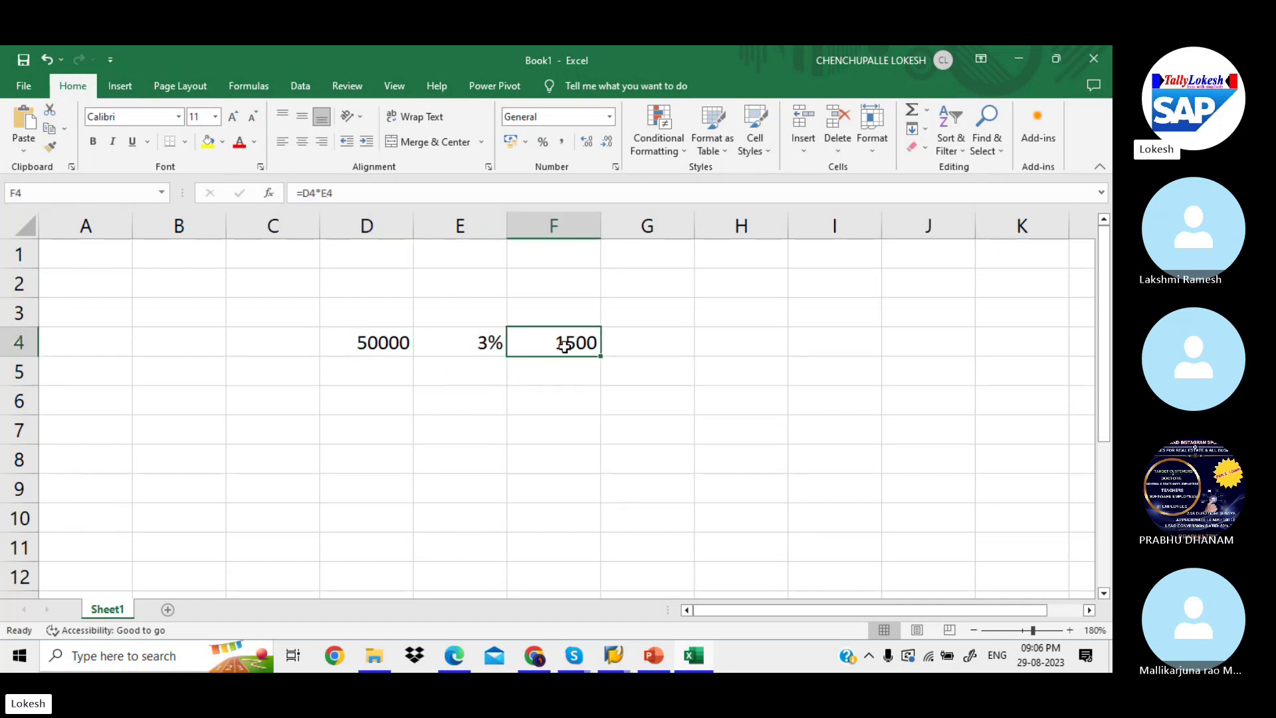
{"action": "left_click", "coordinate": [519, 377]}
{"action": "type", "text": "="}
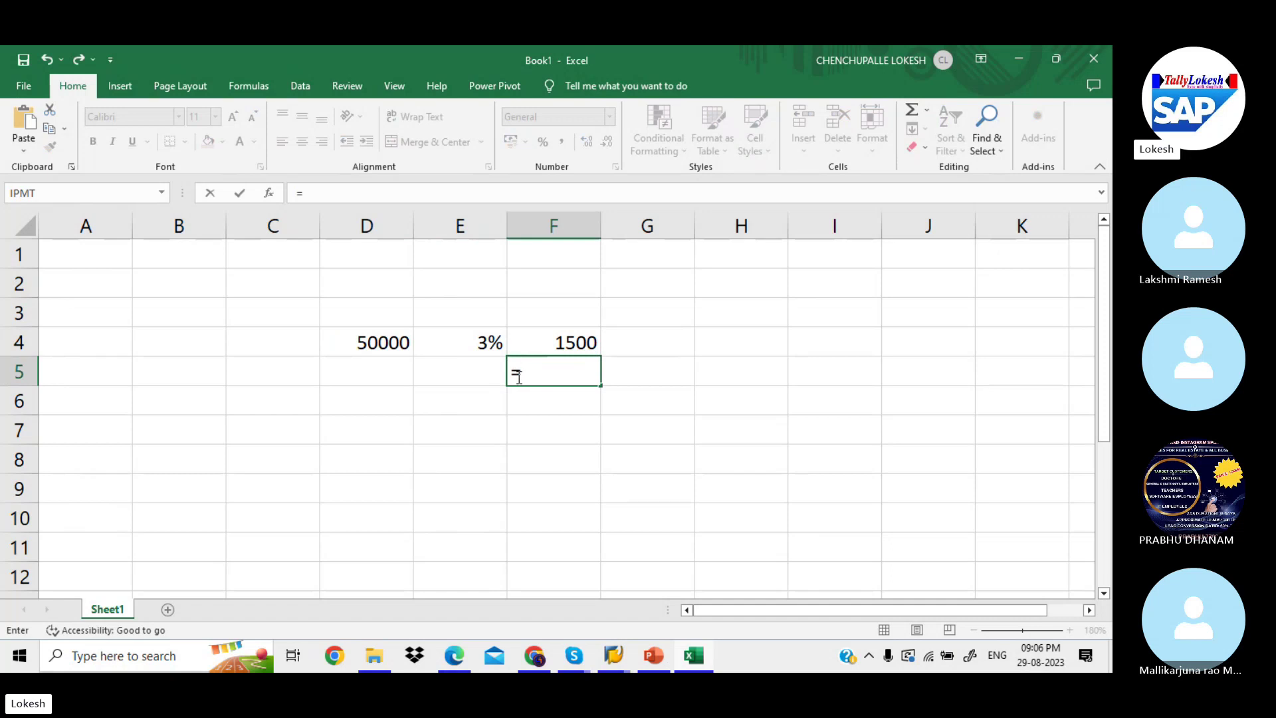
{"action": "left_click", "coordinate": [391, 342]}
{"action": "type", "text": "-"}
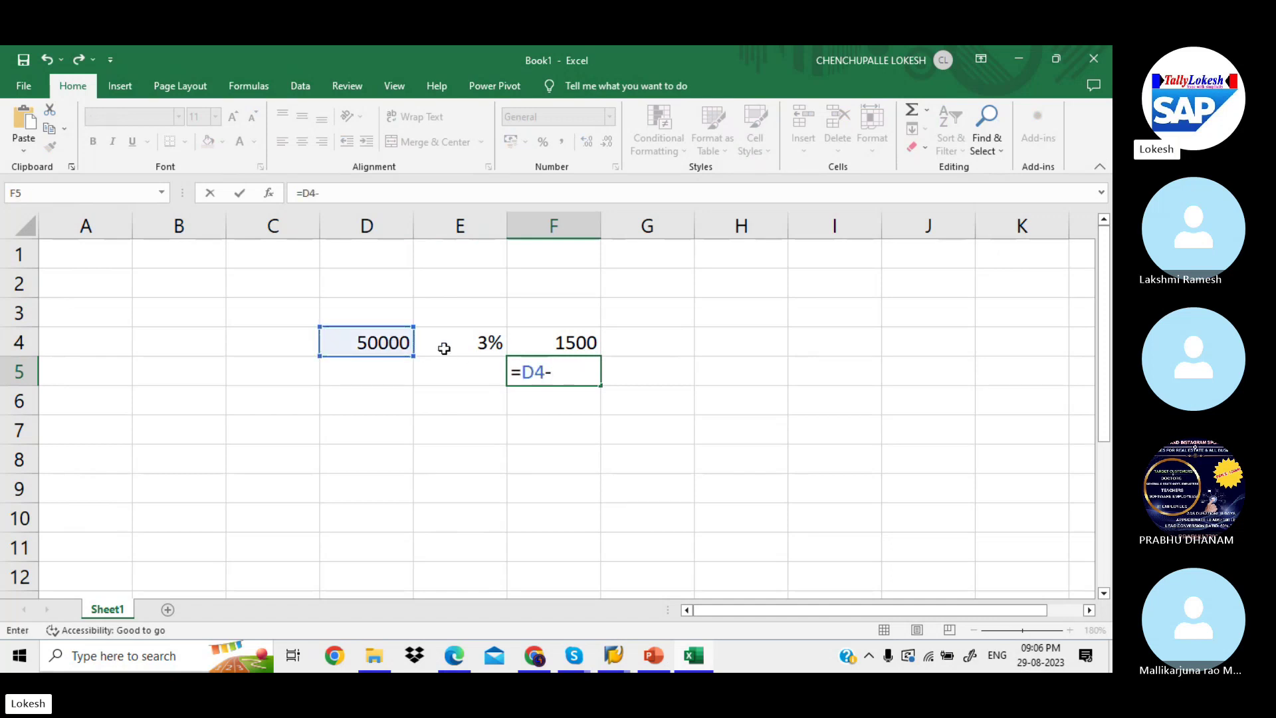
{"action": "left_click", "coordinate": [564, 346]}
{"action": "key", "text": "Return"}
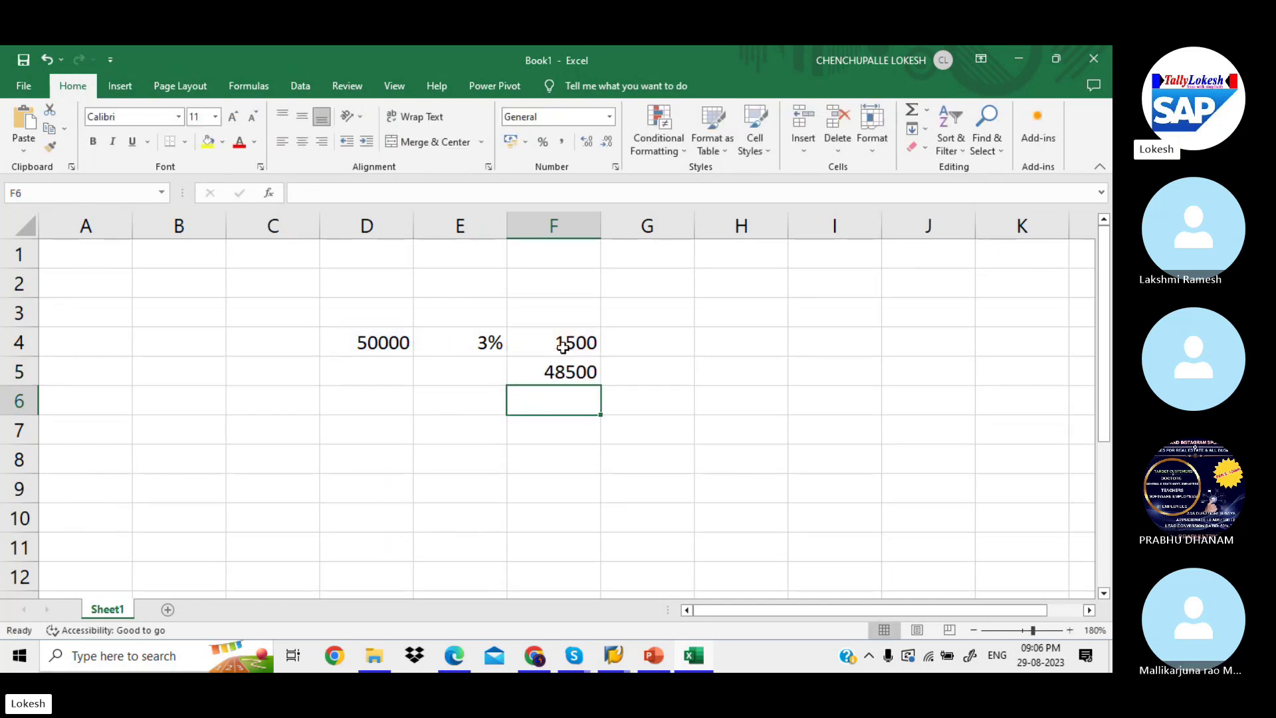
{"action": "left_click", "coordinate": [568, 368]}
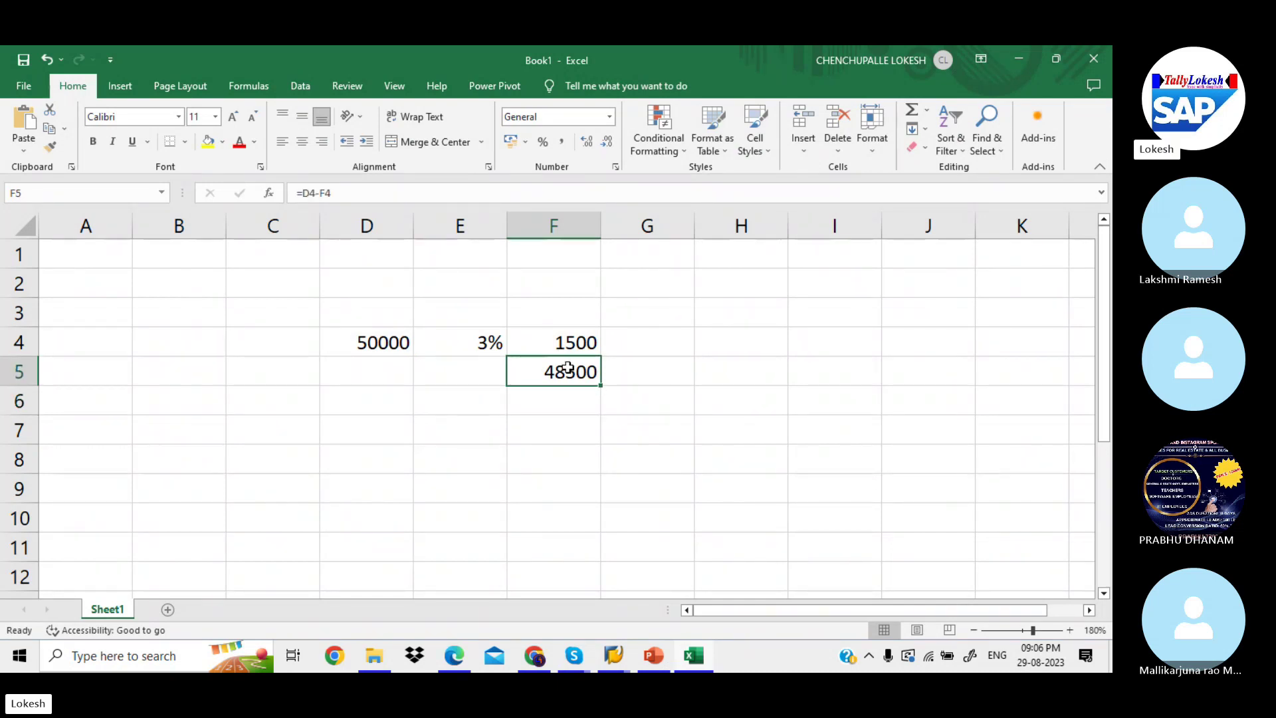
{"action": "left_click", "coordinate": [382, 339]}
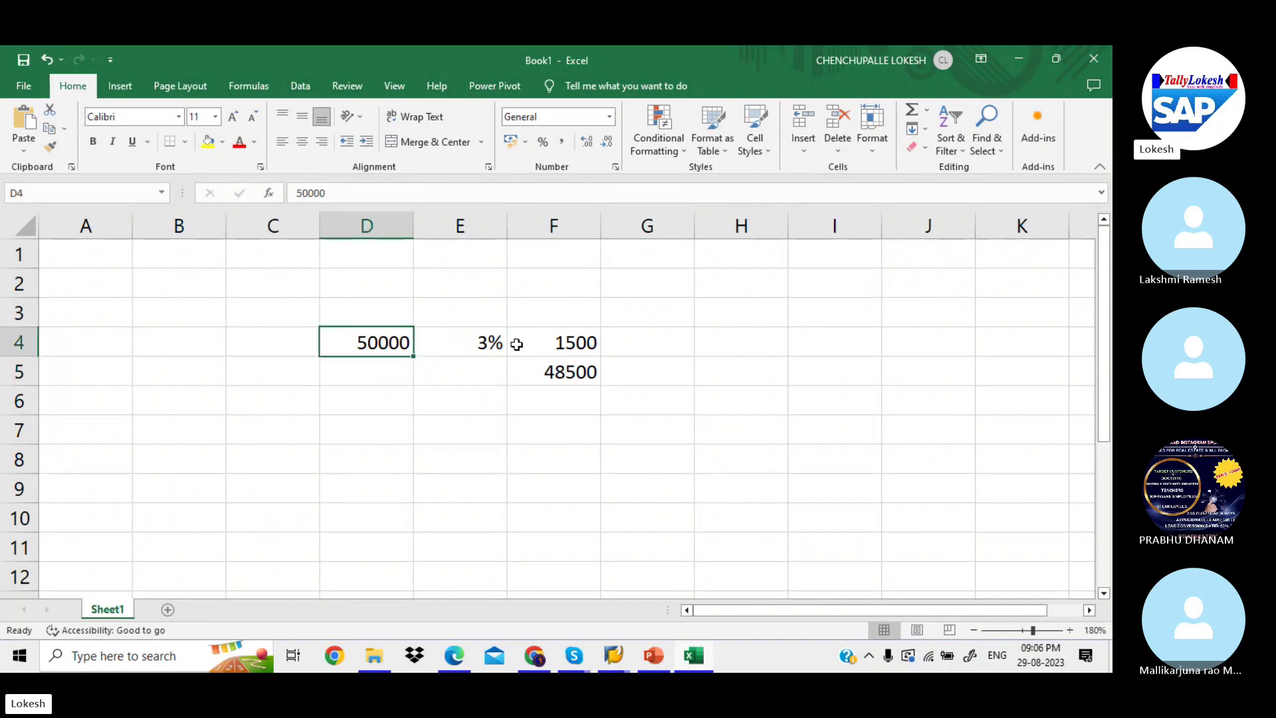
{"action": "left_click", "coordinate": [593, 347]}
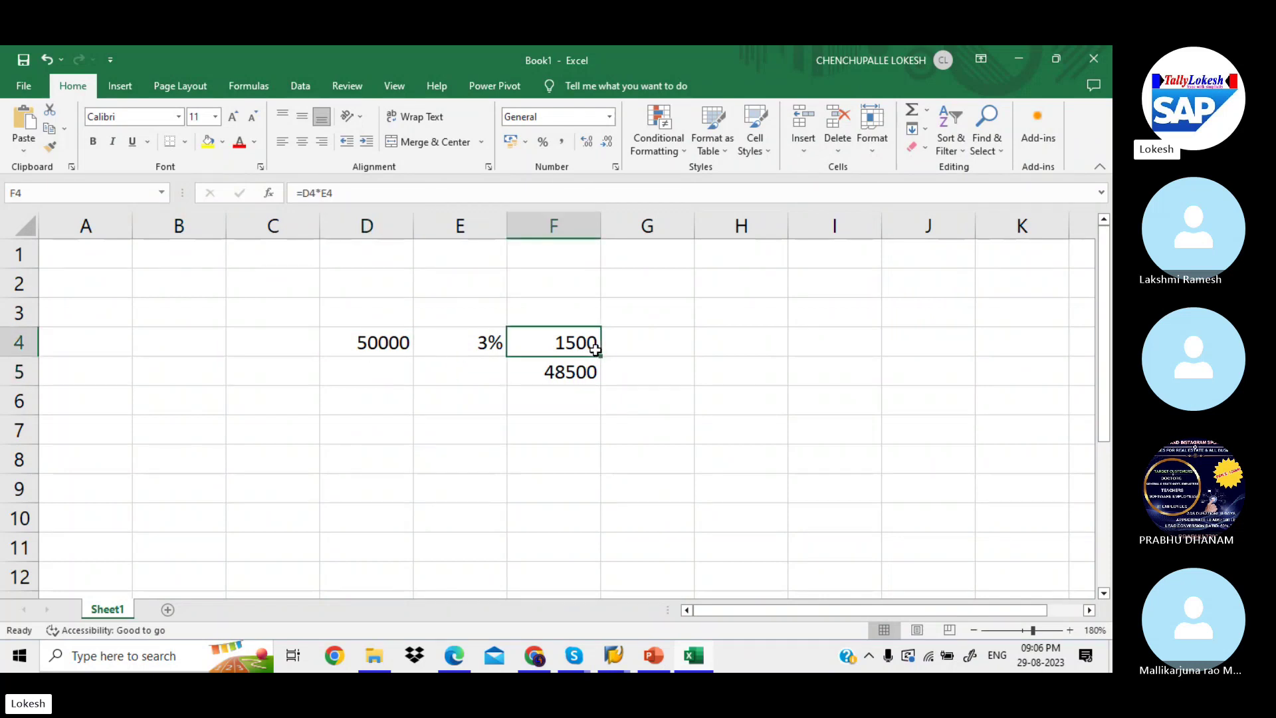
{"action": "left_click", "coordinate": [555, 376]}
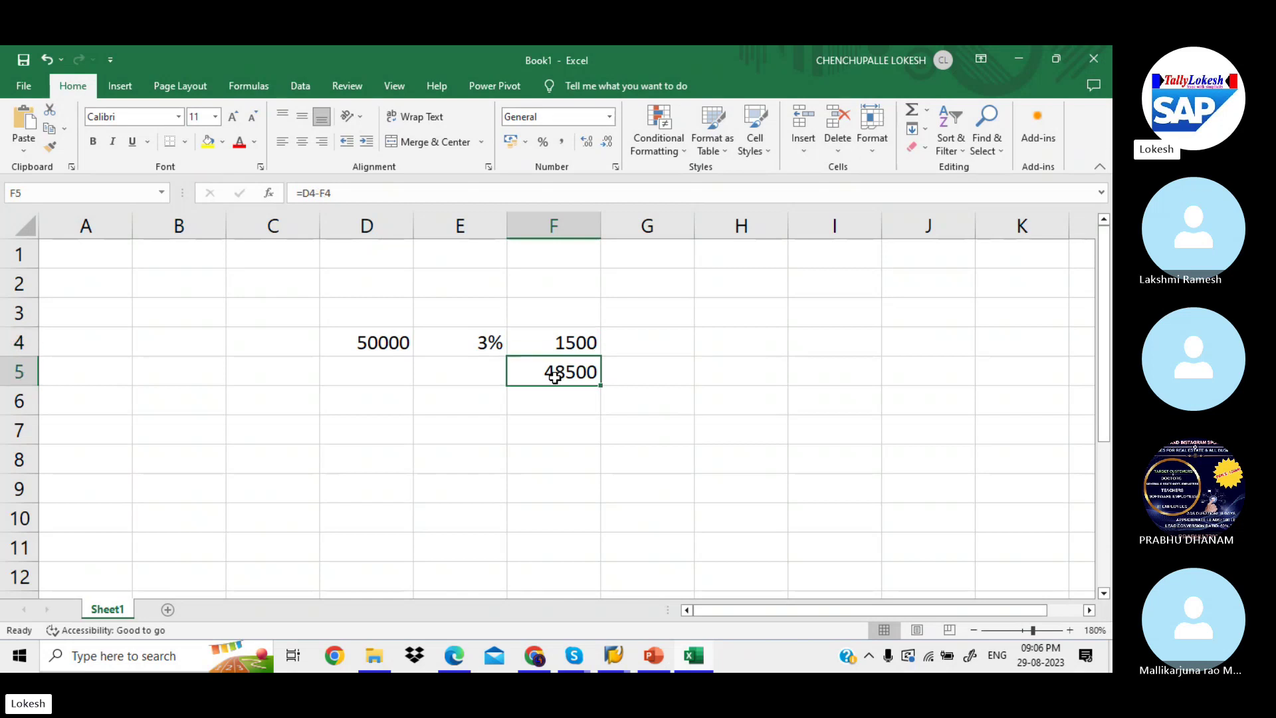
Switch to SAP and start the outgoing payment transaction F-53 in a new session.
{"action": "key", "text": "alt+Tab"}
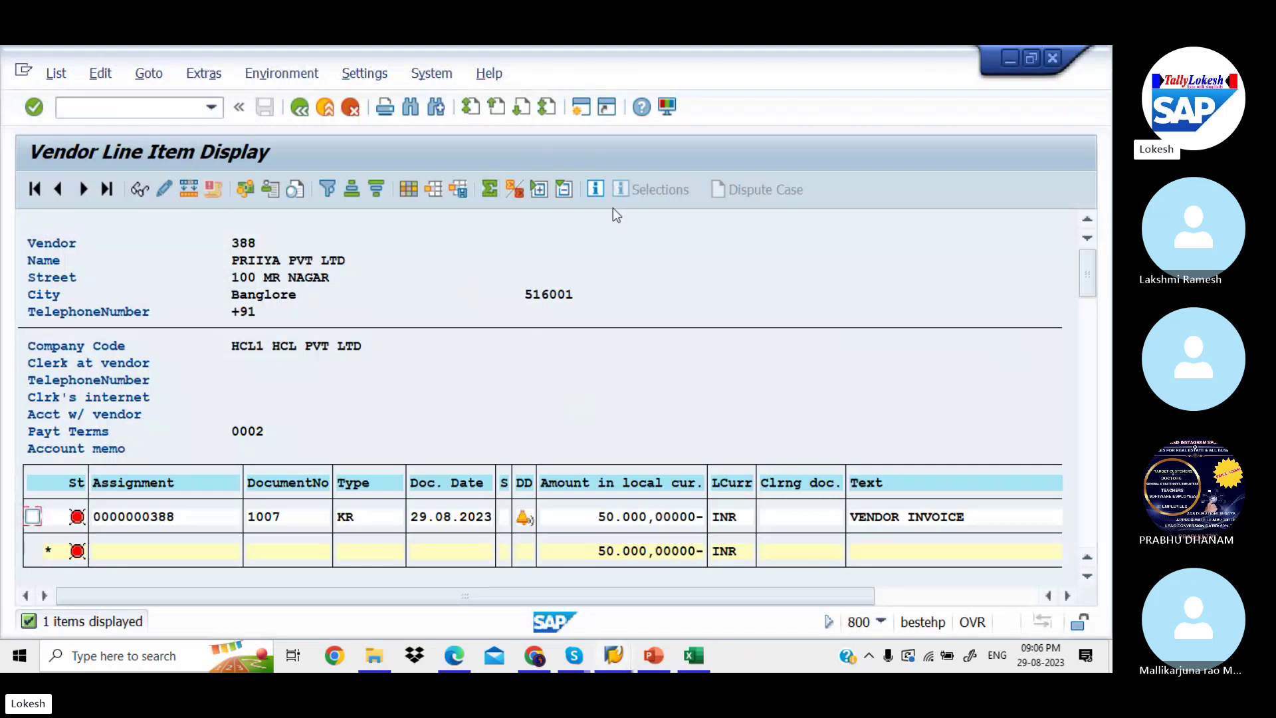
{"action": "left_click", "coordinate": [582, 107]}
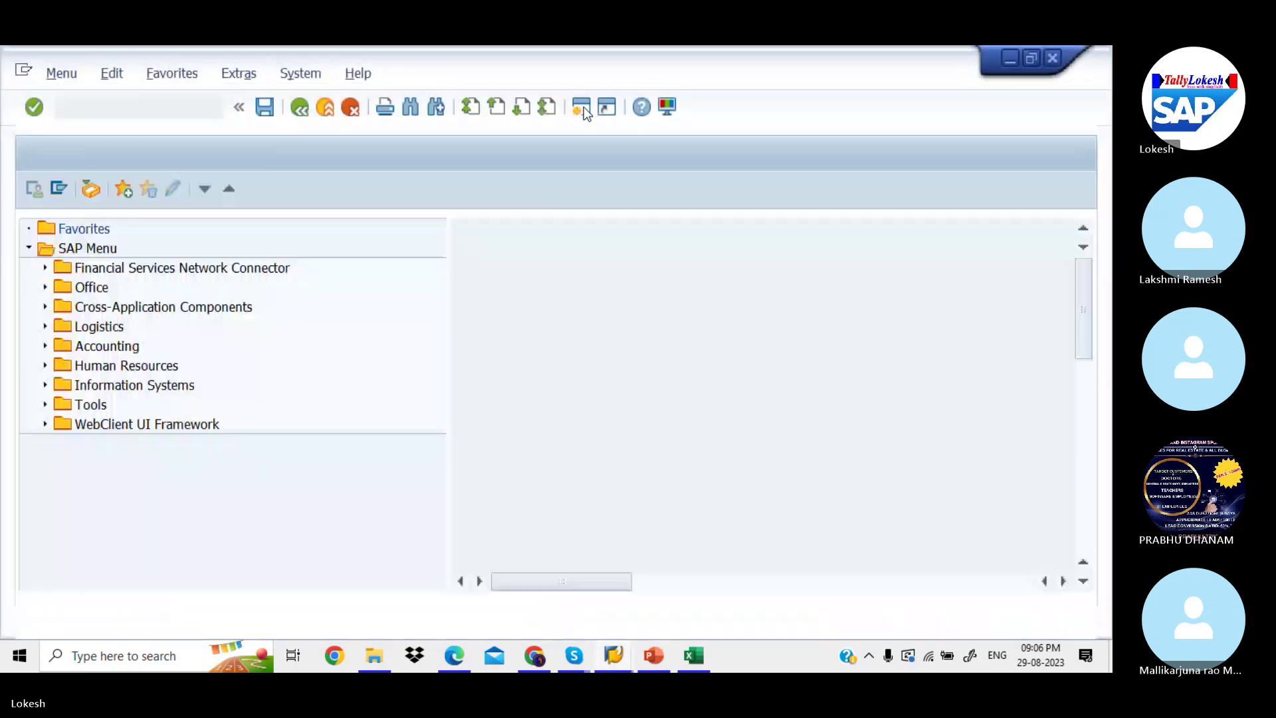
{"action": "type", "text": "F-53"}
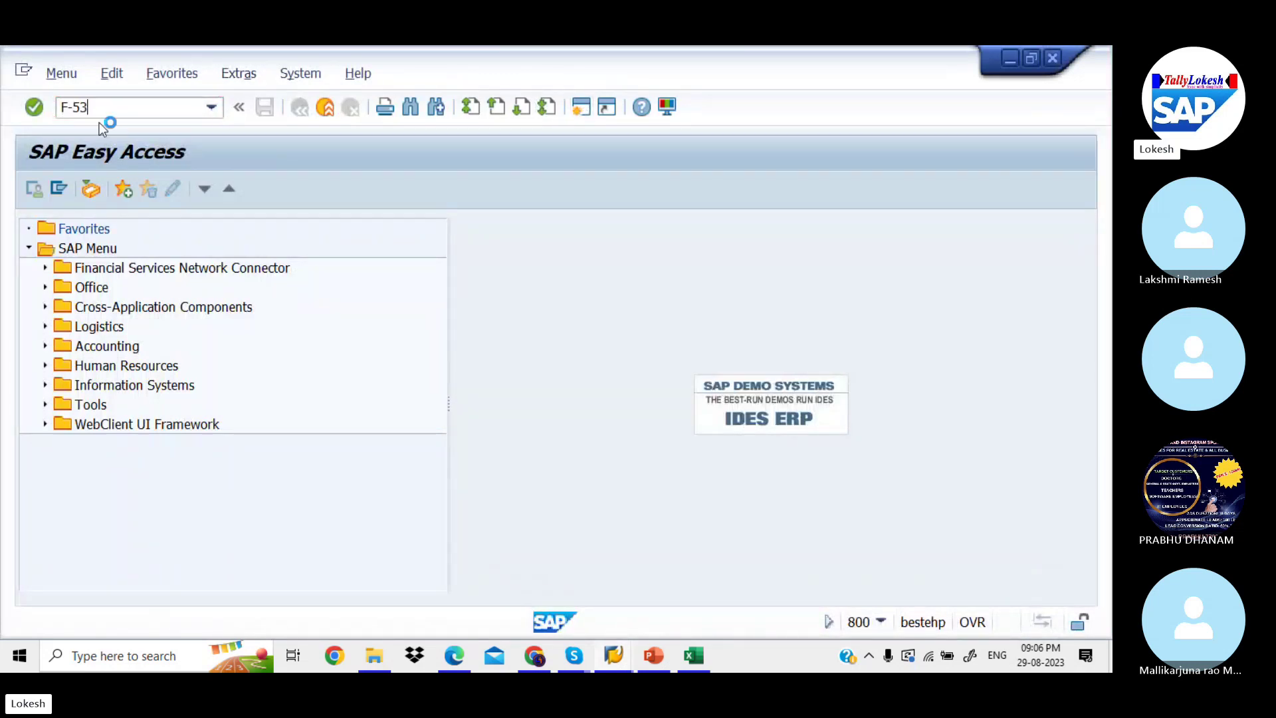
{"action": "key", "text": "Return"}
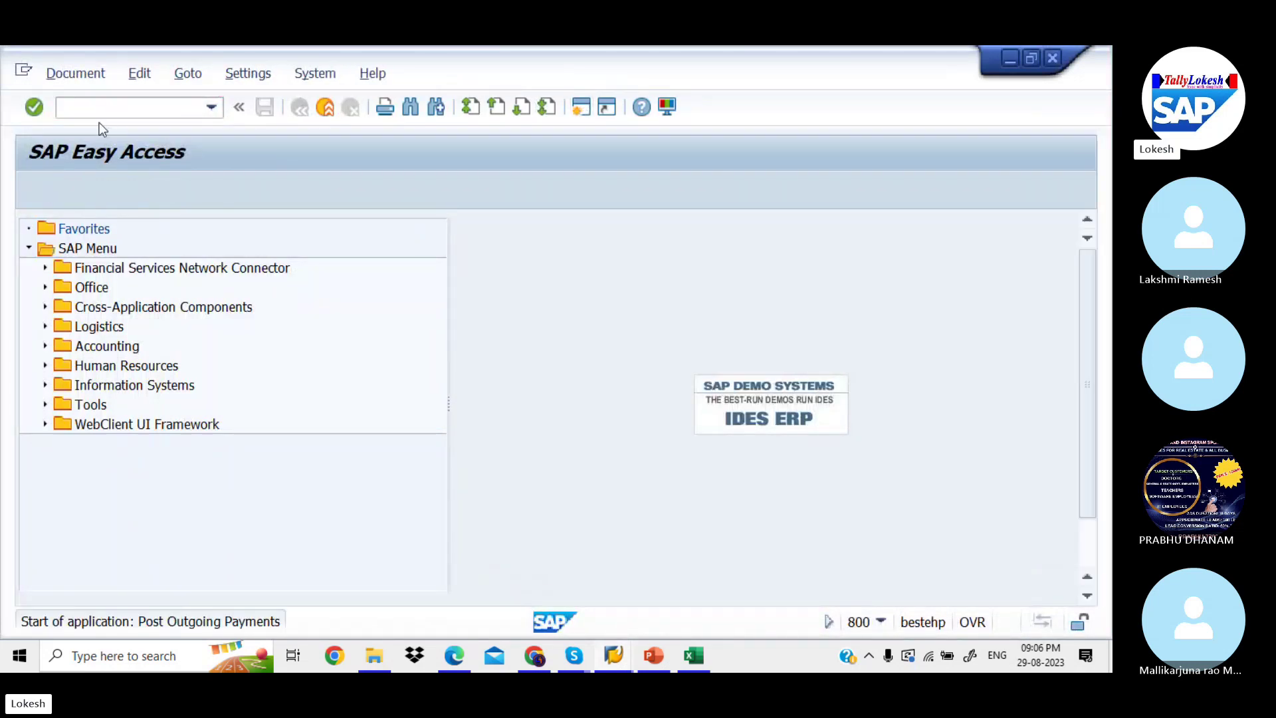
Set the outgoing payment's document date to 29.08.2023, keeping company code HCL1 and currency INR.
{"action": "key", "text": "BackSpace"}
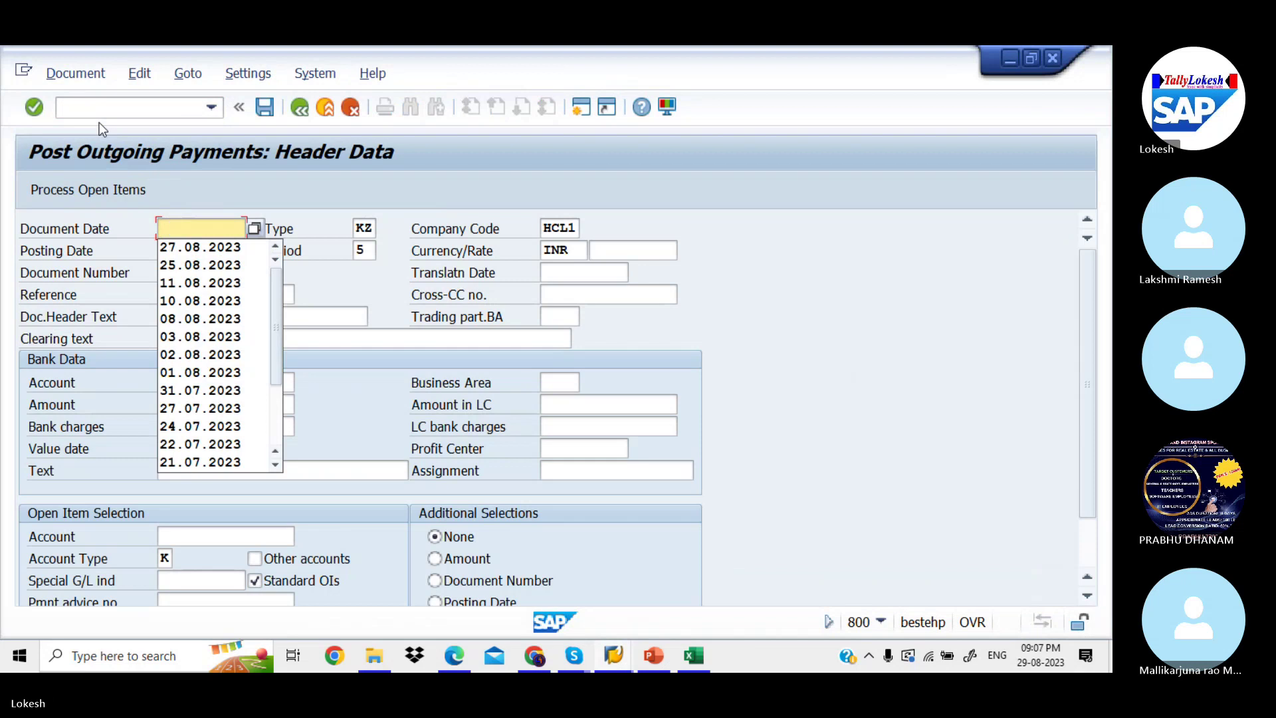
{"action": "type", "text": "29."}
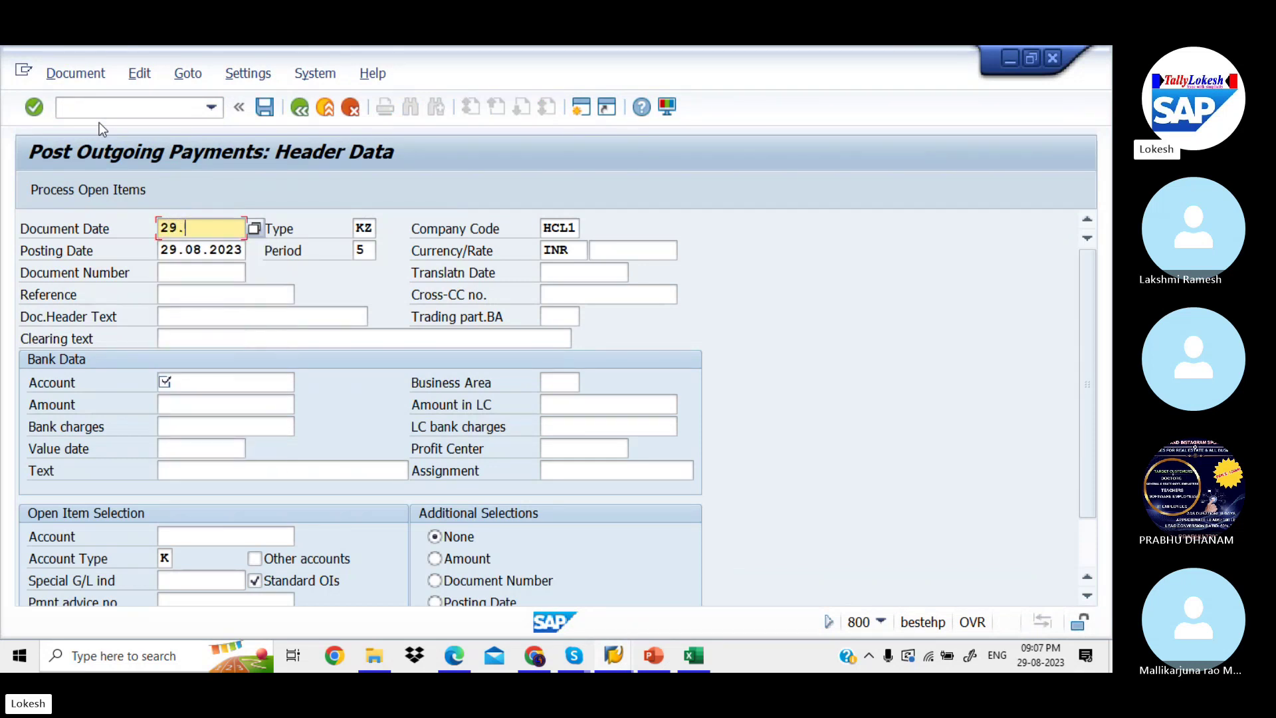
{"action": "type", "text": "08.2023"}
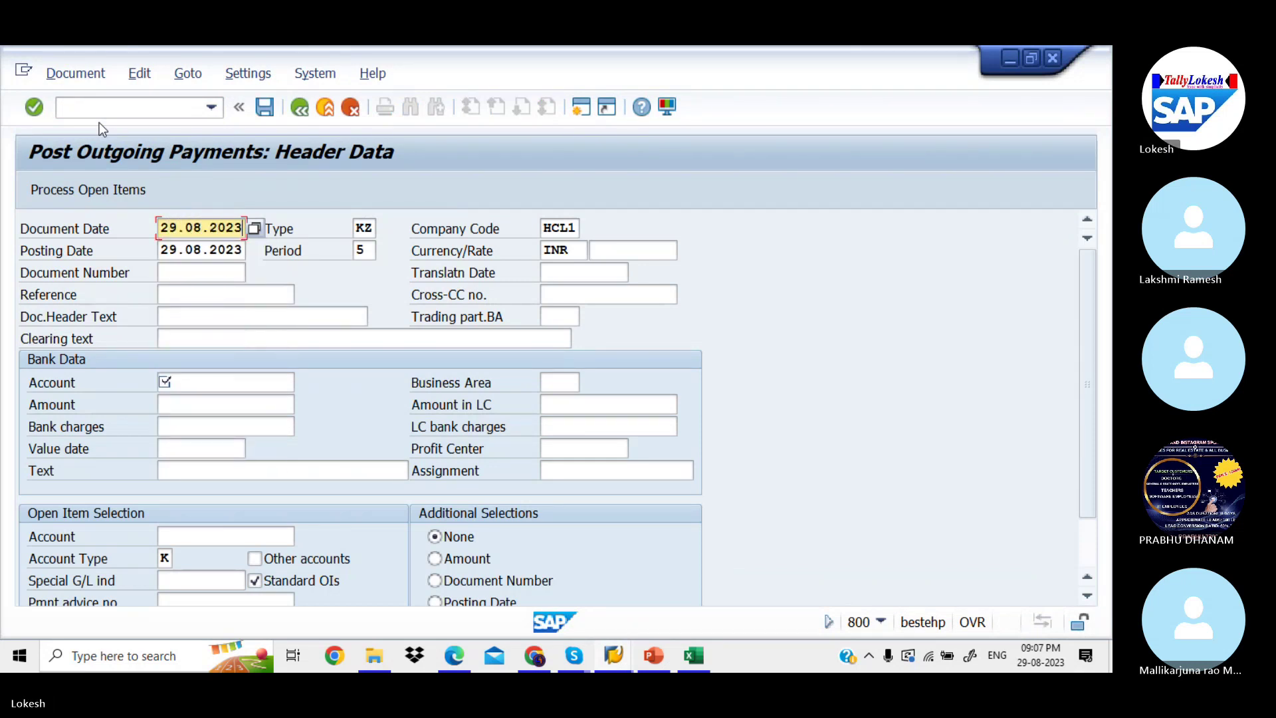
{"action": "key", "text": "Tab"}
{"action": "key", "text": "Tab"}
{"action": "key", "text": "Tab"}
{"action": "key", "text": "Tab"}
{"action": "key", "text": "Tab"}
{"action": "key", "text": "Tab"}
{"action": "key", "text": "Tab"}
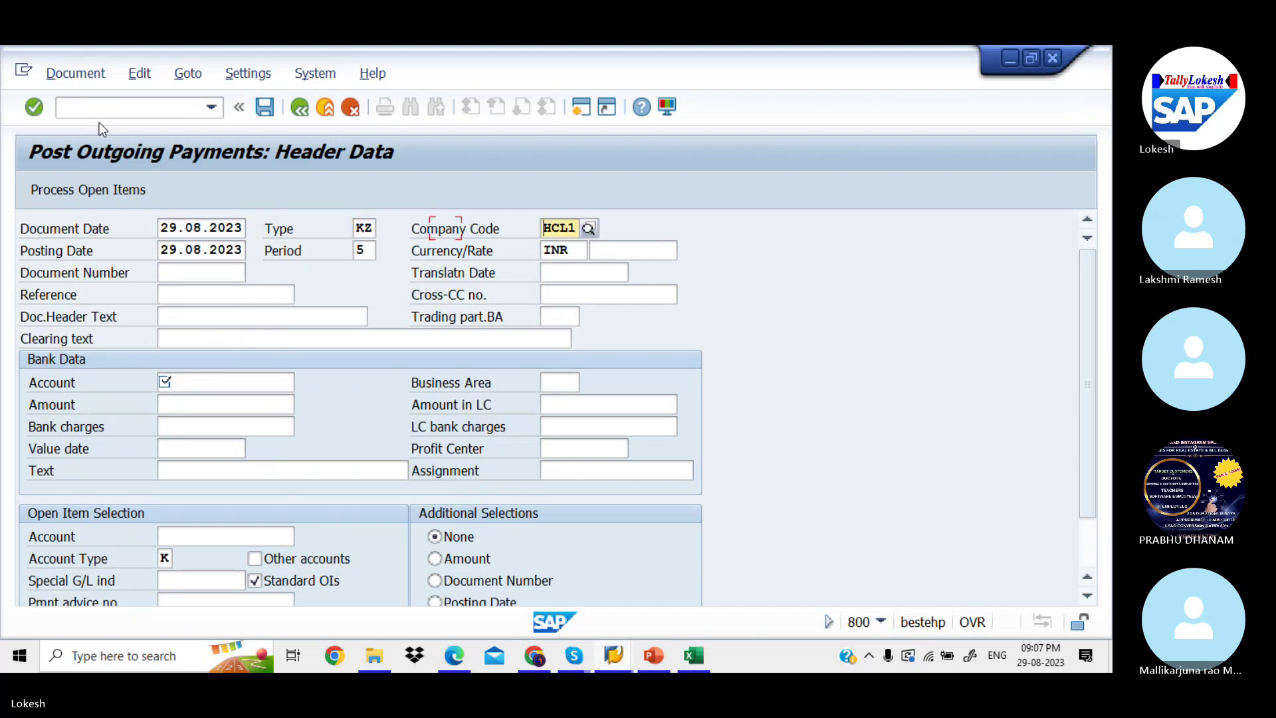
{"action": "key", "text": "Tab"}
{"action": "key", "text": "Tab"}
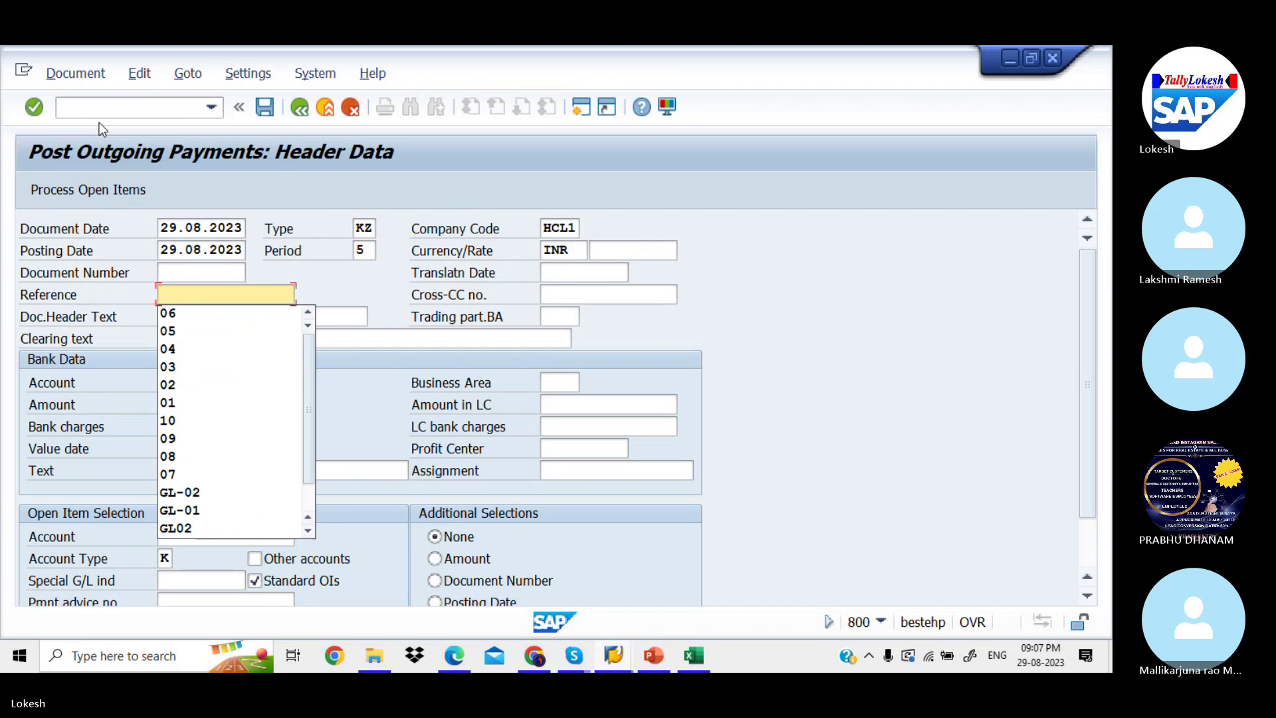
Enter reference 07 and the document header text Vendor Payment for the outgoing payment.
{"action": "type", "text": "07"}
{"action": "key", "text": "Tab"}
{"action": "key", "text": "Tab"}
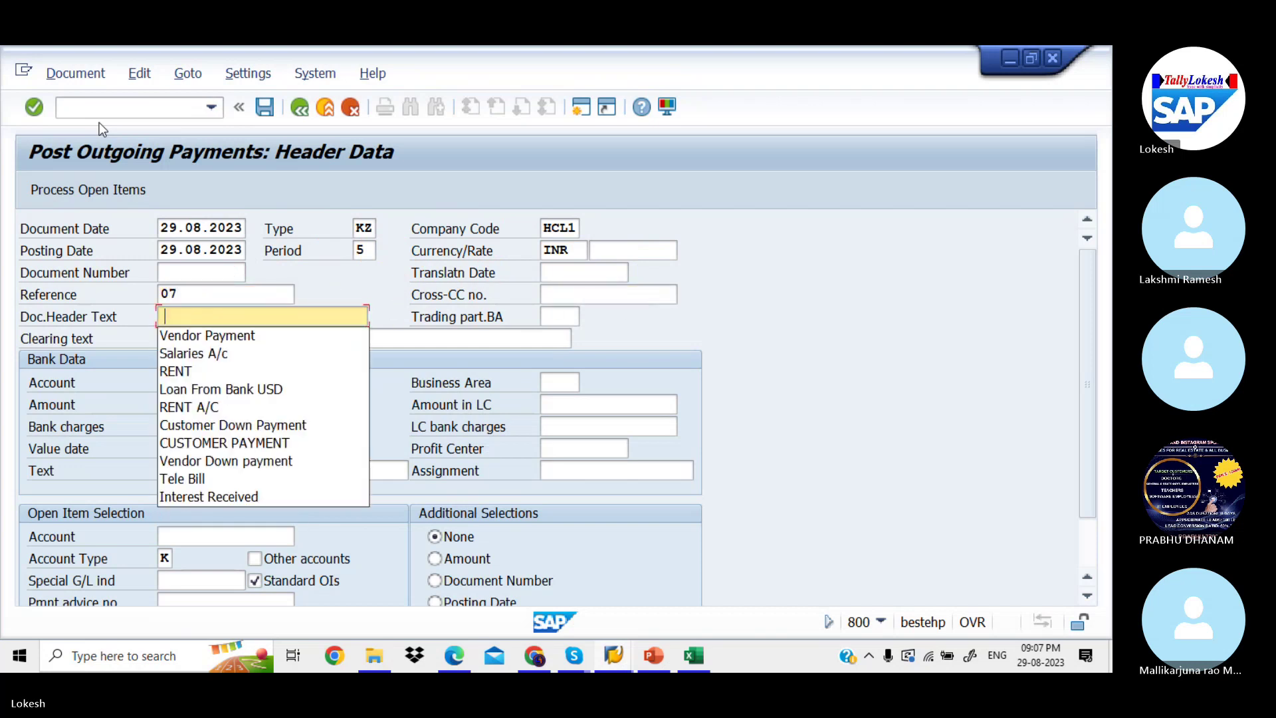
{"action": "key", "text": "Down"}
{"action": "key", "text": "Return"}
{"action": "key", "text": "Tab"}
{"action": "key", "text": "Tab"}
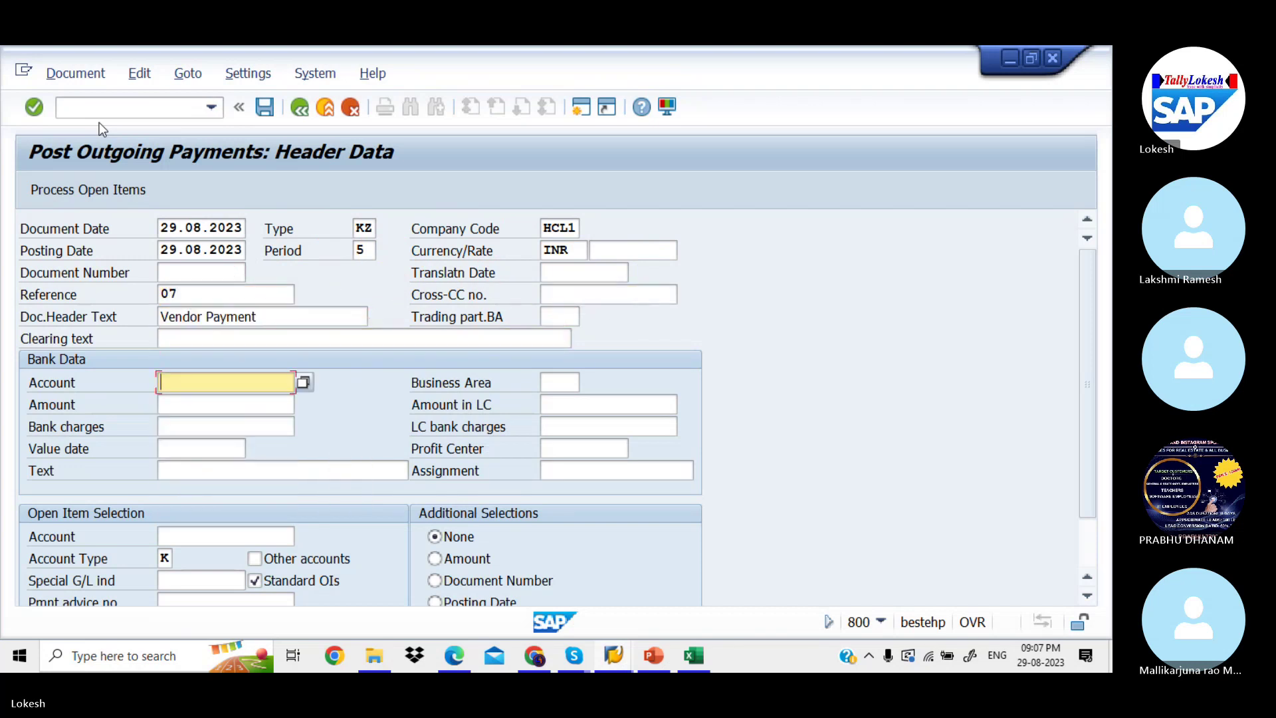
Fill in the bank data with the bank G/L account and the amount 48500.
{"action": "key", "text": "Return"}
{"action": "key", "text": "Tab"}
{"action": "key", "text": "Tab"}
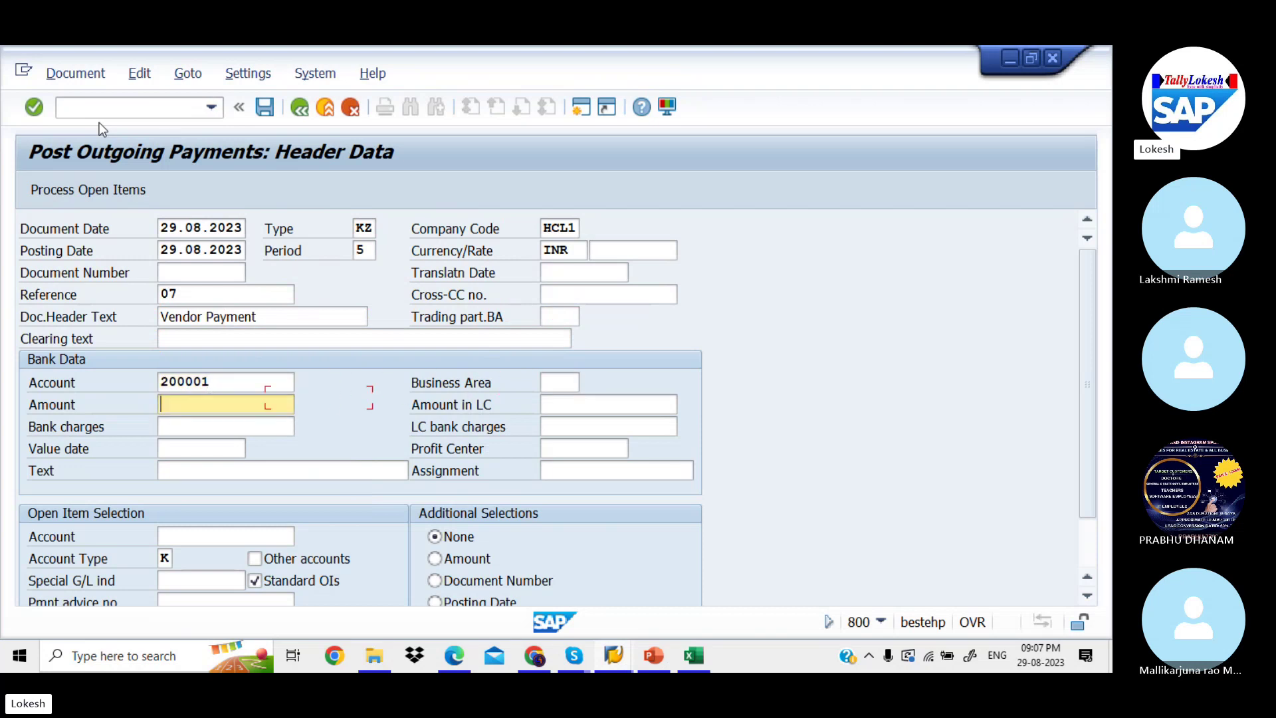
{"action": "type", "text": "48"}
{"action": "key", "text": "Down"}
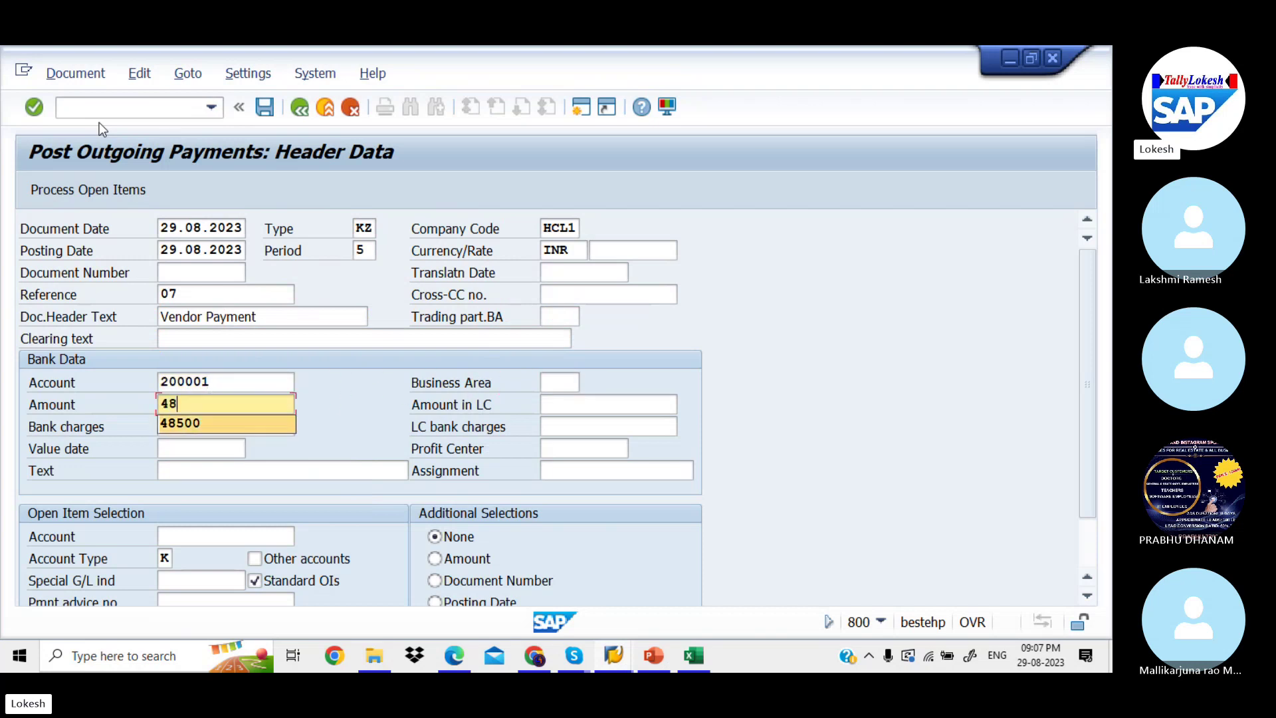
{"action": "key", "text": "Return"}
{"action": "key", "text": "Tab"}
{"action": "key", "text": "Tab"}
{"action": "key", "text": "Tab"}
{"action": "key", "text": "Tab"}
{"action": "key", "text": "Tab"}
{"action": "key", "text": "Tab"}
{"action": "key", "text": "Tab"}
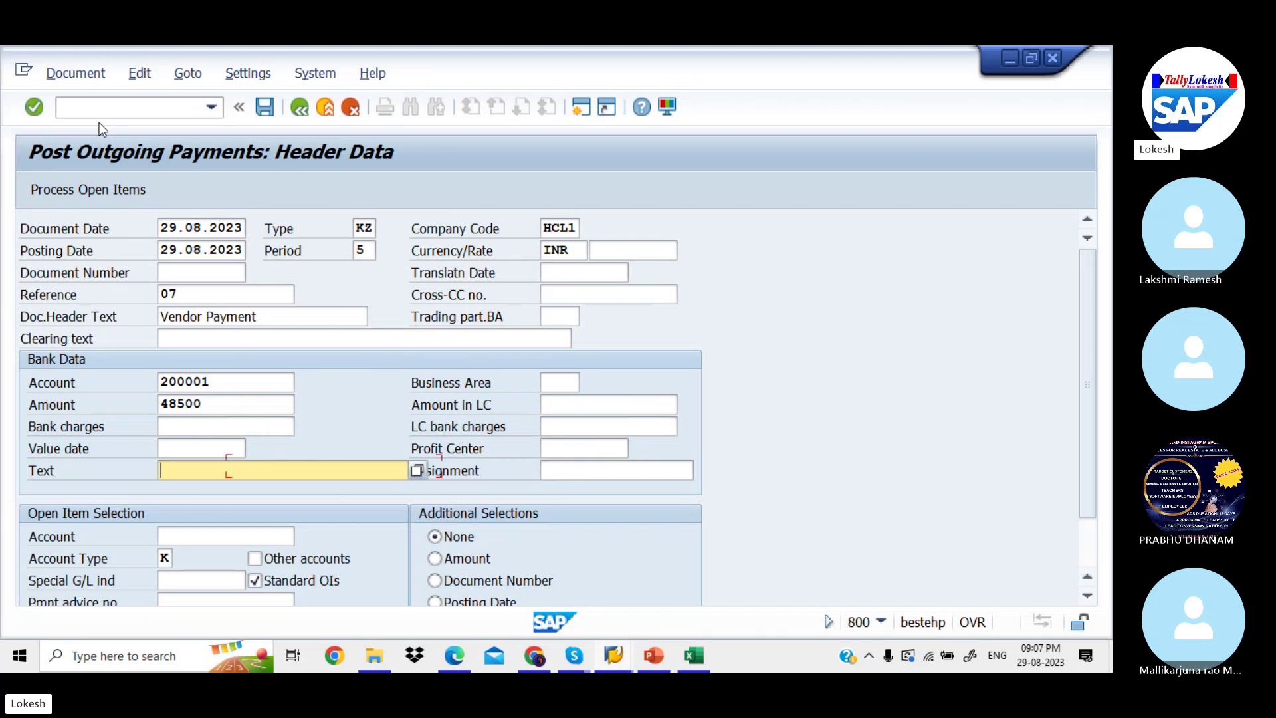
Enter the vendor's account for the open item selection, leaving the line text blank, and process its open items.
{"action": "key", "text": "BackSpace"}
{"action": "key", "text": "Down"}
{"action": "key", "text": "Return"}
{"action": "key", "text": "Tab"}
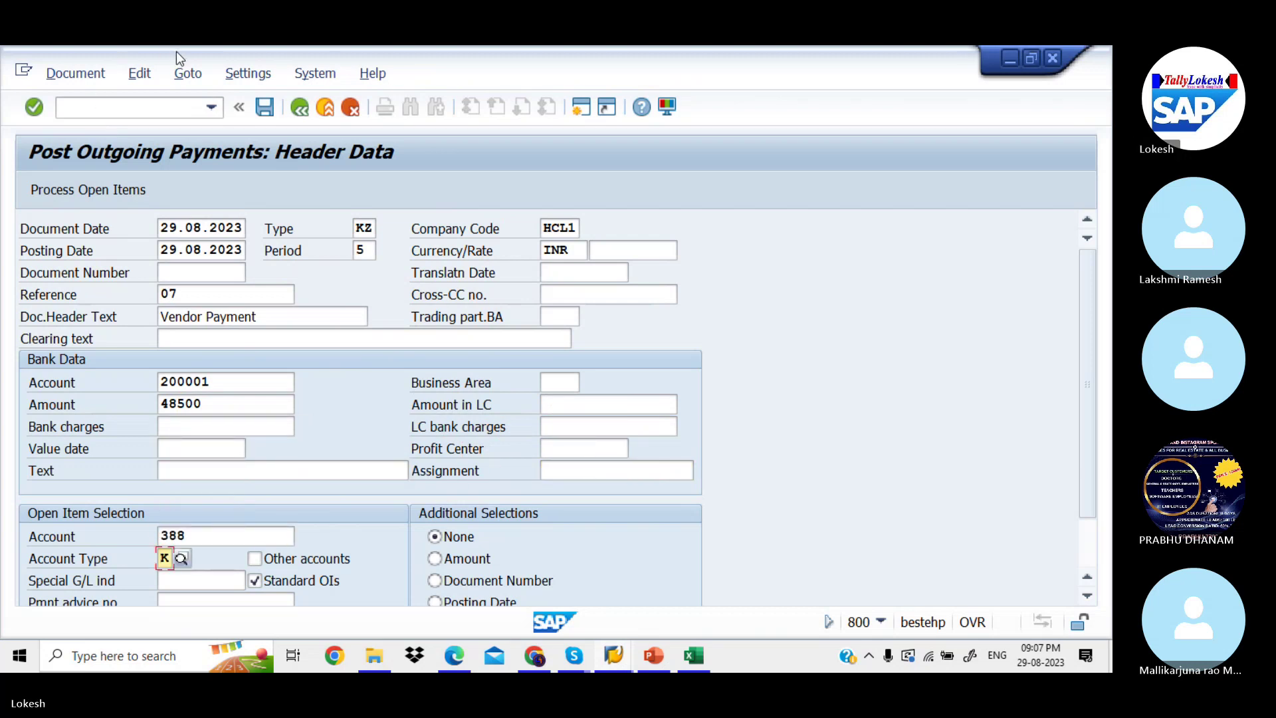
{"action": "left_click", "coordinate": [103, 198]}
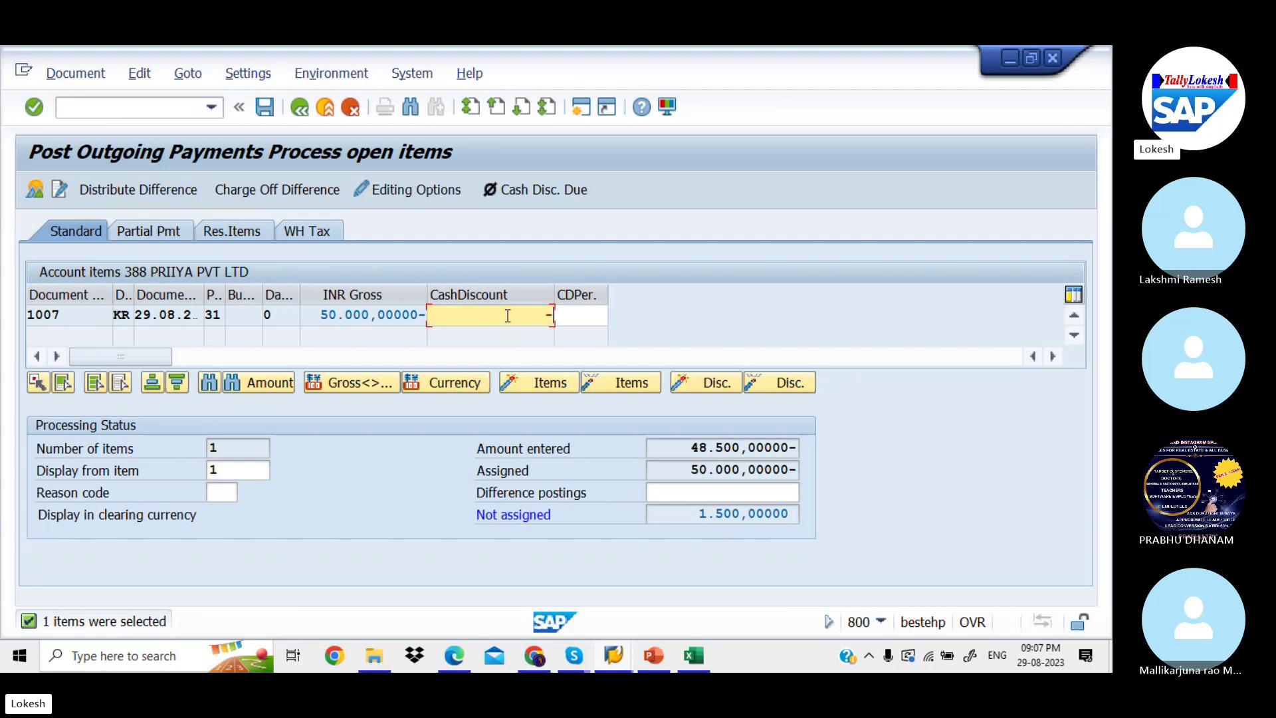
Set the invoice item's cash discount to 1500 and post the outgoing payment.
{"action": "type", "text": "1500"}
{"action": "key", "text": "Return"}
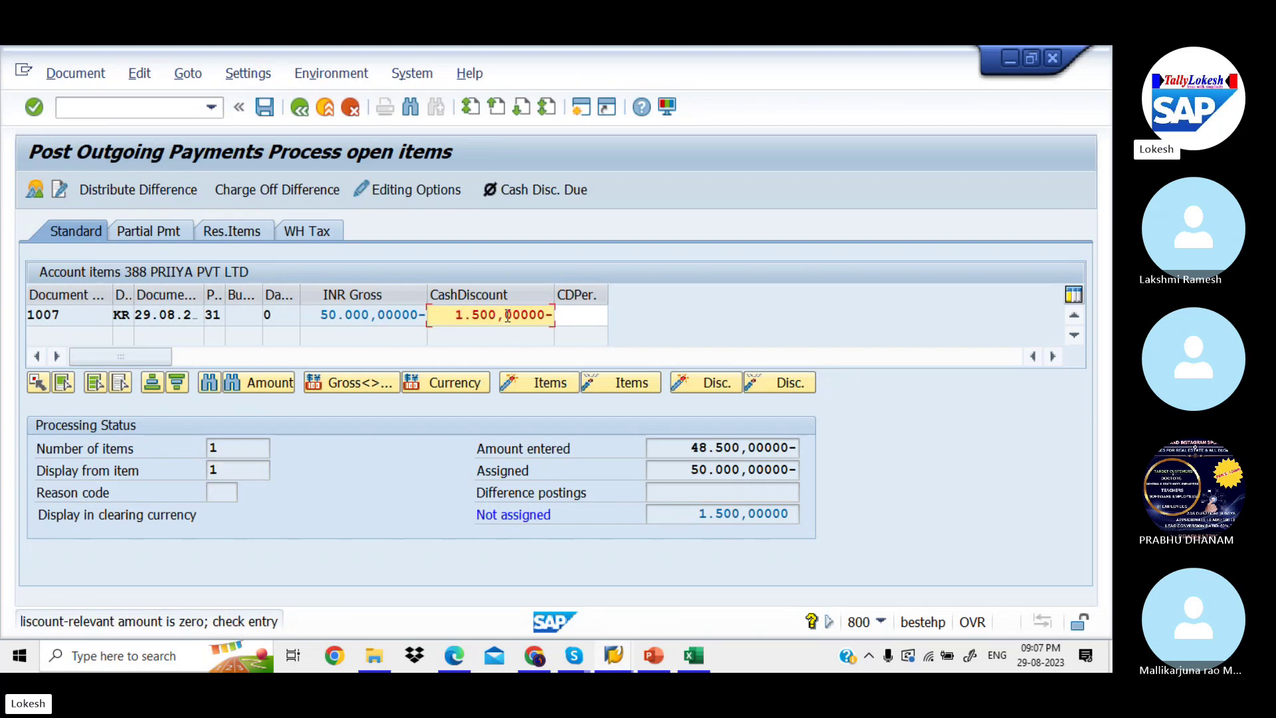
{"action": "key", "text": "Return"}
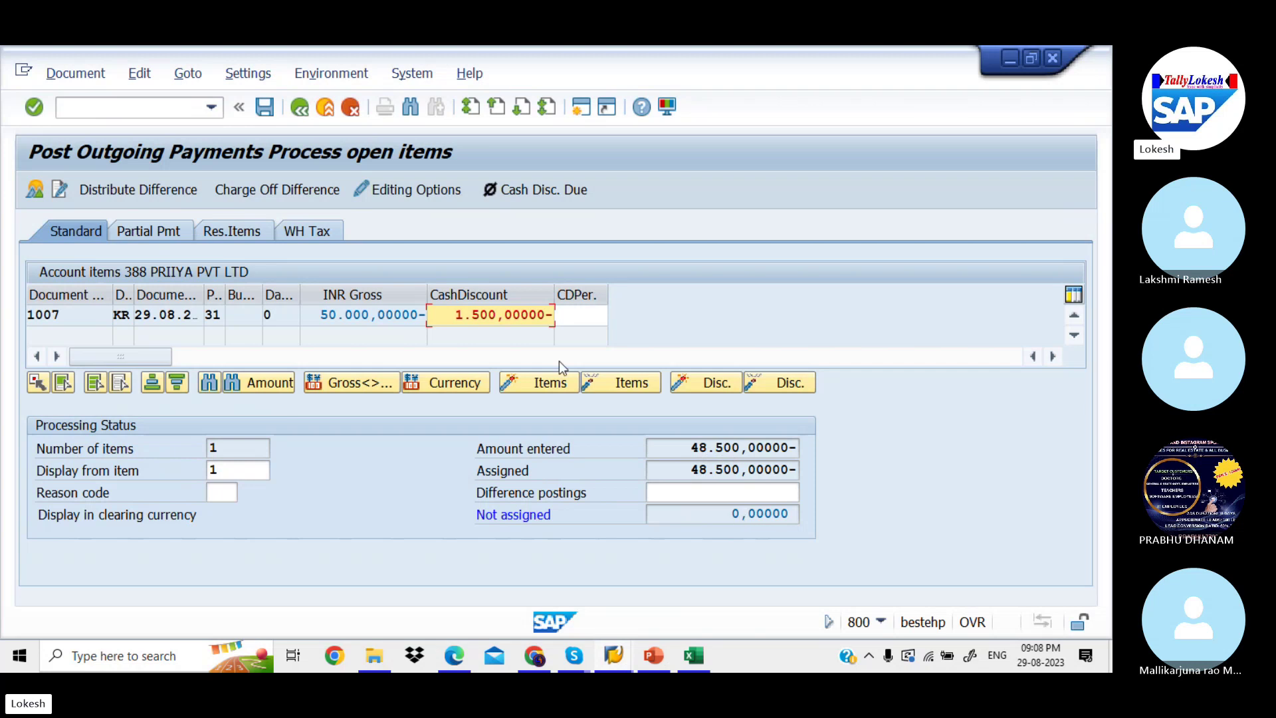
{"action": "left_click", "coordinate": [272, 112]}
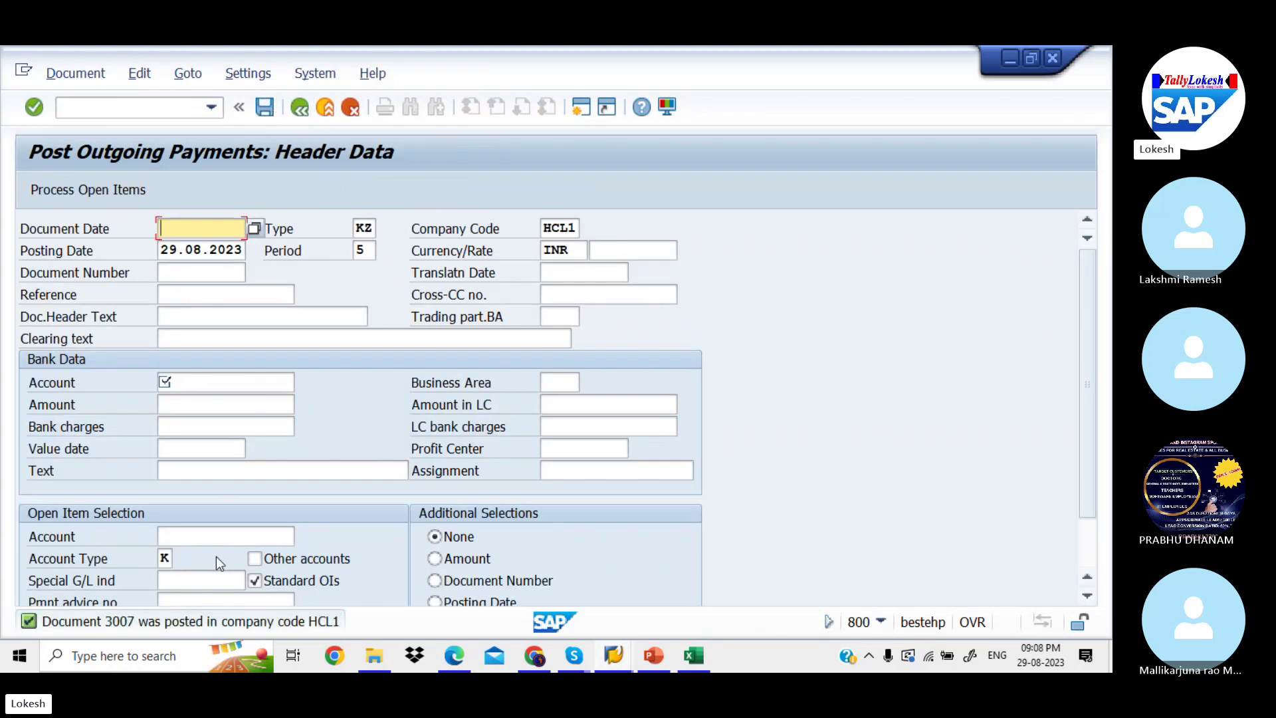
Return to the vendor line item display and refresh the open items list, closing the information message.
{"action": "key", "text": "alt+Tab"}
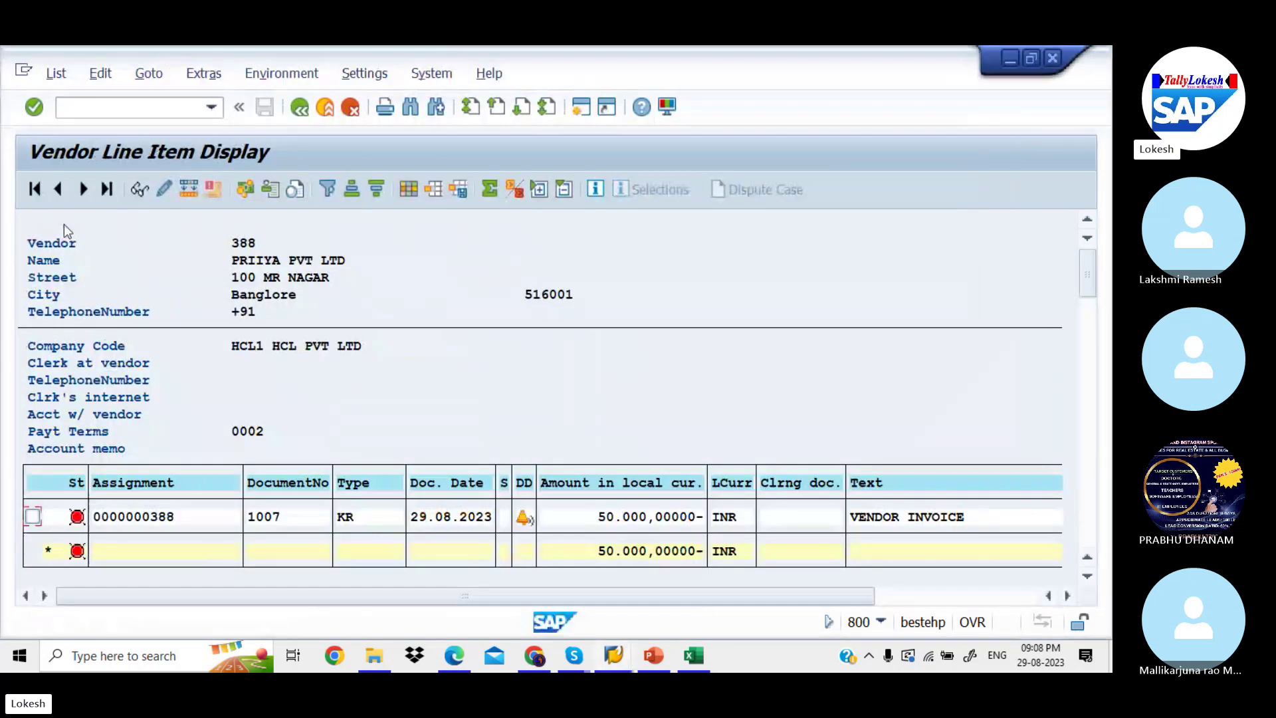
{"action": "left_click", "coordinate": [59, 74]}
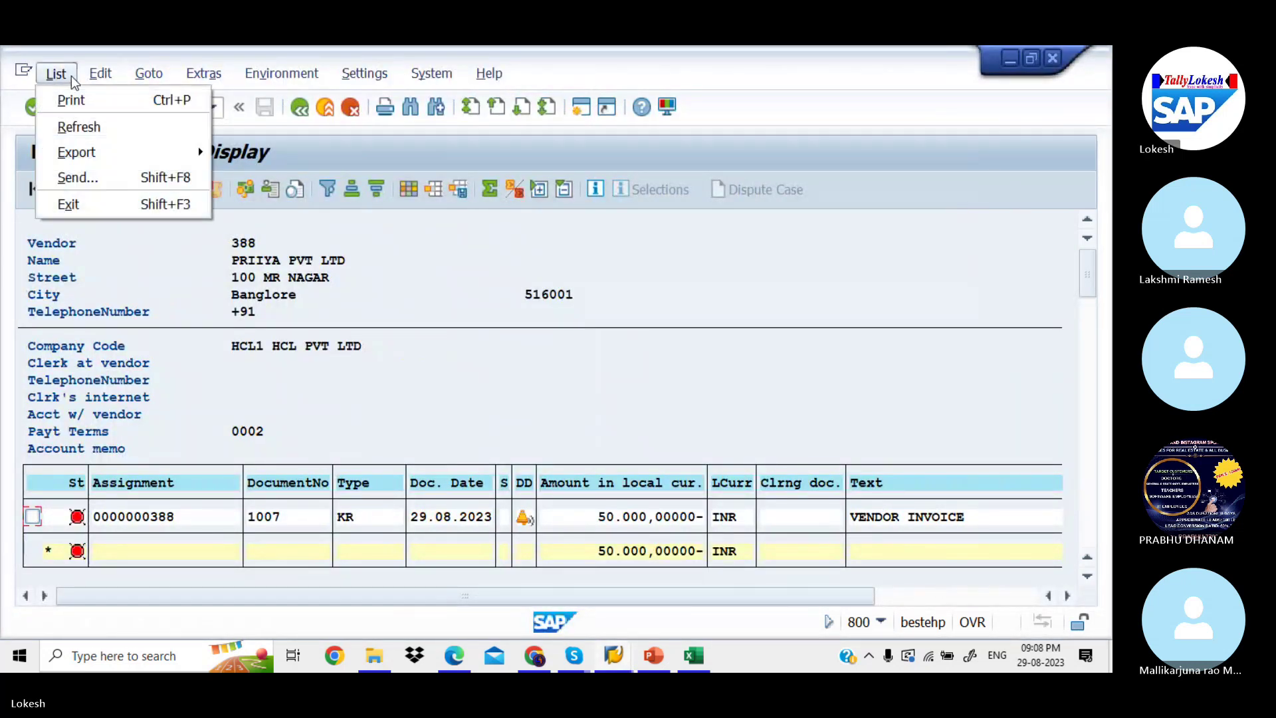
{"action": "left_click", "coordinate": [95, 131]}
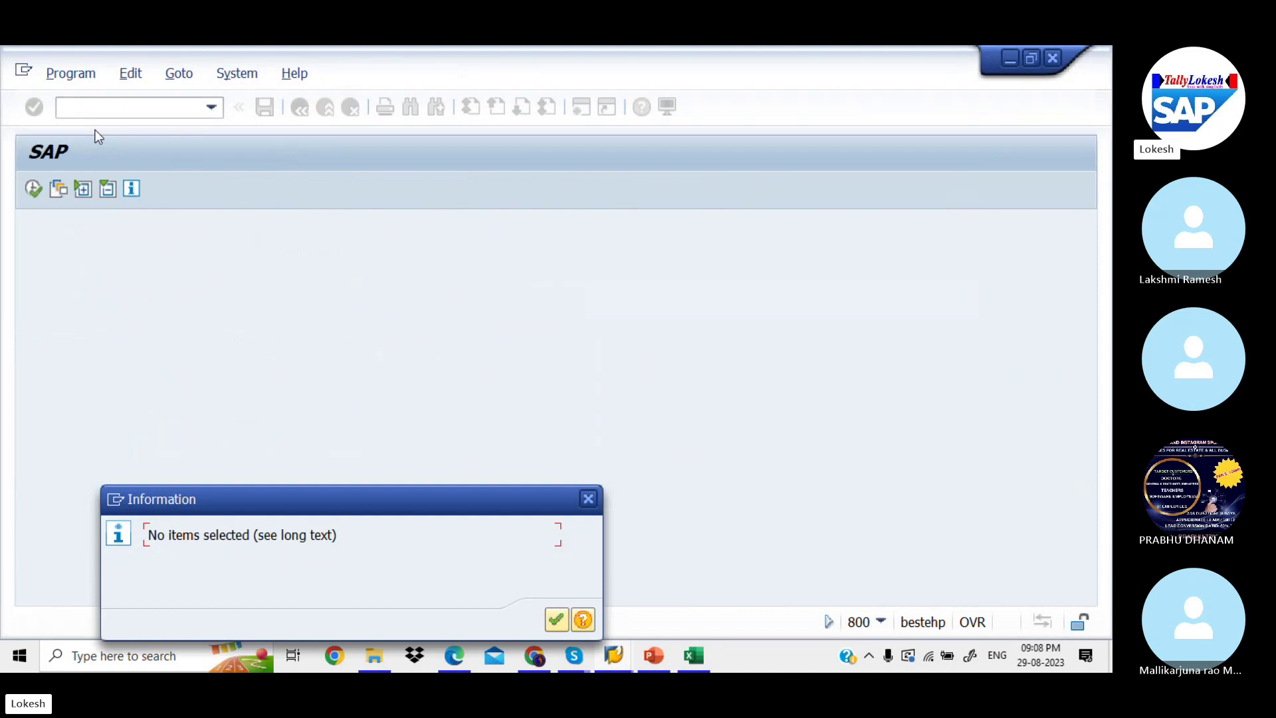
{"action": "left_click", "coordinate": [556, 622]}
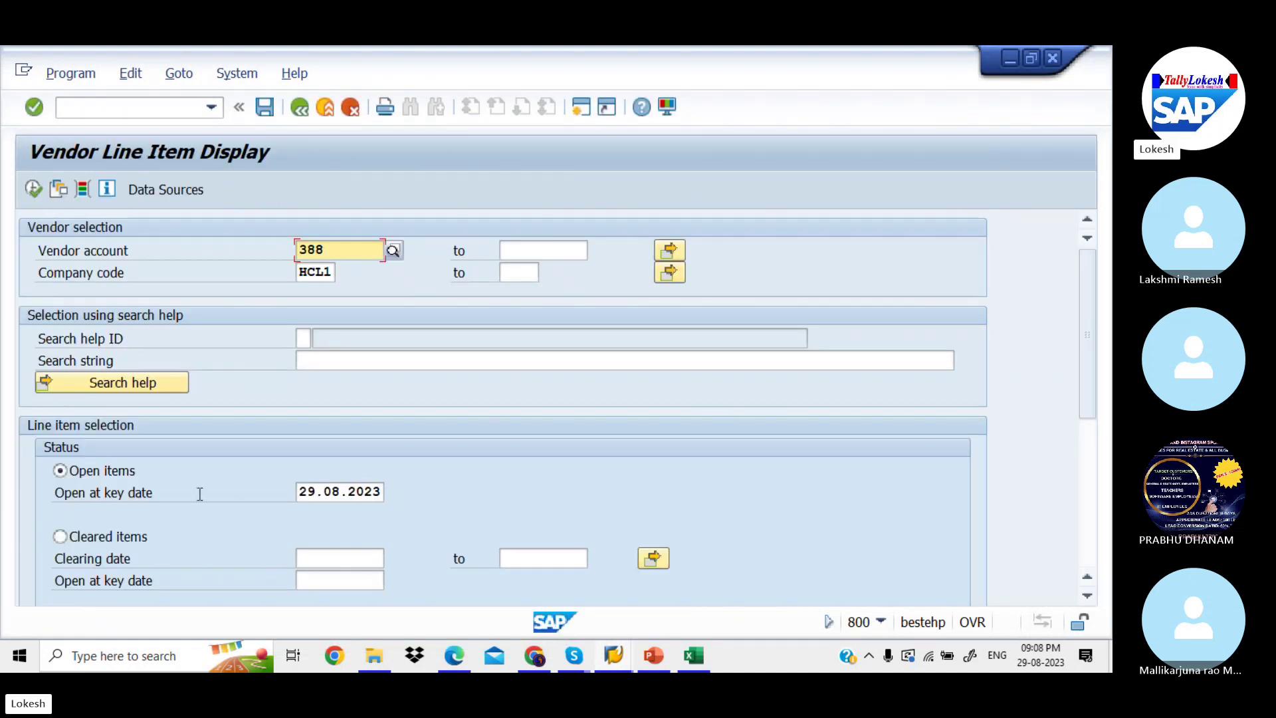
Display the vendor's cleared items with clearing date 29.08.2023, and return to the selection screen after reviewing them.
{"action": "left_click", "coordinate": [61, 535]}
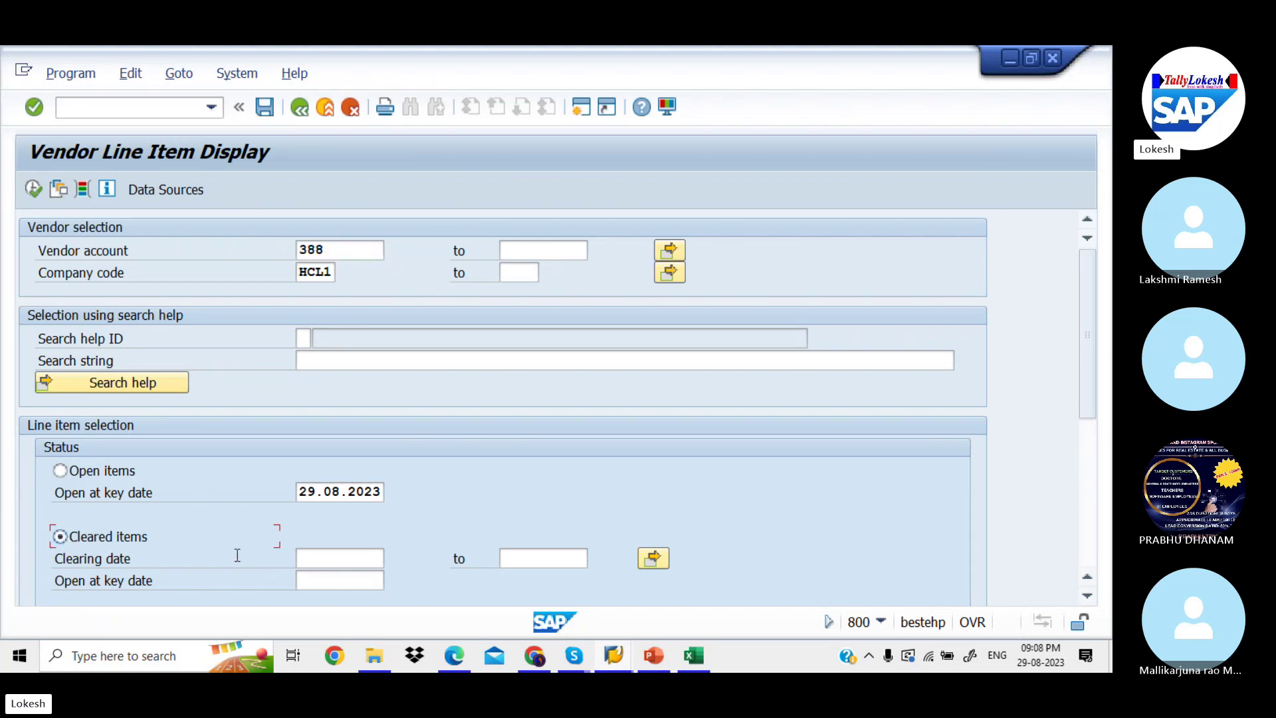
{"action": "left_click", "coordinate": [324, 558]}
{"action": "type", "text": "29"}
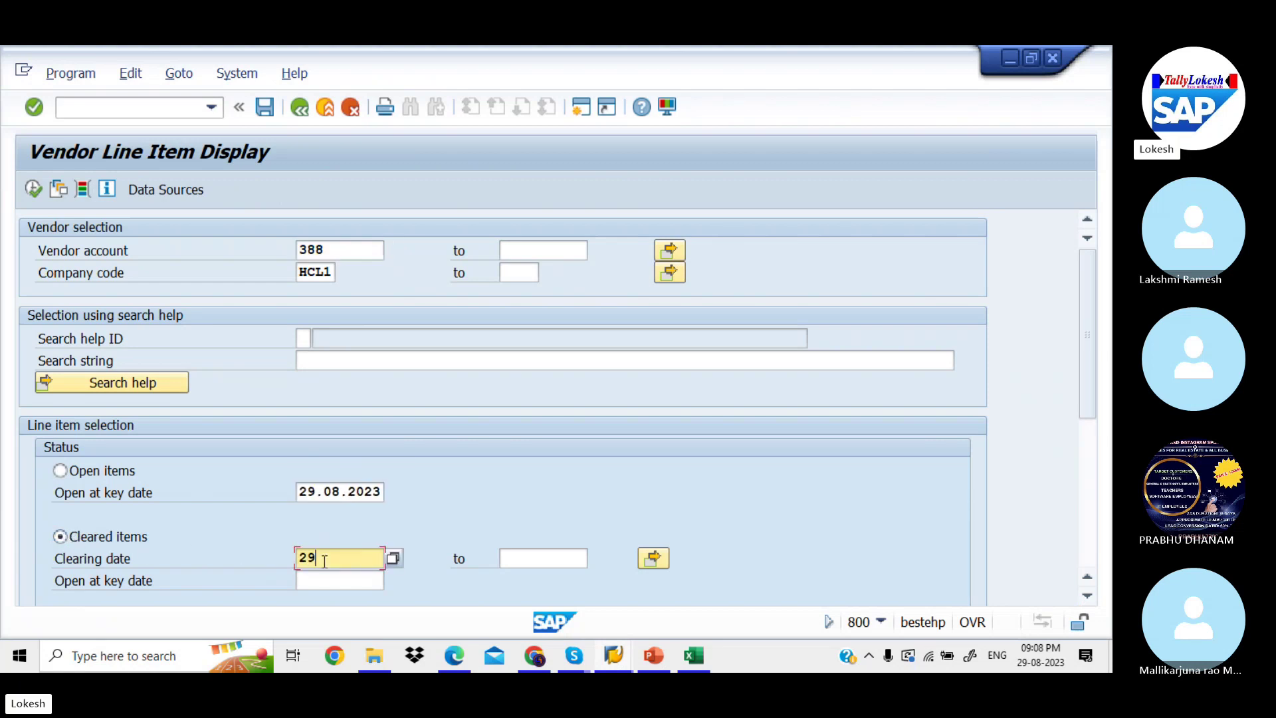
{"action": "type", "text": ".08"}
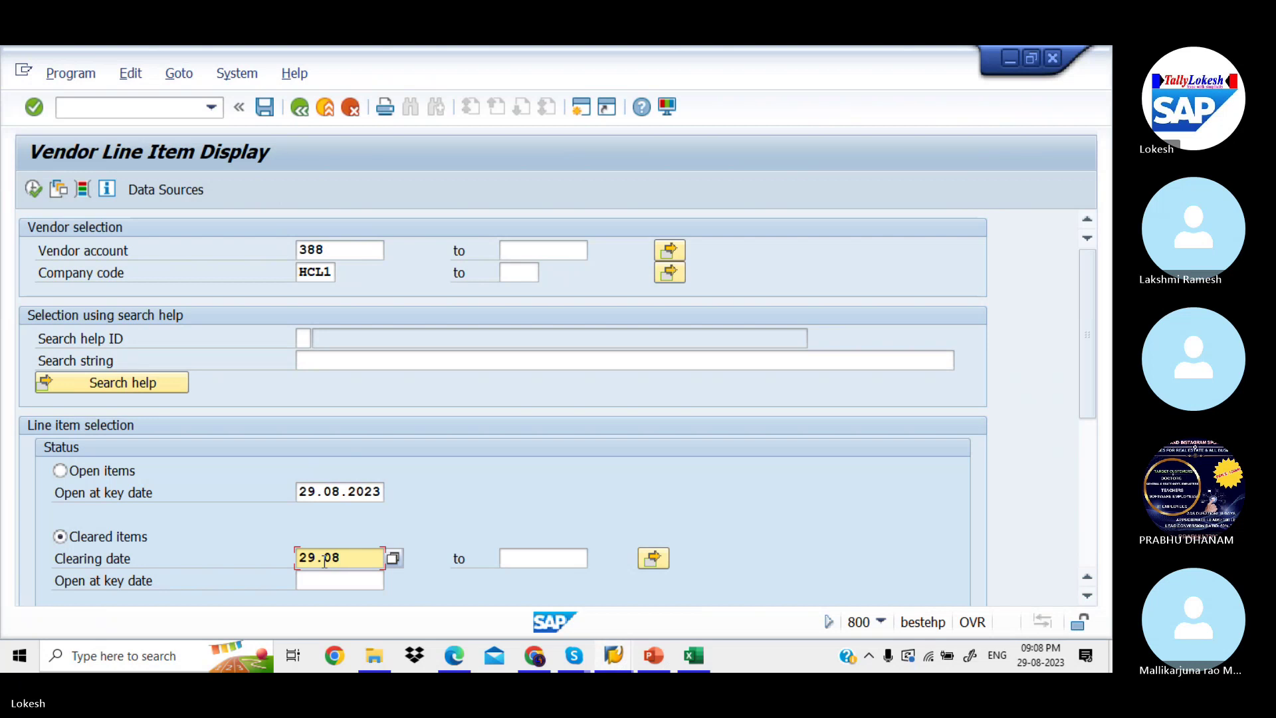
{"action": "type", "text": ".2023"}
{"action": "key", "text": "Tab"}
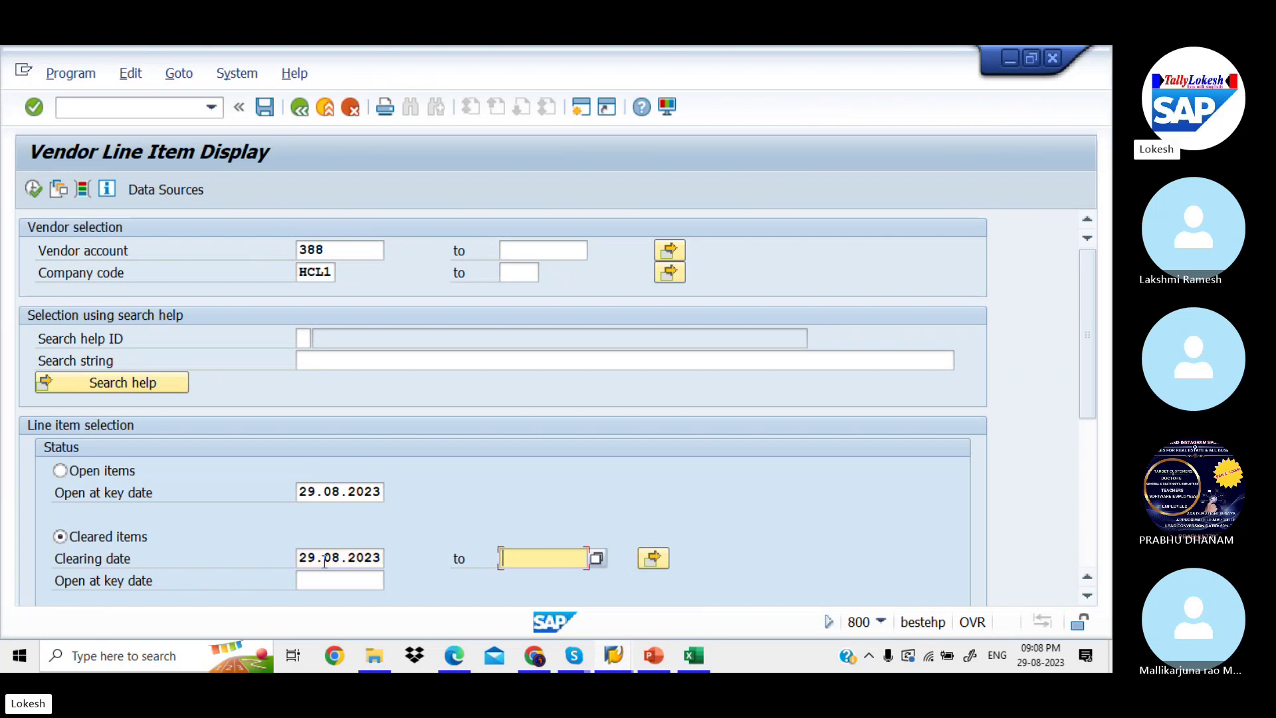
{"action": "left_click", "coordinate": [33, 188]}
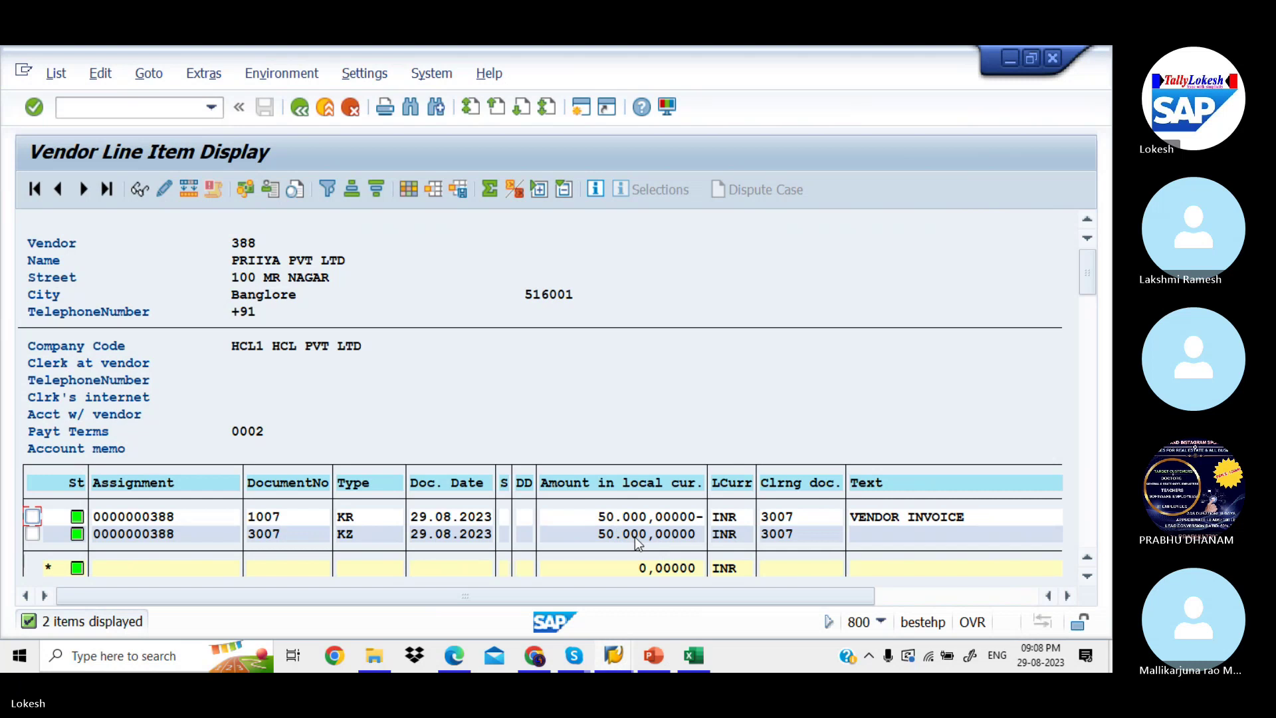
{"action": "left_click", "coordinate": [296, 117]}
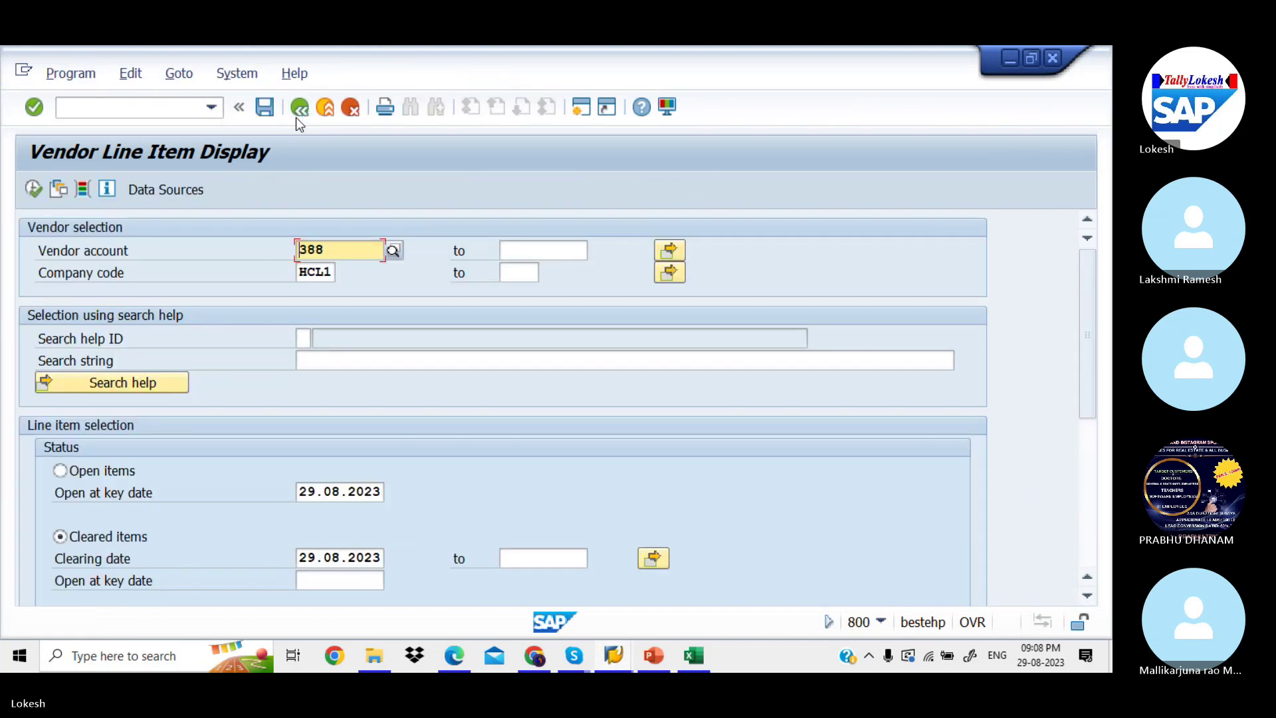
Start a new vendor invoice with transaction FB60 in place of the vendor line item display.
{"action": "key", "text": "alt+Tab"}
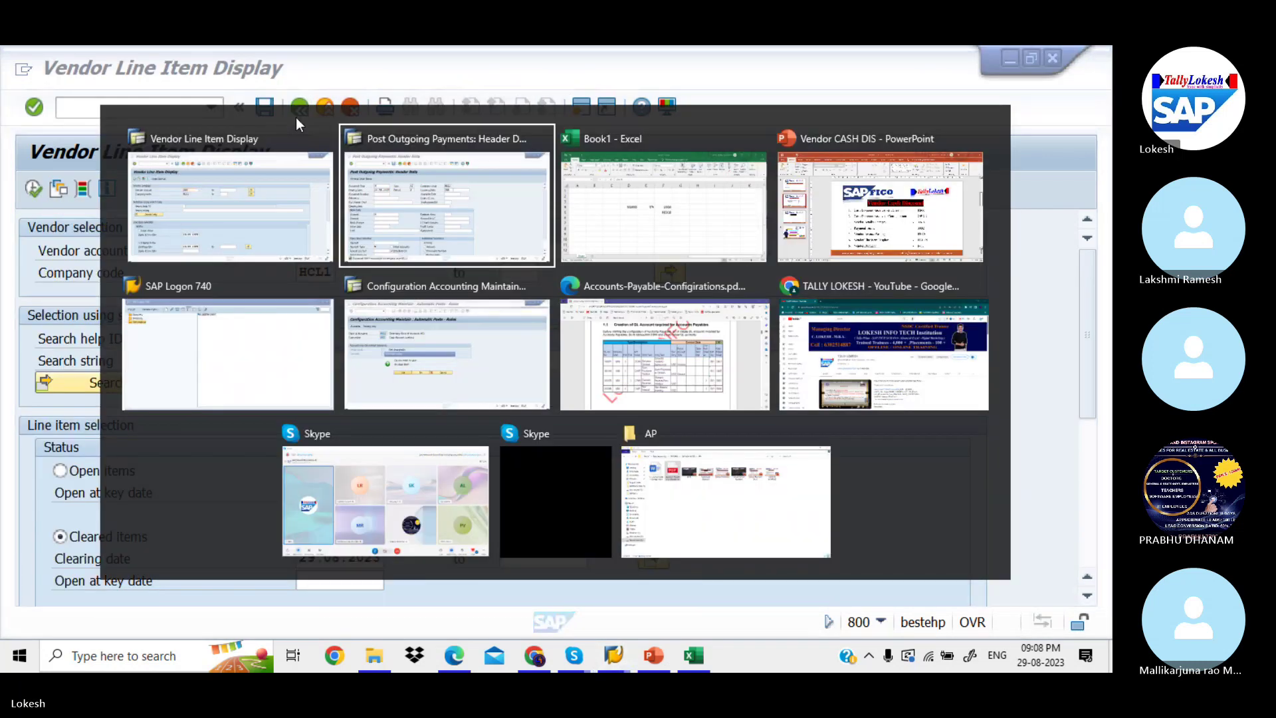
{"action": "key", "text": "alt+Tab"}
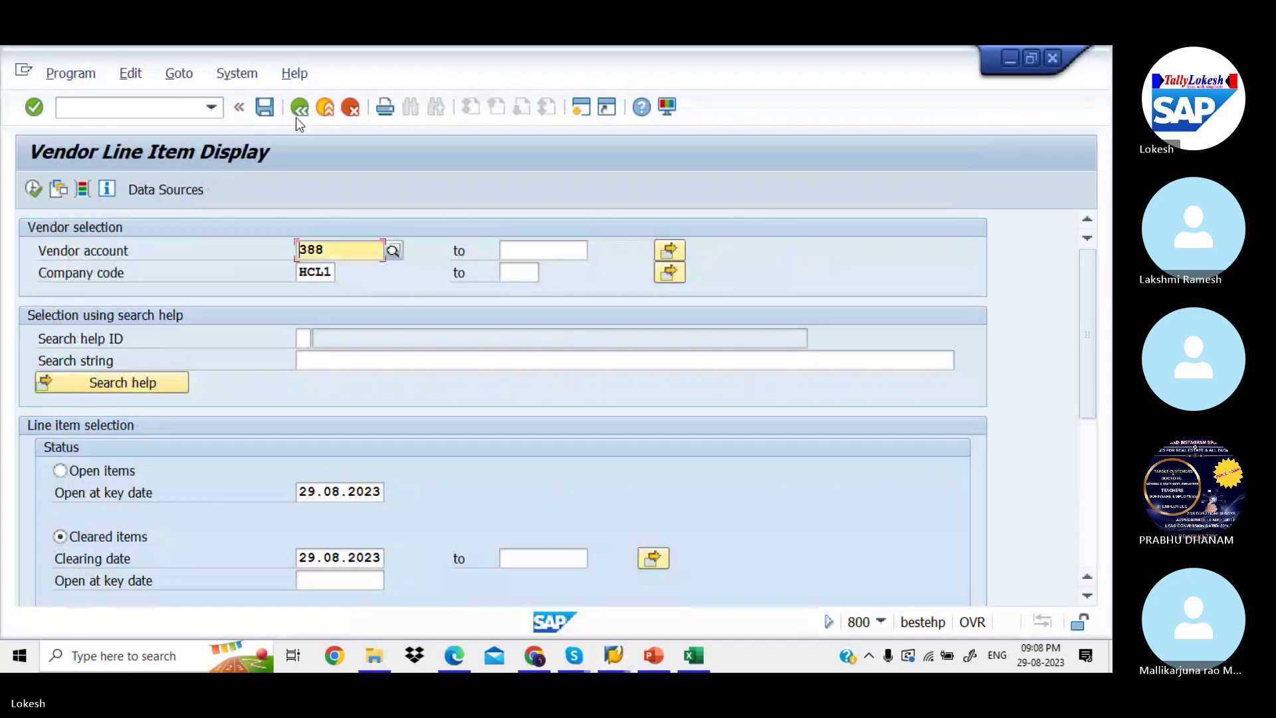
{"action": "left_click", "coordinate": [141, 102]}
{"action": "type", "text": "/N"}
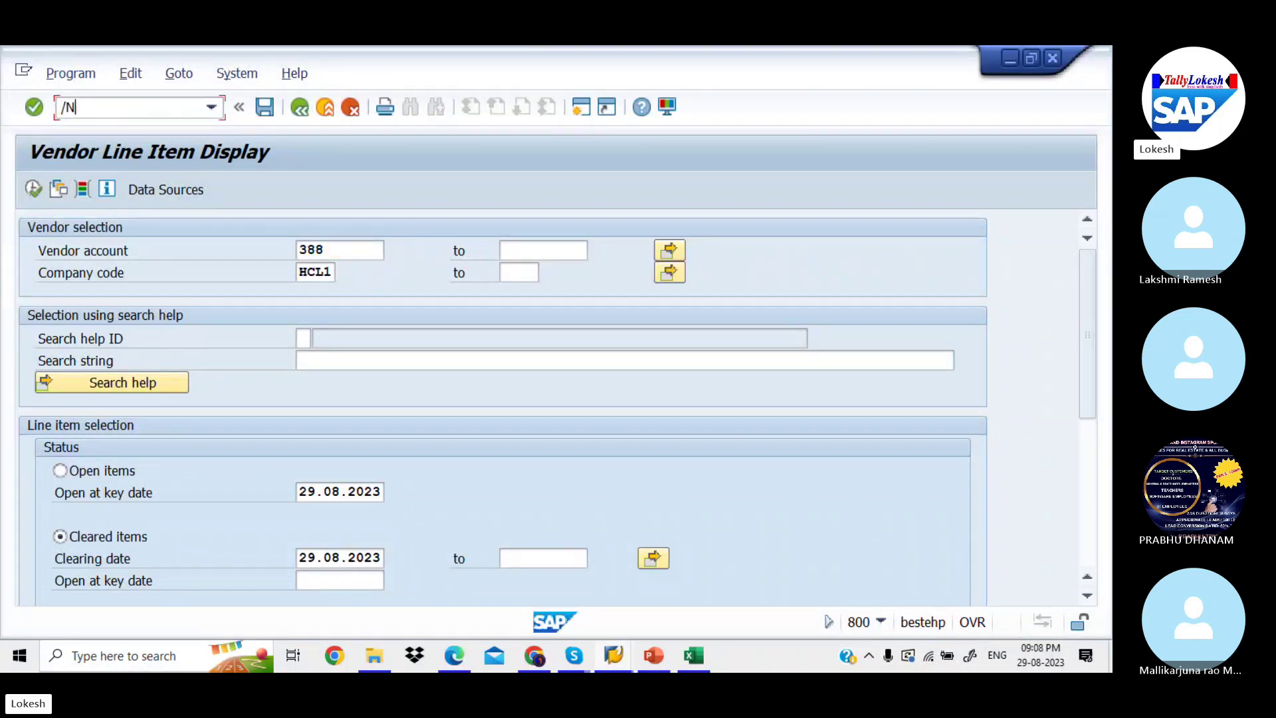
{"action": "type", "text": "FB60"}
{"action": "key", "text": "Return"}
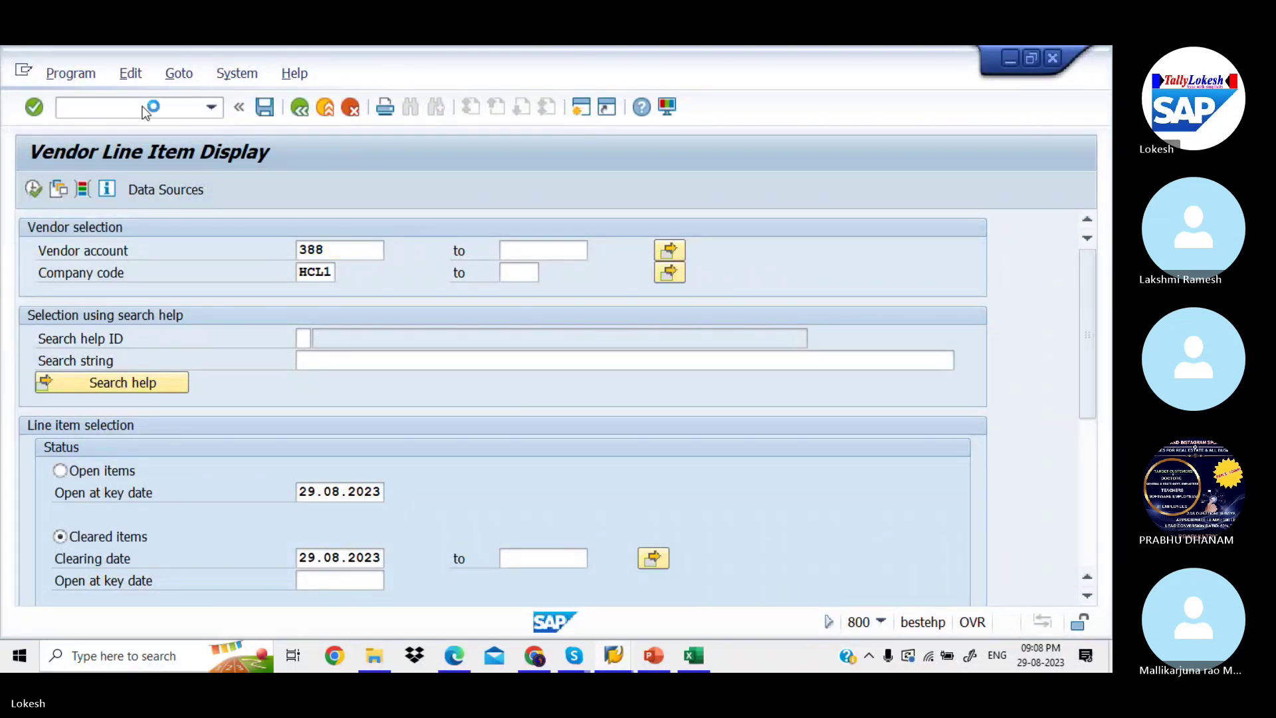
Fill in the same vendor account as before and the invoice date 29.08.2023.
{"action": "key", "text": "BackSpace"}
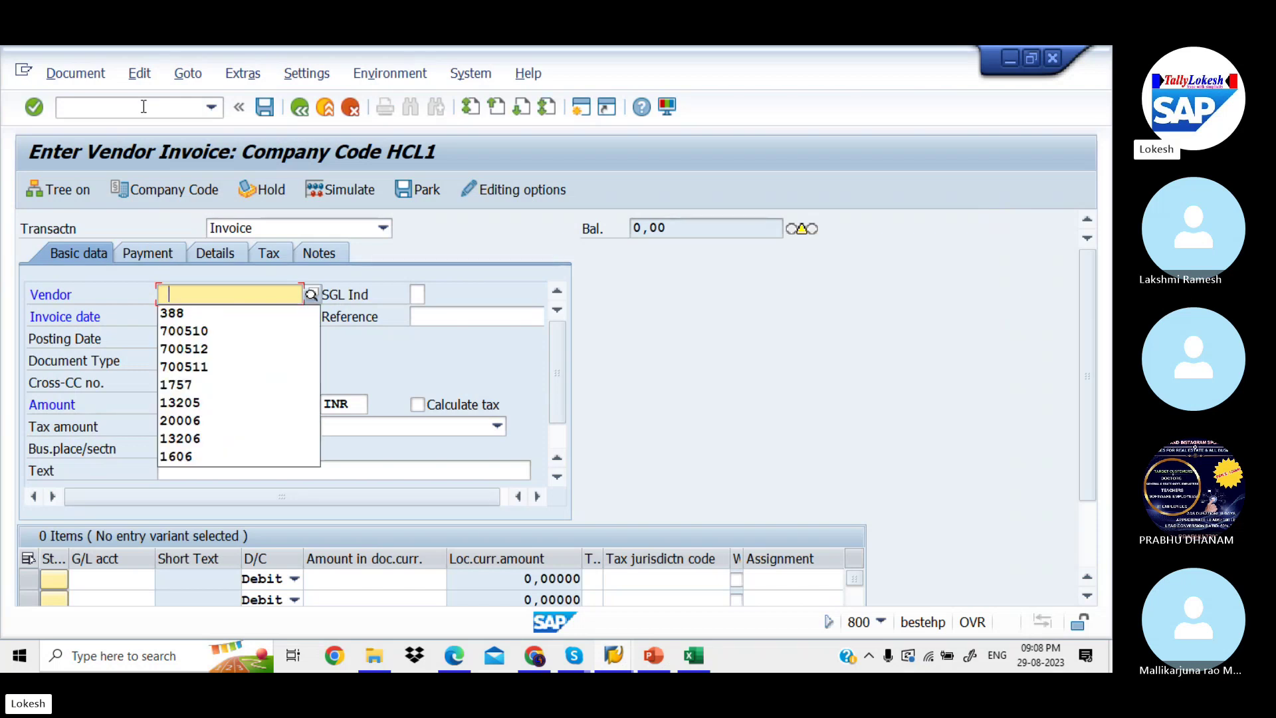
{"action": "key", "text": "Down"}
{"action": "key", "text": "Return"}
{"action": "key", "text": "Tab"}
{"action": "key", "text": "BackSpace"}
{"action": "key", "text": "Down"}
{"action": "key", "text": "Return"}
{"action": "key", "text": "Tab"}
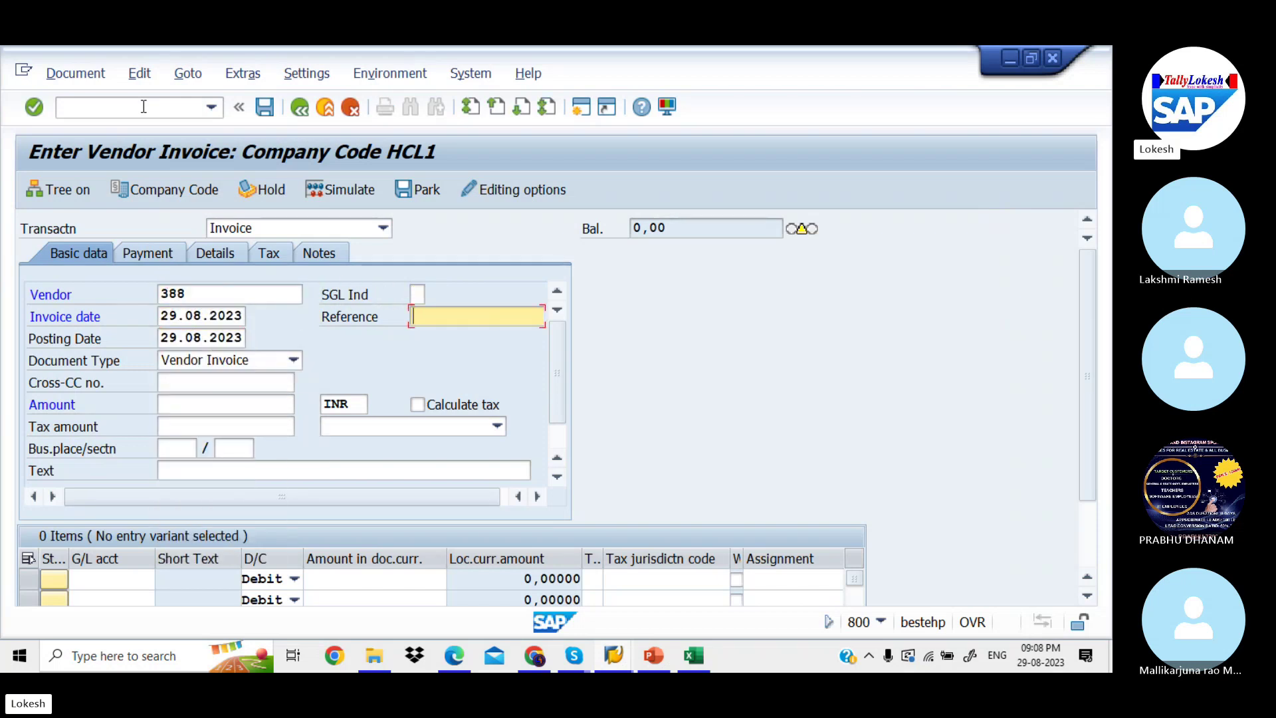
Set the invoice reference to REF-08, keeping the posting date and document type.
{"action": "key", "text": "BackSpace"}
{"action": "key", "text": "Down"}
{"action": "key", "text": "Return"}
{"action": "key", "text": "Tab"}
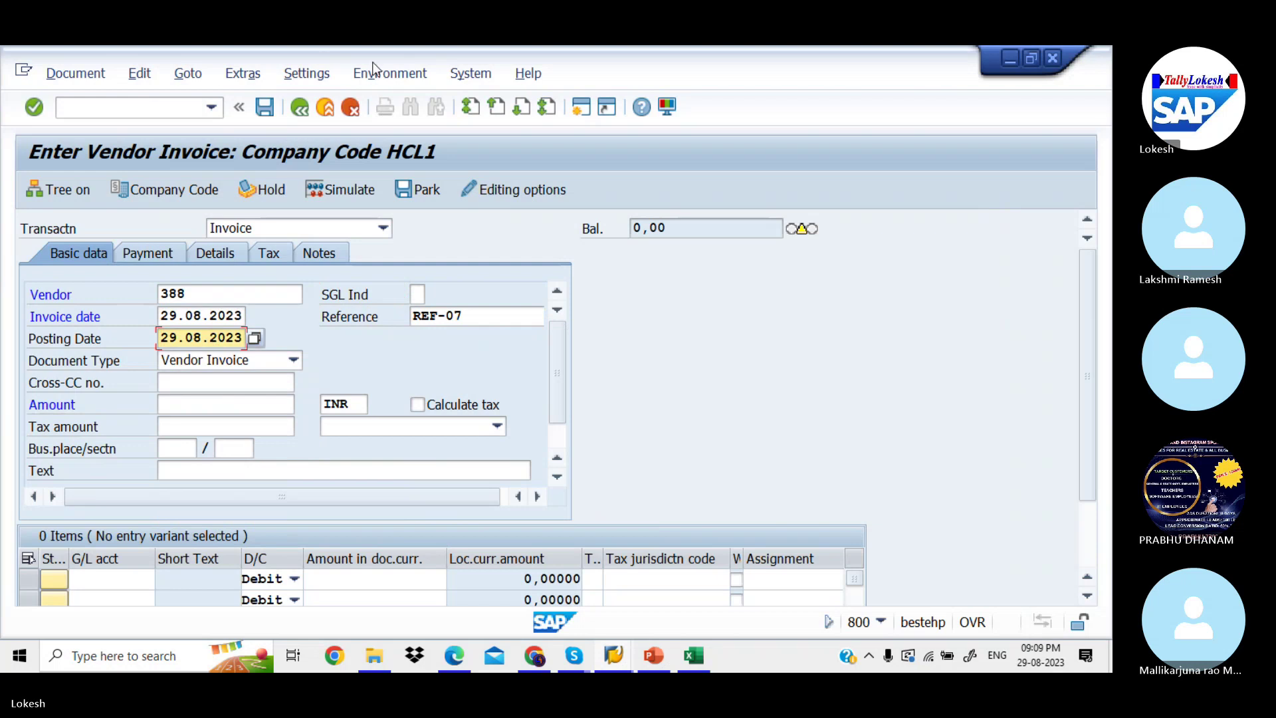
{"action": "left_click", "coordinate": [478, 320]}
{"action": "key", "text": "BackSpace"}
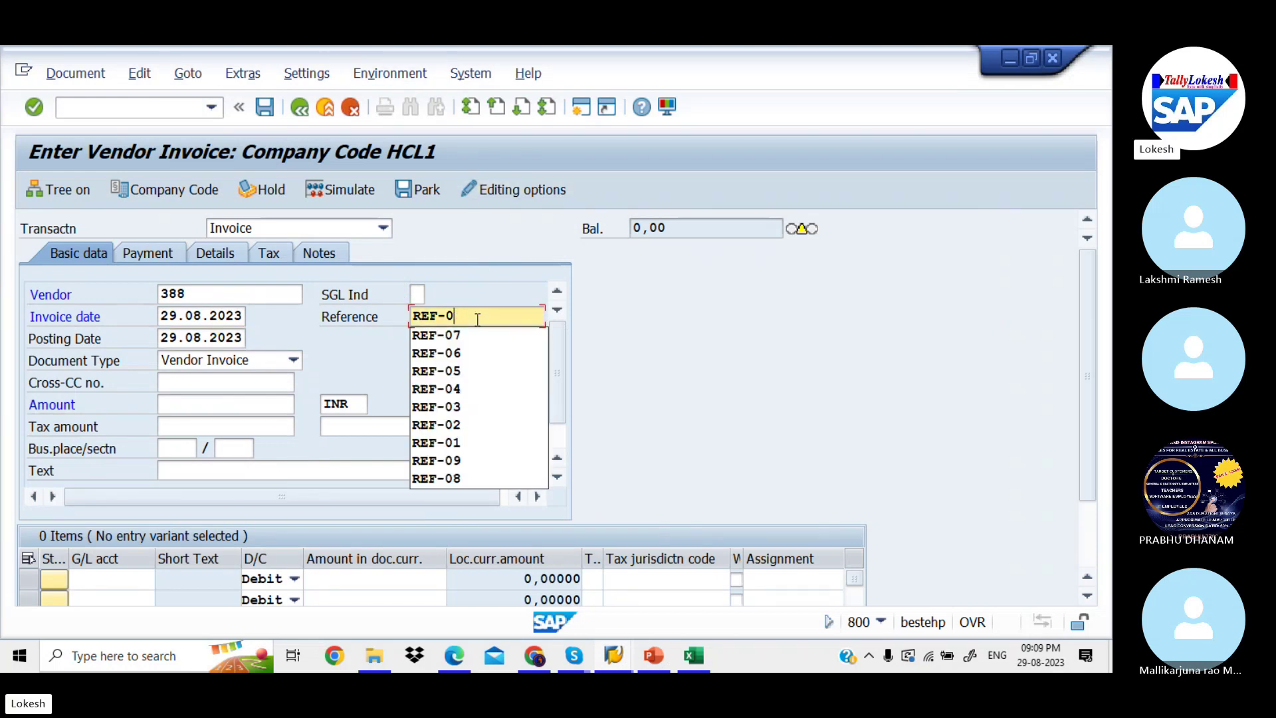
{"action": "type", "text": "8"}
{"action": "key", "text": "Tab"}
{"action": "key", "text": "Tab"}
{"action": "key", "text": "Tab"}
{"action": "key", "text": "Tab"}
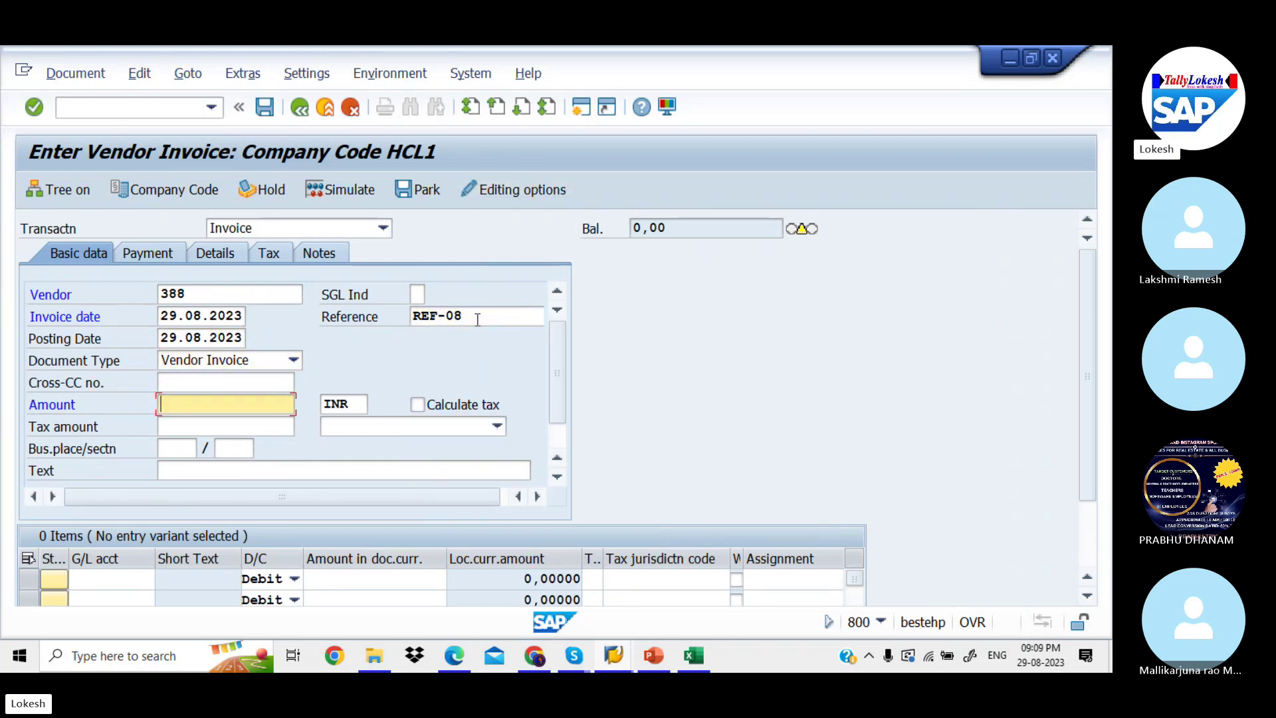
Set the invoice amount to 100000 INR and the text to VENDOR INVOICE.
{"action": "key", "text": "BackSpace"}
{"action": "key", "text": "Down"}
{"action": "key", "text": "Down"}
{"action": "key", "text": "Down"}
{"action": "key", "text": "Down"}
{"action": "key", "text": "Return"}
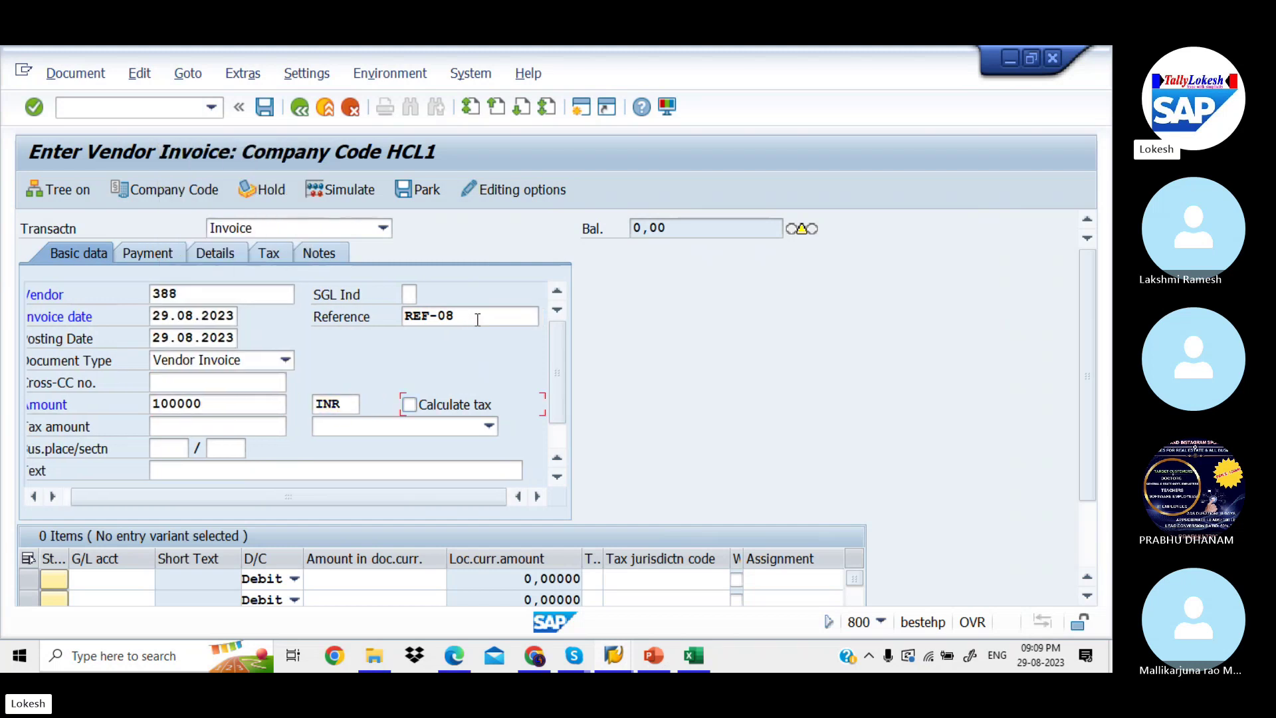
{"action": "key", "text": "Tab"}
{"action": "key", "text": "Tab"}
{"action": "key", "text": "Tab"}
{"action": "key", "text": "BackSpace"}
{"action": "key", "text": "Down"}
{"action": "key", "text": "Return"}
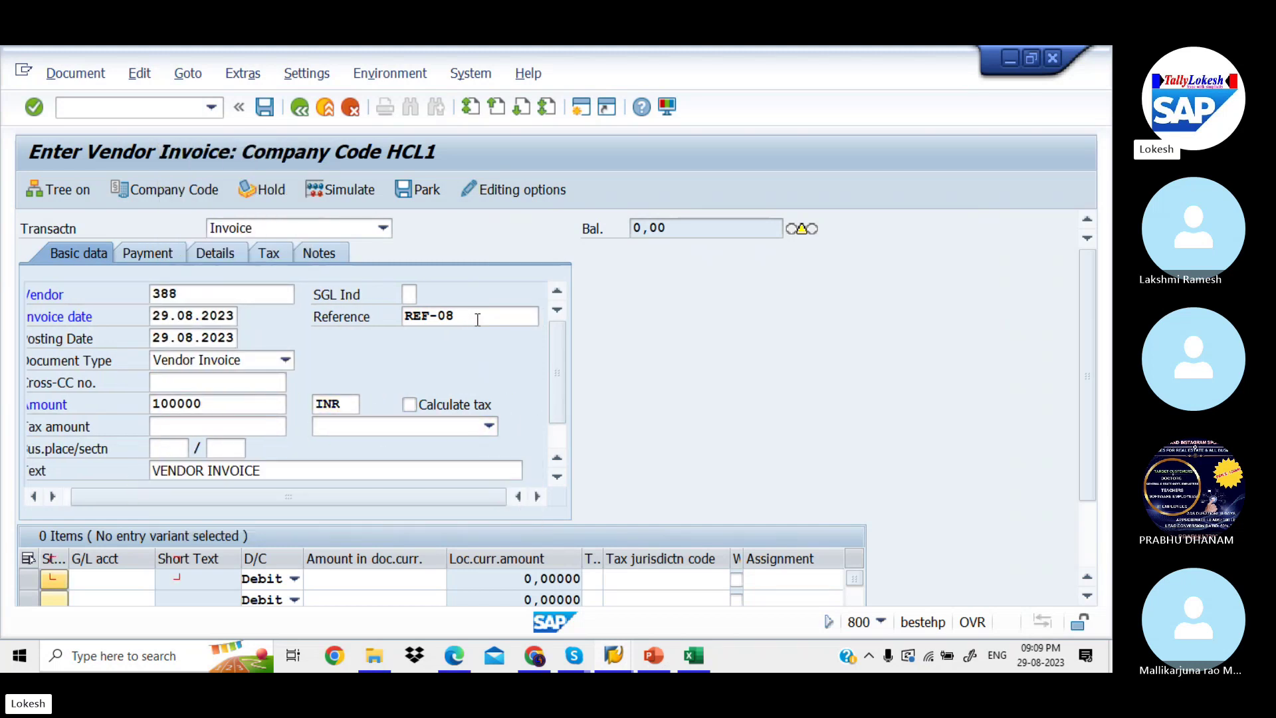
Fill the first item line with the purchase G/L account as debit and the amount 100000.
{"action": "key", "text": "Tab"}
{"action": "key", "text": "BackSpace"}
{"action": "key", "text": "Down"}
{"action": "key", "text": "Down"}
{"action": "key", "text": "Down"}
{"action": "key", "text": "Down"}
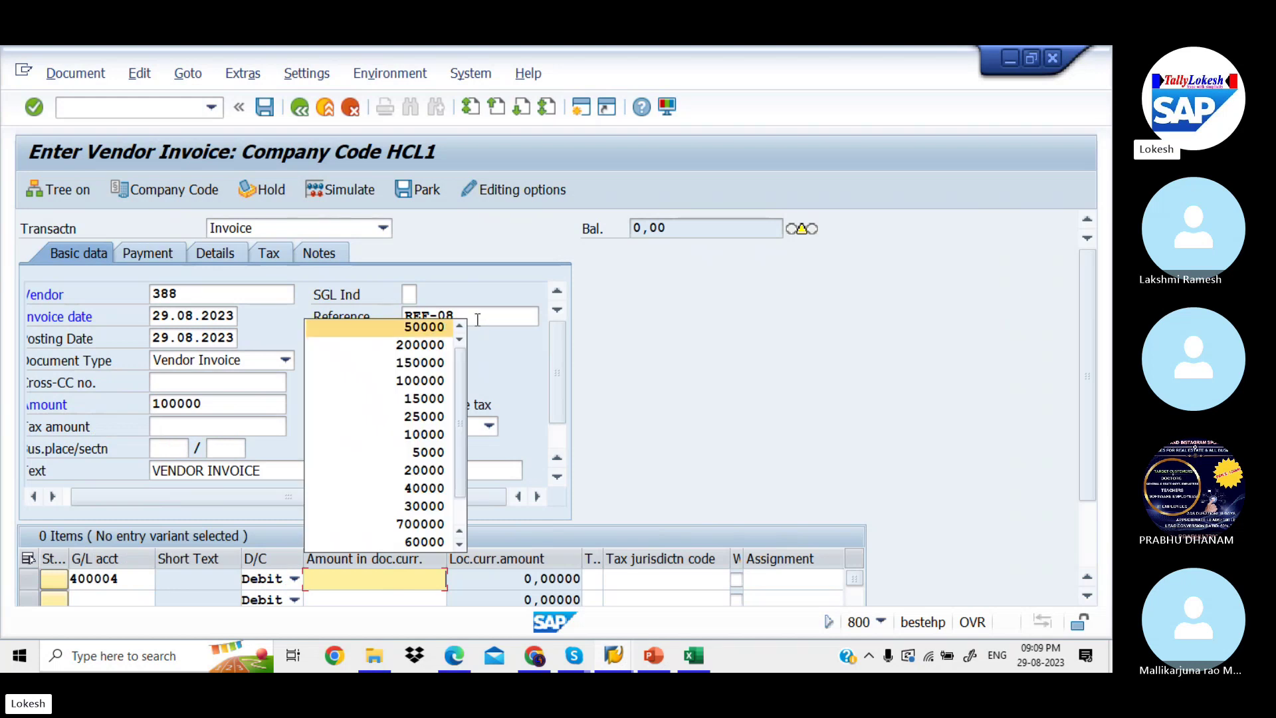
{"action": "key", "text": "Return"}
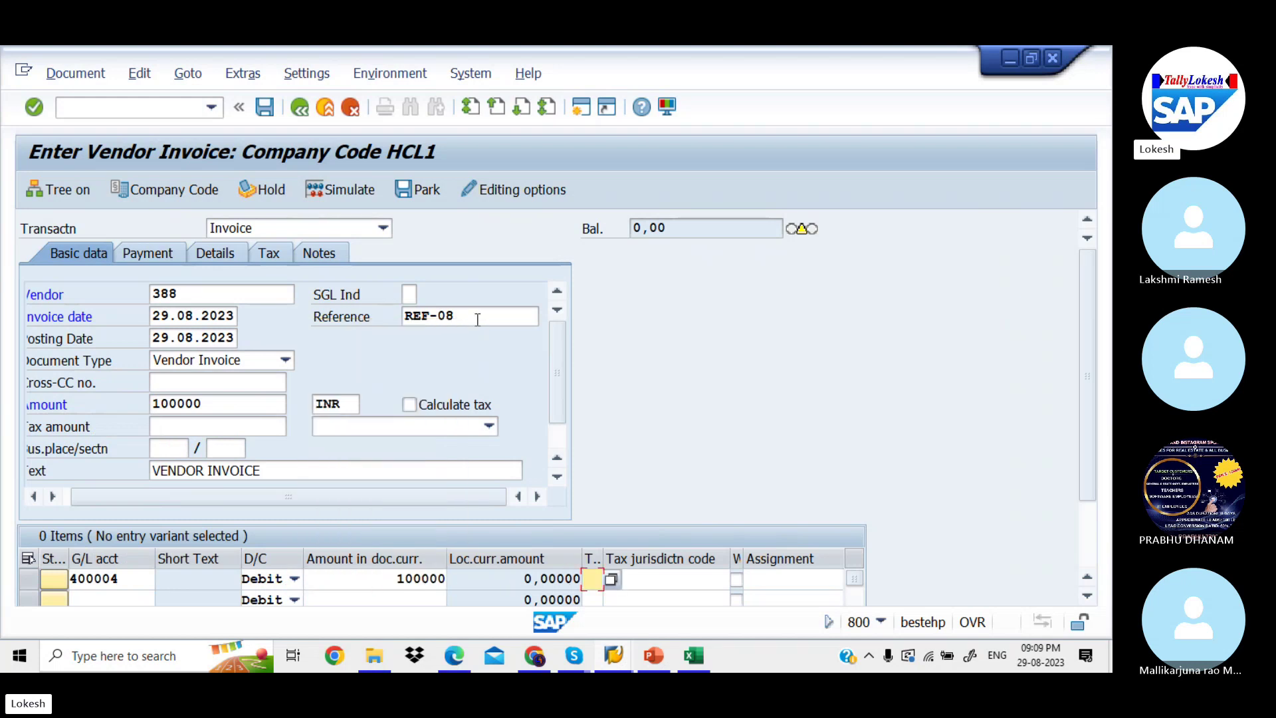
Validate and simulate the vendor invoice, and post it.
{"action": "key", "text": "Return"}
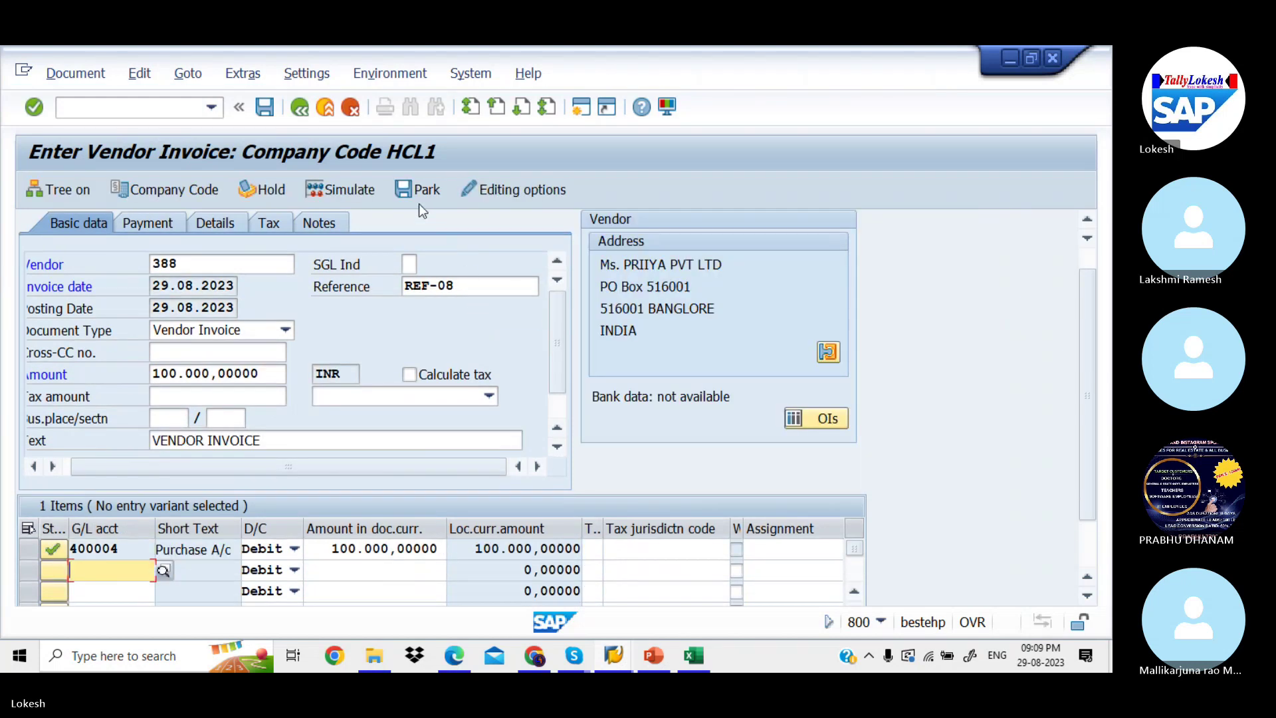
{"action": "left_click", "coordinate": [369, 189]}
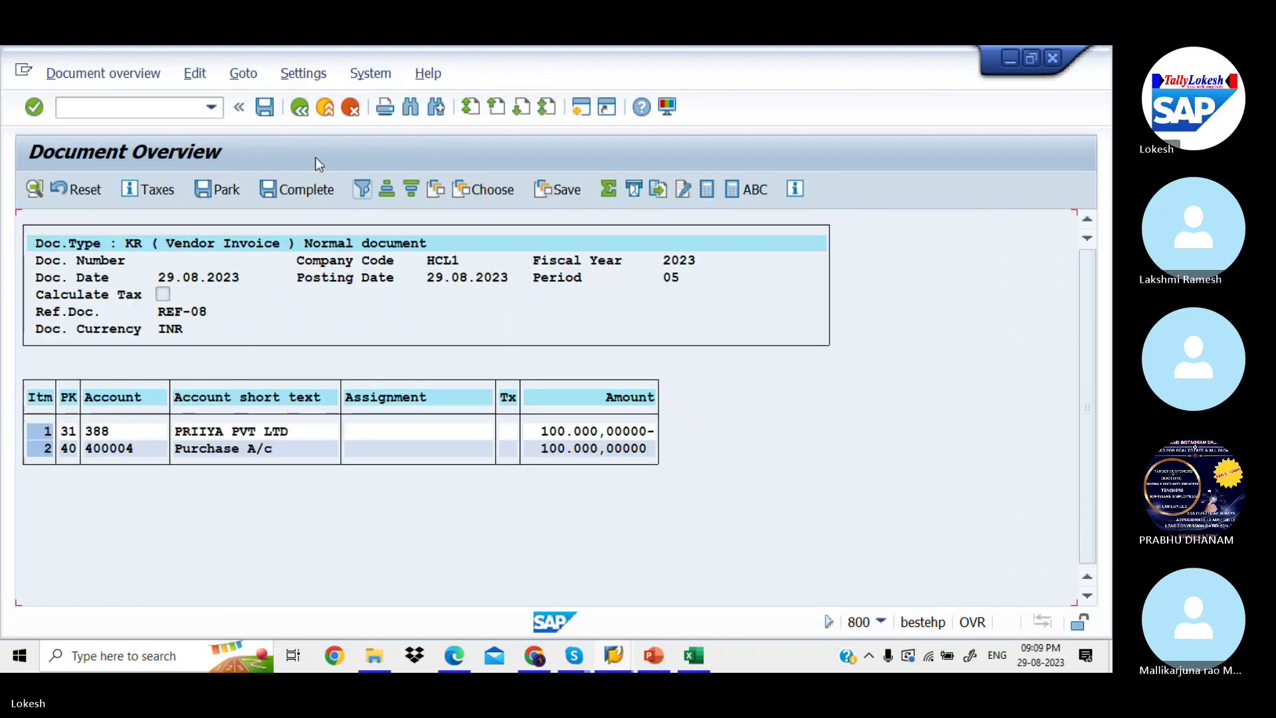
{"action": "left_click", "coordinate": [263, 109]}
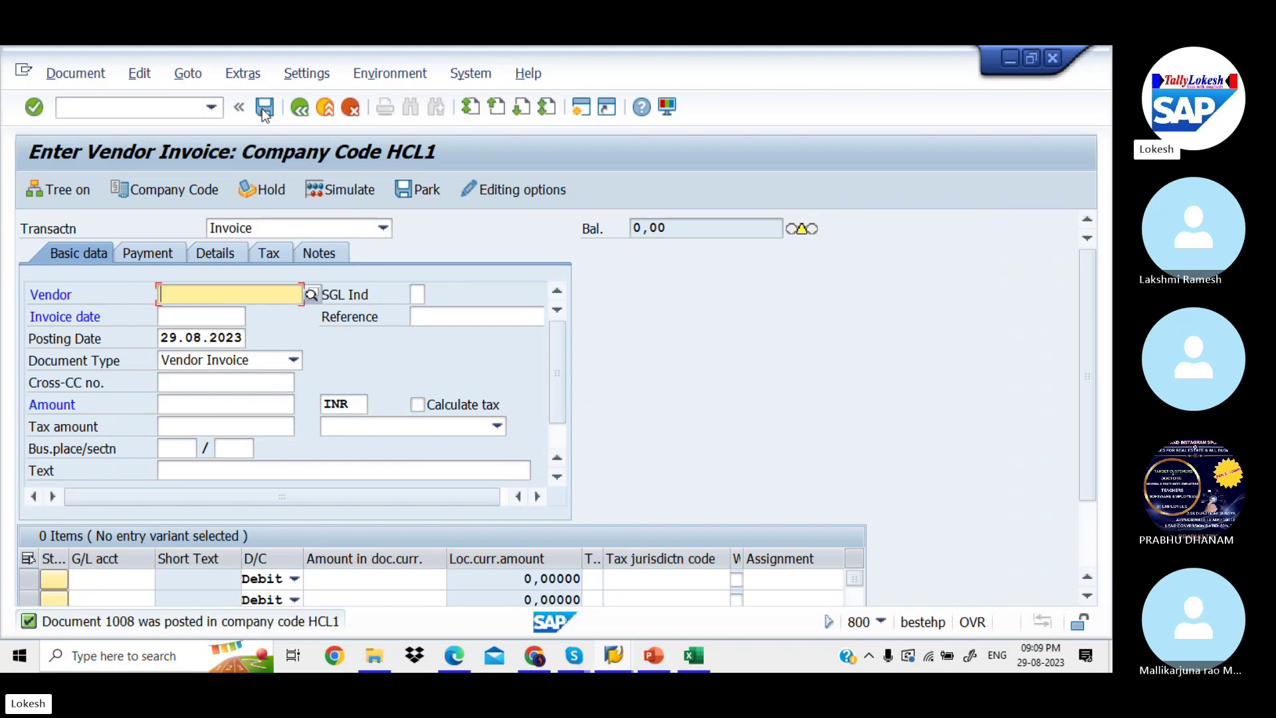
Replace the outgoing payment screen with transaction FBL1N and display the vendor's open items as of 29.08.2023.
{"action": "key", "text": "alt+Tab"}
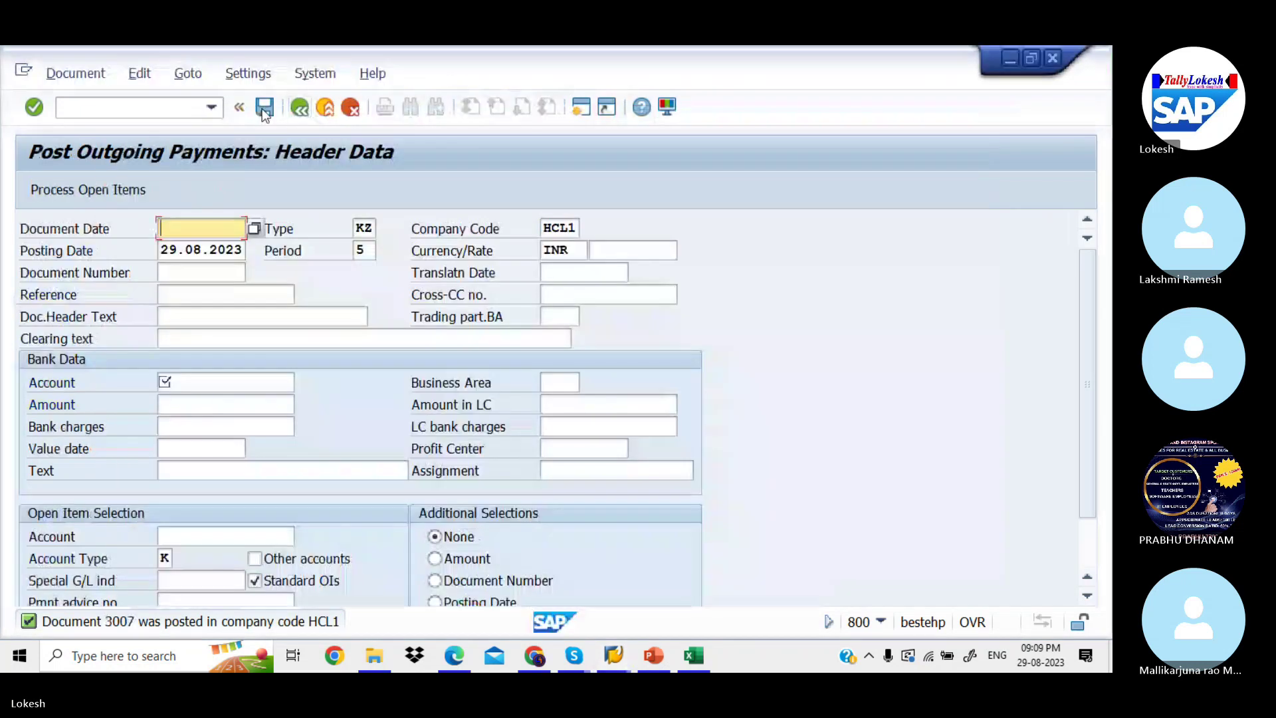
{"action": "left_click", "coordinate": [130, 116]}
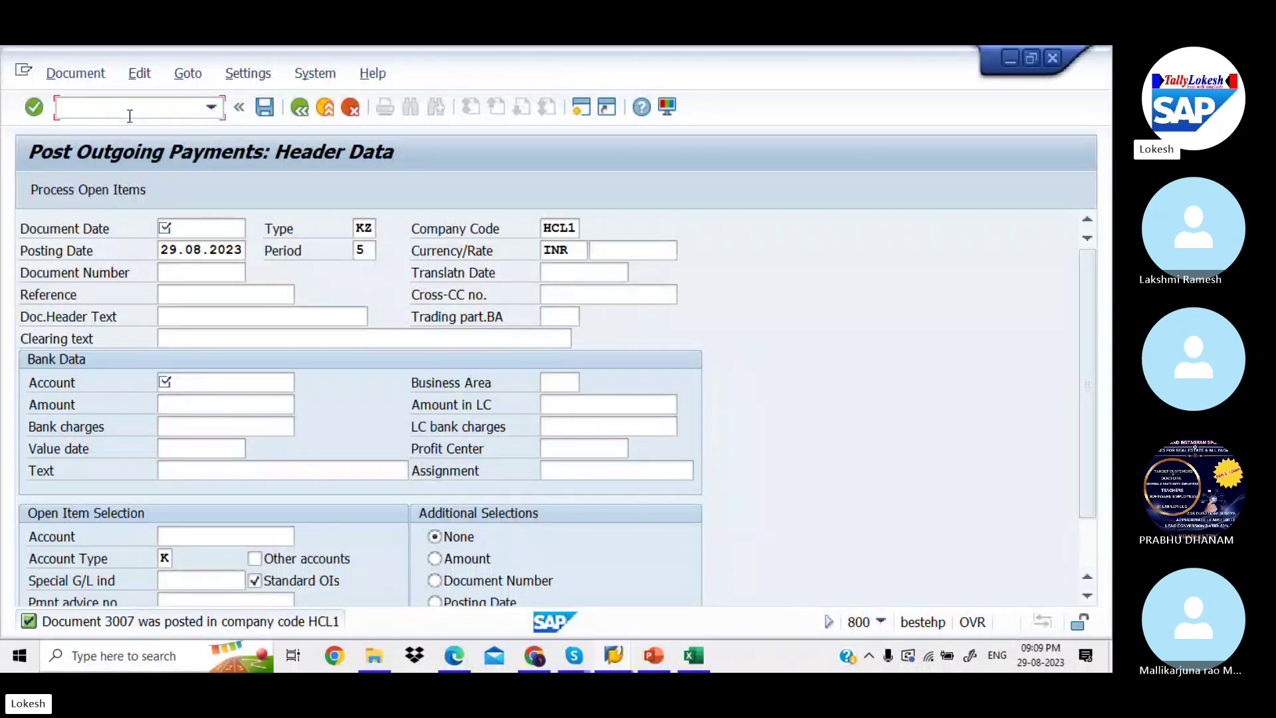
{"action": "type", "text": "/NFBL1N"}
{"action": "key", "text": "Return"}
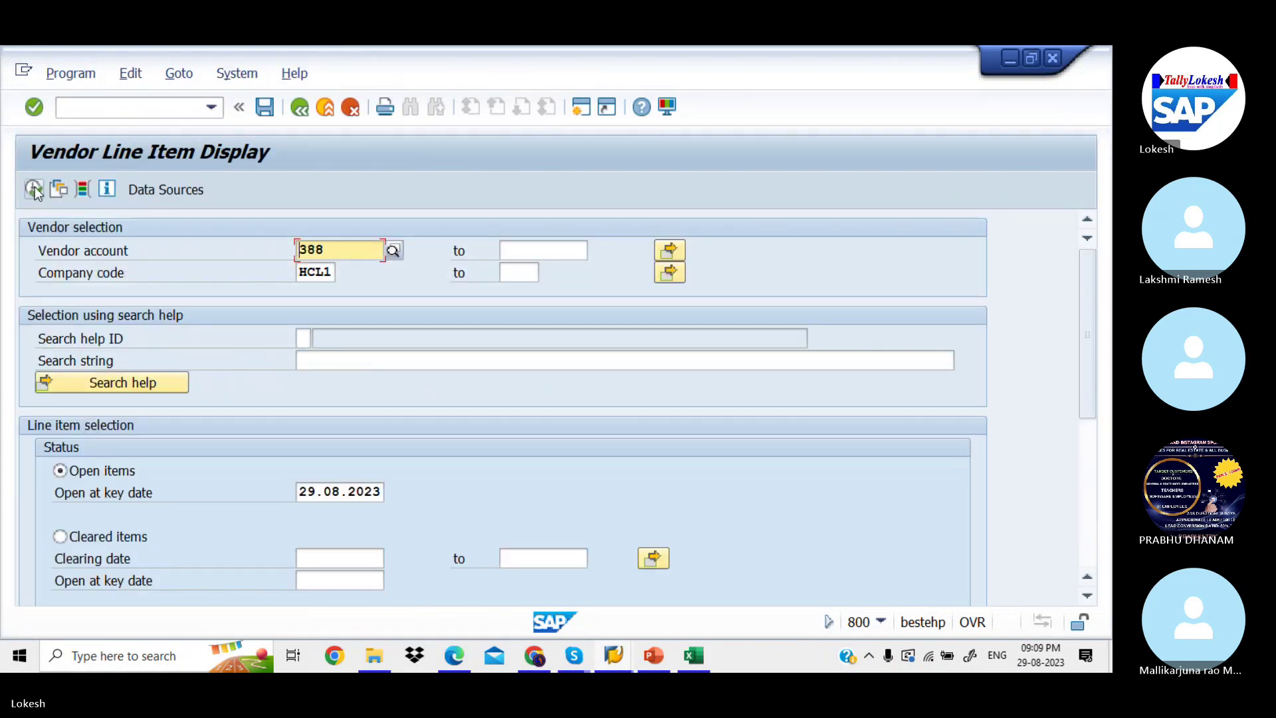
{"action": "left_click", "coordinate": [34, 189]}
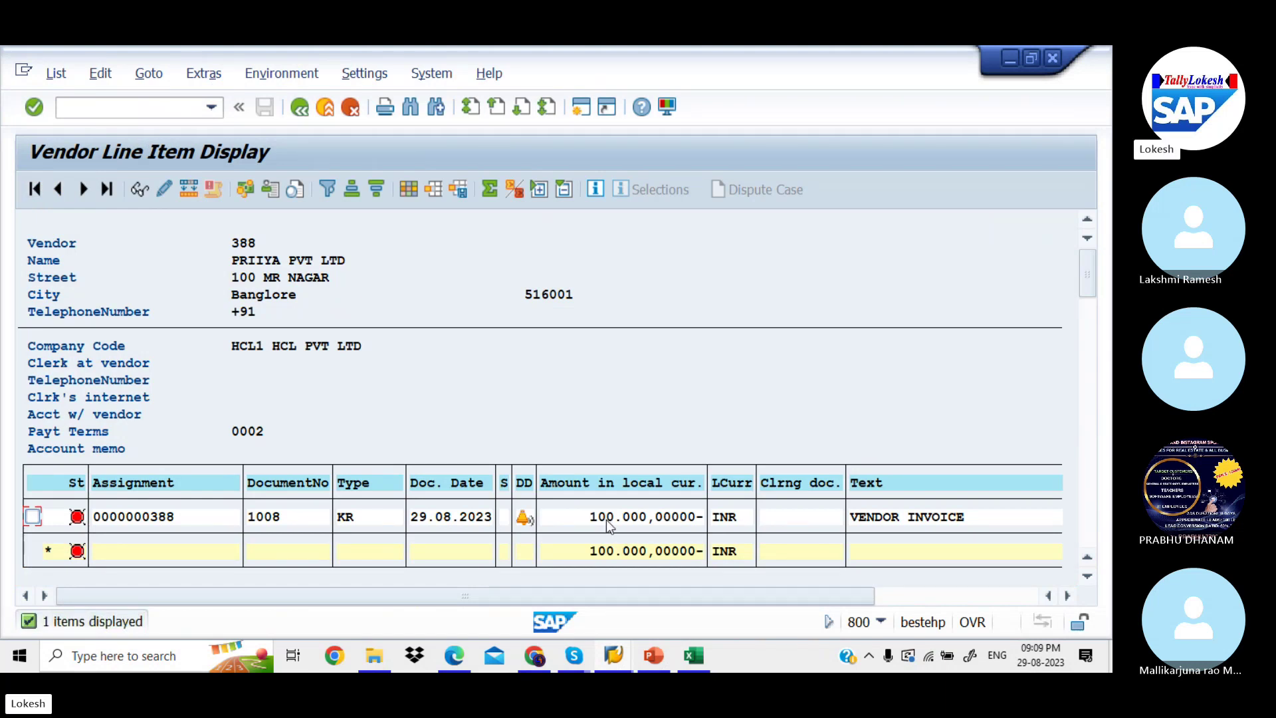
Switch to the Excel discount calculation and enter 100000 in D7 and 3% in E7.
{"action": "key", "text": "alt+Tab"}
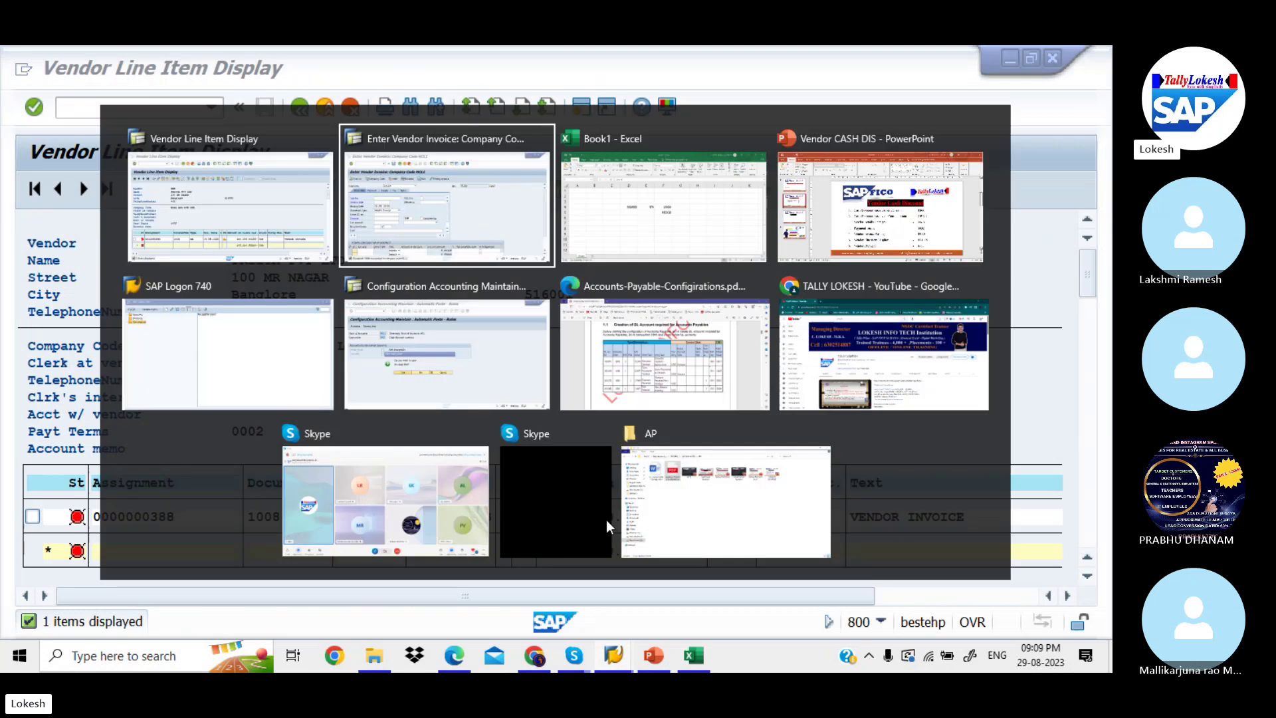
{"action": "key", "text": "alt+Tab"}
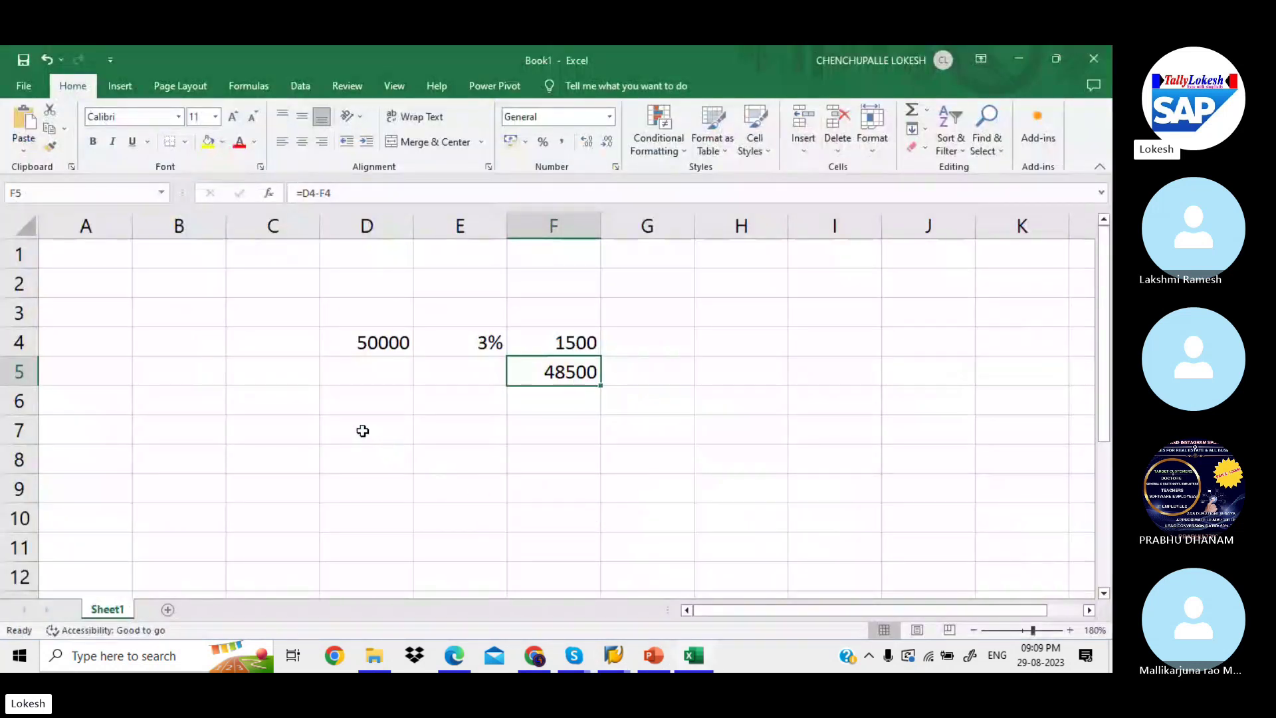
{"action": "left_click", "coordinate": [363, 431]}
{"action": "type", "text": "100000"}
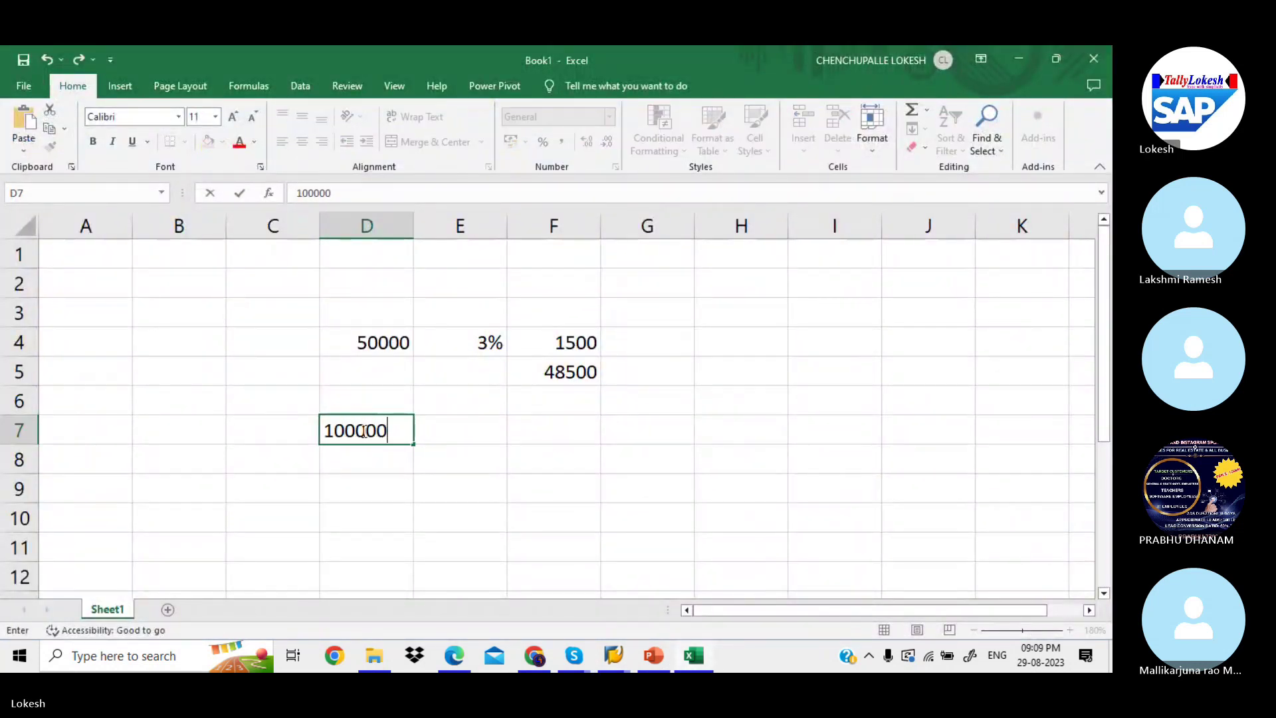
{"action": "key", "text": "Tab"}
{"action": "type", "text": "3"}
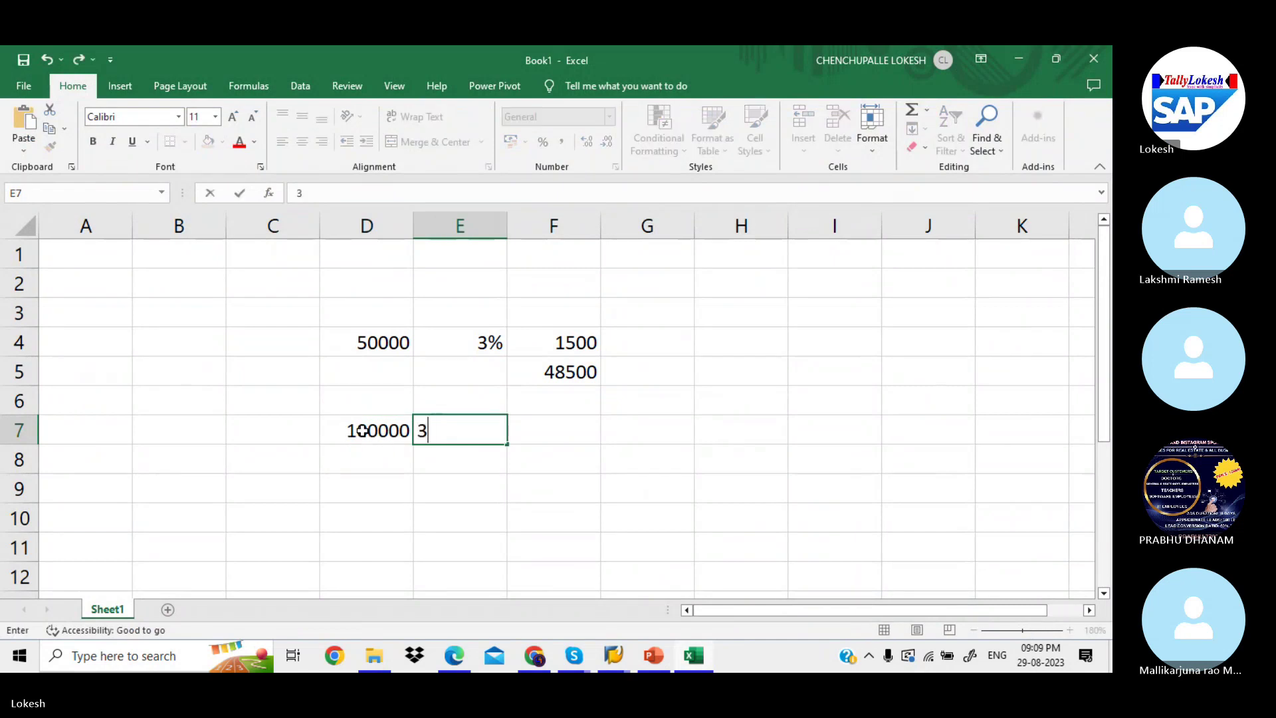
{"action": "type", "text": "%"}
{"action": "key", "text": "Tab"}
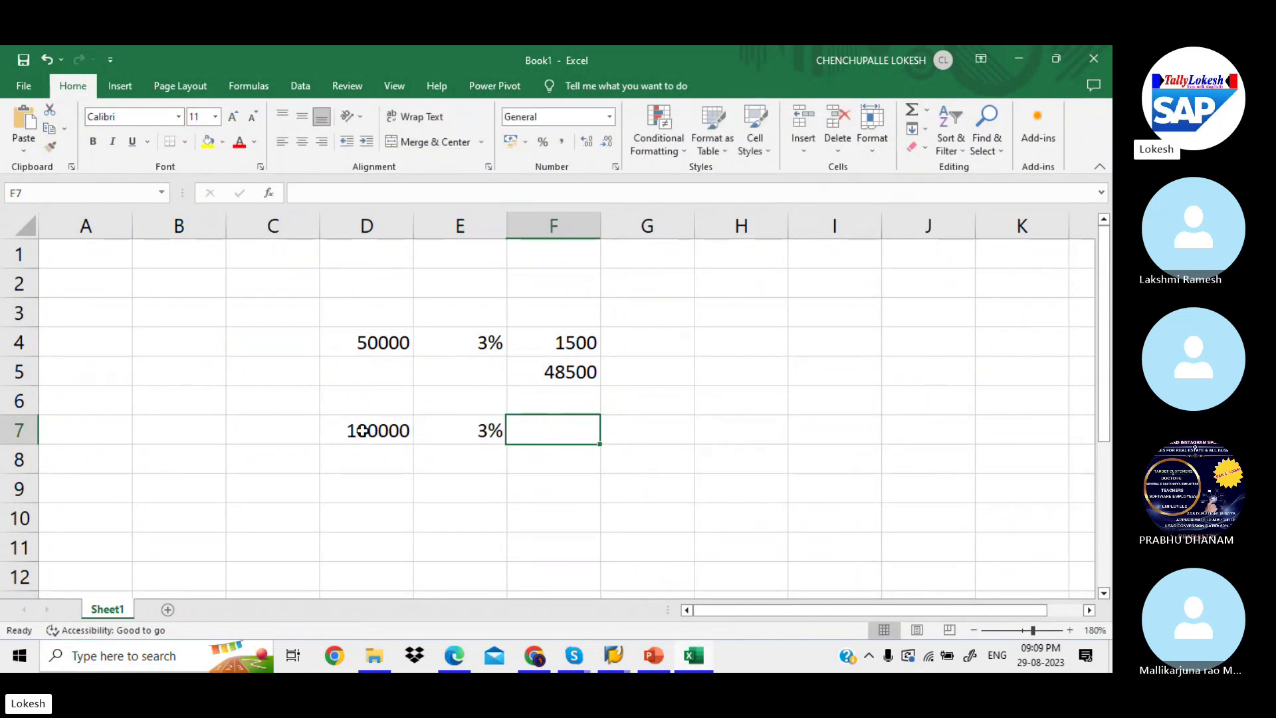
Calculate the discount amount in F7 with the formula =D7*E7.
{"action": "type", "text": "="}
{"action": "left_click", "coordinate": [350, 433]}
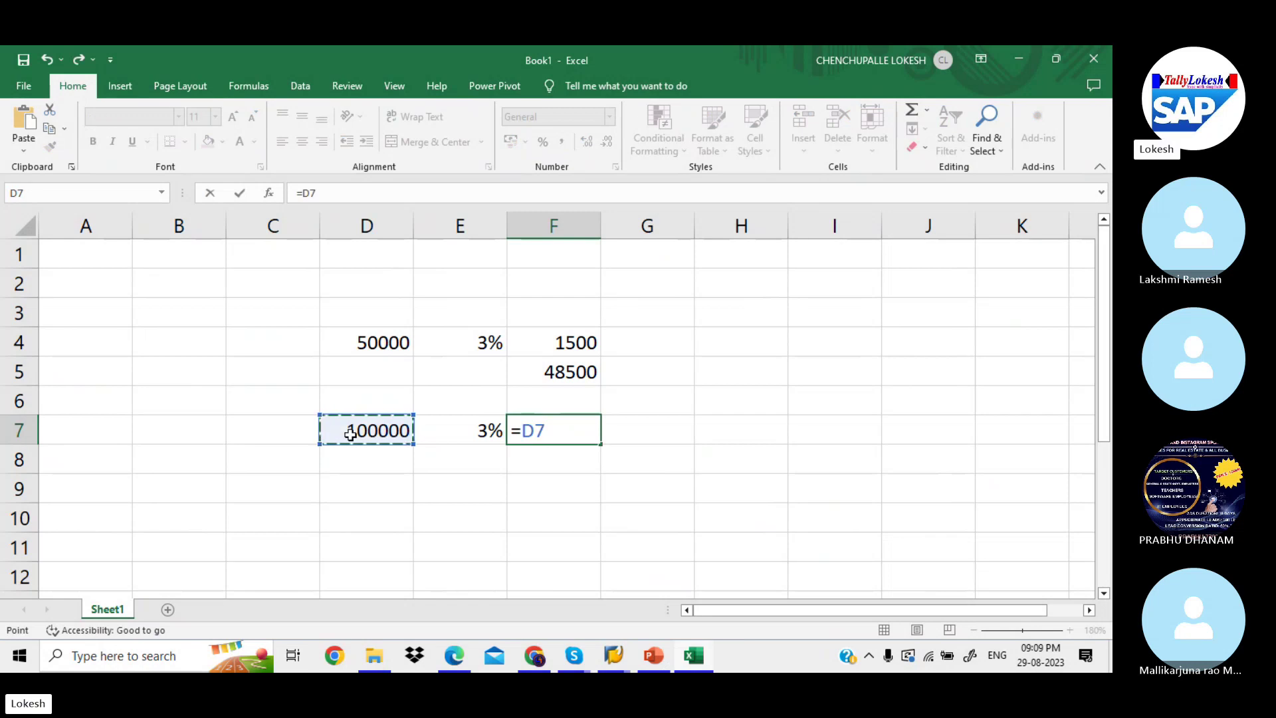
{"action": "type", "text": "*"}
{"action": "left_click", "coordinate": [464, 437]}
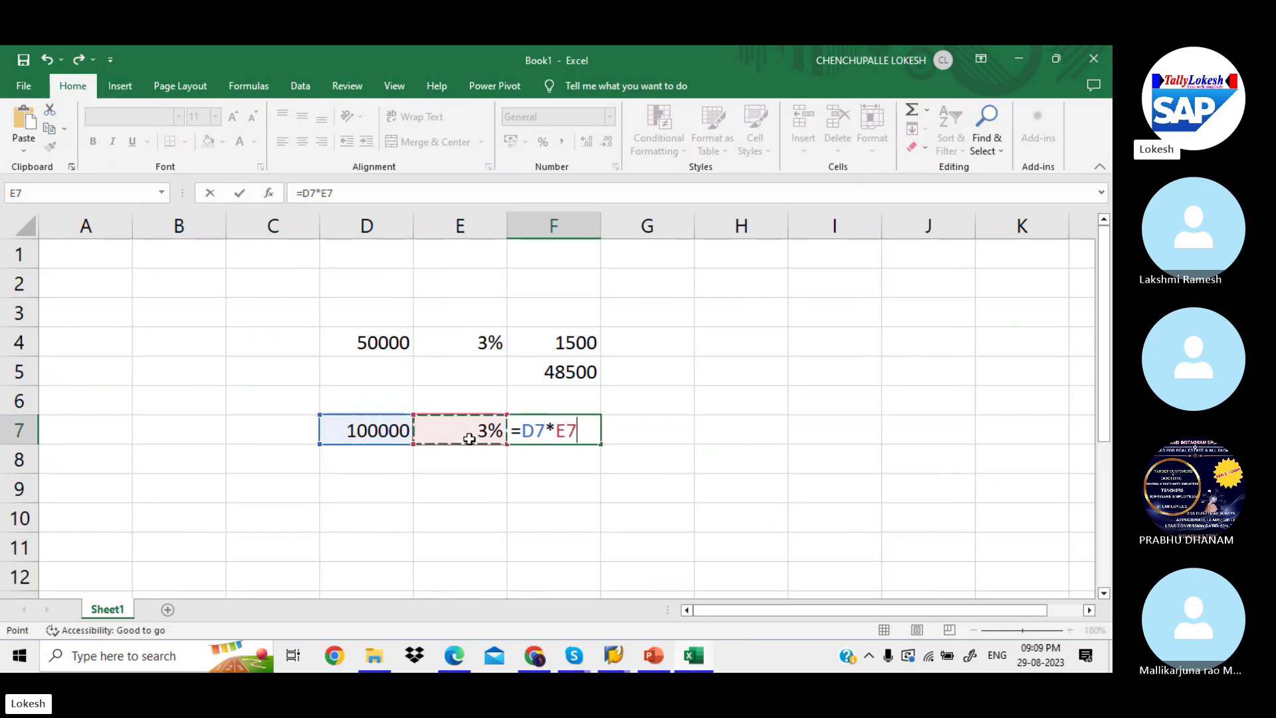
{"action": "key", "text": "Return"}
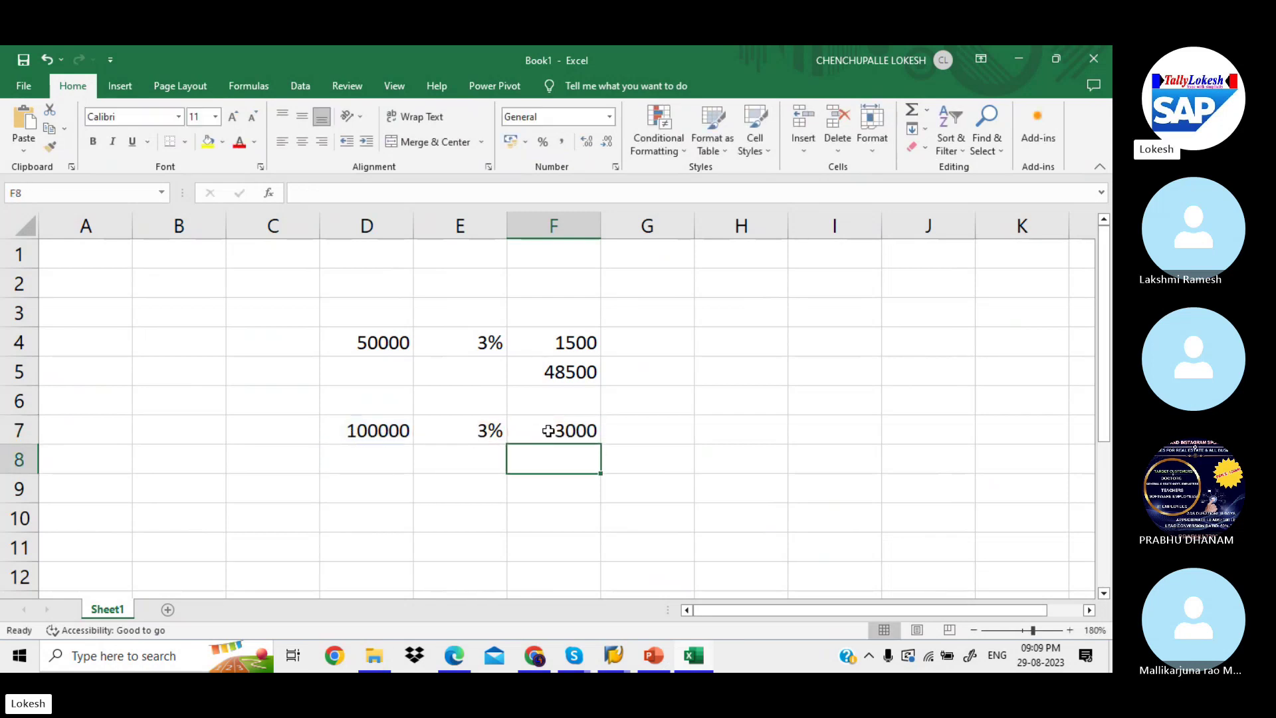
Calculate the net payable amount in F8 with the formula =D7-F7.
{"action": "type", "text": "="}
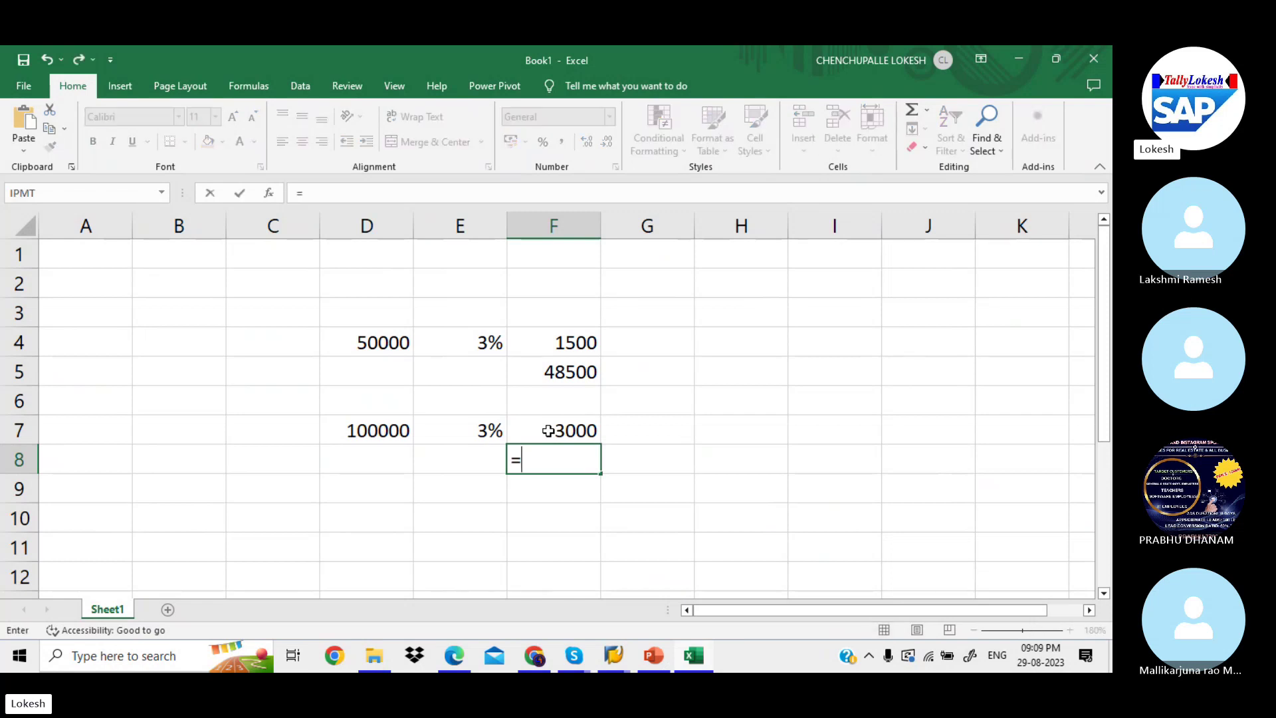
{"action": "left_click", "coordinate": [385, 426]}
{"action": "type", "text": "-"}
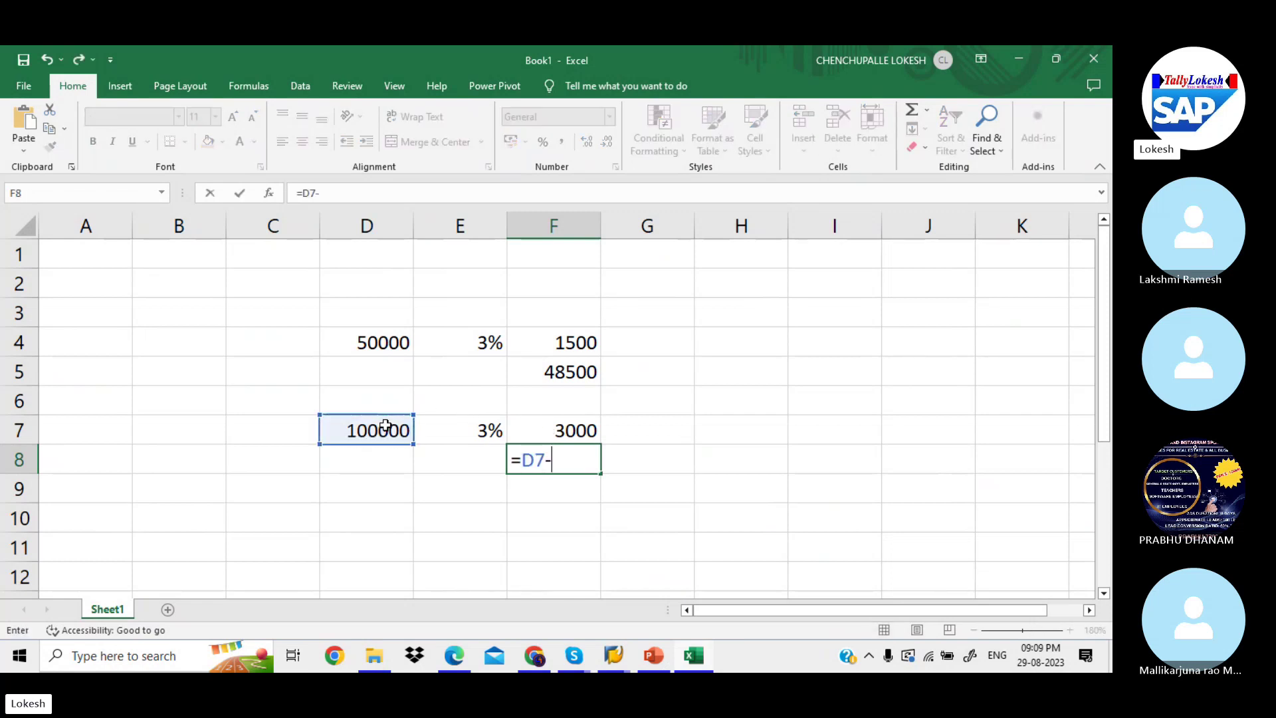
{"action": "left_click", "coordinate": [531, 436]}
{"action": "key", "text": "Return"}
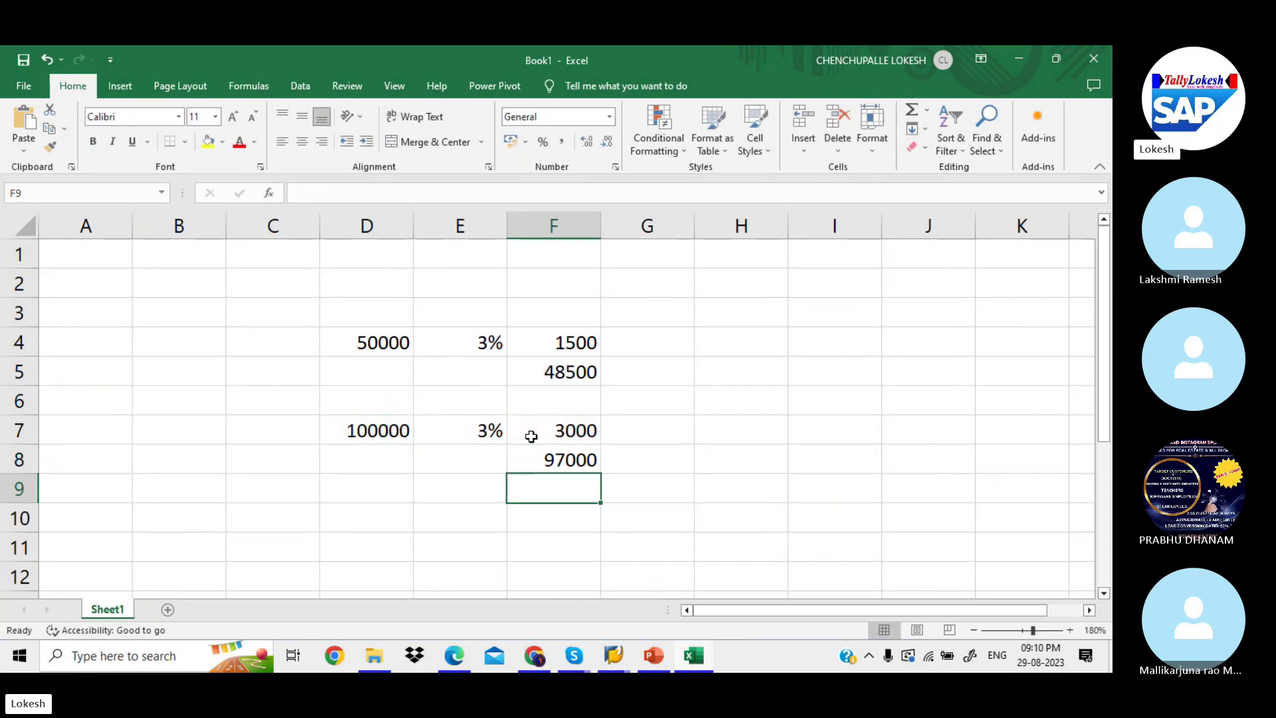
{"action": "left_click", "coordinate": [542, 453]}
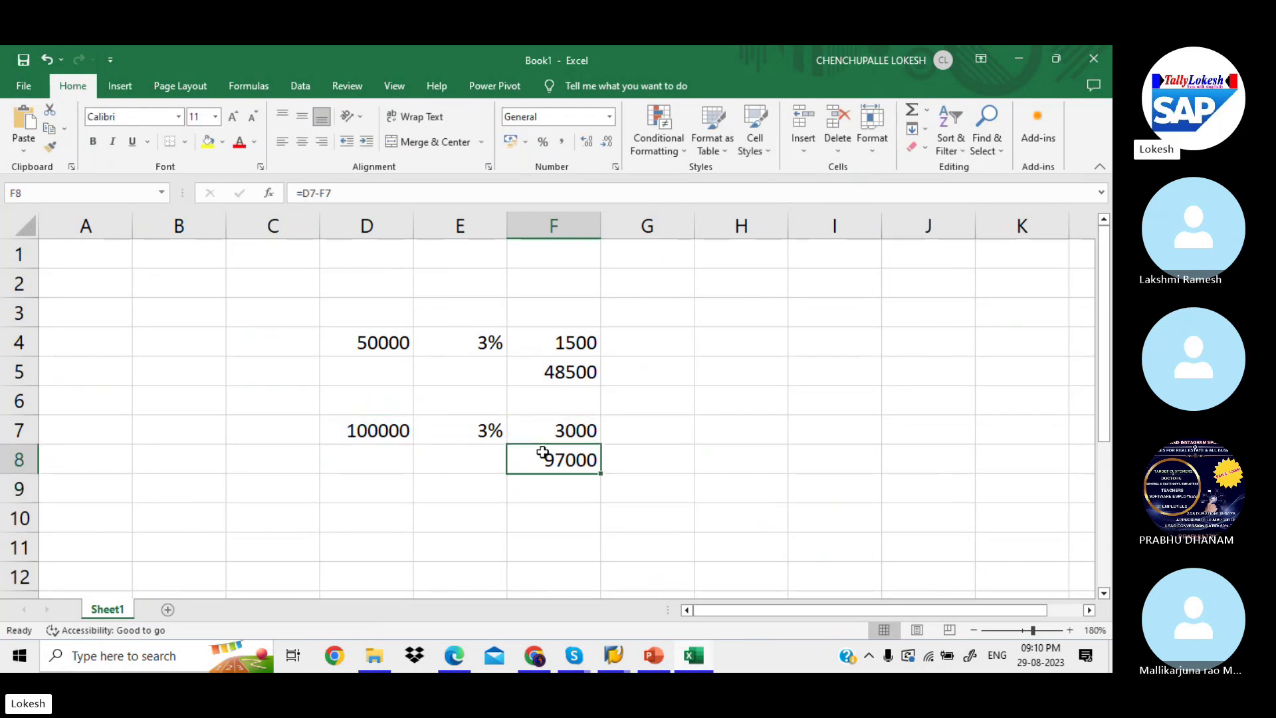
Switch to the SAP vendor invoice session and replace it with outgoing payment transaction F-53.
{"action": "key", "text": "alt+Tab"}
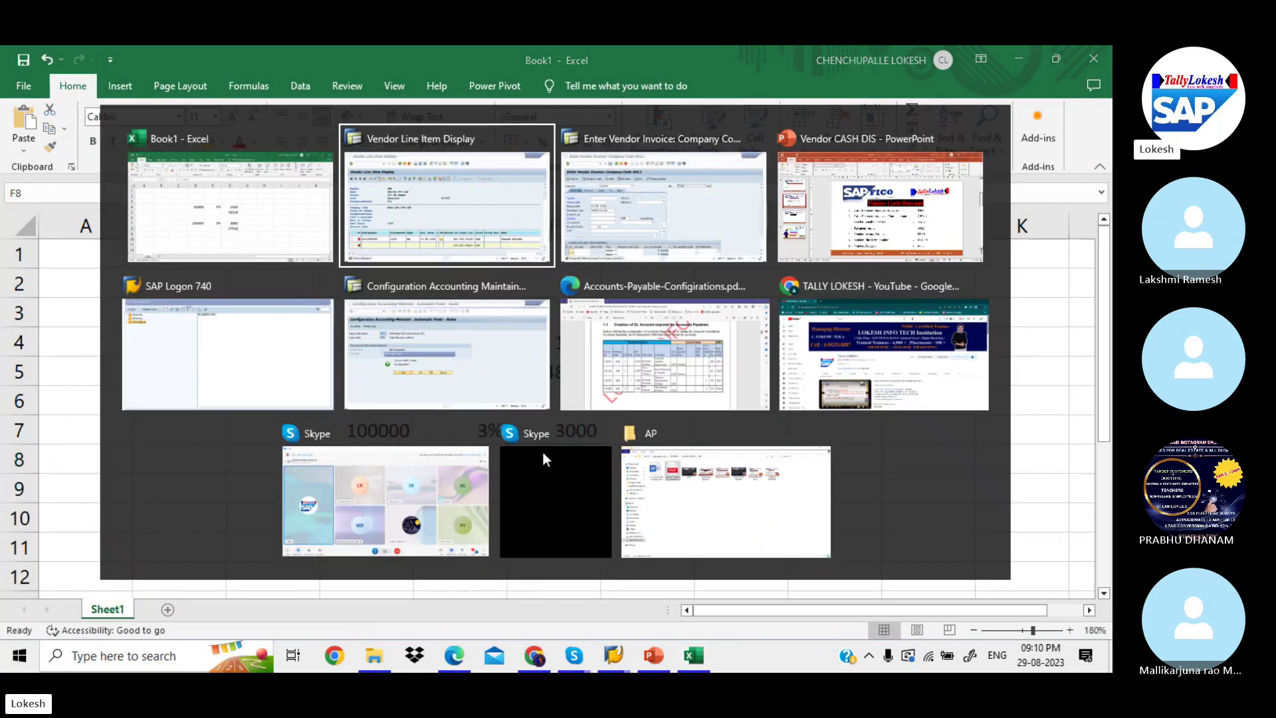
{"action": "key", "text": "alt+Tab"}
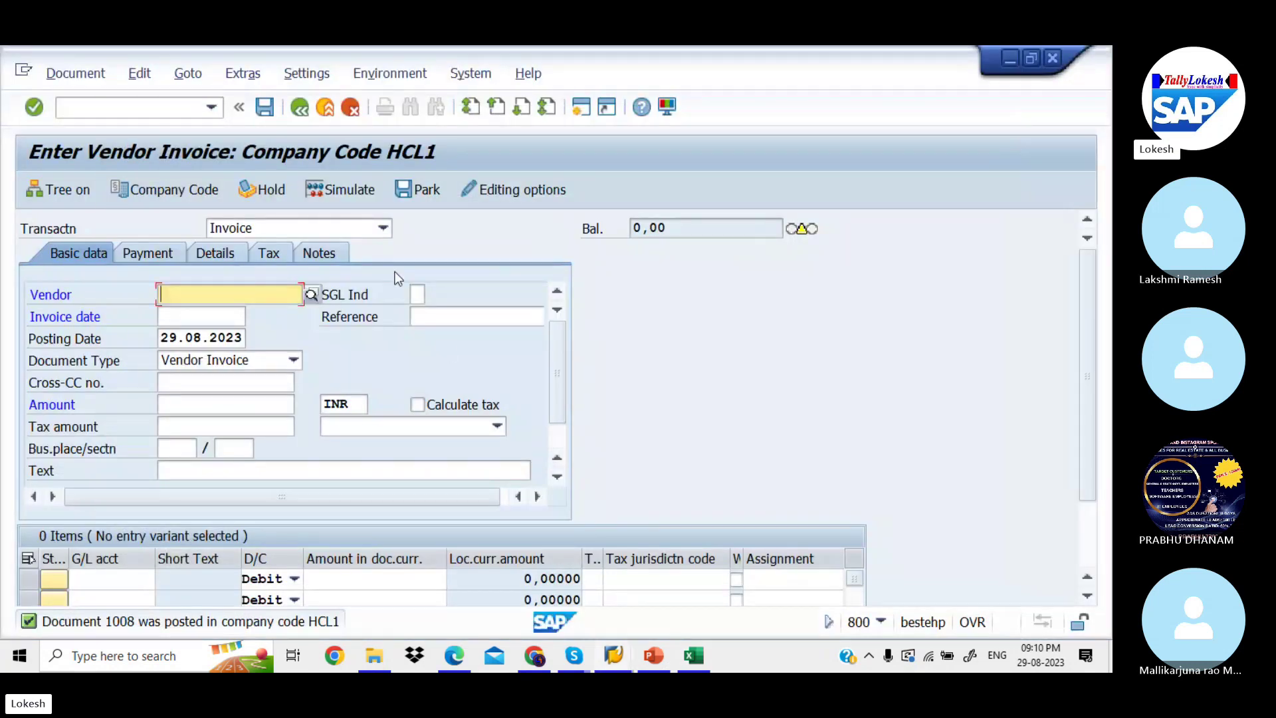
{"action": "left_click", "coordinate": [170, 112]}
{"action": "type", "text": "/"}
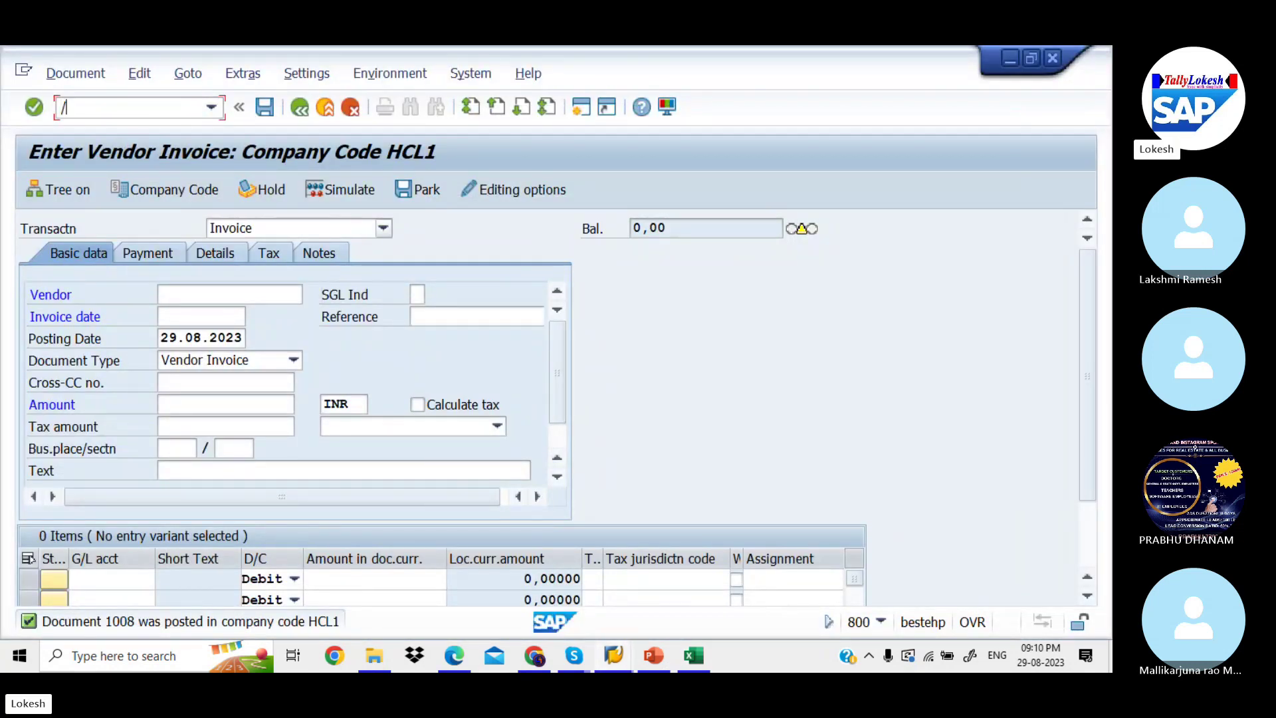
{"action": "type", "text": "NF-53"}
{"action": "key", "text": "Return"}
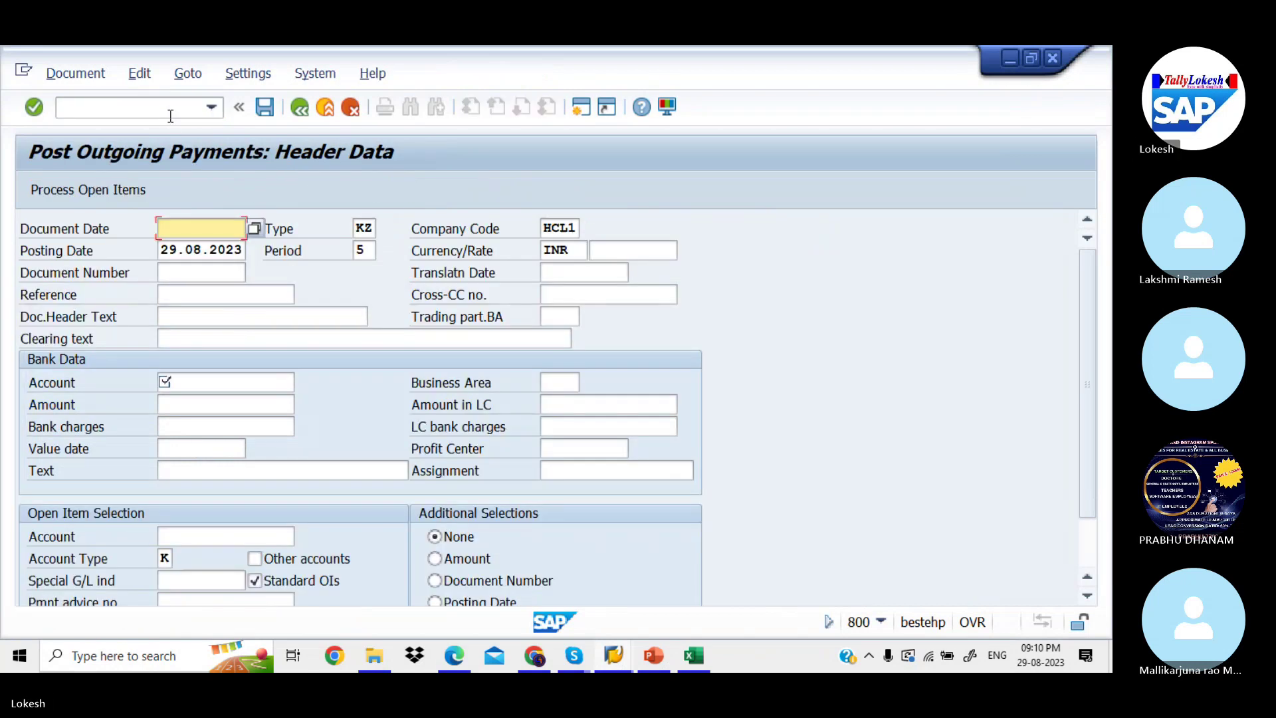
Fill the payment header with document date 29.08.2023, reference 08 and header text Vendor Payment.
{"action": "key", "text": "Down"}
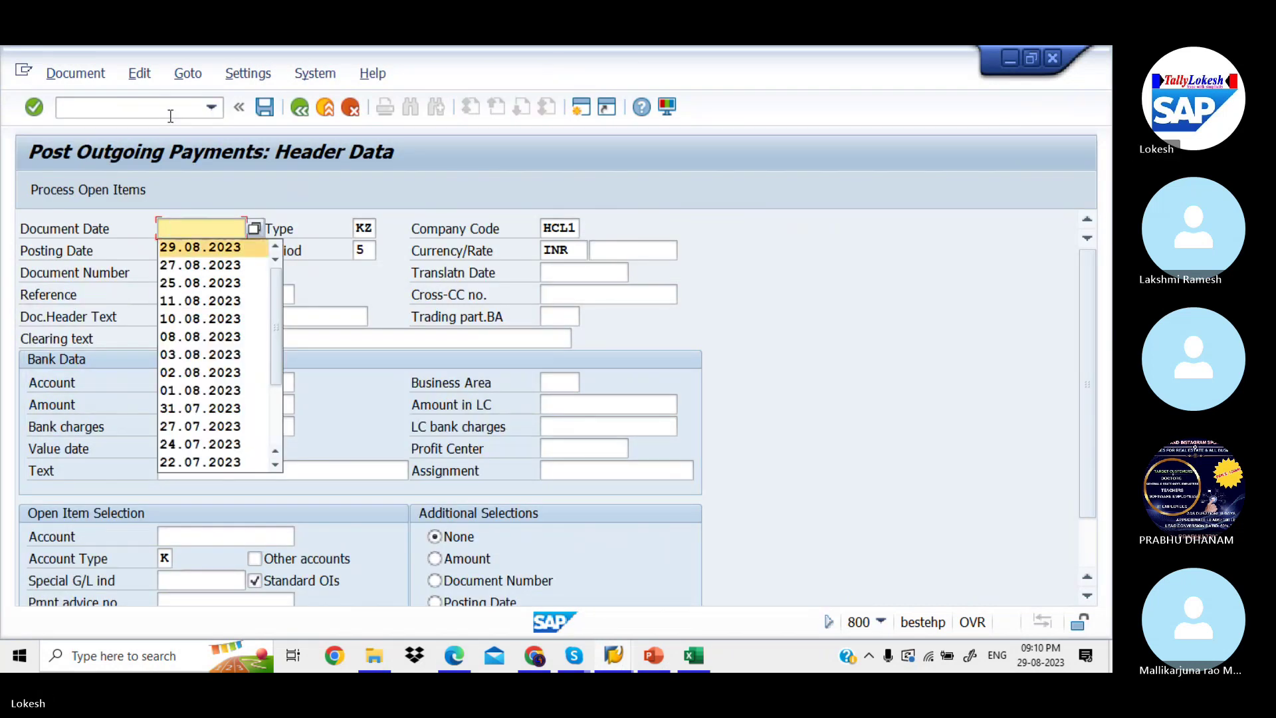
{"action": "key", "text": "Tab"}
{"action": "key", "text": "Tab"}
{"action": "key", "text": "Tab"}
{"action": "key", "text": "Tab"}
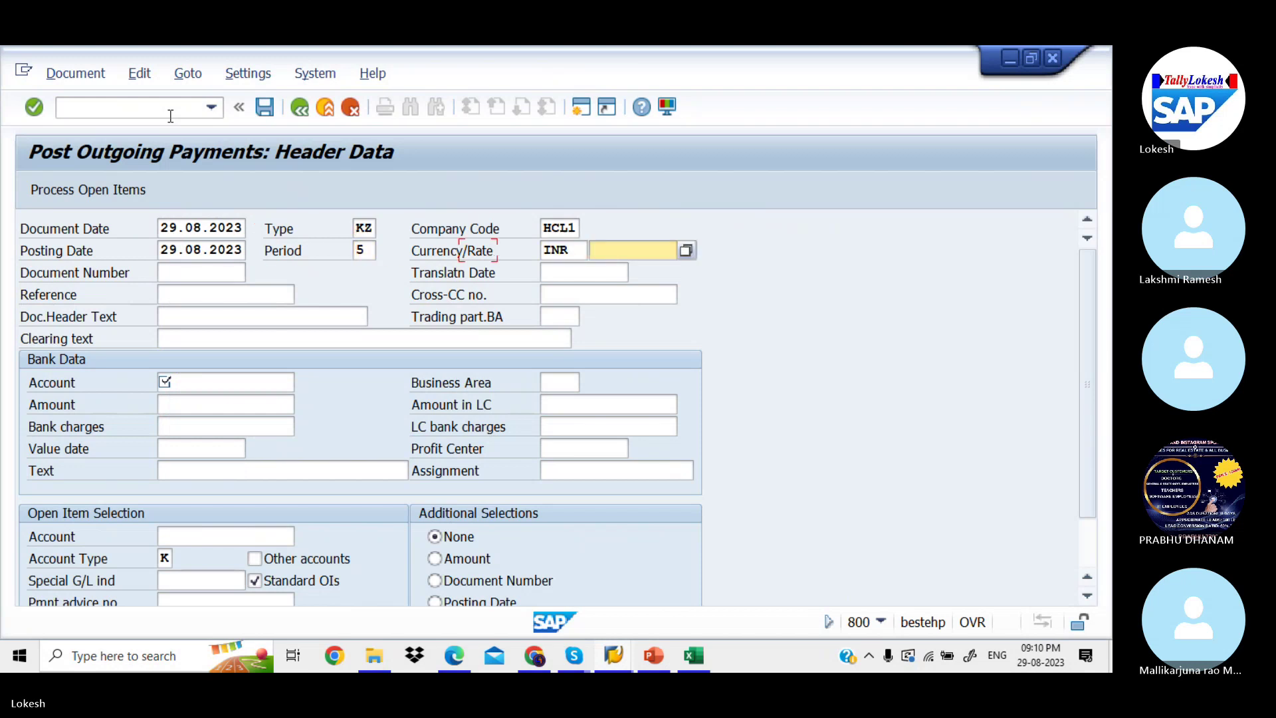
{"action": "key", "text": "Tab"}
{"action": "key", "text": "Tab"}
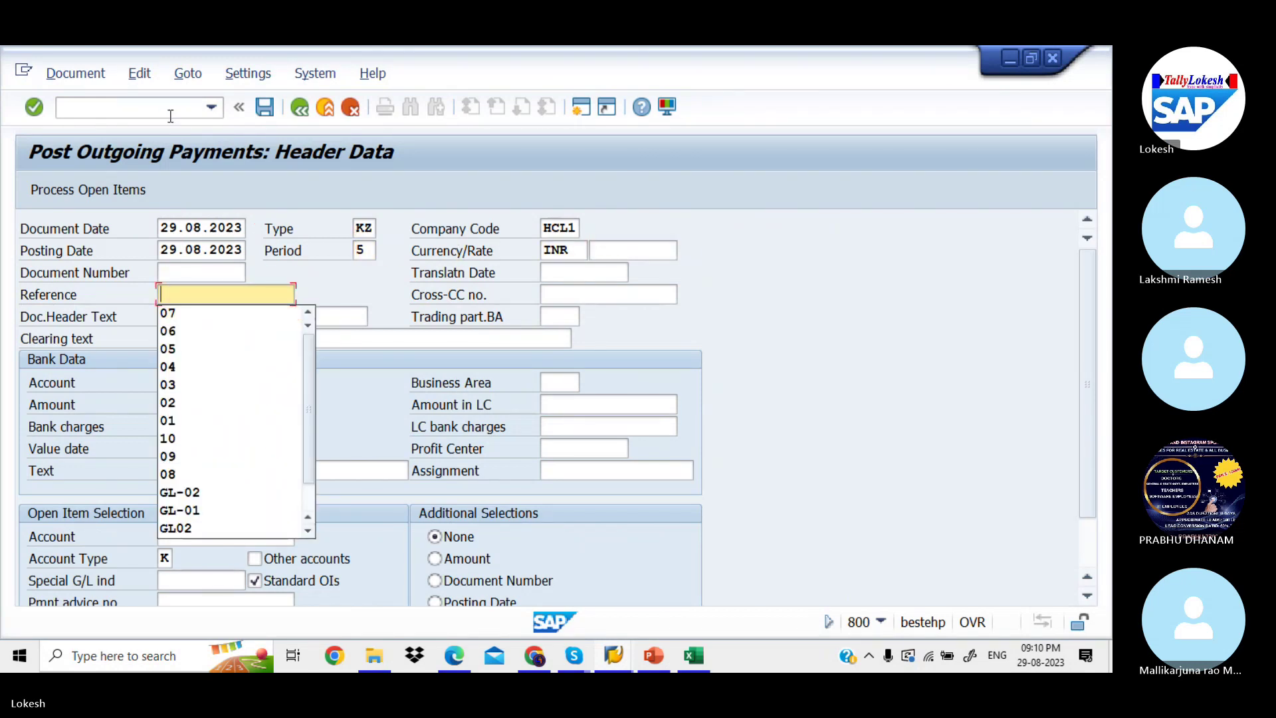
{"action": "type", "text": "08"}
{"action": "key", "text": "Tab"}
{"action": "key", "text": "Tab"}
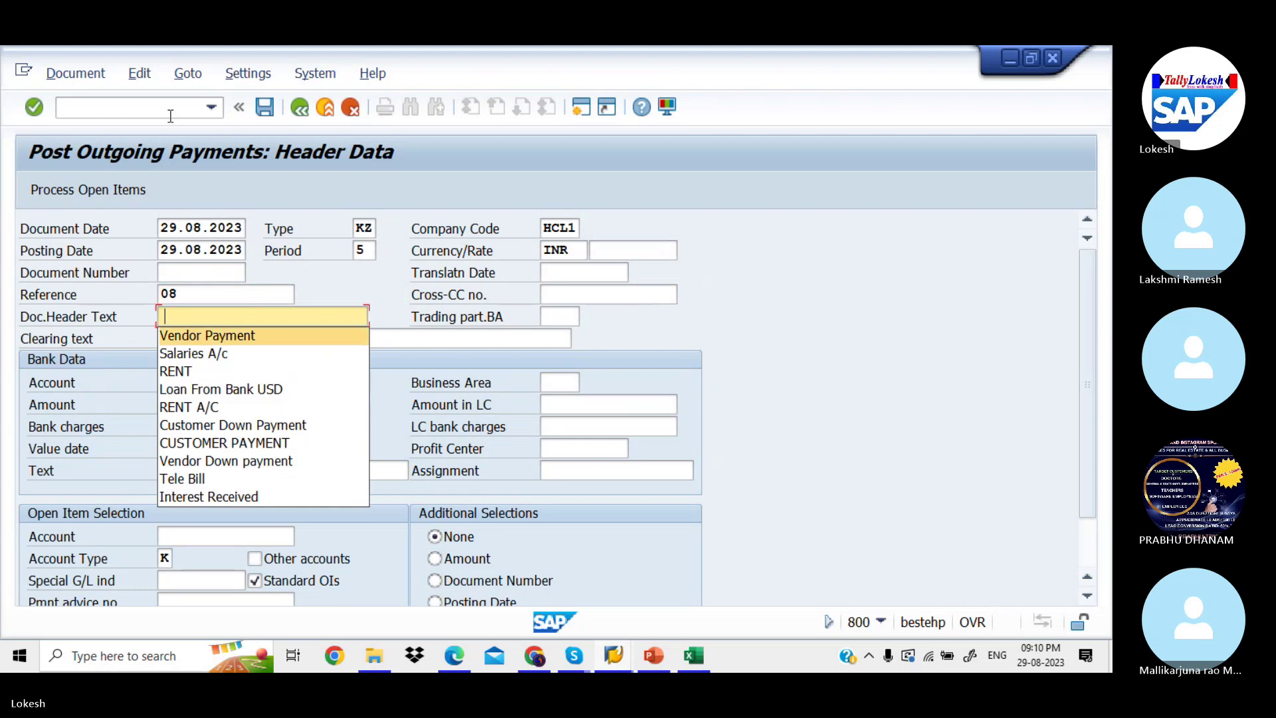
{"action": "key", "text": "Return"}
Enter the bank G/L account and an amount of 97000 in the payment's bank data.
{"action": "key", "text": "Tab"}
{"action": "key", "text": "Tab"}
{"action": "key", "text": "Down"}
{"action": "key", "text": "Return"}
{"action": "key", "text": "Tab"}
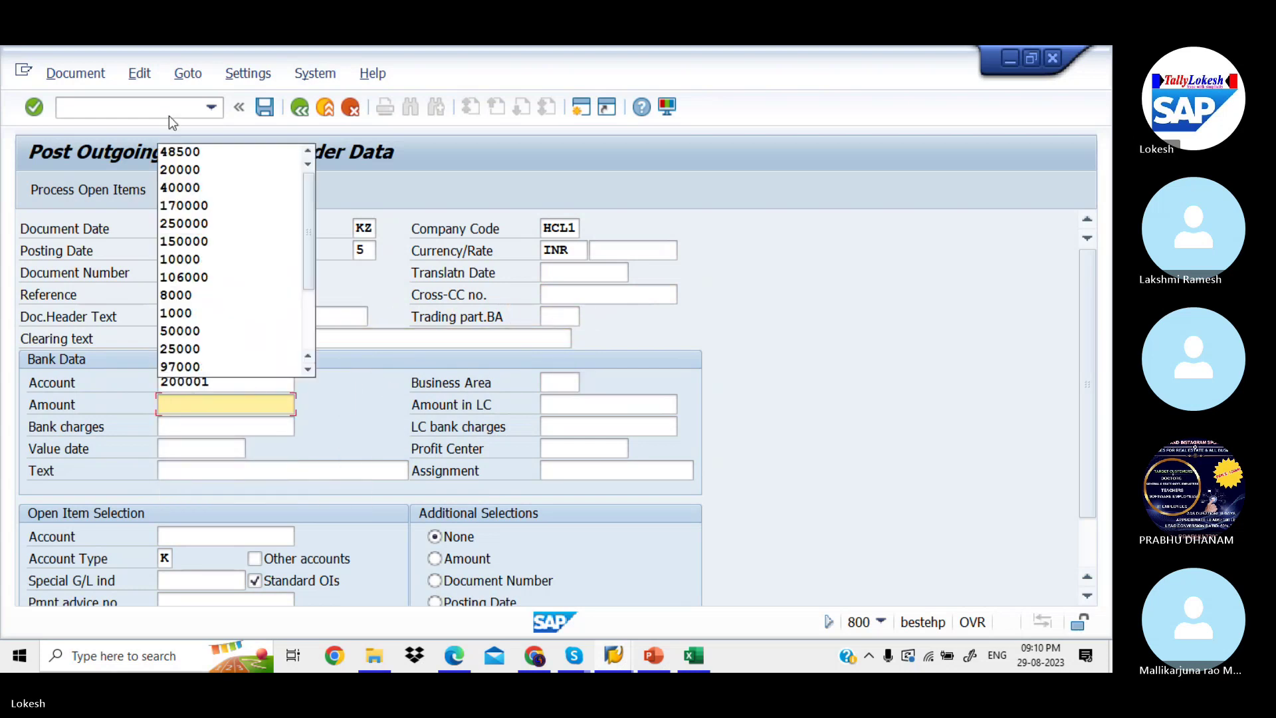
{"action": "type", "text": "97"}
{"action": "key", "text": "Down"}
{"action": "key", "text": "Return"}
Enter the vendor's account in the open item selection and process its open items.
{"action": "key", "text": "Tab"}
{"action": "key", "text": "Tab"}
{"action": "key", "text": "Tab"}
{"action": "key", "text": "Tab"}
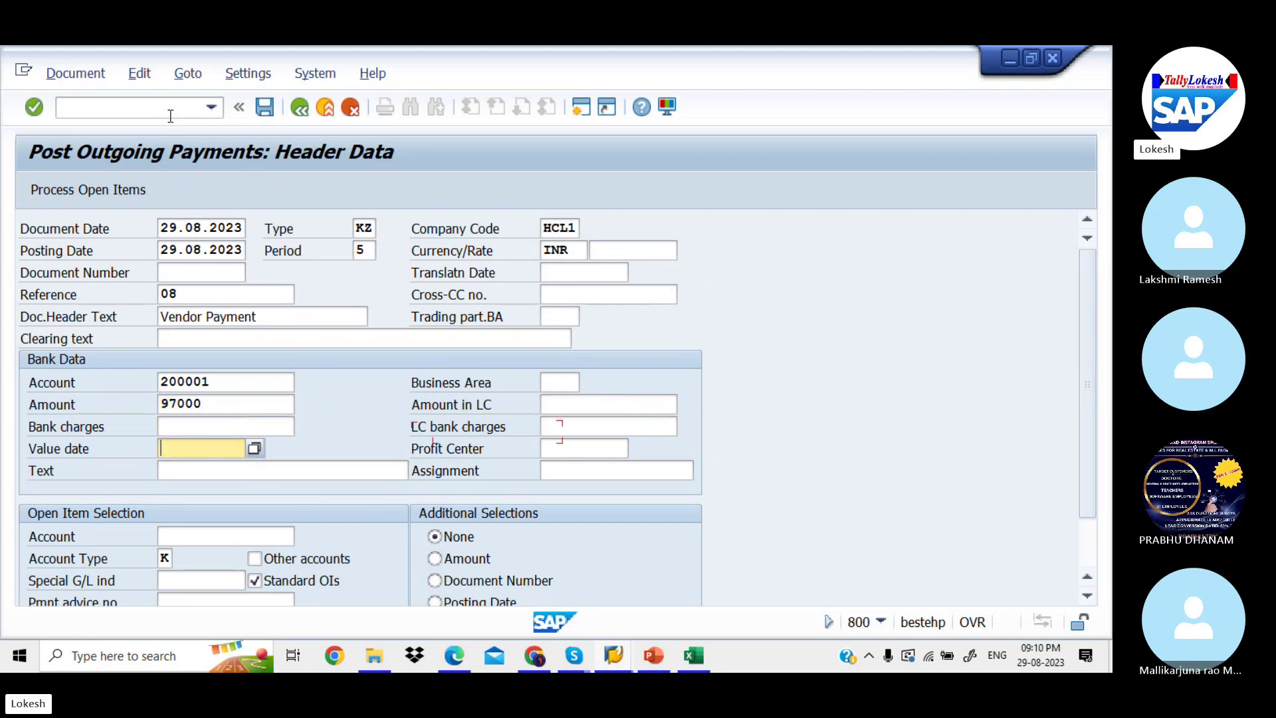
{"action": "key", "text": "Tab"}
{"action": "key", "text": "Tab"}
{"action": "key", "text": "Tab"}
{"action": "key", "text": "Tab"}
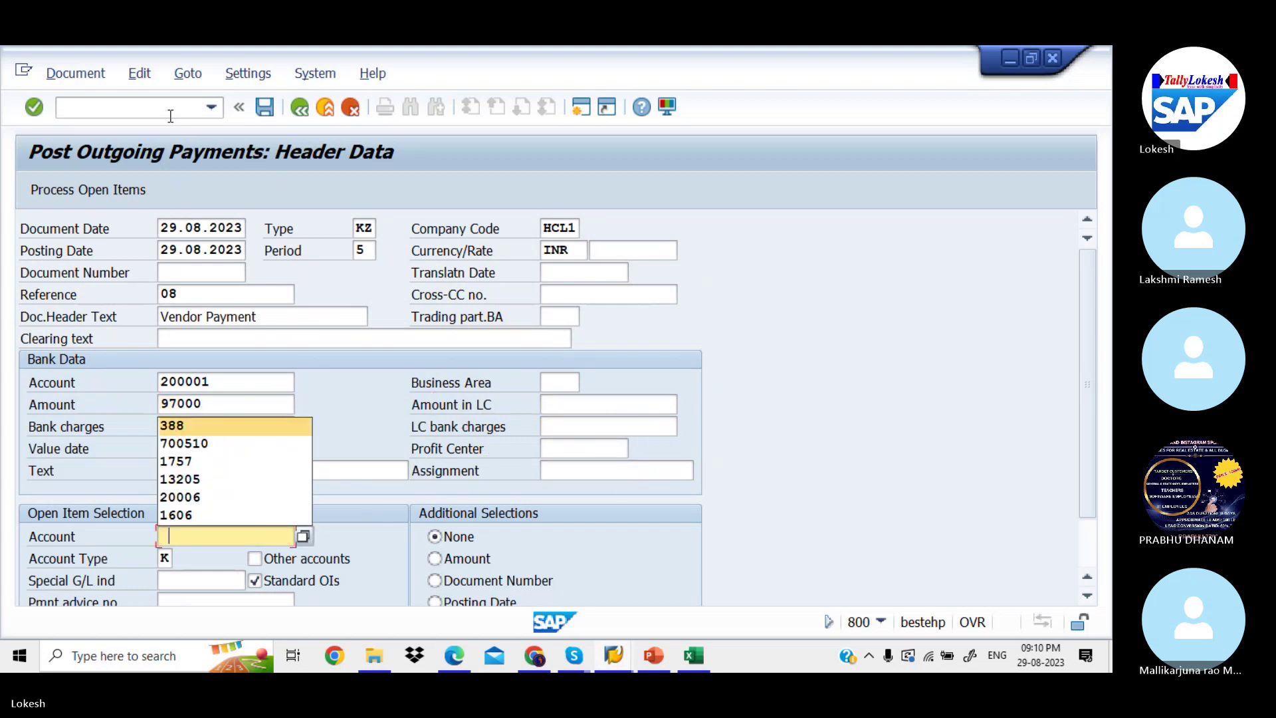
{"action": "key", "text": "Return"}
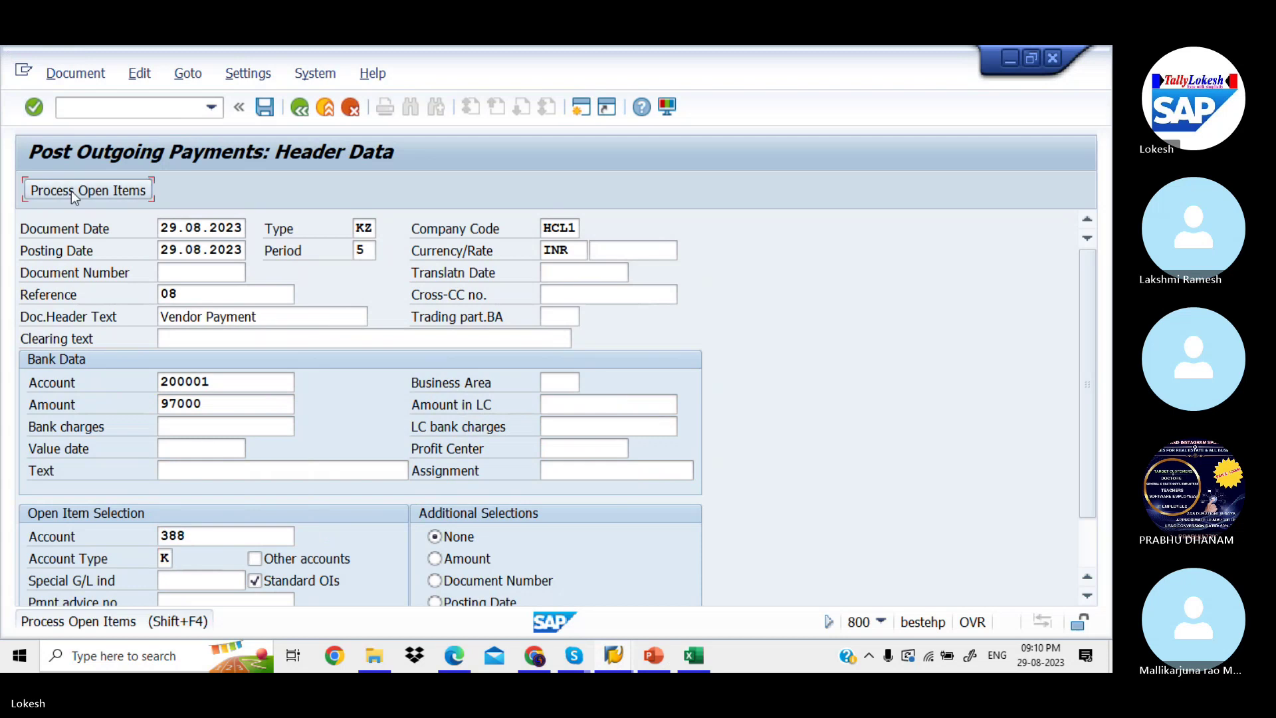
{"action": "left_click", "coordinate": [70, 191]}
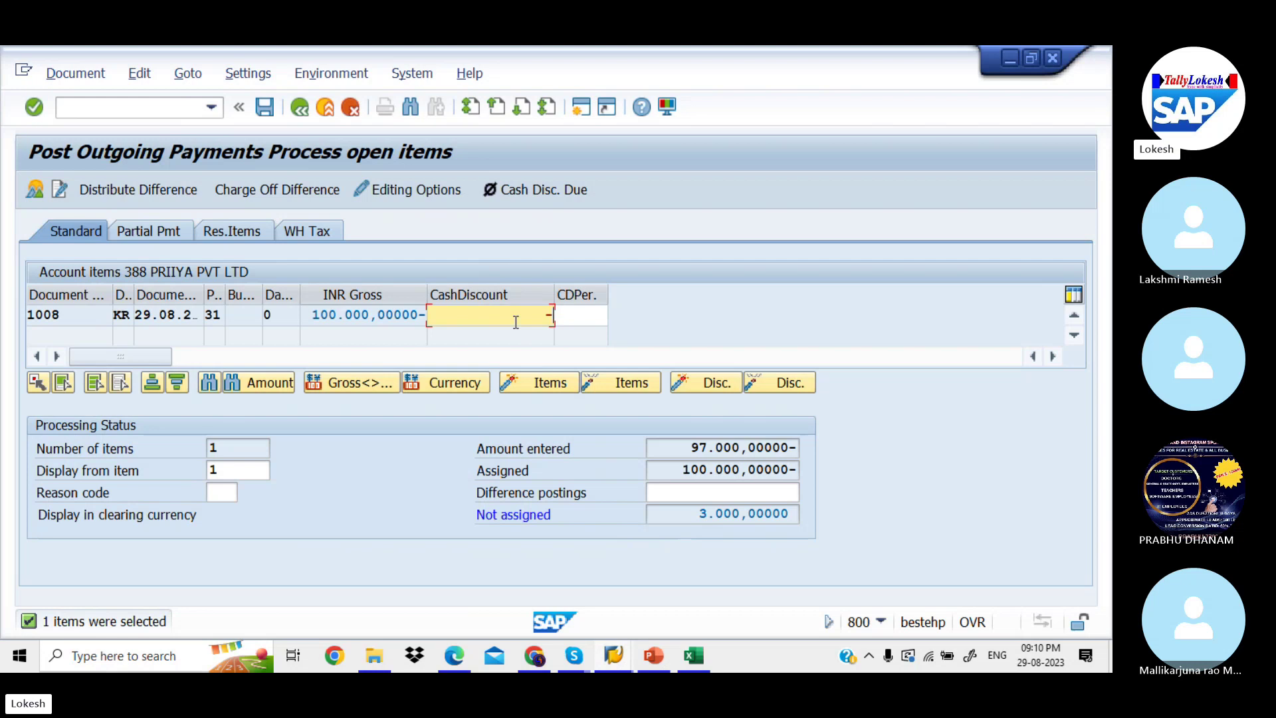
Enter a cash discount of 3000 on the open invoice and post the outgoing payment.
{"action": "type", "text": "3000"}
{"action": "key", "text": "Return"}
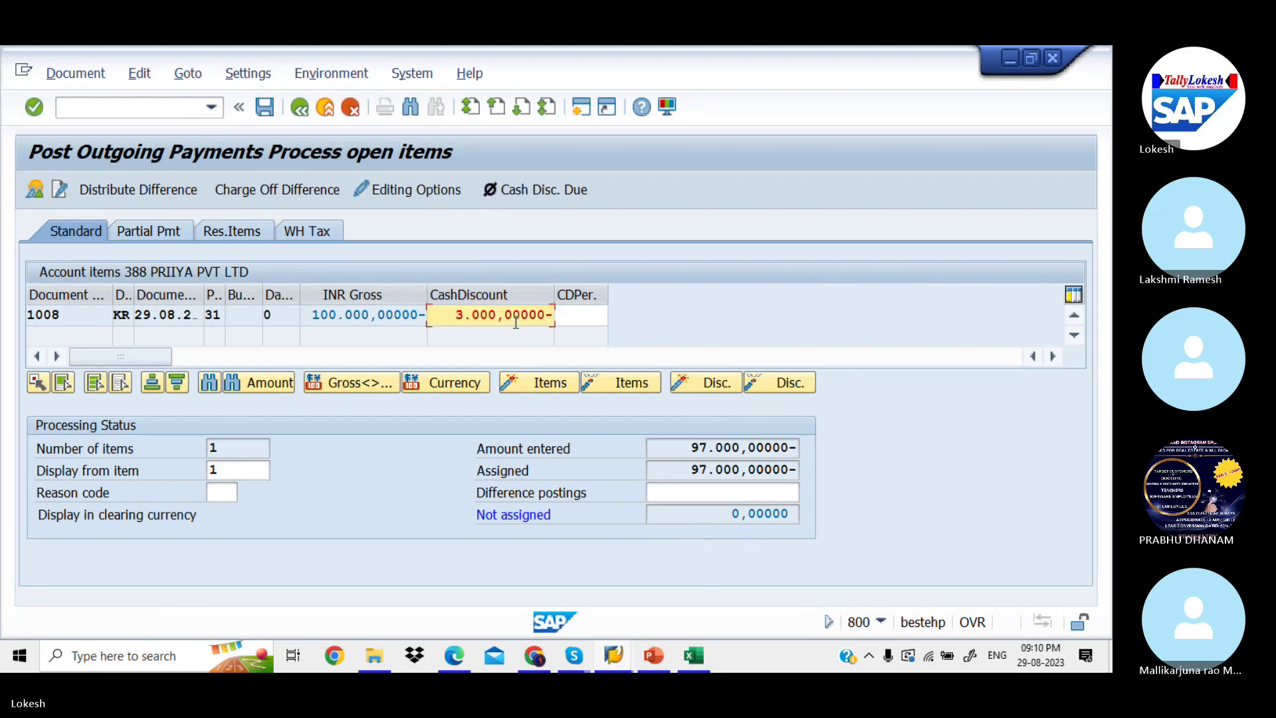
{"action": "left_click", "coordinate": [268, 113]}
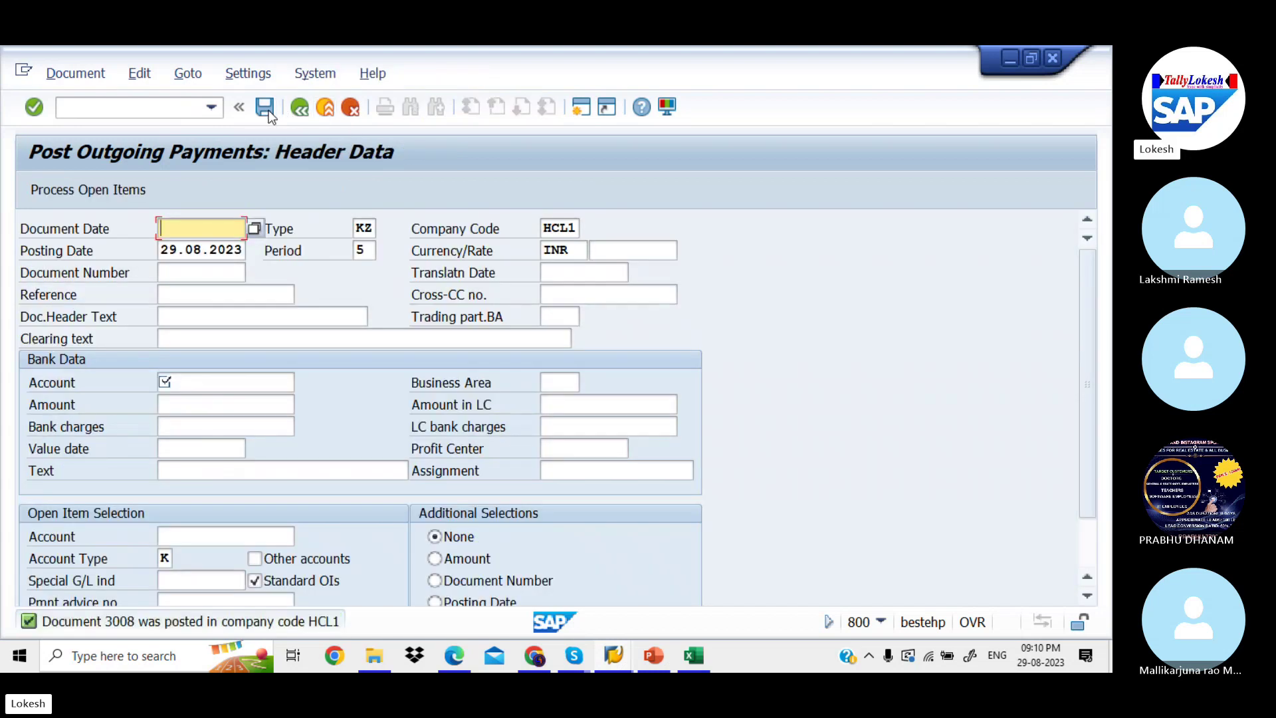
Return to the vendor line item display session and refresh the open items list.
{"action": "key", "text": "alt+Tab"}
{"action": "key", "text": "alt+Tab"}
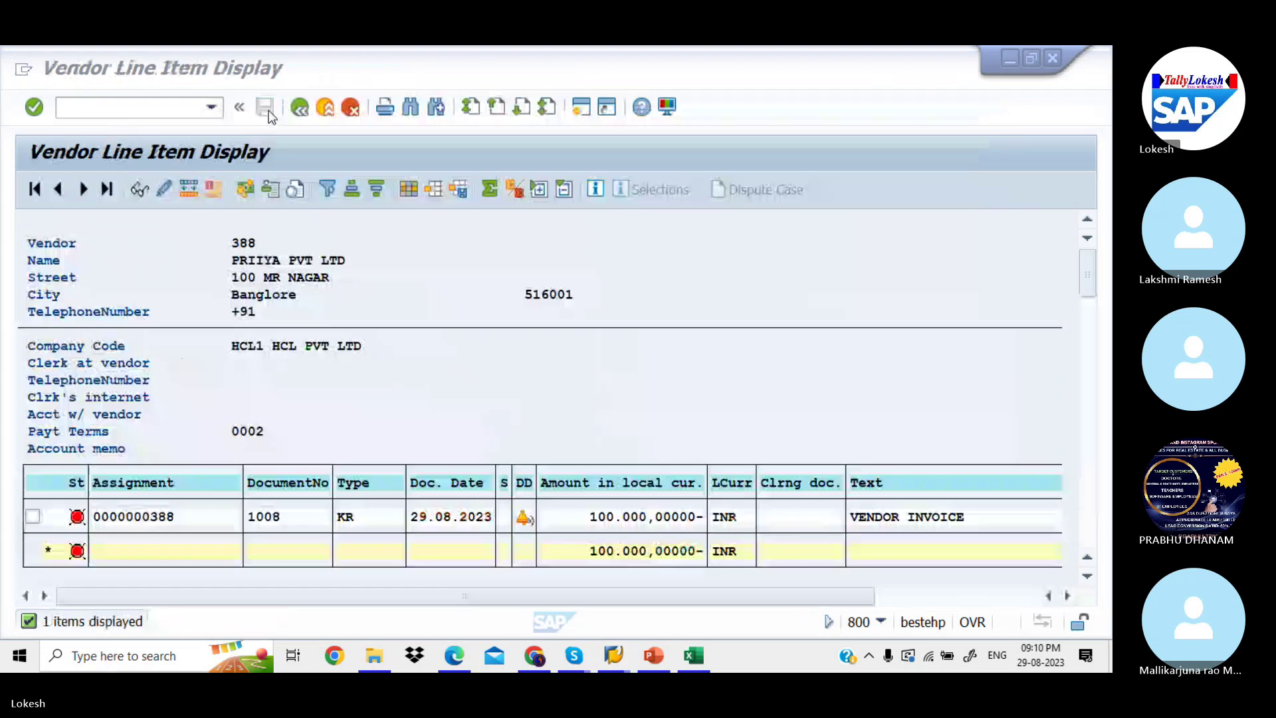
{"action": "left_click", "coordinate": [60, 72]}
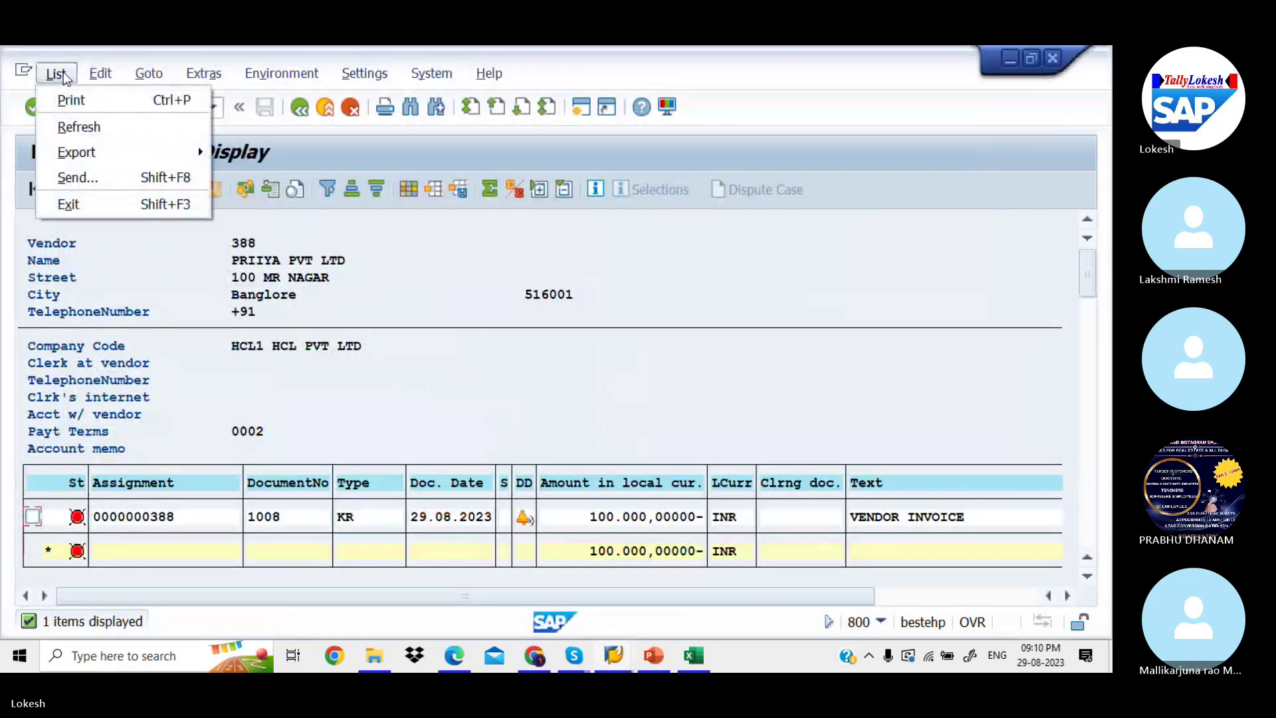
{"action": "left_click", "coordinate": [90, 131]}
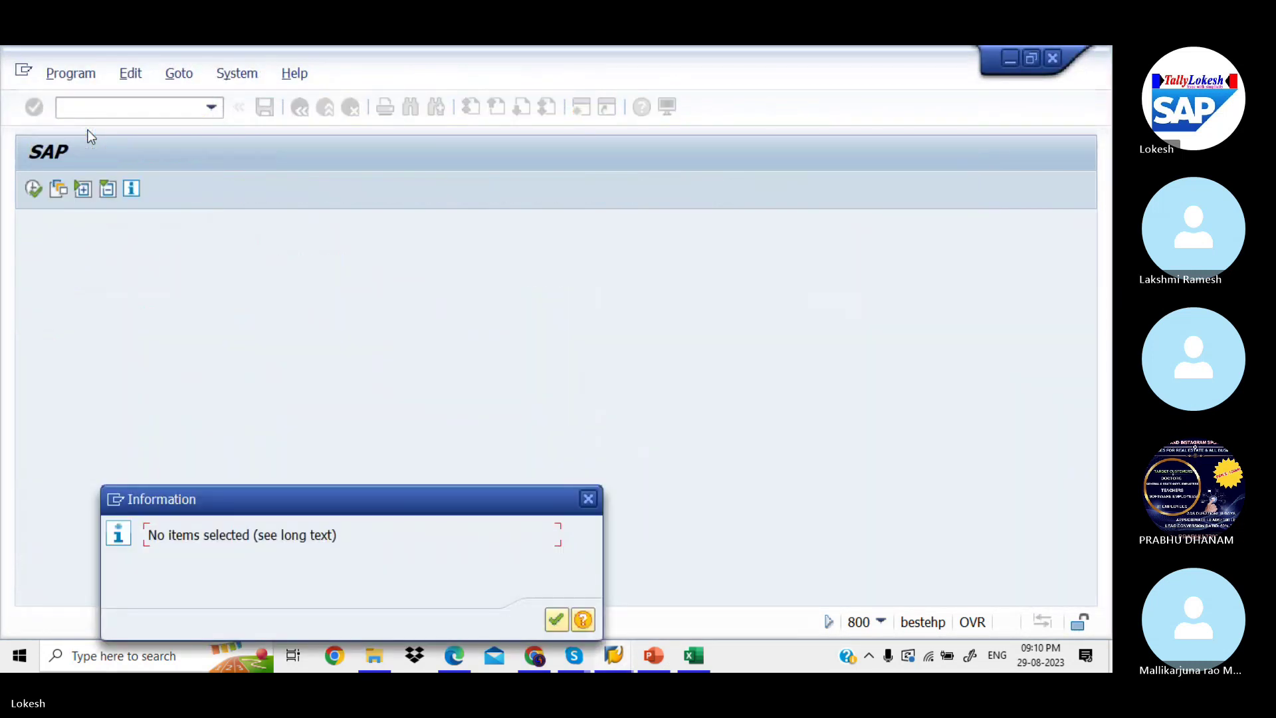
{"action": "left_click", "coordinate": [560, 614]}
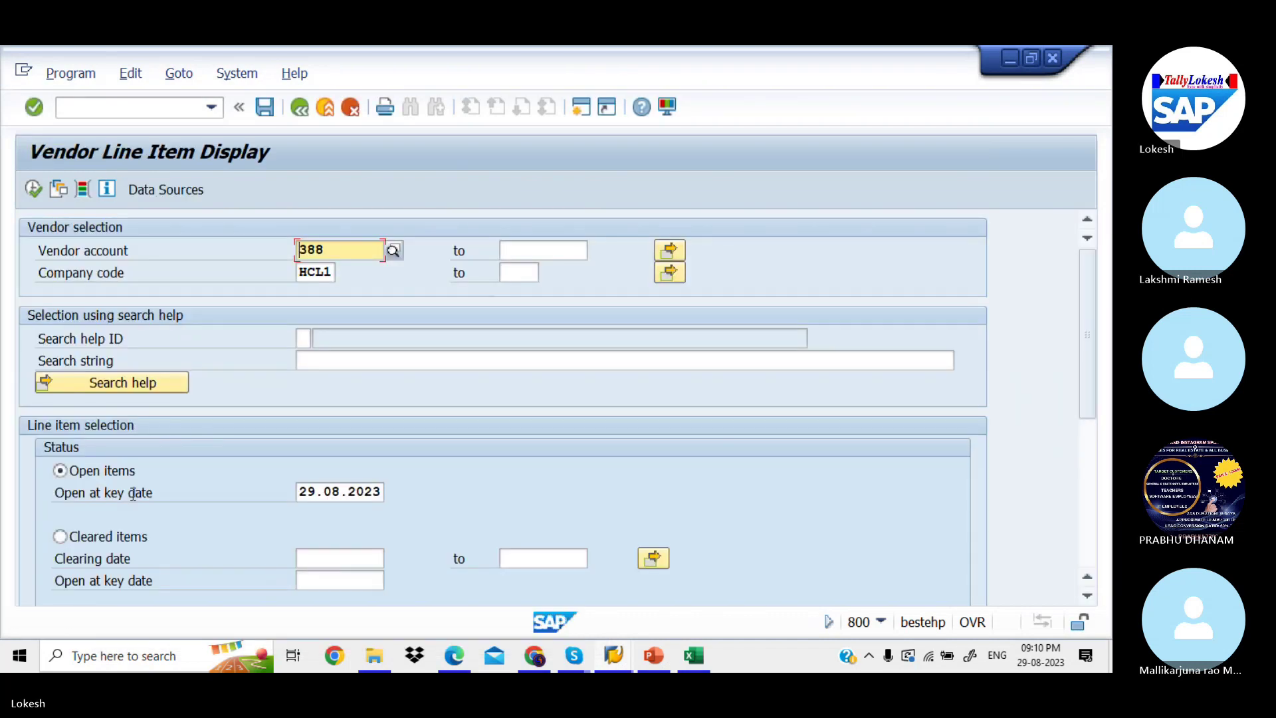
Display the vendor's cleared items with clearing date 29.08.2023.
{"action": "left_click", "coordinate": [63, 537]}
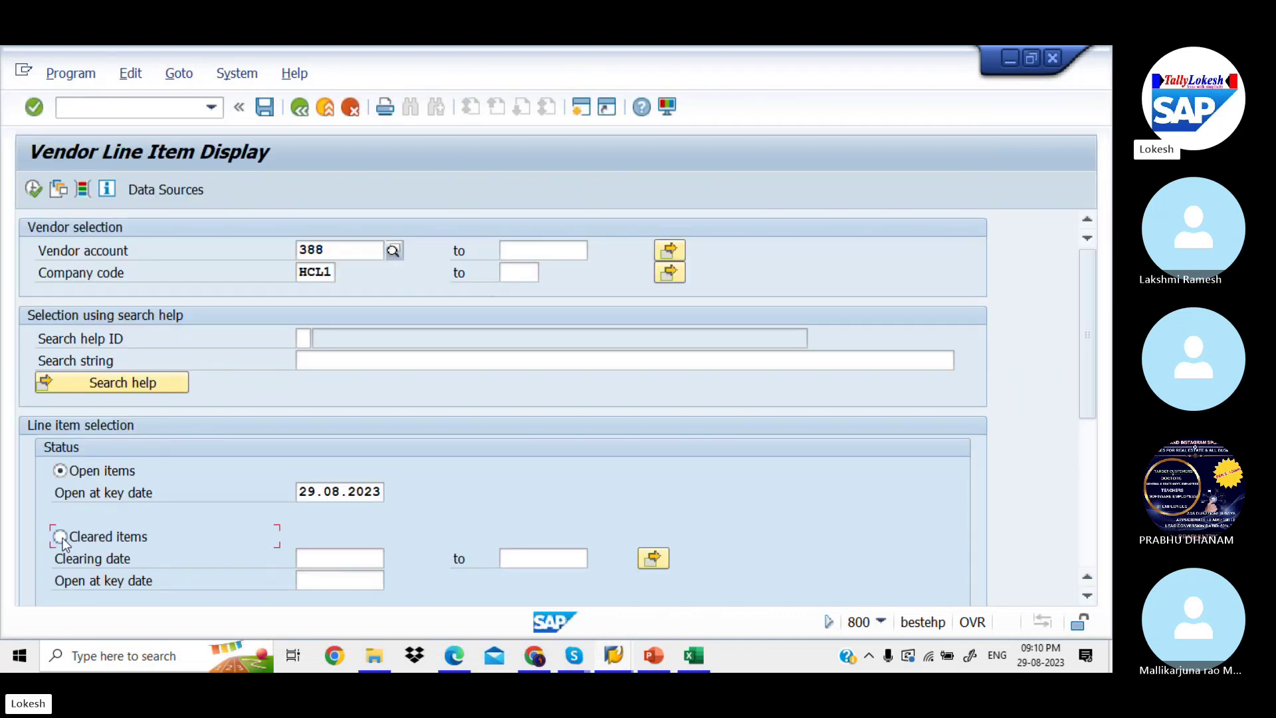
{"action": "left_click", "coordinate": [319, 558]}
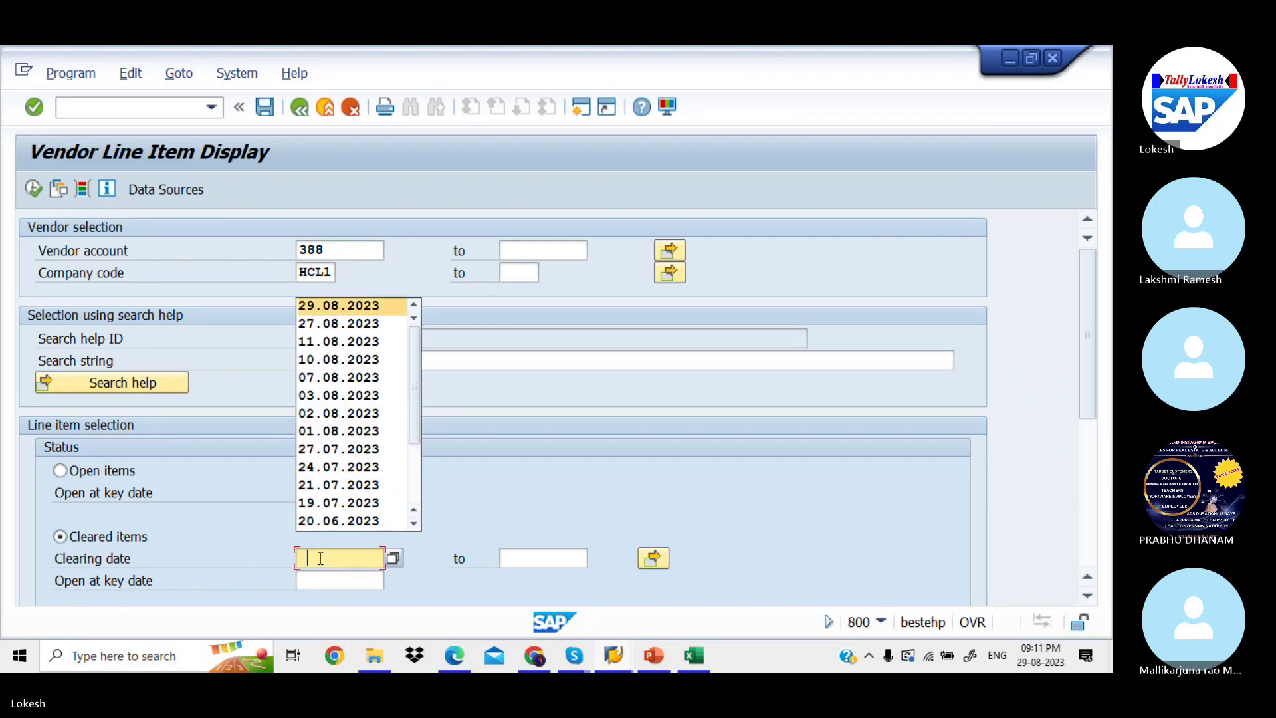
{"action": "key", "text": "Tab"}
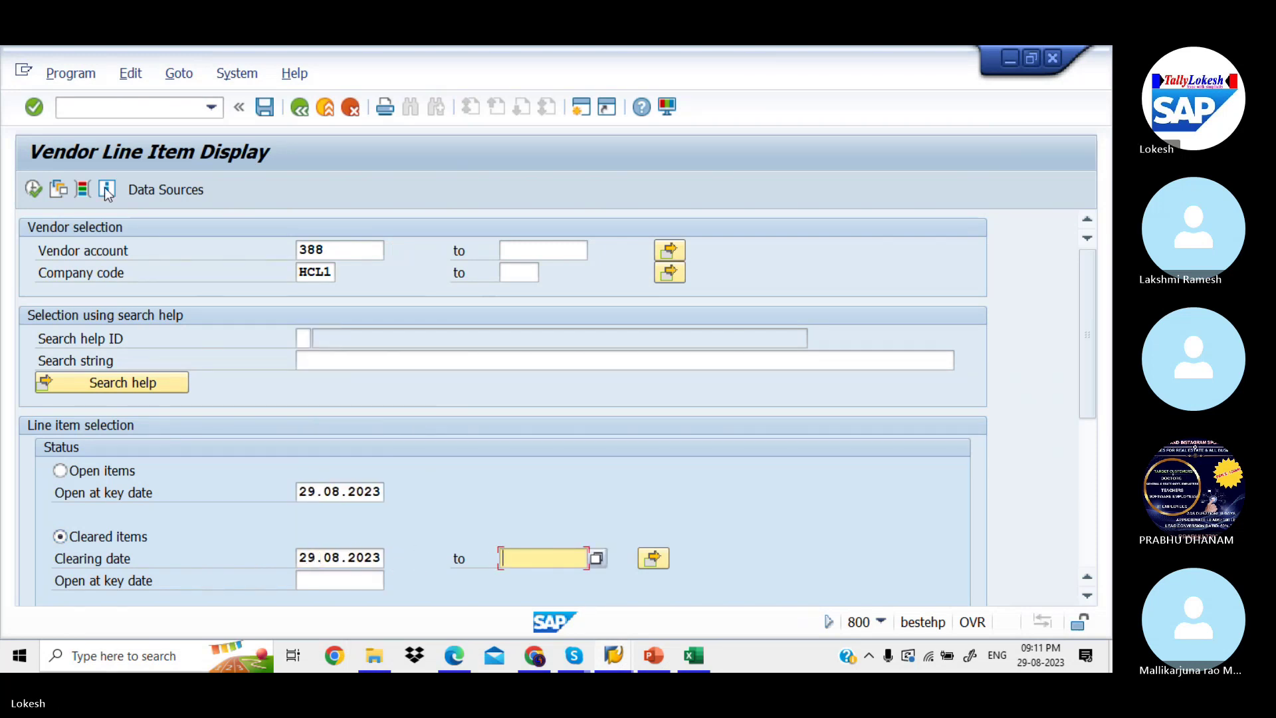
{"action": "left_click", "coordinate": [38, 185]}
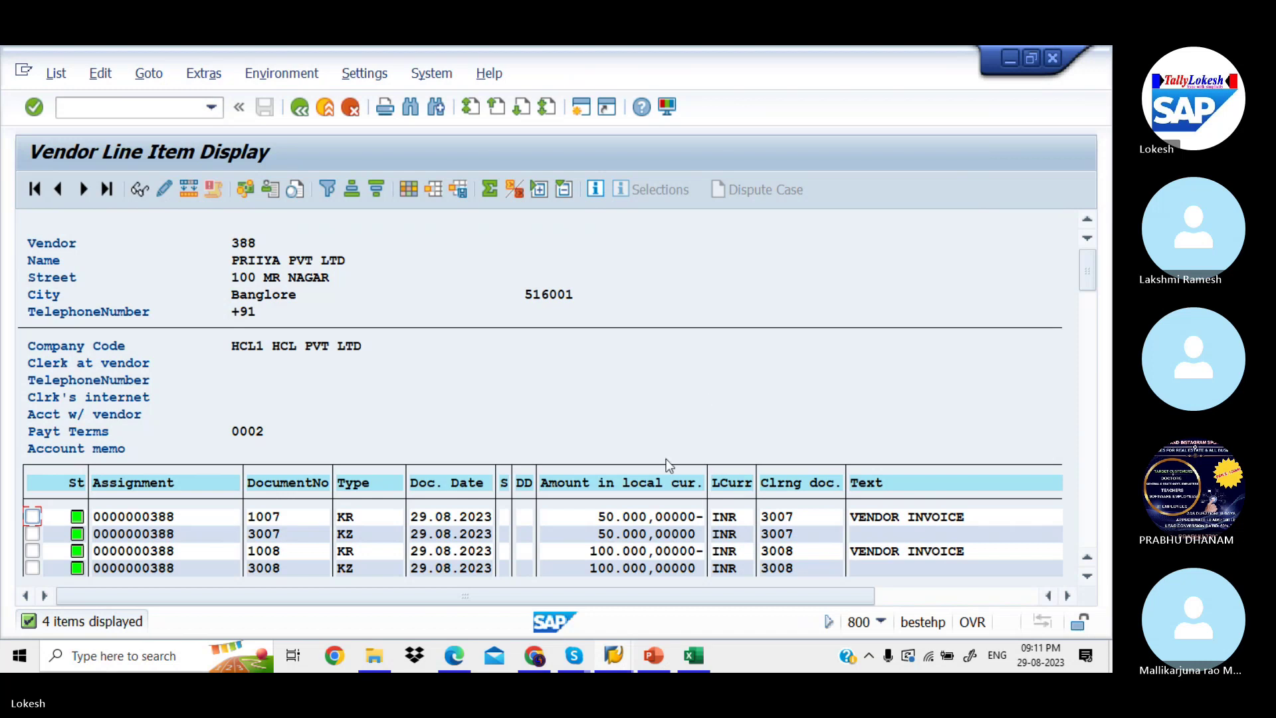
Switch to the Skype call window.
{"action": "mouse_move", "coordinate": [579, 653]}
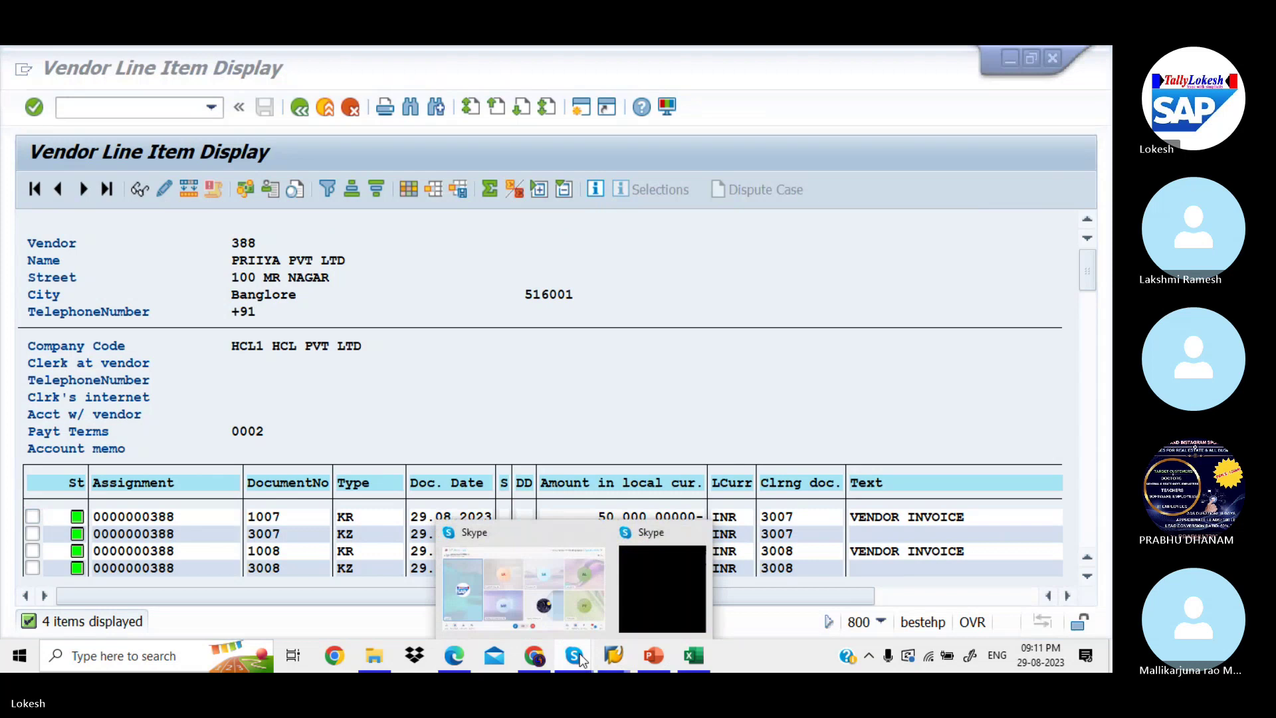
{"action": "left_click", "coordinate": [577, 572]}
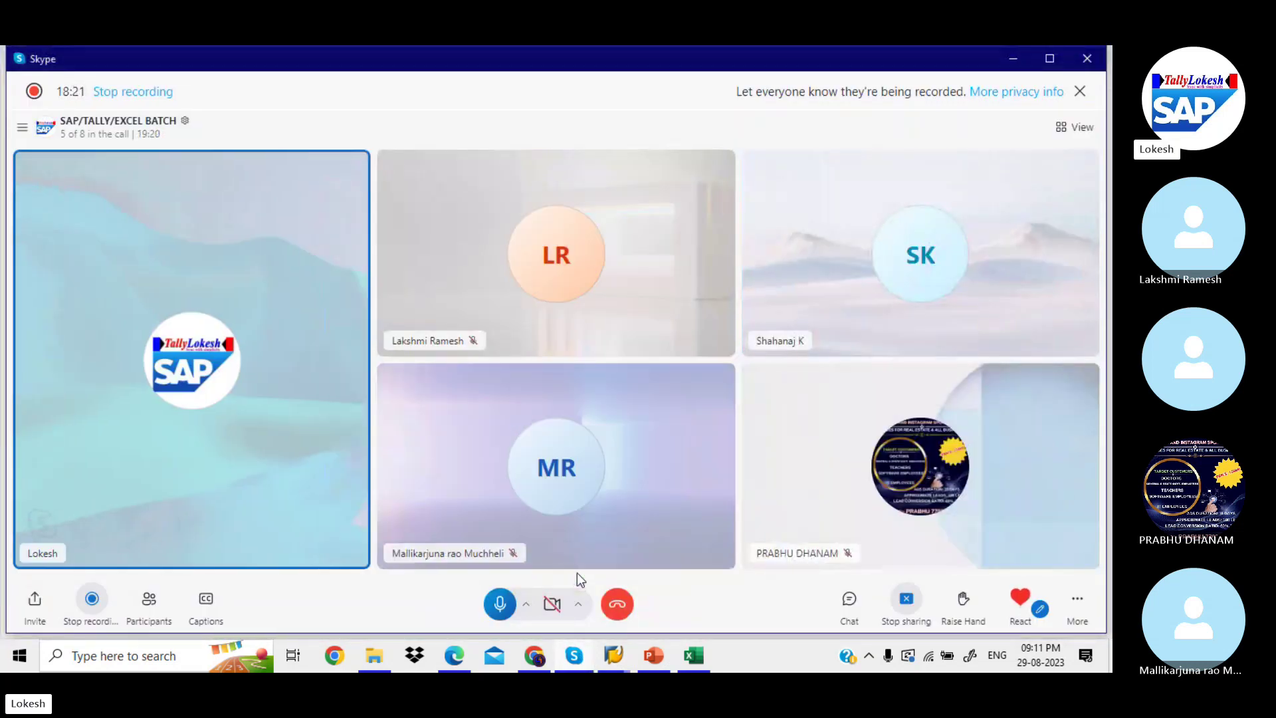